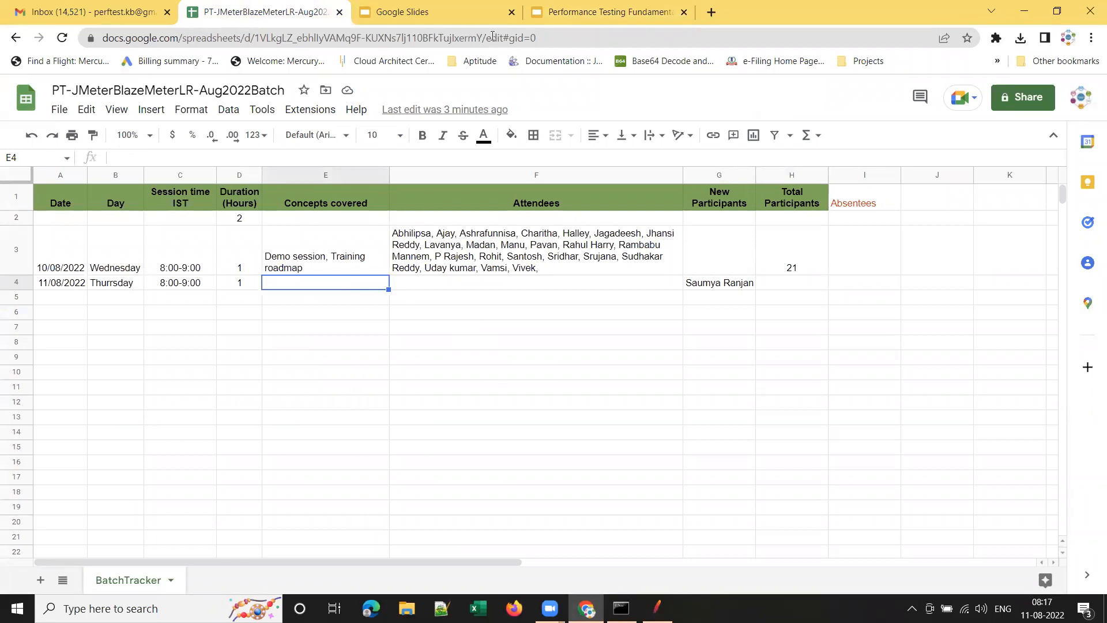
Enter 'JMeter 5.5 Script recording' in cell E4 for the 11/08/2022 session row.
left_click(606, 13)
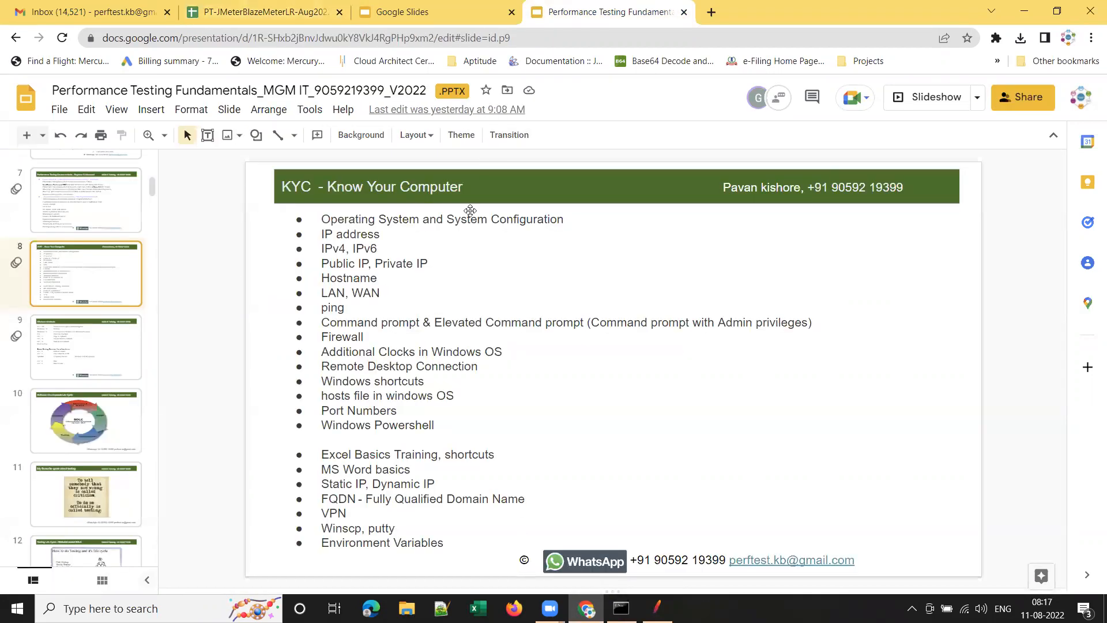
left_click(257, 13)
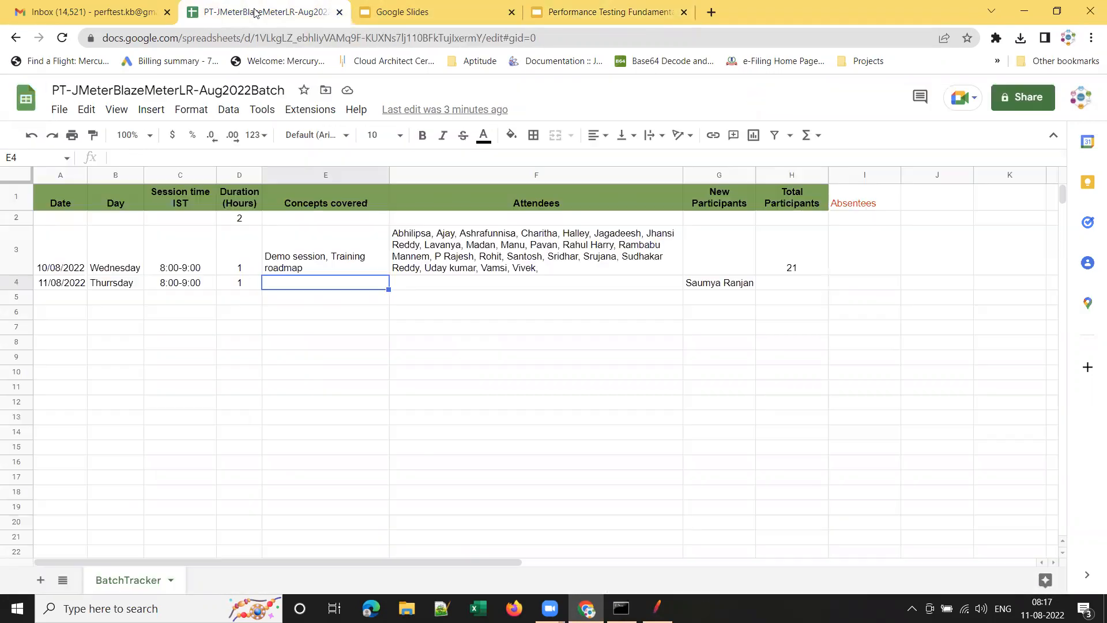
type("JMet")
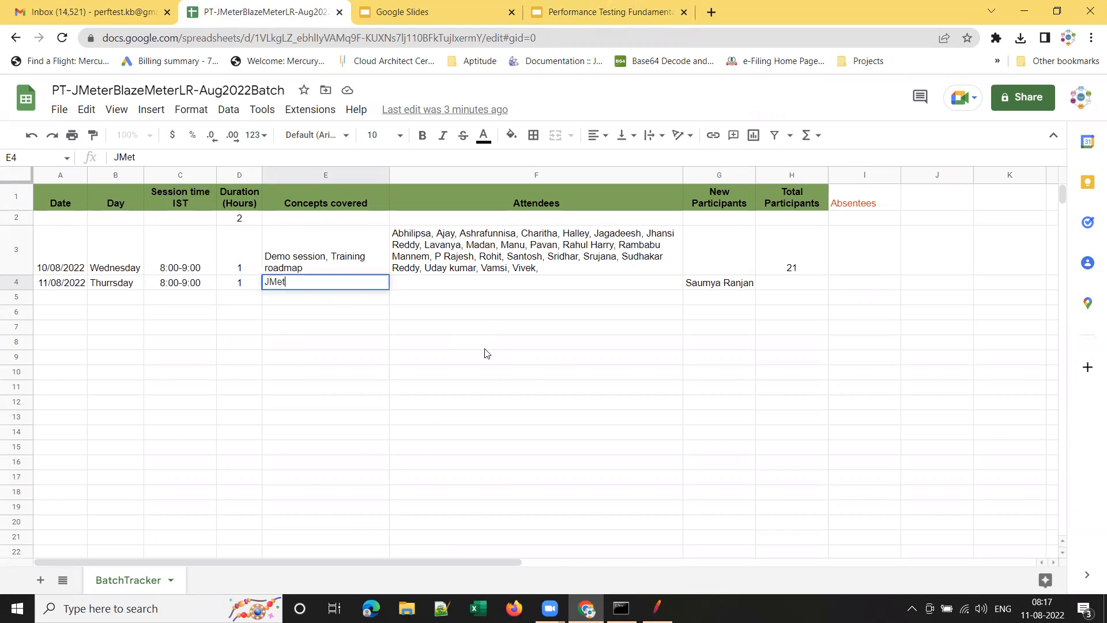
type("er 5.5")
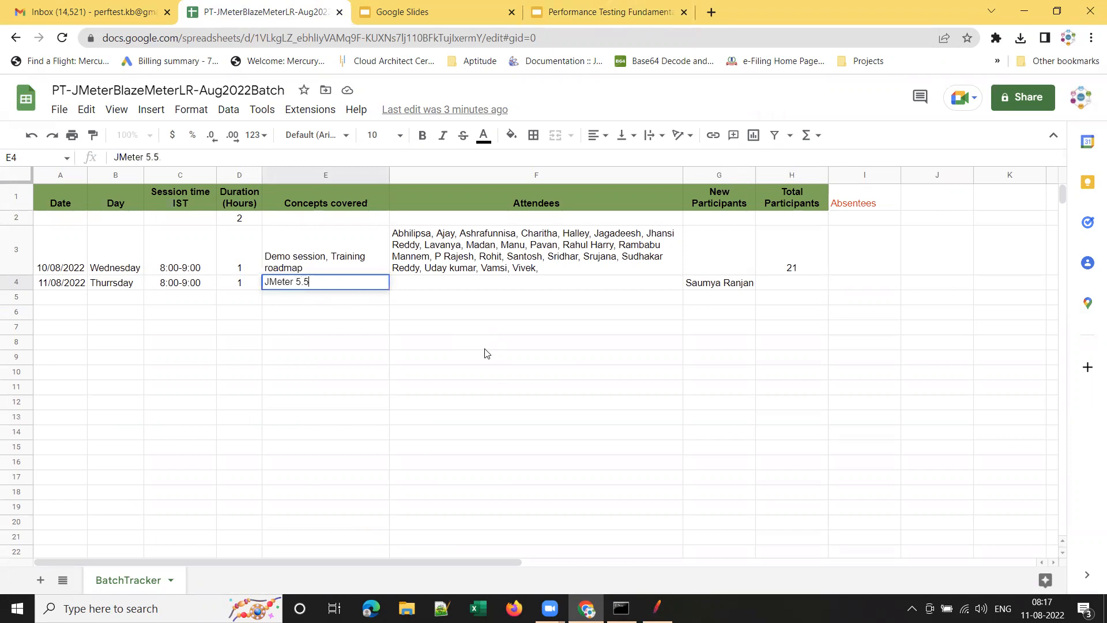
type(" Script recording")
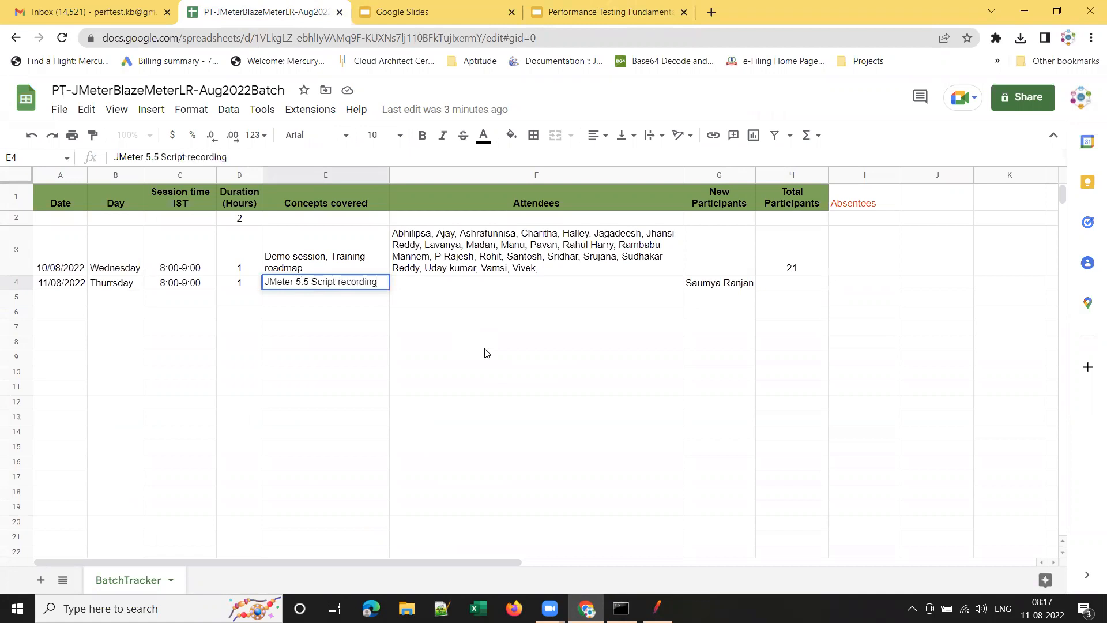
left_click(488, 287)
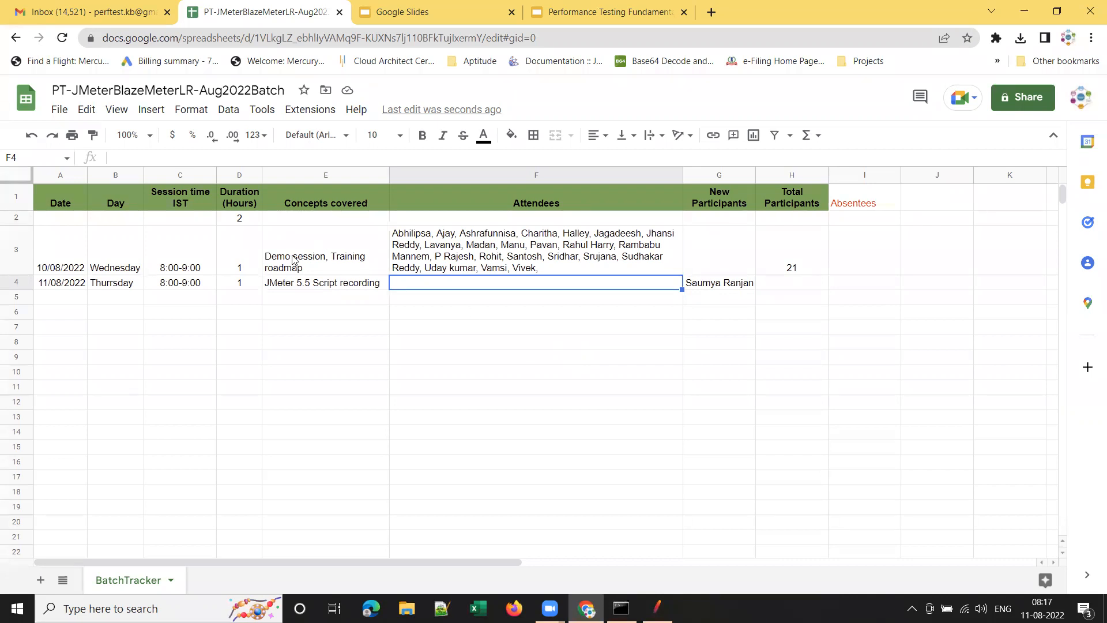
left_click(338, 284)
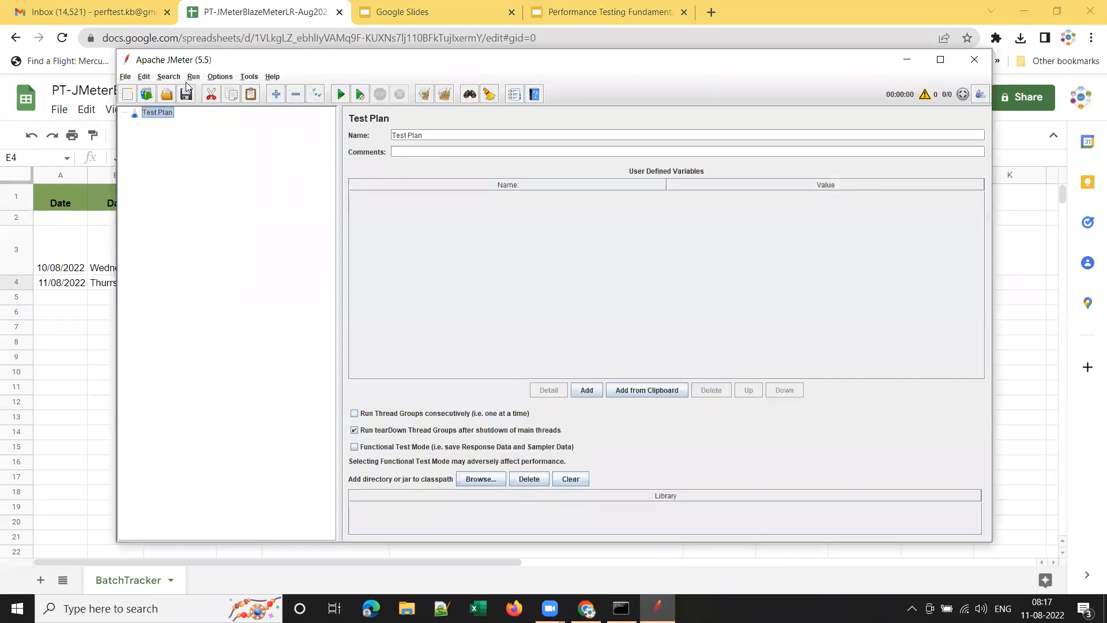
Maximize and then minimize the JMeter window, and open a new Chrome tab.
left_click(940, 60)
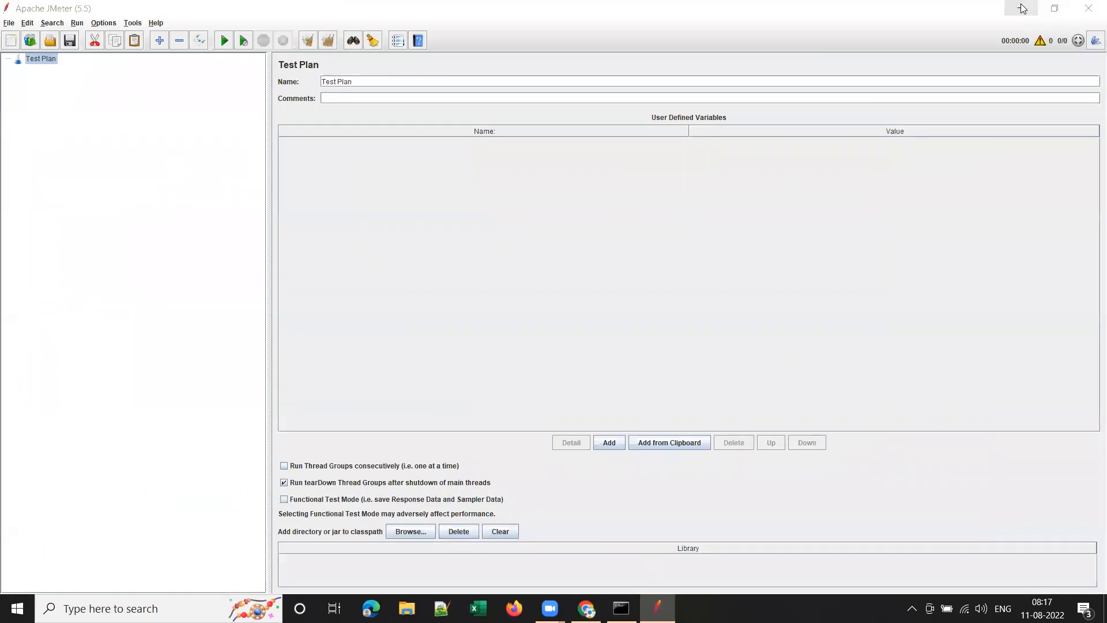
left_click(1019, 7)
left_click(711, 12)
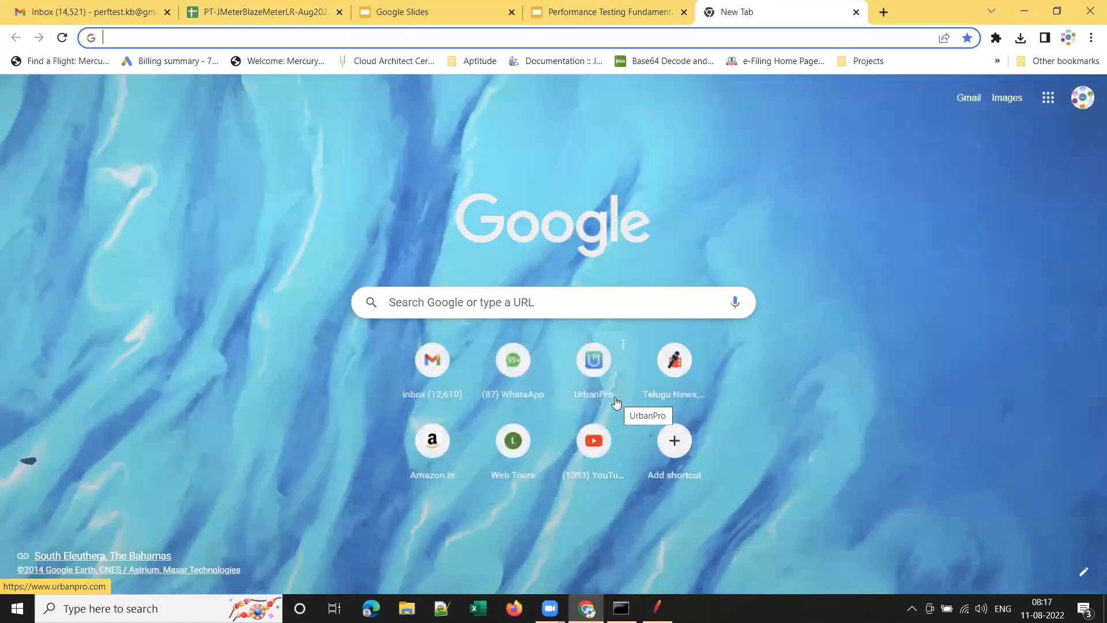
Search Google for 'jmeter download' and open the jmeter.apache.org download page.
left_click(524, 295)
type("jmeter")
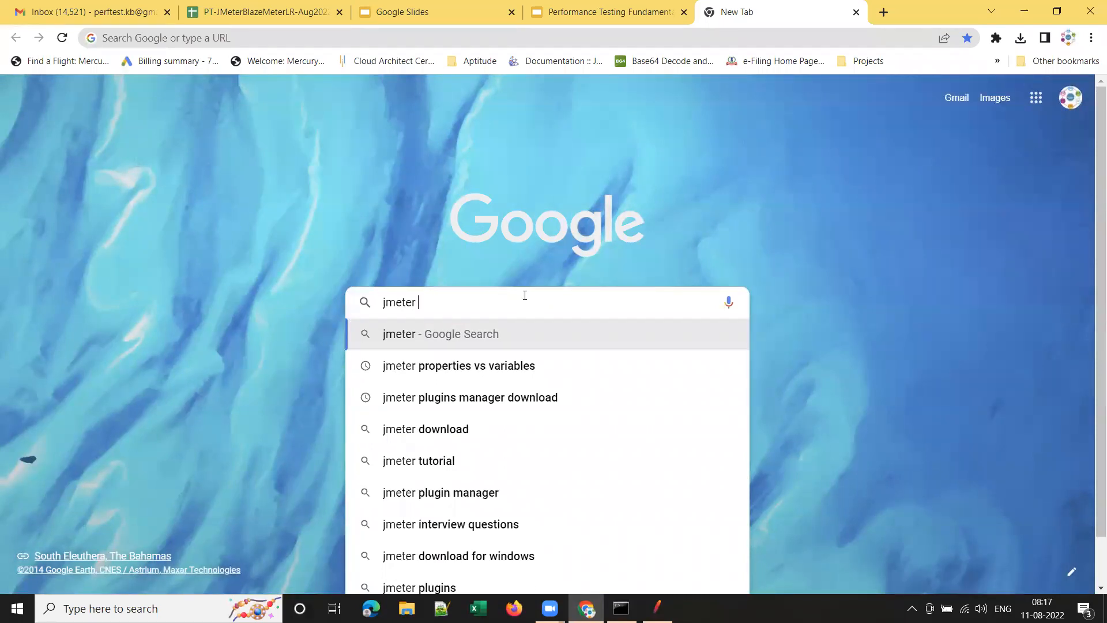
left_click(489, 431)
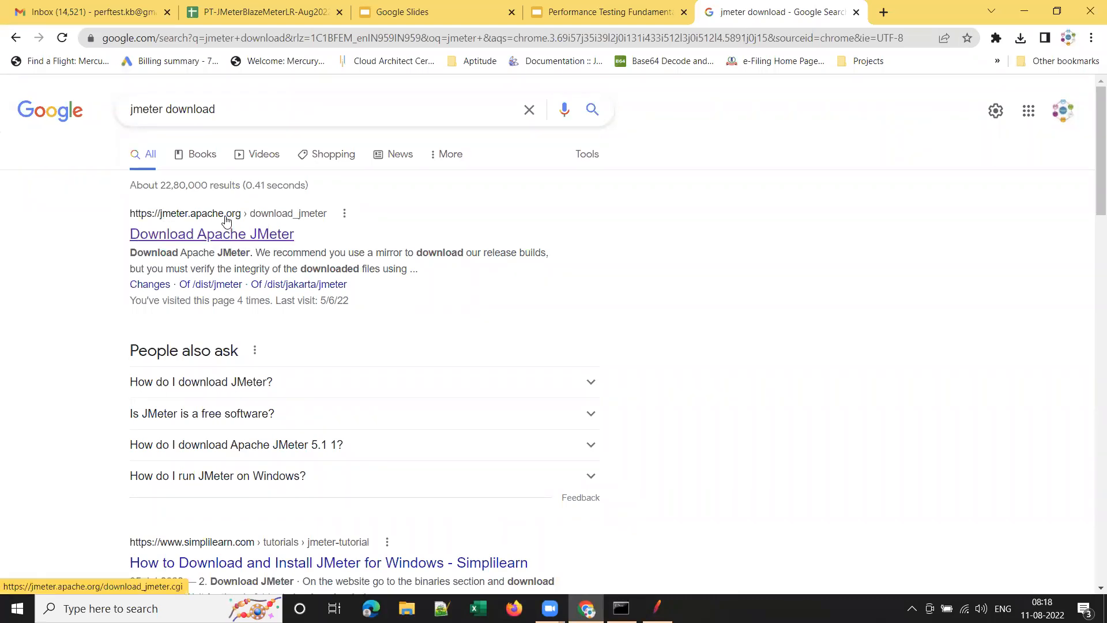
left_click(208, 237)
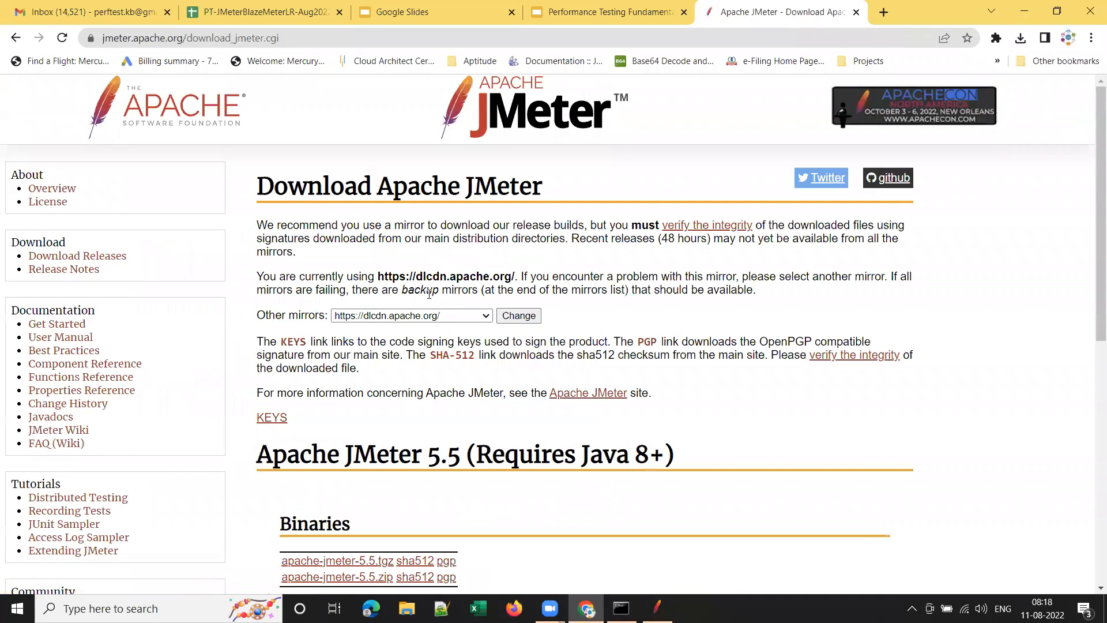
scroll(467, 387, "down", 1)
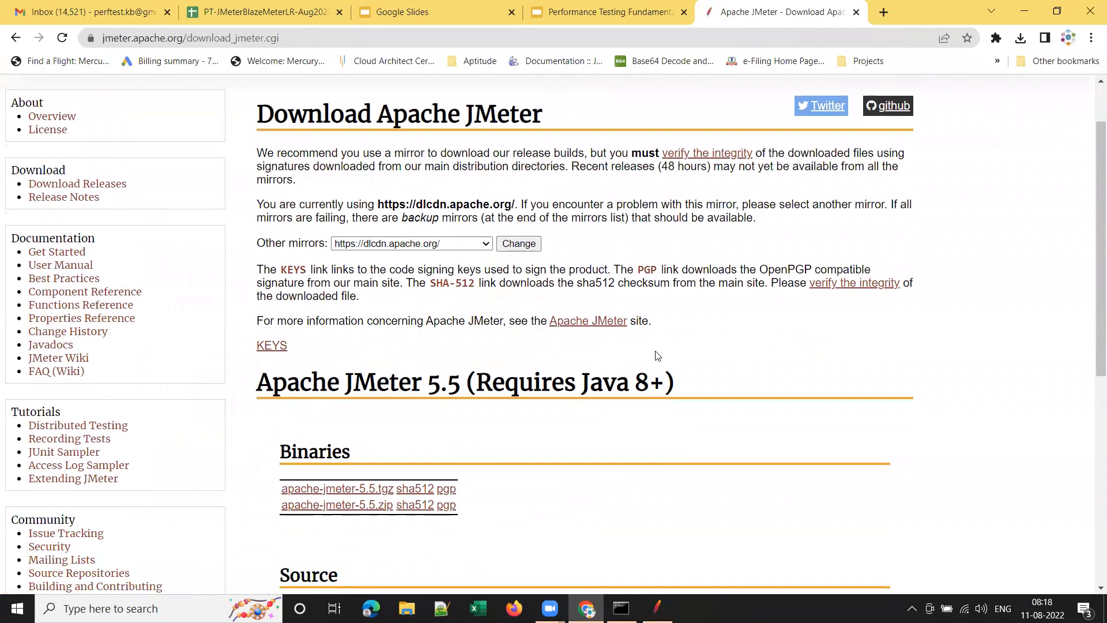
left_click_drag(464, 385, 249, 393)
left_click(465, 420)
left_click_drag(461, 386, 430, 382)
mouse_move(257, 385)
left_mouse_down()
mouse_move(456, 385)
mouse_move(259, 380)
left_mouse_up()
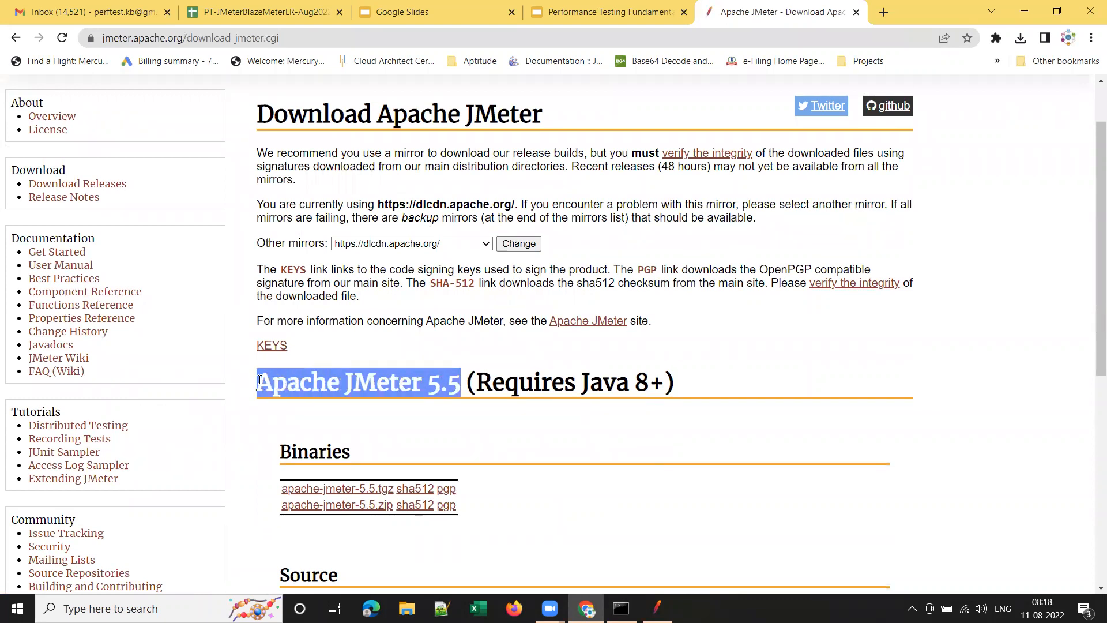
scroll(884, 263, "up", 1)
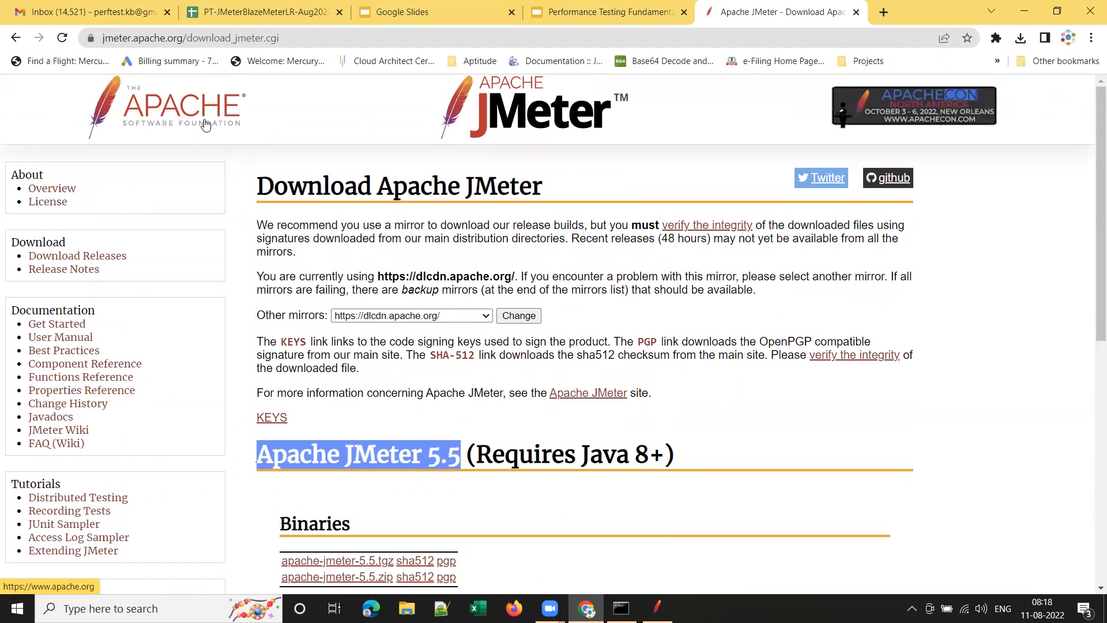
left_click(453, 457)
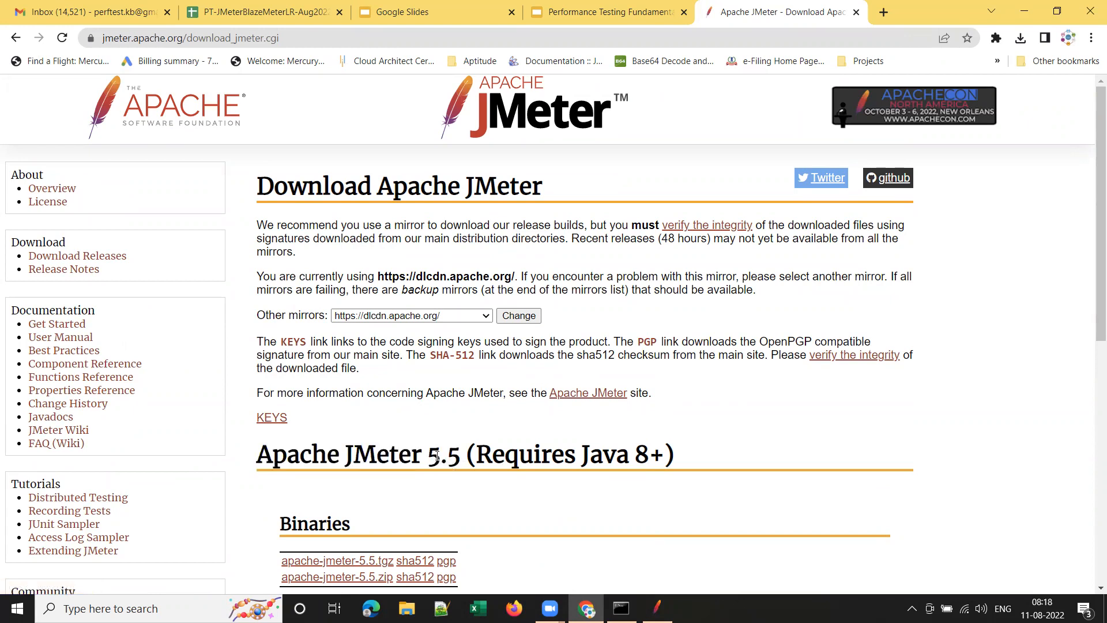
left_click_drag(427, 457, 460, 458)
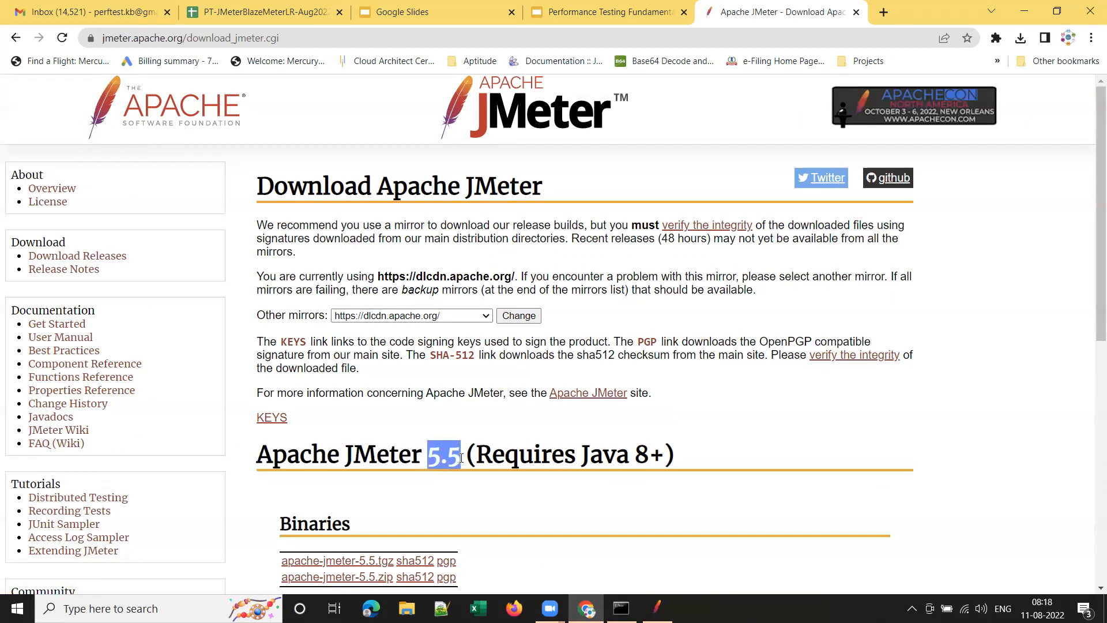
left_click_drag(634, 454, 654, 454)
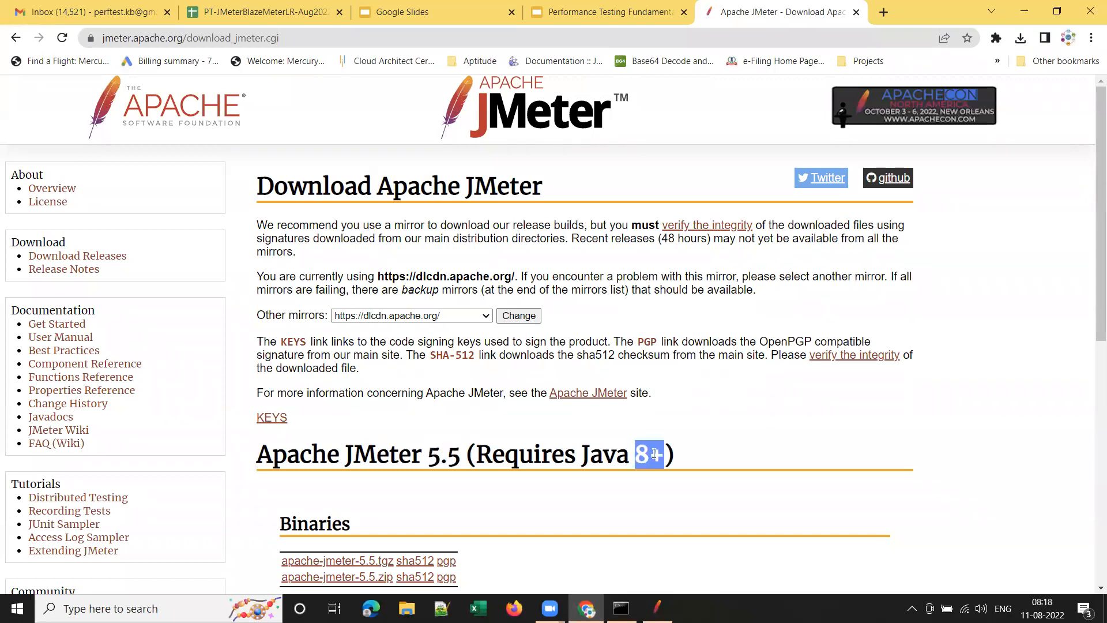
double_click(433, 455)
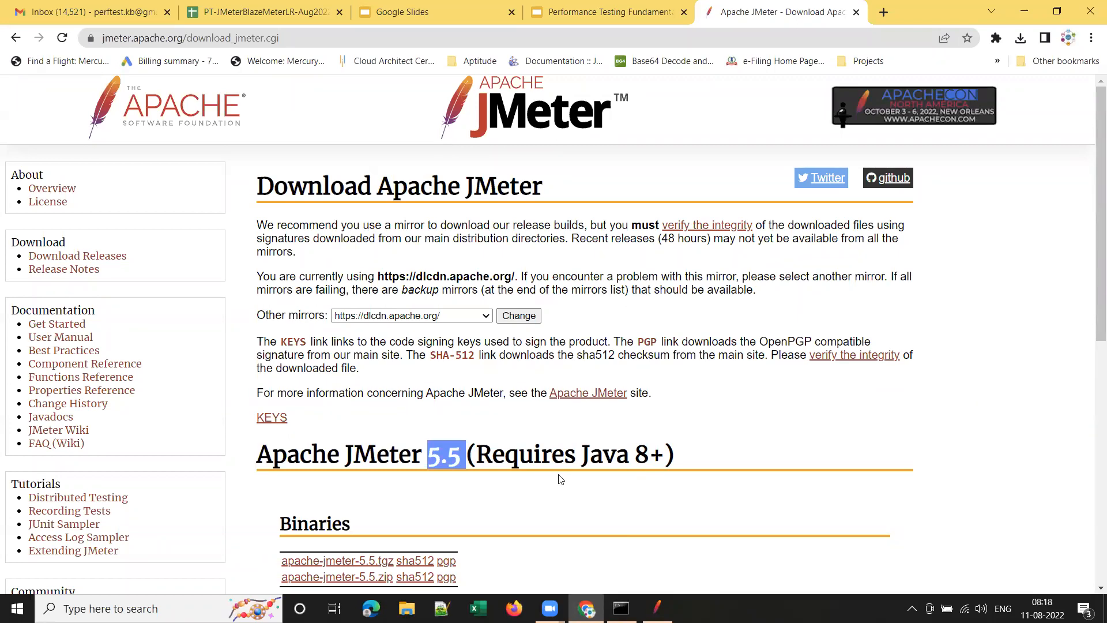
scroll(703, 456, "down", 2)
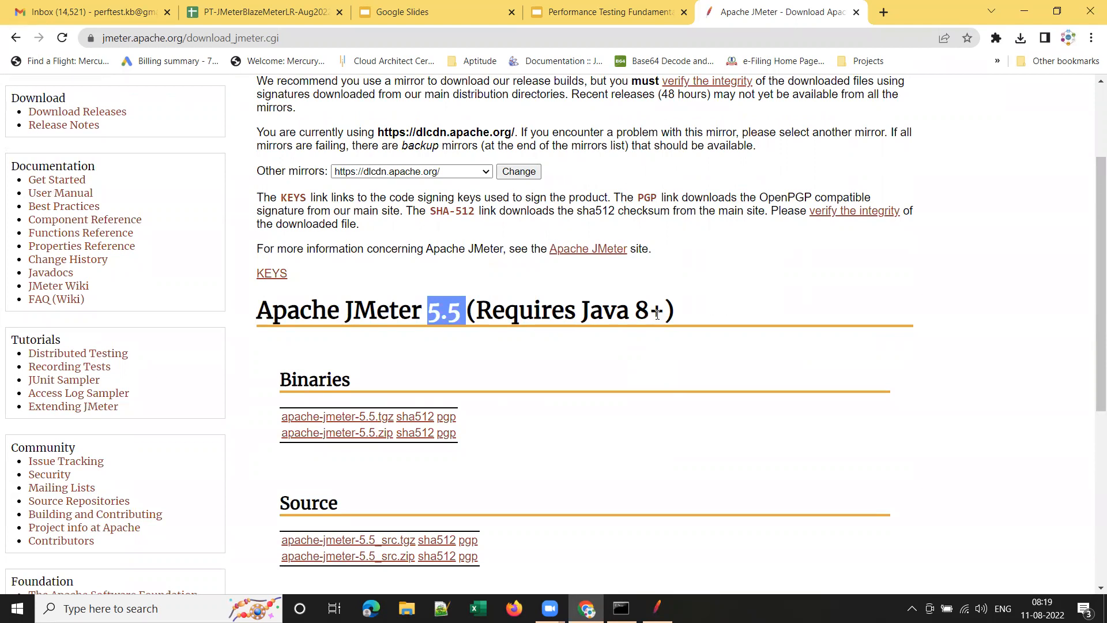
left_click_drag(636, 307, 660, 307)
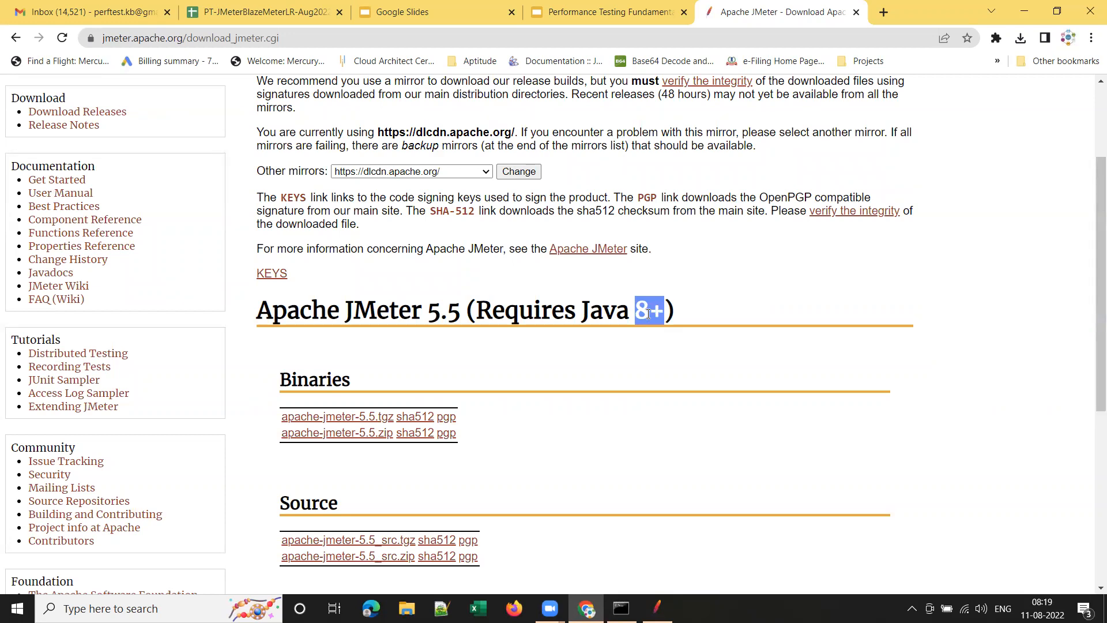
left_click_drag(428, 311, 461, 311)
left_click_drag(682, 312, 256, 311)
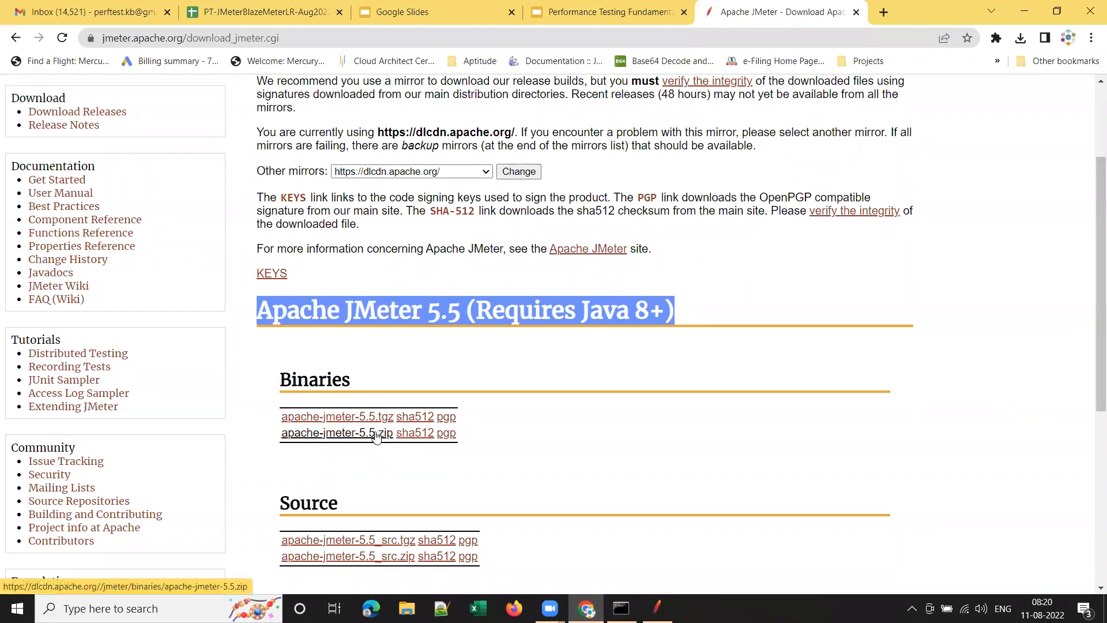
Download the apache-jmeter-5.5.zip binary package from the Binaries section.
left_click(697, 425)
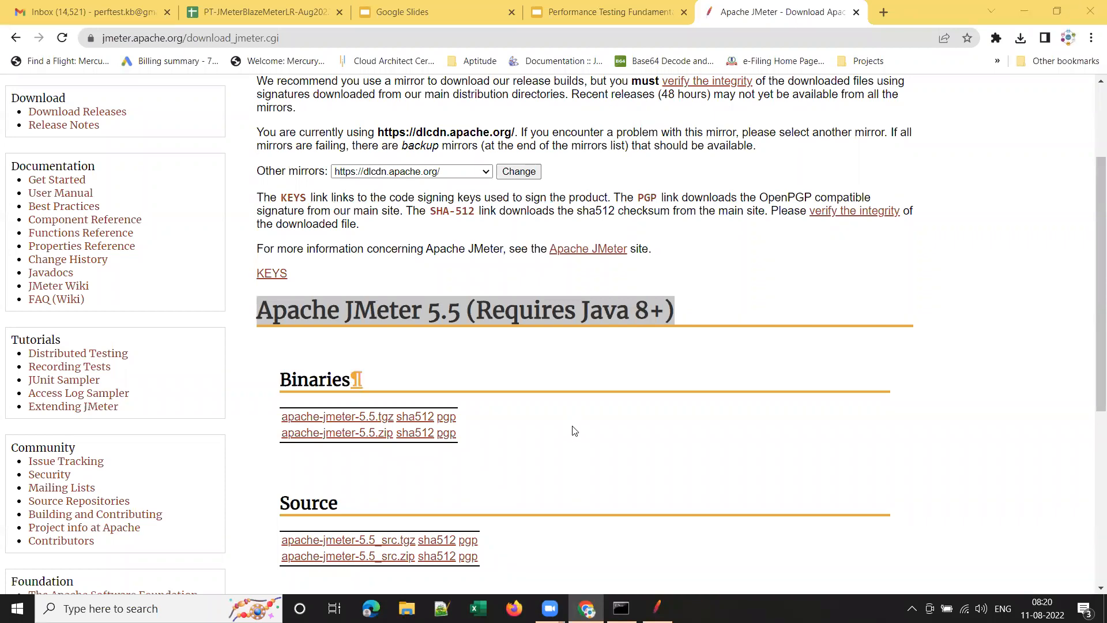
left_click(378, 433)
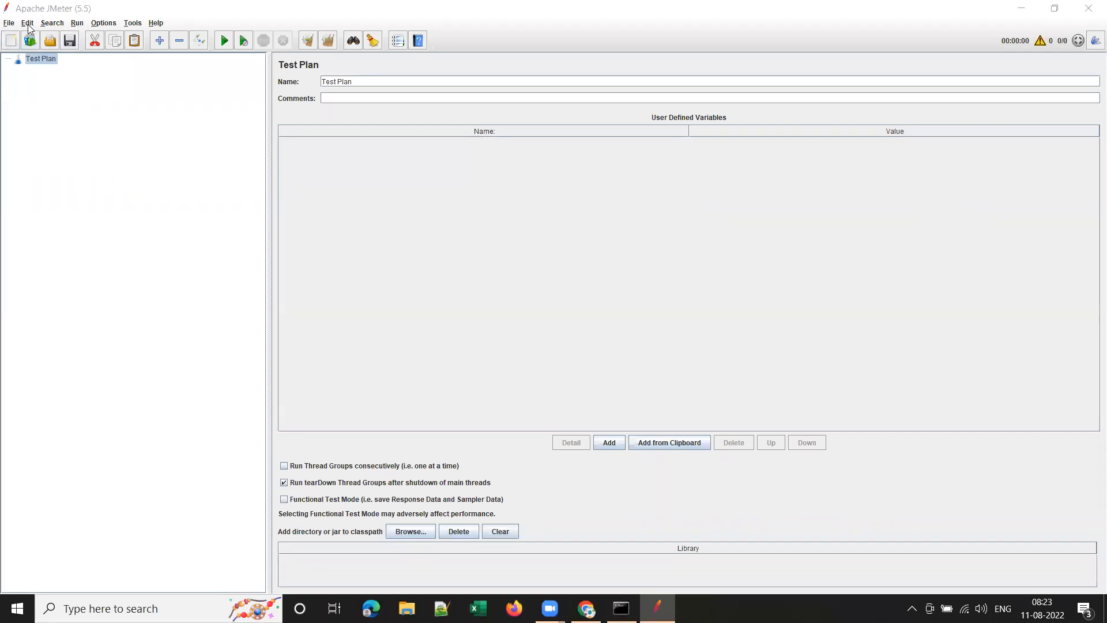
Create a test plan from the Recording template using File > Templates.
left_click(29, 41)
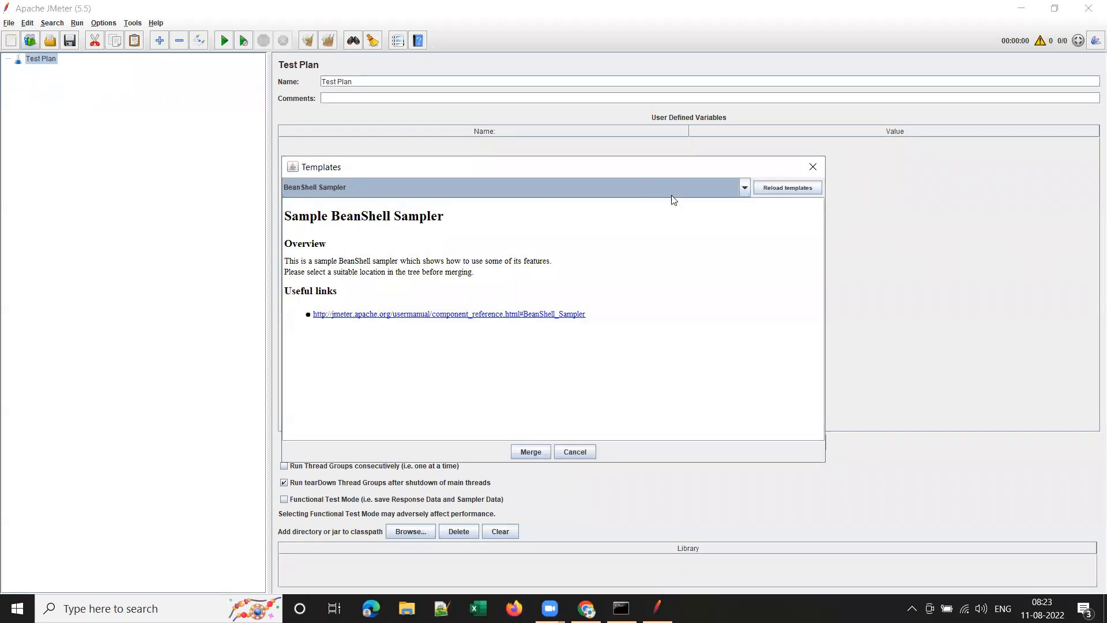
left_click(811, 169)
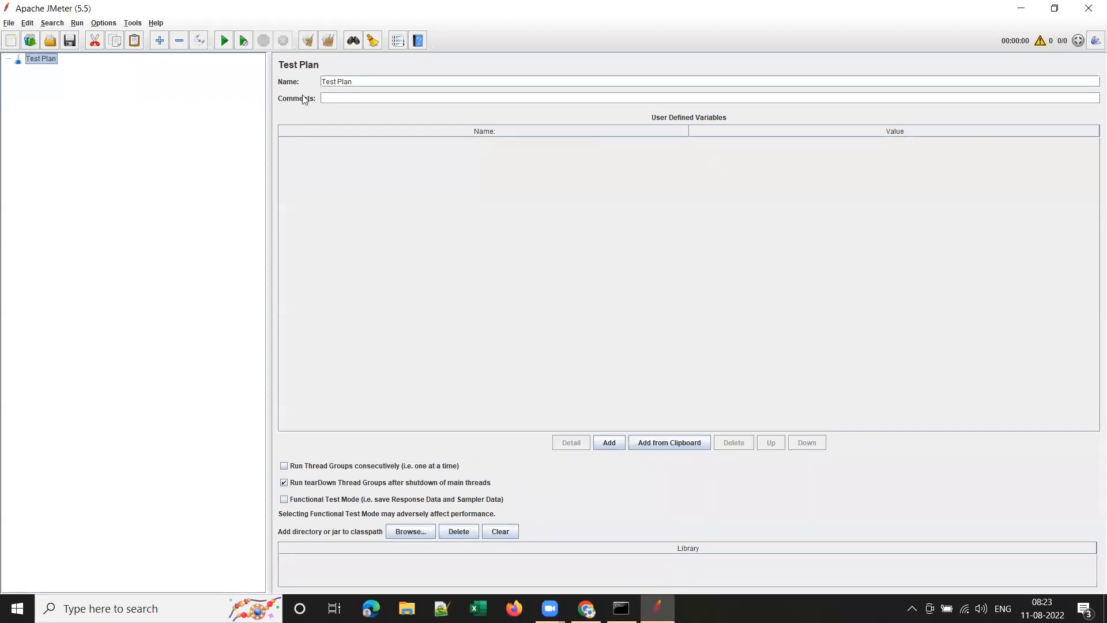
left_click(8, 23)
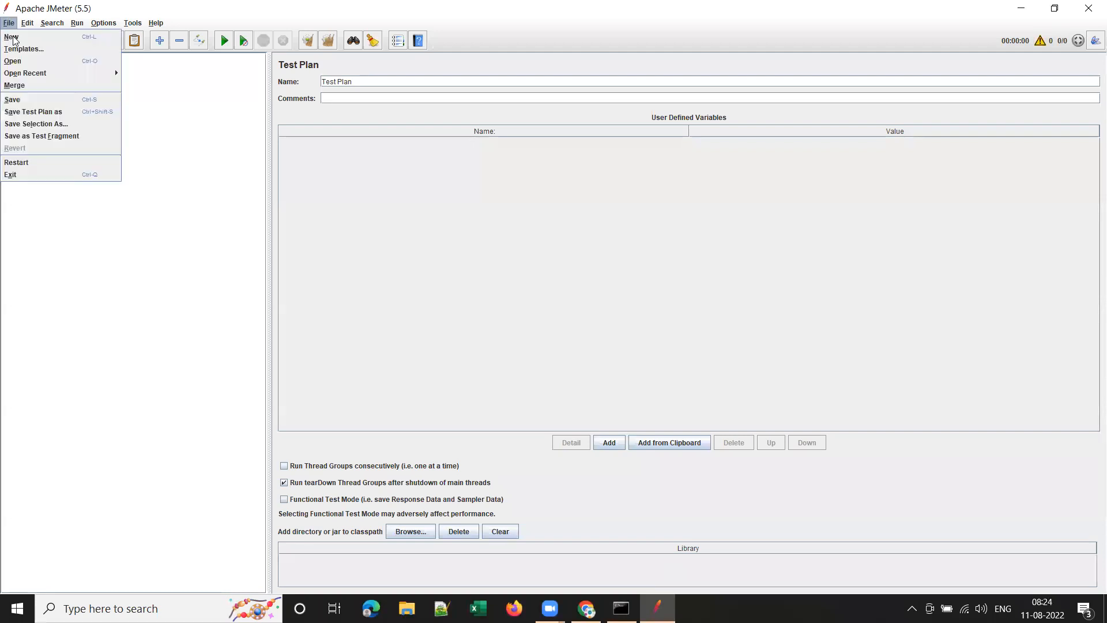
left_click(45, 49)
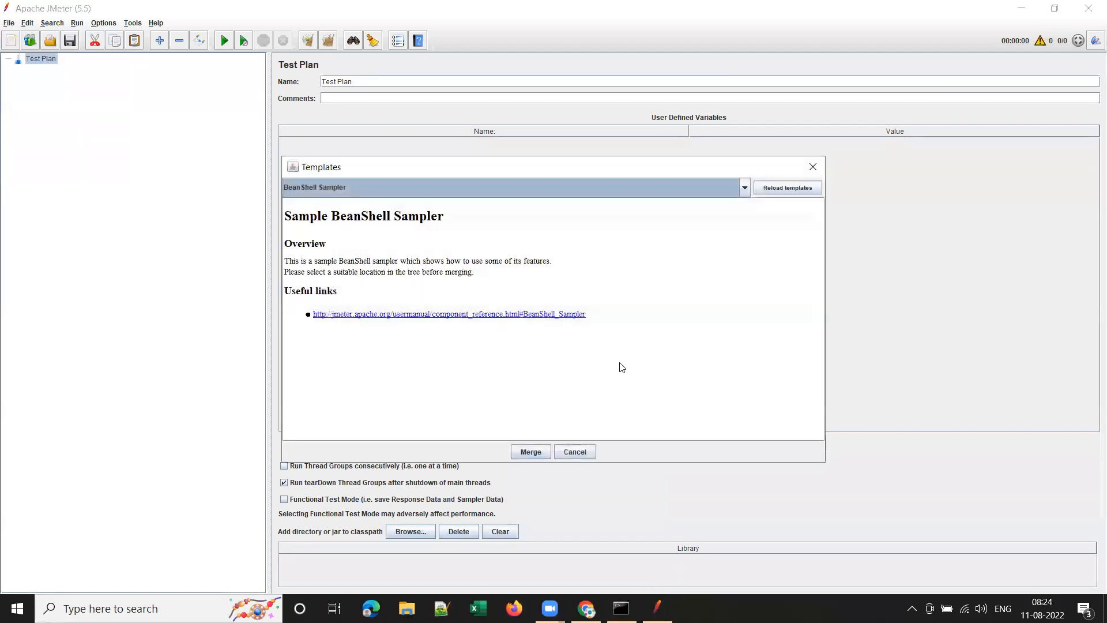
left_click(744, 189)
scroll(681, 250, "down", 2)
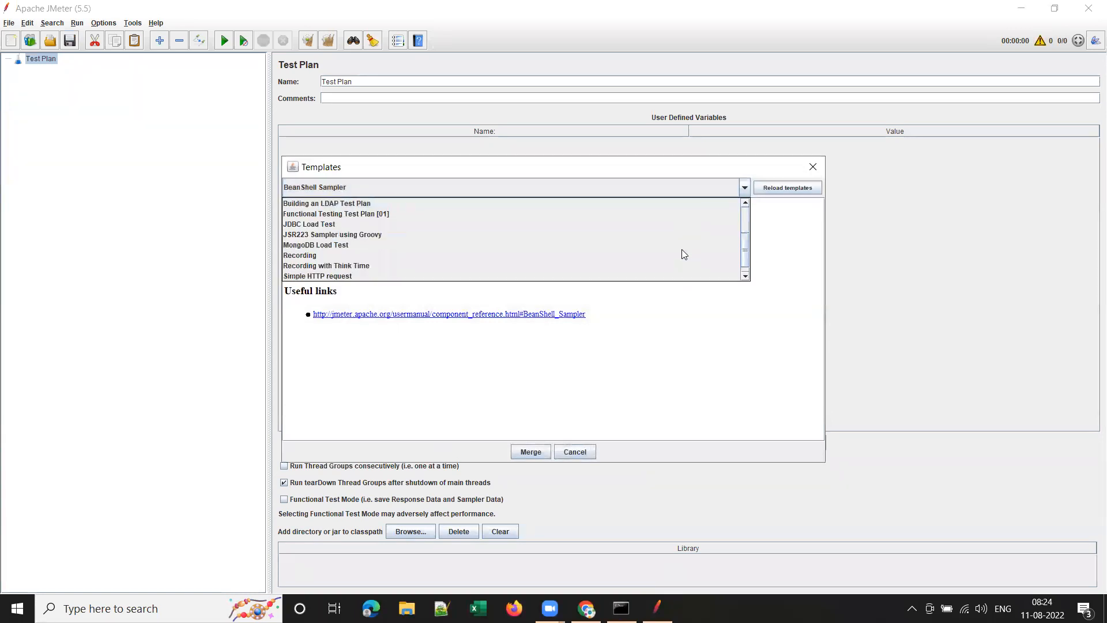
left_click(406, 255)
left_click(536, 455)
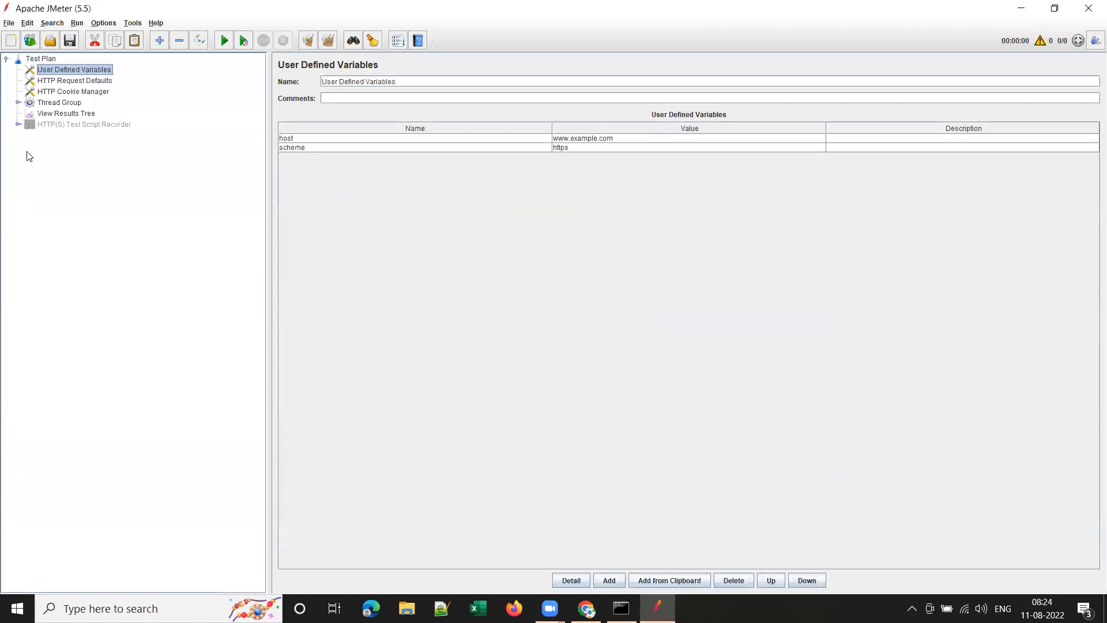
Enable the HTTP(S) Test Script Recorder and widen the settings panel beside the tree.
left_click(18, 102)
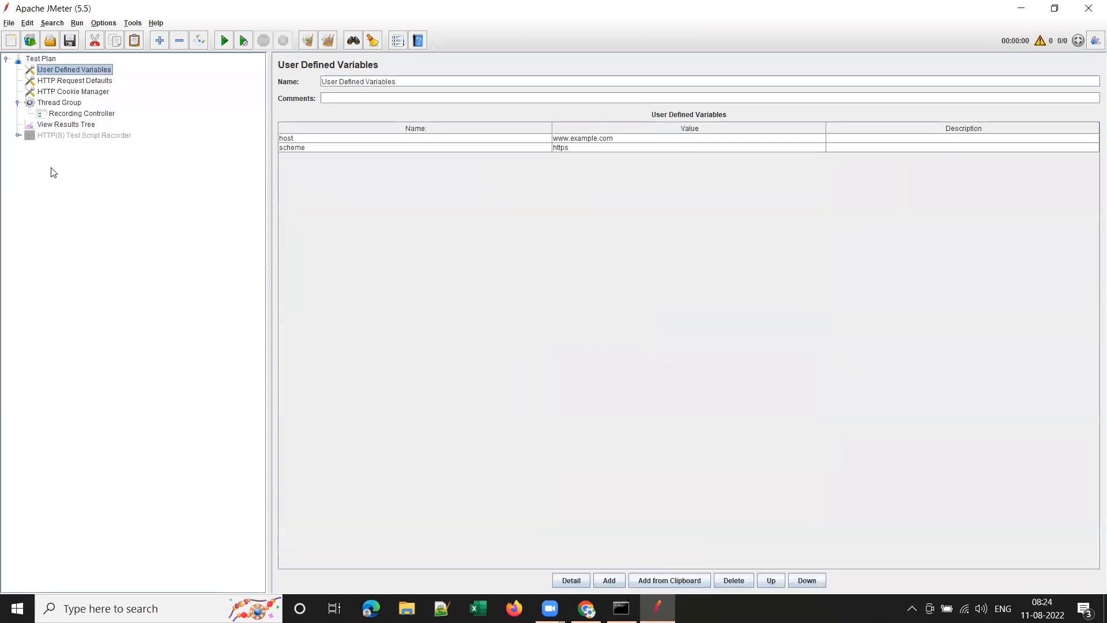
left_click(18, 135)
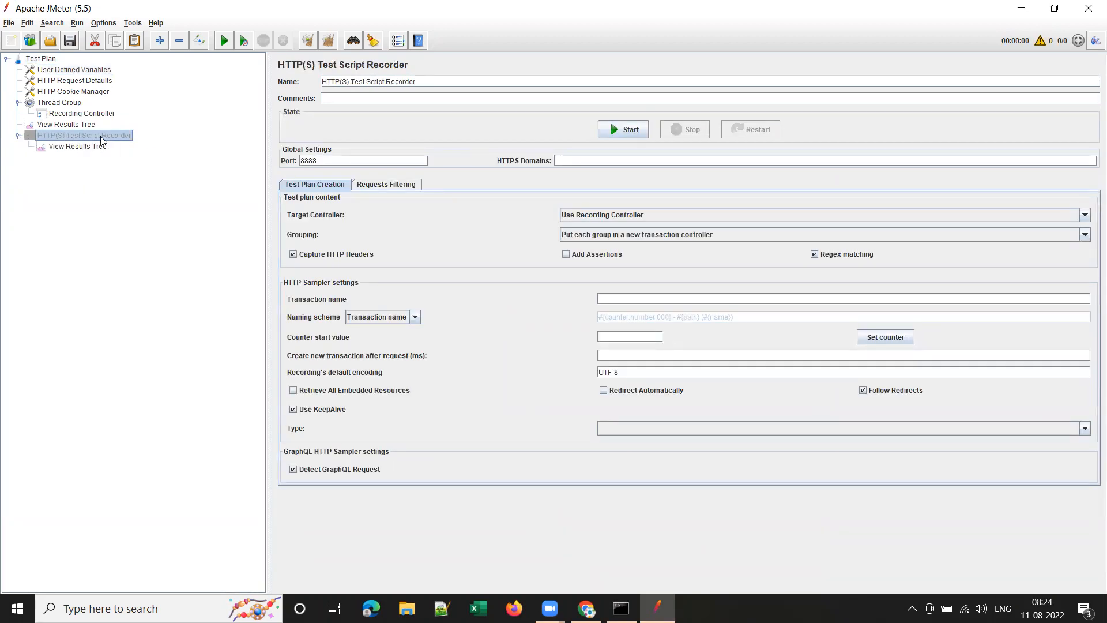
right_click(101, 137)
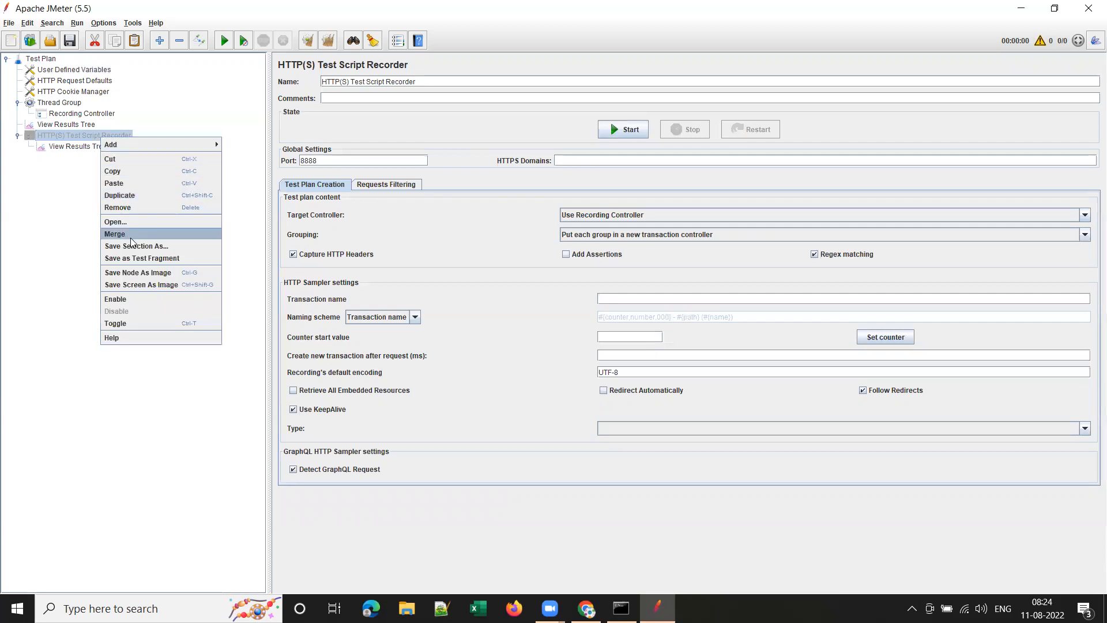
left_click(147, 299)
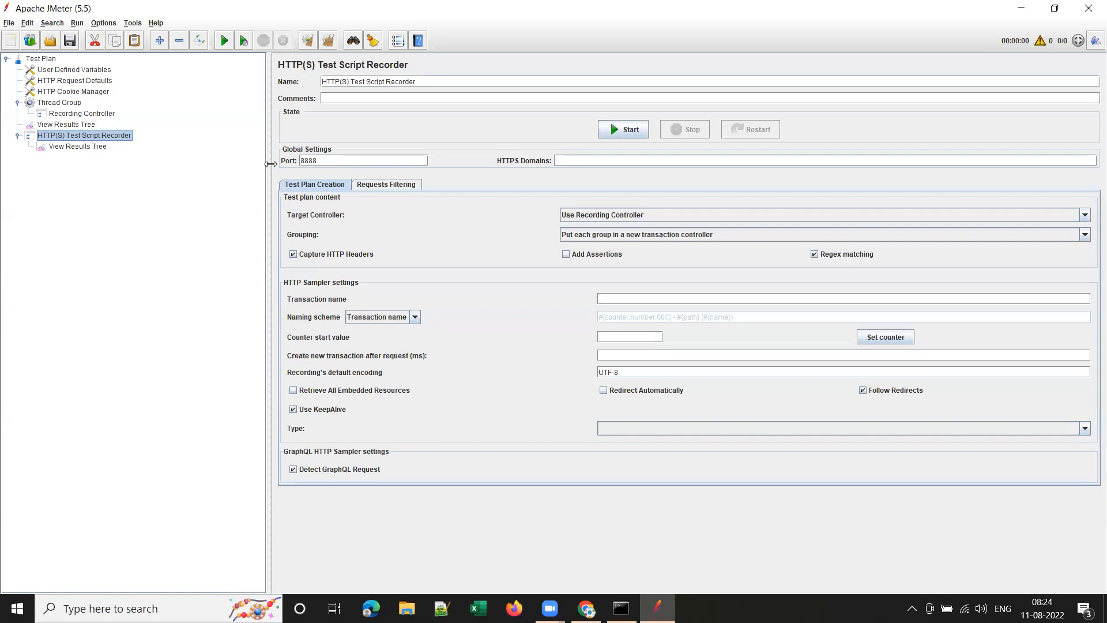
left_click_drag(269, 164, 208, 162)
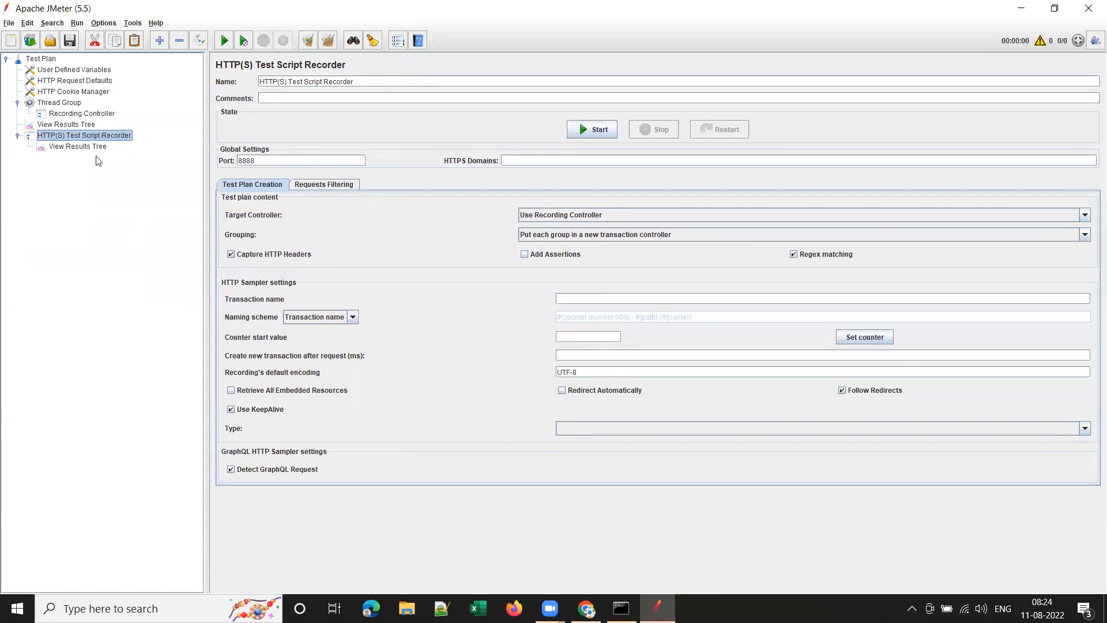
left_click(66, 103)
Add two Transaction Controllers under the Thread Group.
right_click(66, 104)
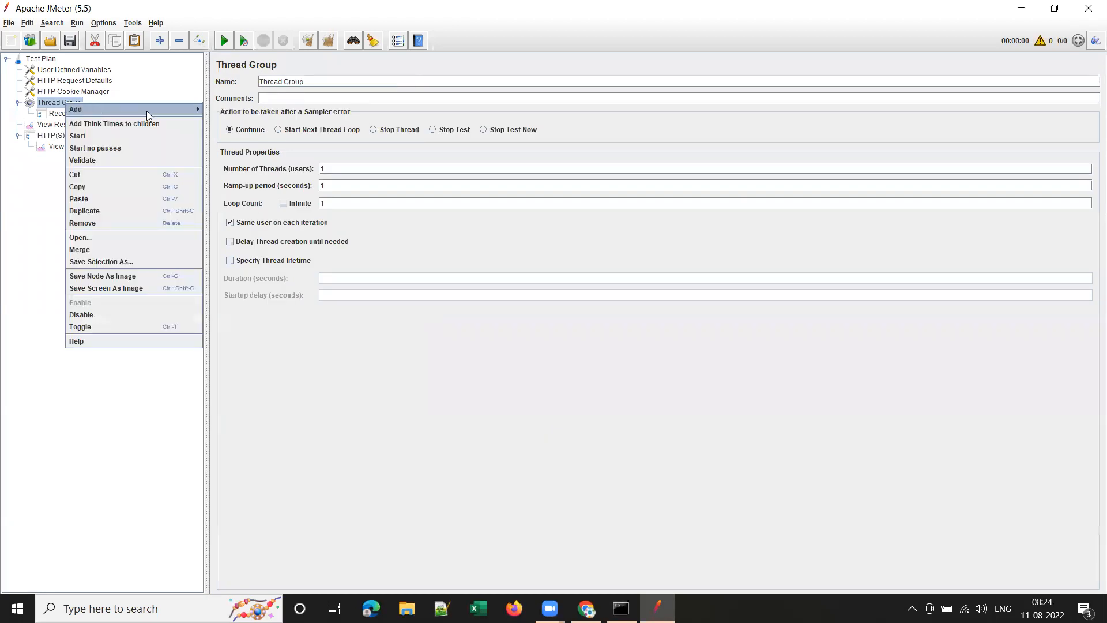
mouse_move(146, 111)
mouse_move(239, 113)
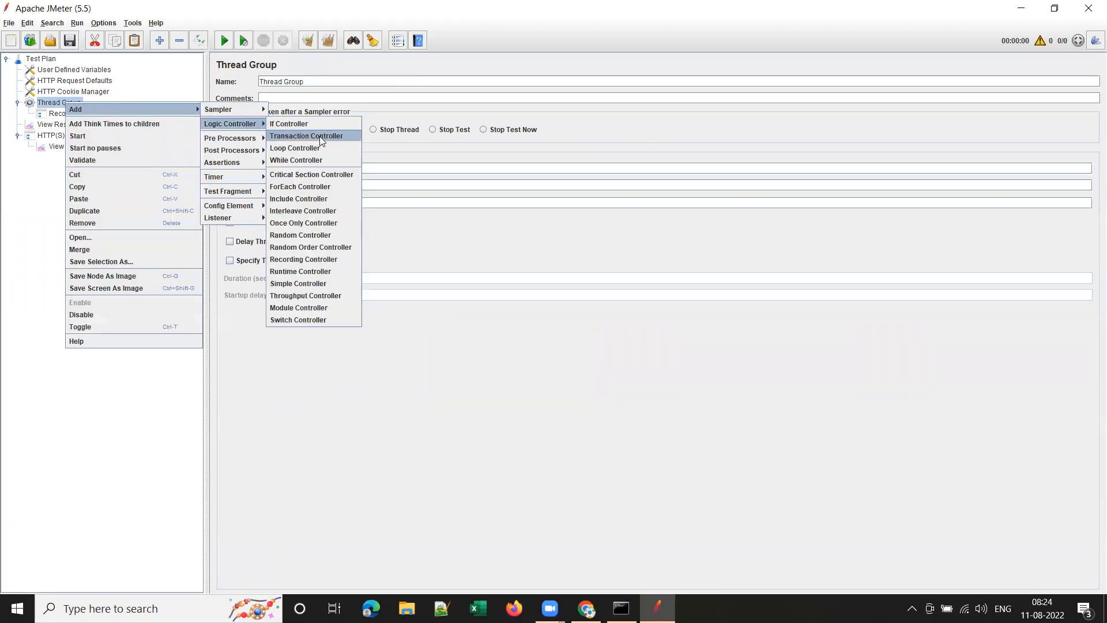
left_click(319, 136)
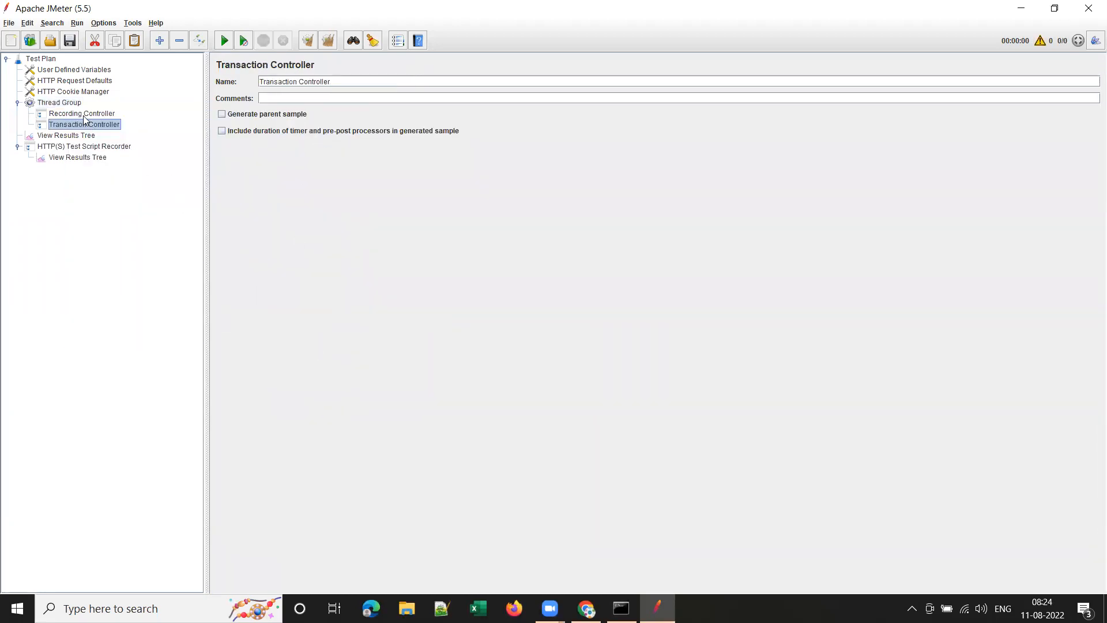
left_click(65, 104)
right_click(65, 108)
mouse_move(101, 112)
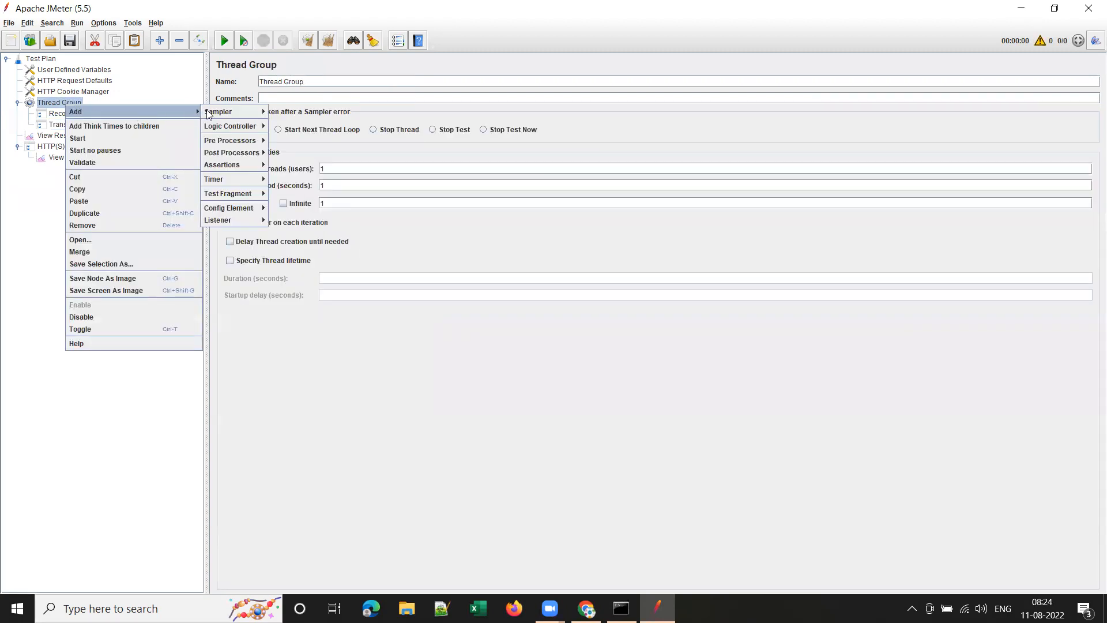
mouse_move(239, 127)
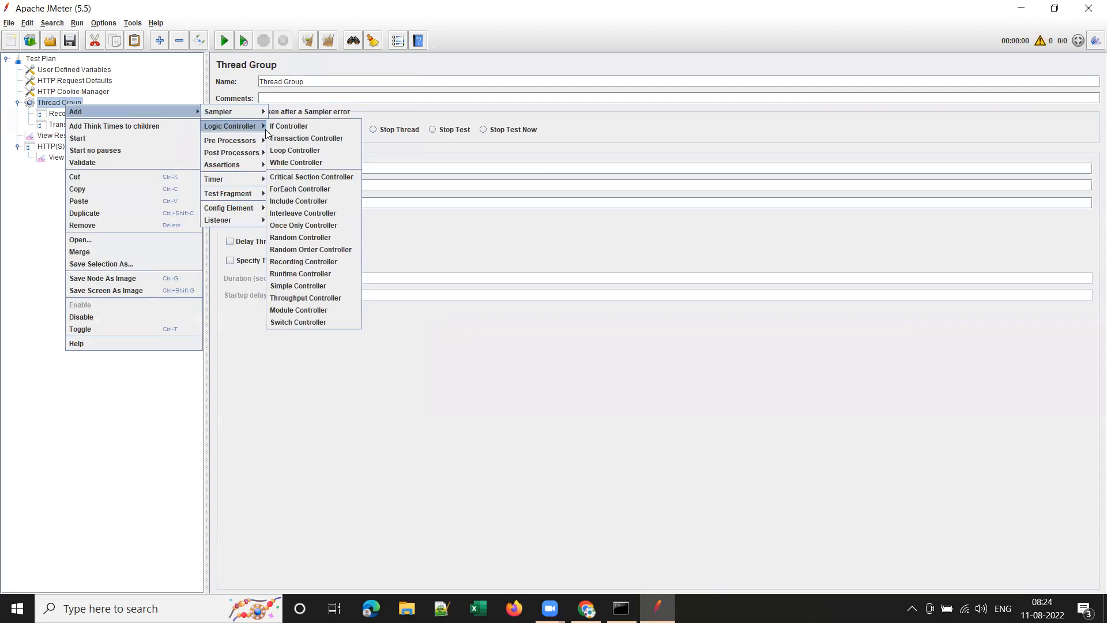
left_click(305, 137)
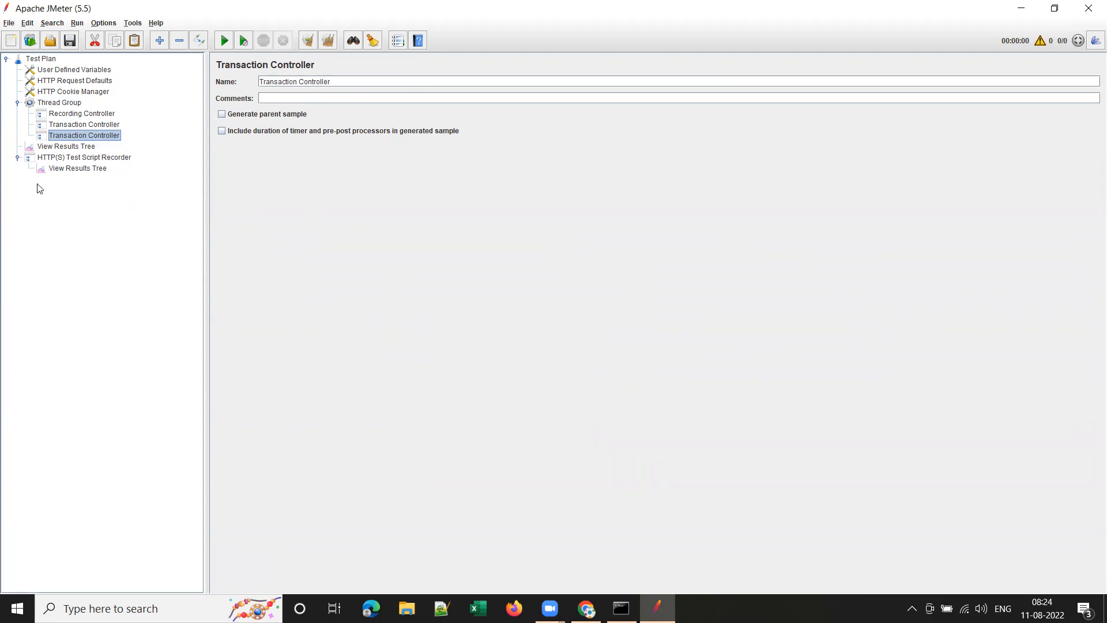
Disable the Recording Controller.
left_click(65, 158)
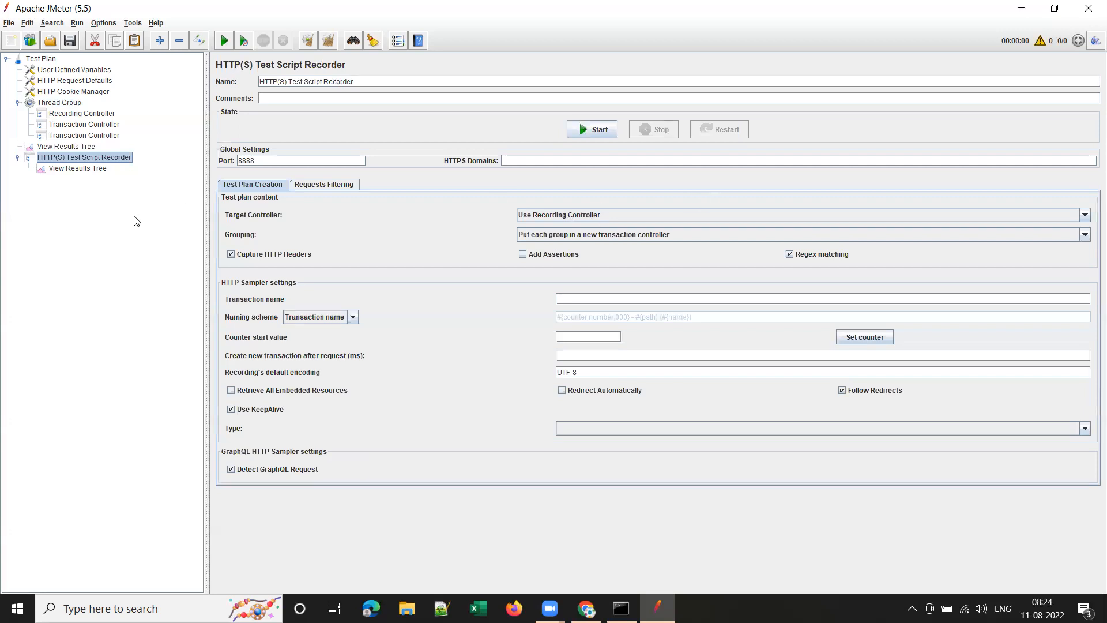
left_click(81, 115)
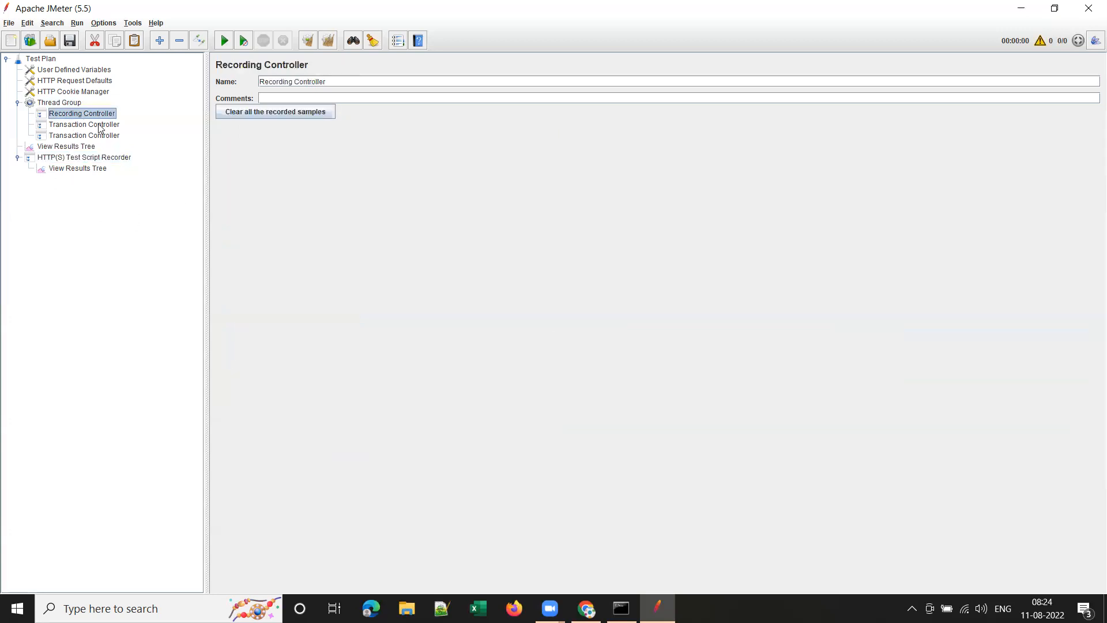
right_click(84, 117)
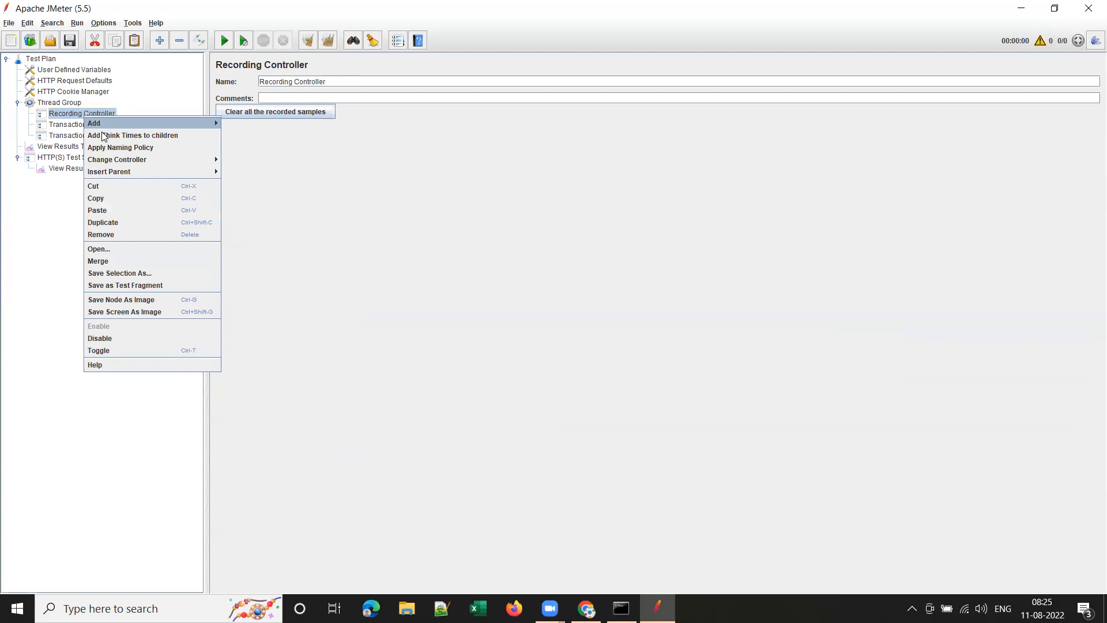
left_click(129, 338)
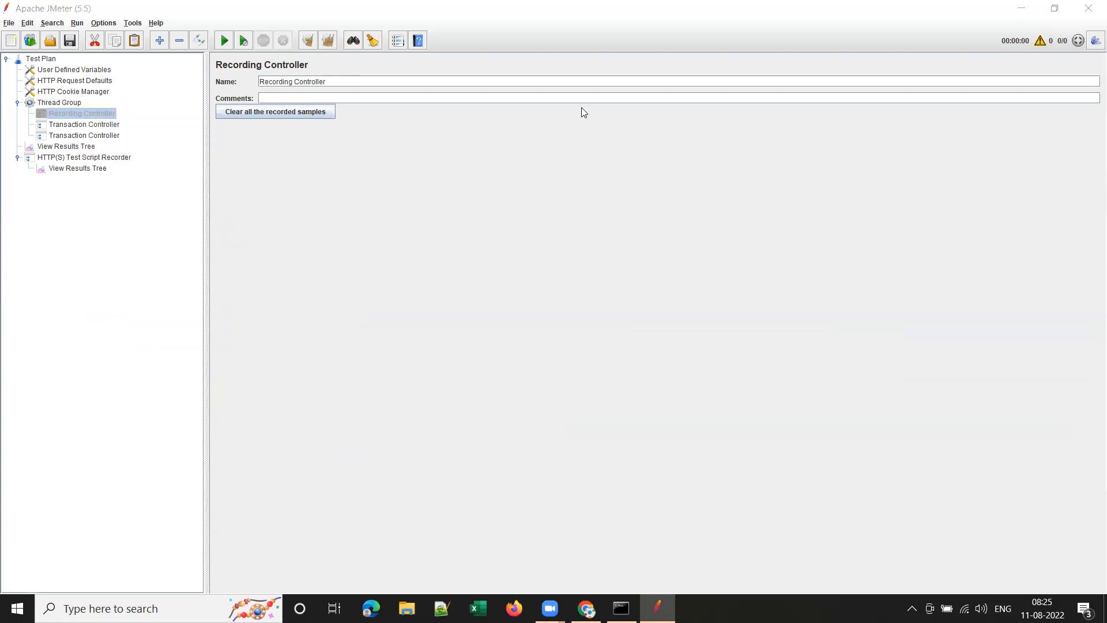
left_click(80, 126)
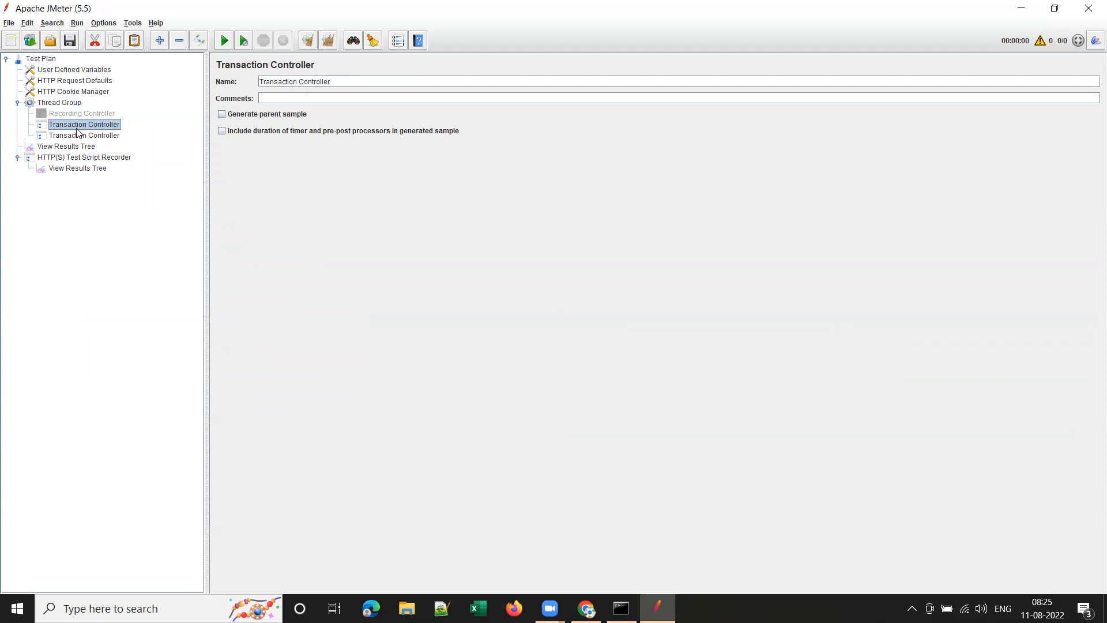
Add a third Transaction Controller, then paste three more for six in total.
left_click(76, 104)
right_click(75, 104)
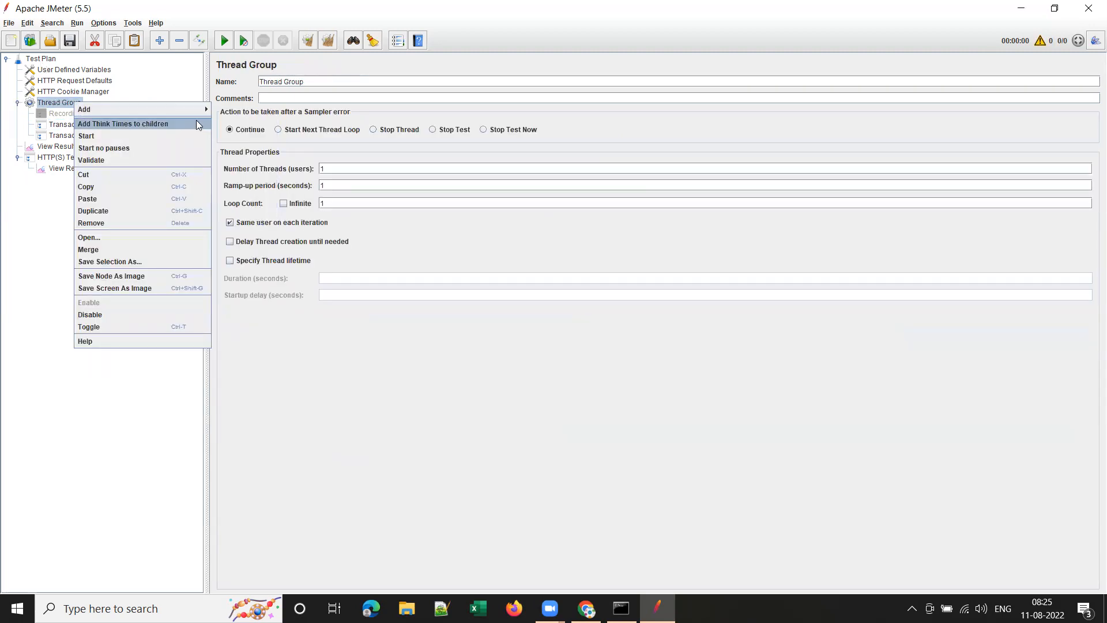
mouse_move(187, 108)
mouse_move(238, 123)
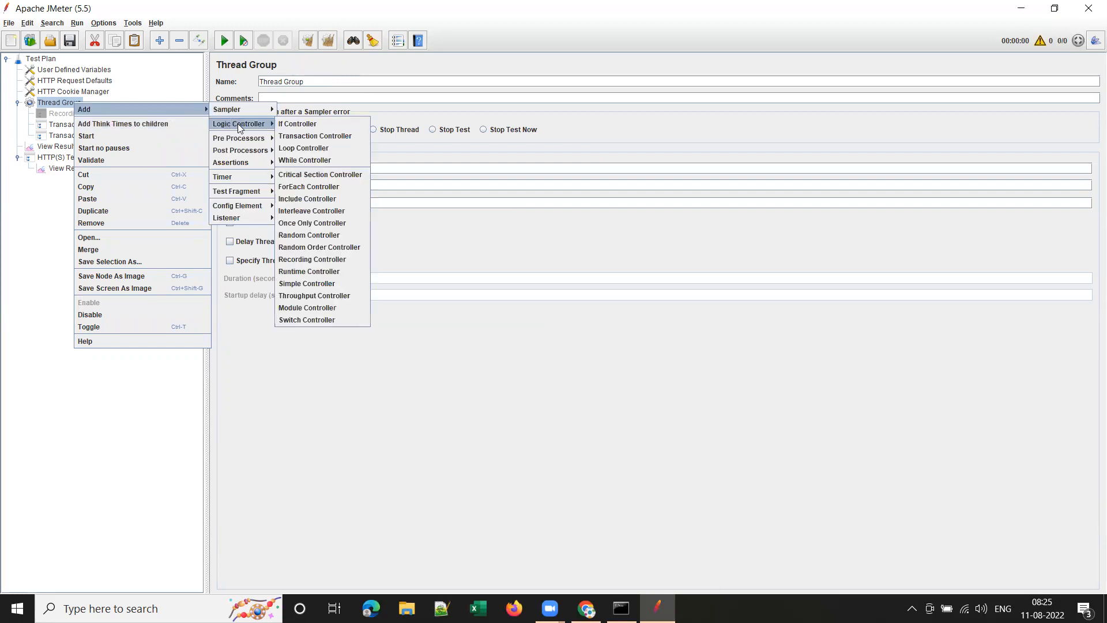
left_click(300, 137)
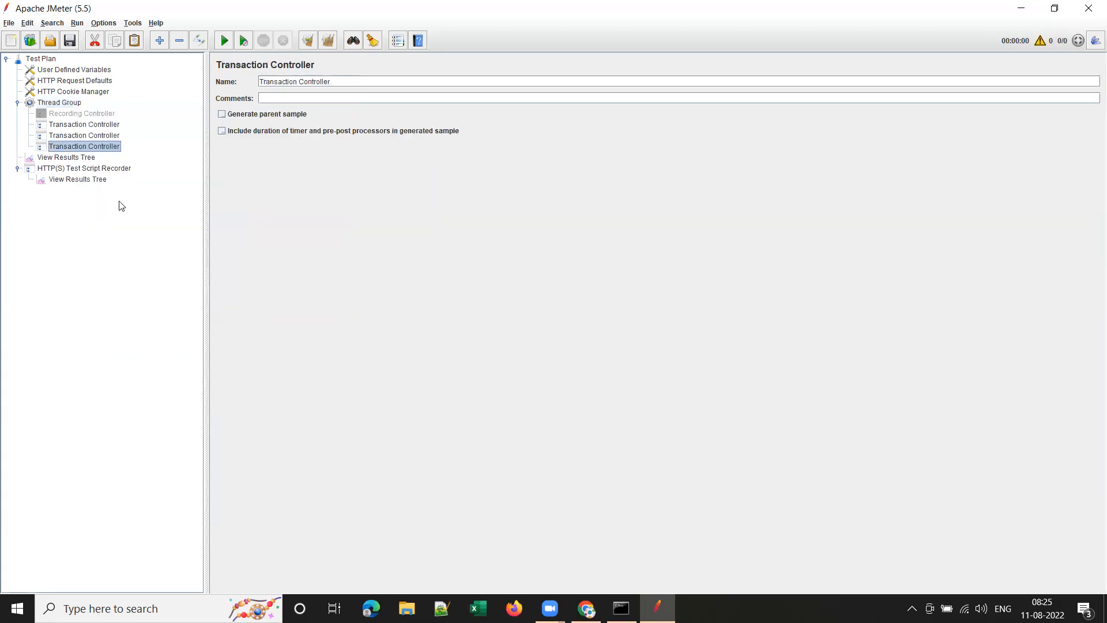
left_click(68, 103)
key("ctrl+v")
key("ctrl+v")
key("ctrl+v")
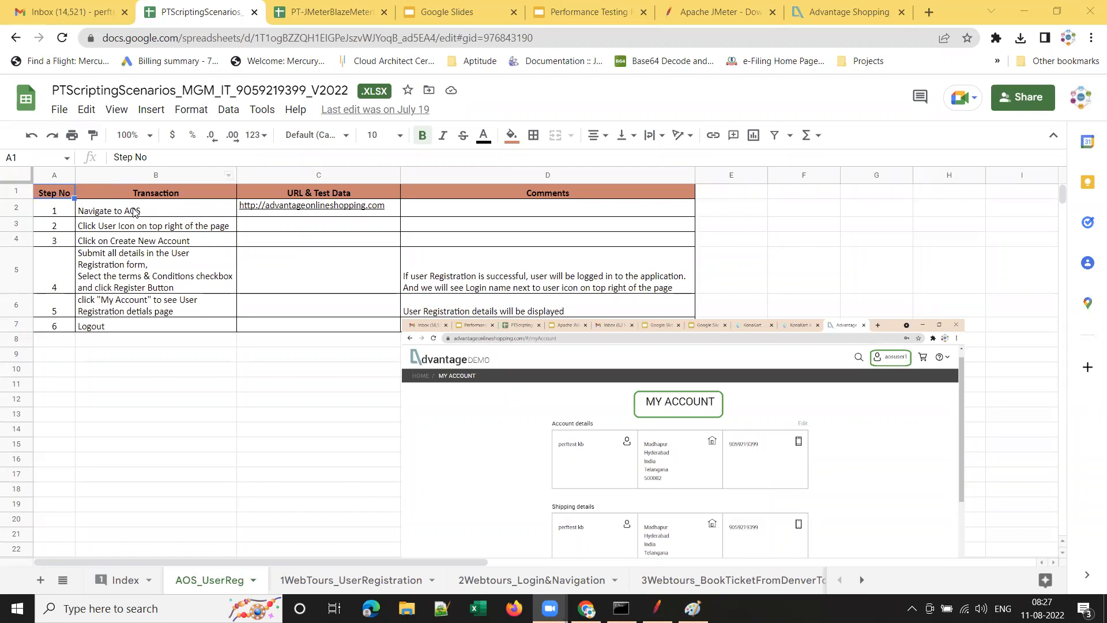
Copy 'Navigate to AOS' from cell B2 and paste it as the first Transaction Controller's name.
left_click(137, 211)
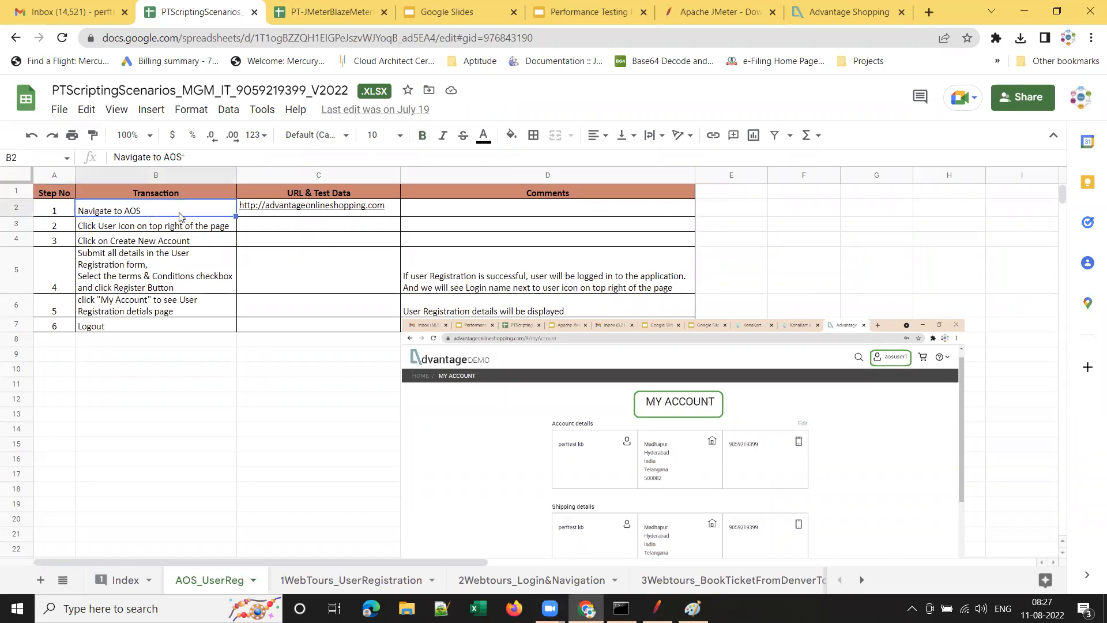
left_click(124, 227)
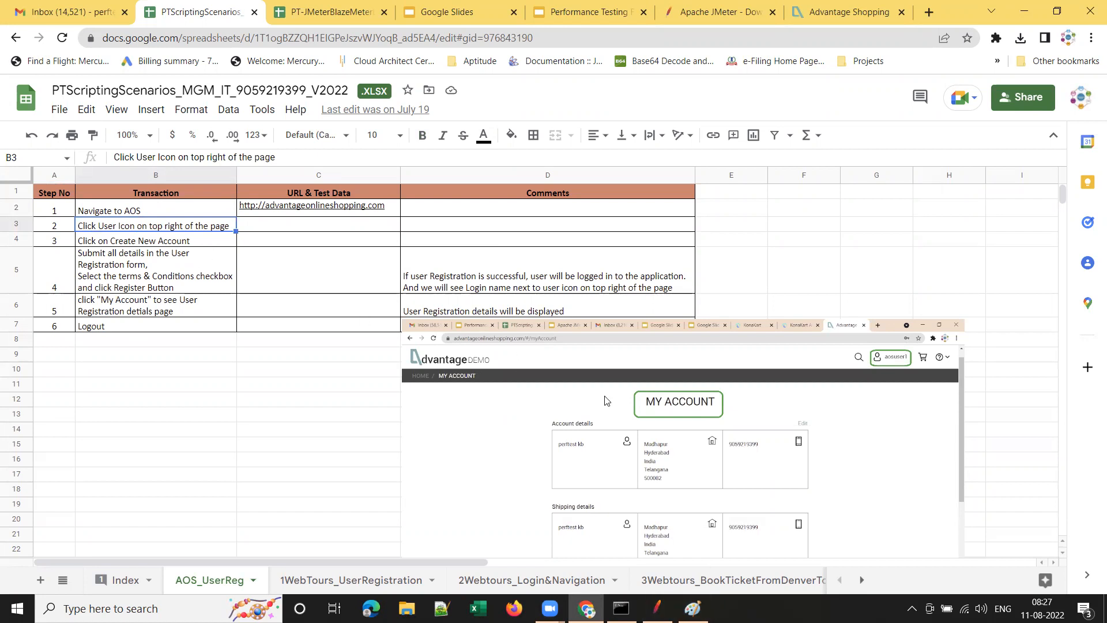
left_click(168, 211)
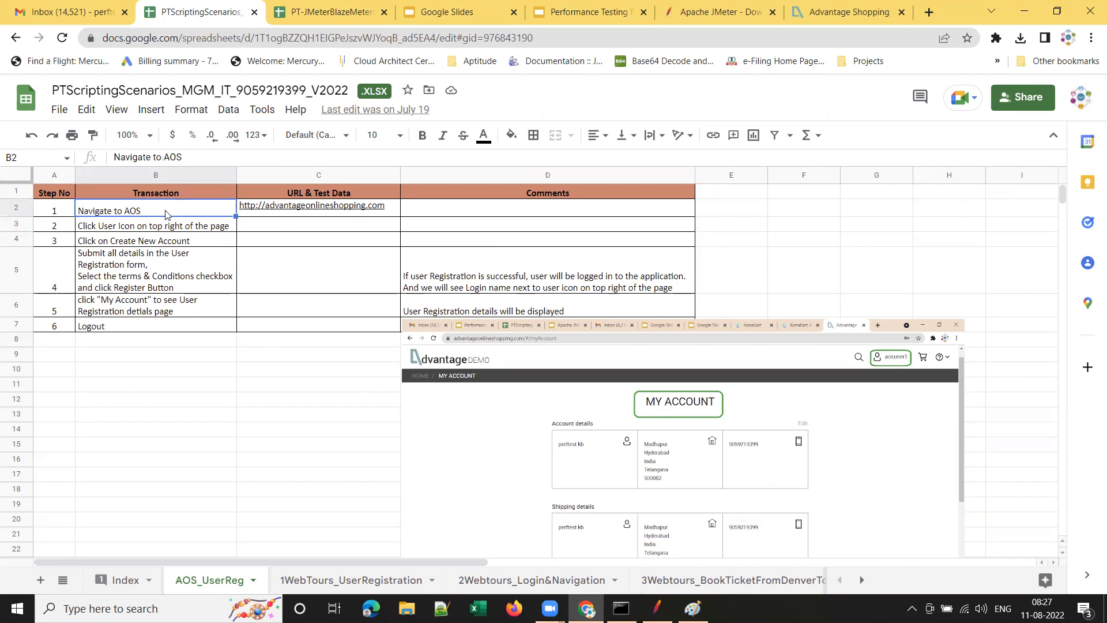
key("Return")
key("ctrl+a")
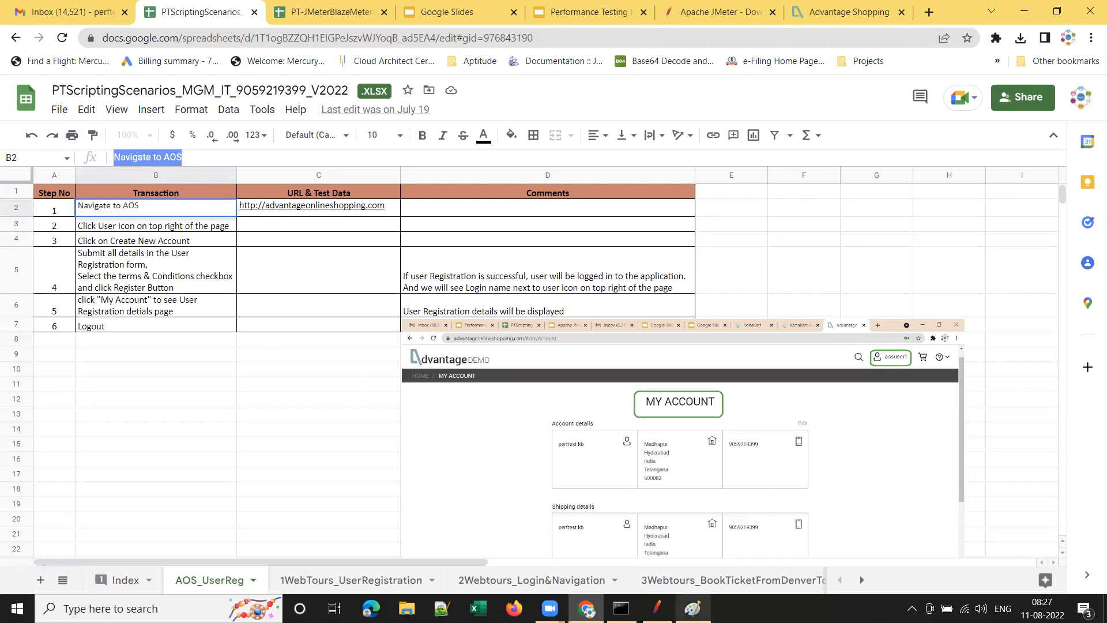
left_click(644, 606)
left_click(77, 123)
left_click_drag(346, 83, 120, 69)
type("Navigate to iOS")
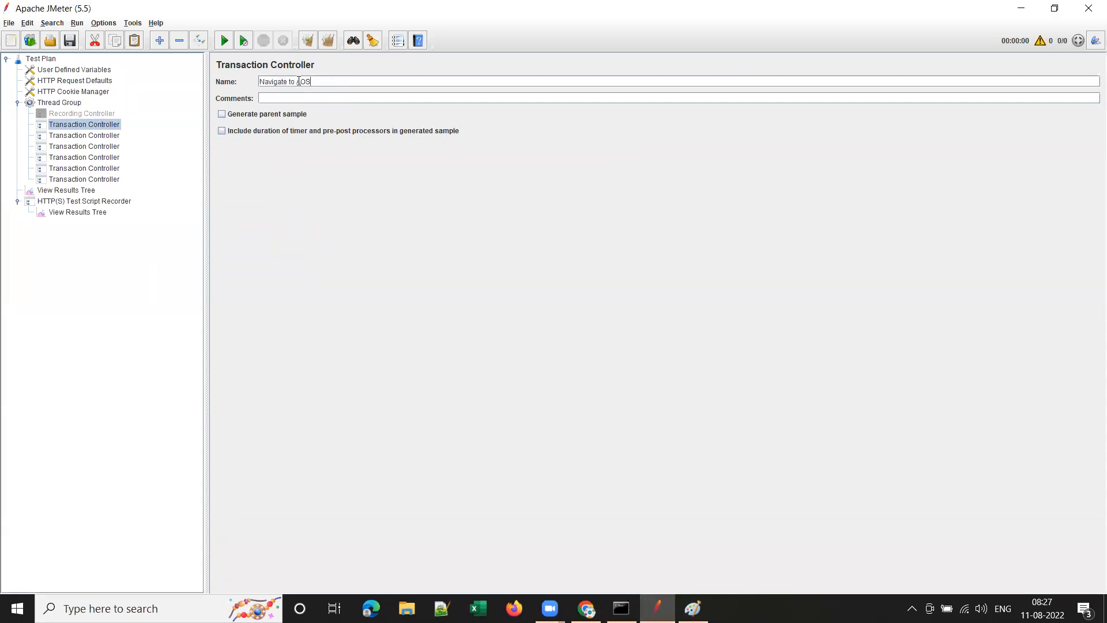
Change the first controller's name to AOS_UserReg_T01_NavigateToAOS.
key("BackSpace")
key("BackSpace")
key("BackSpace")
key("BackSpace")
type("To")
key("Home")
type("AOS_UserReg_T01_")
Copy that name into the second and third Transaction Controllers' Name fields.
left_click_drag(378, 81, 115, 80)
key("ctrl+c")
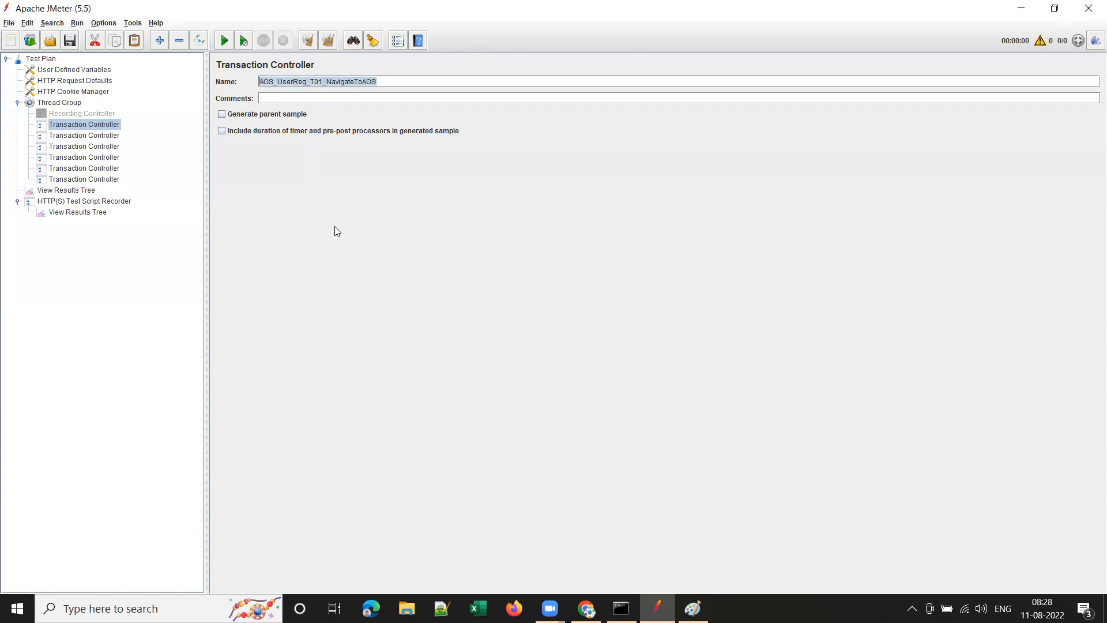
left_click(96, 136)
left_click_drag(334, 81, 208, 75)
key("ctrl+v")
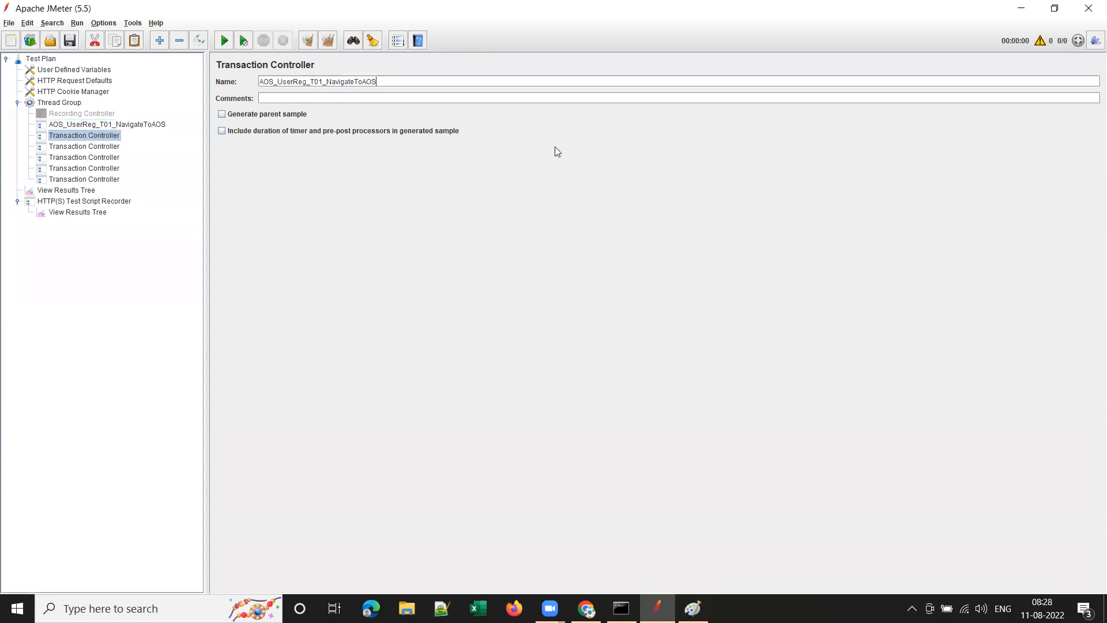
left_click(91, 146)
left_click_drag(337, 81, 158, 79)
key("ctrl+v")
left_click(117, 156)
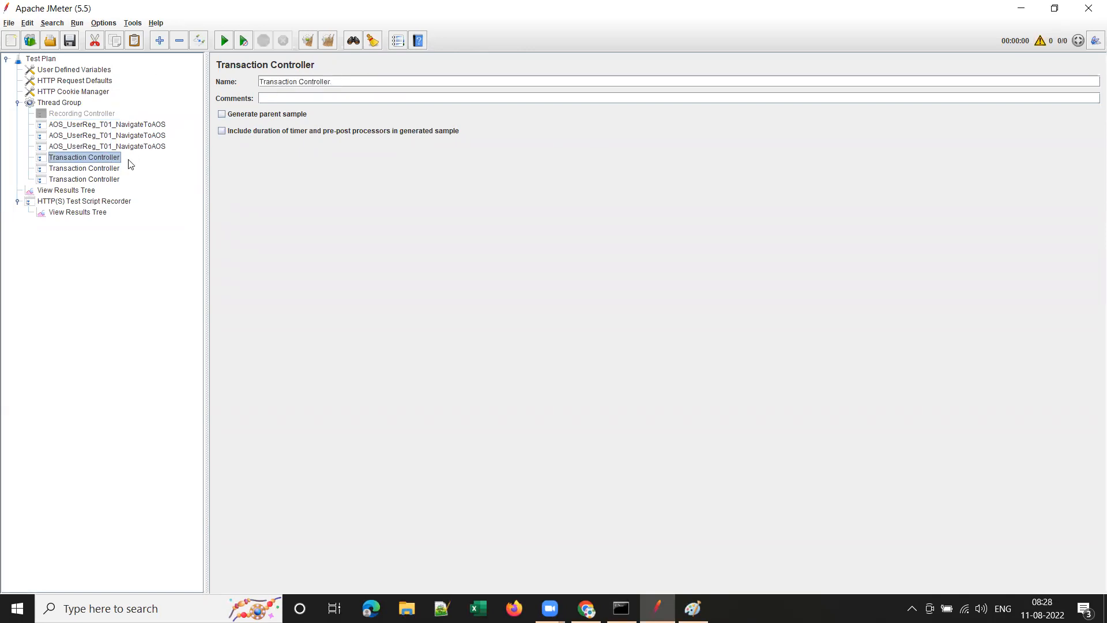
left_click(157, 136)
left_click(322, 82)
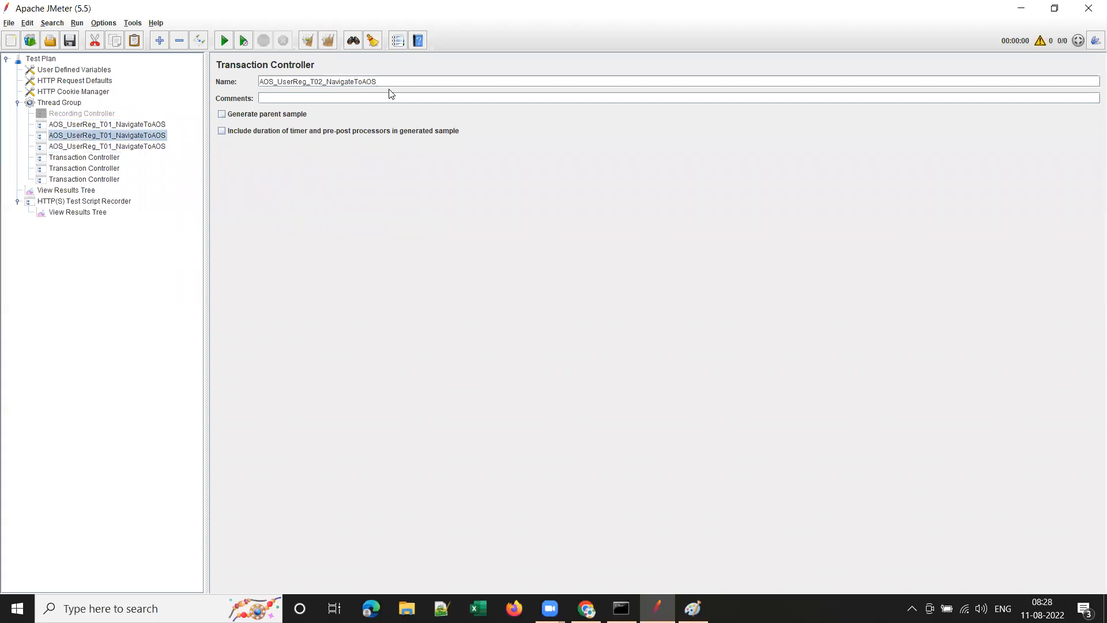
key("alt+Tab")
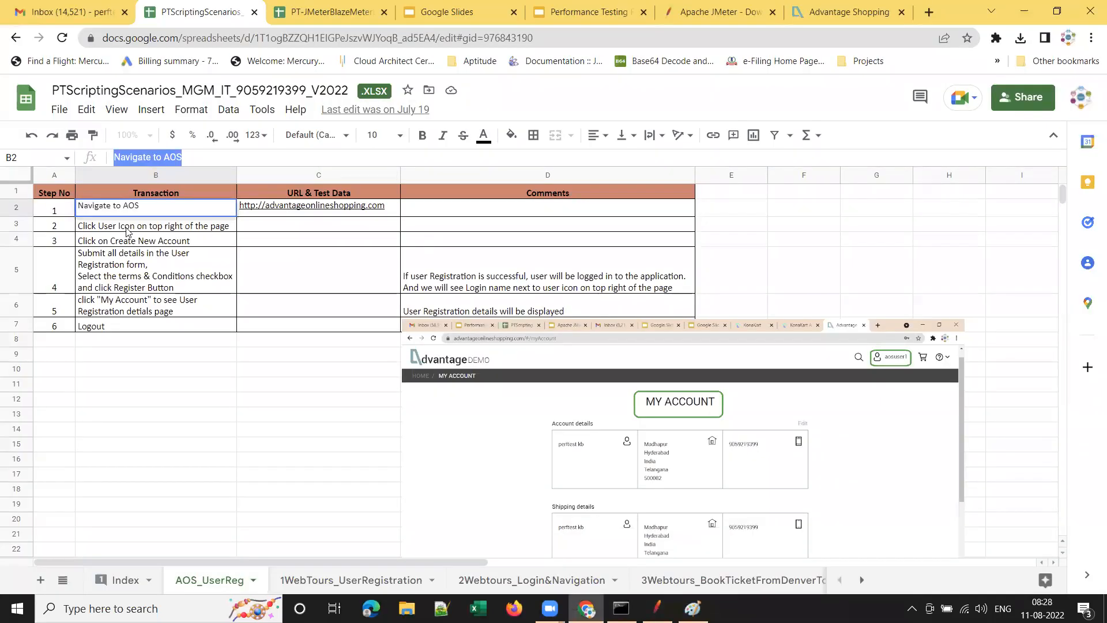
Rename the second Transaction Controller to AOS_UserReg_T02_ClkUserIcon.
left_click(128, 231)
key("alt+Tab")
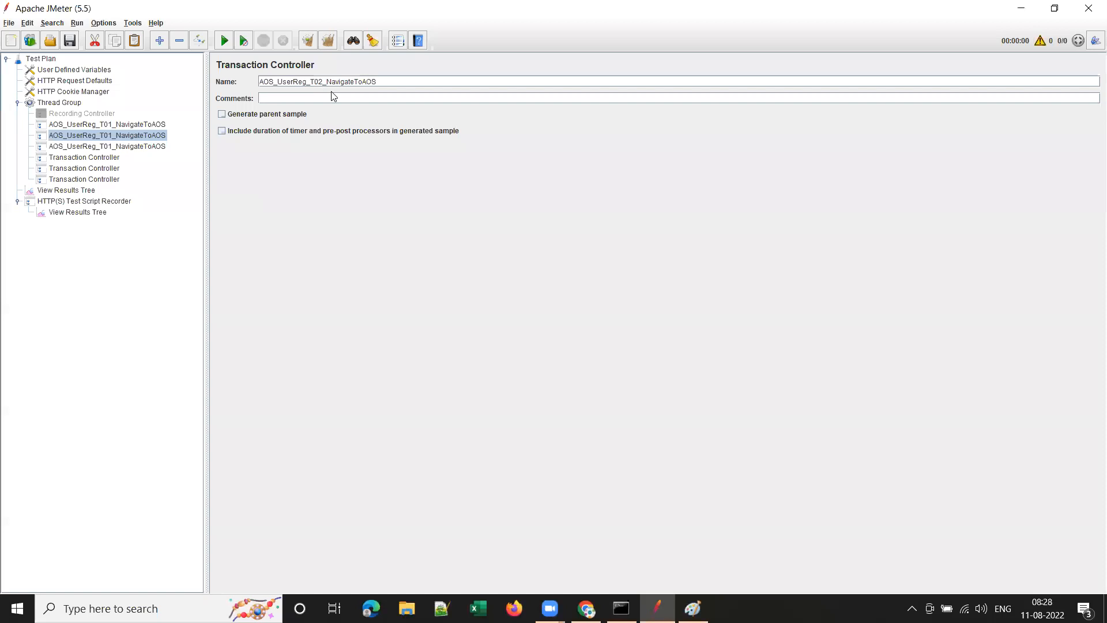
left_click_drag(327, 81, 462, 74)
left_click(396, 79)
left_click_drag(327, 82, 475, 80)
type("ClkUserIconOn")
key("BackSpace")
key("BackSpace")
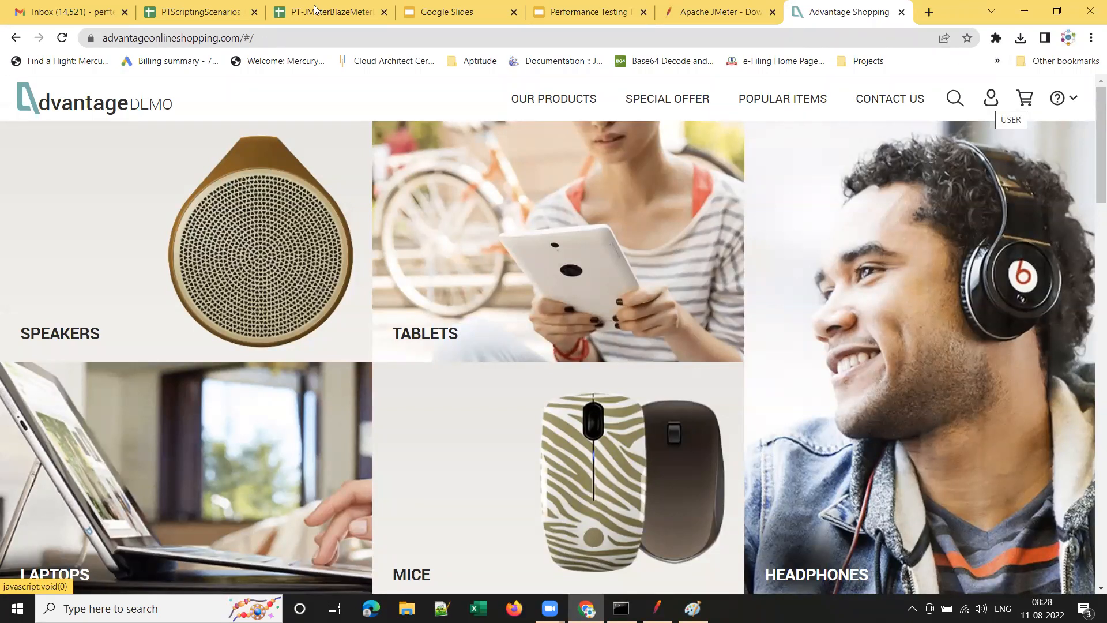
Bring up the Advantage Shopping home page in Chrome.
left_click(196, 12)
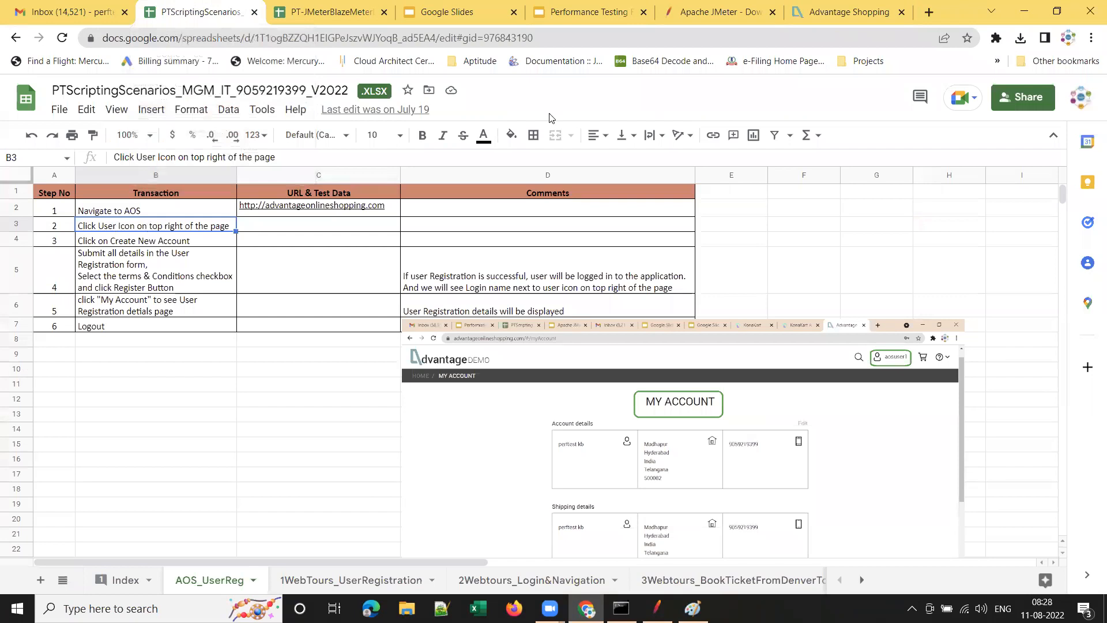
left_click(850, 16)
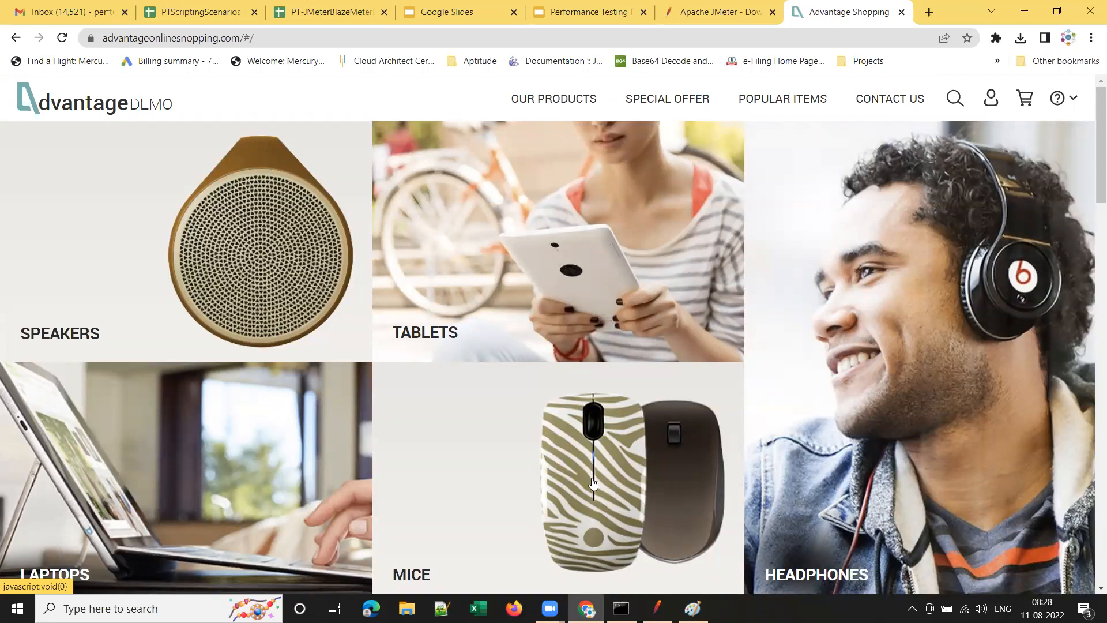
mouse_move(656, 608)
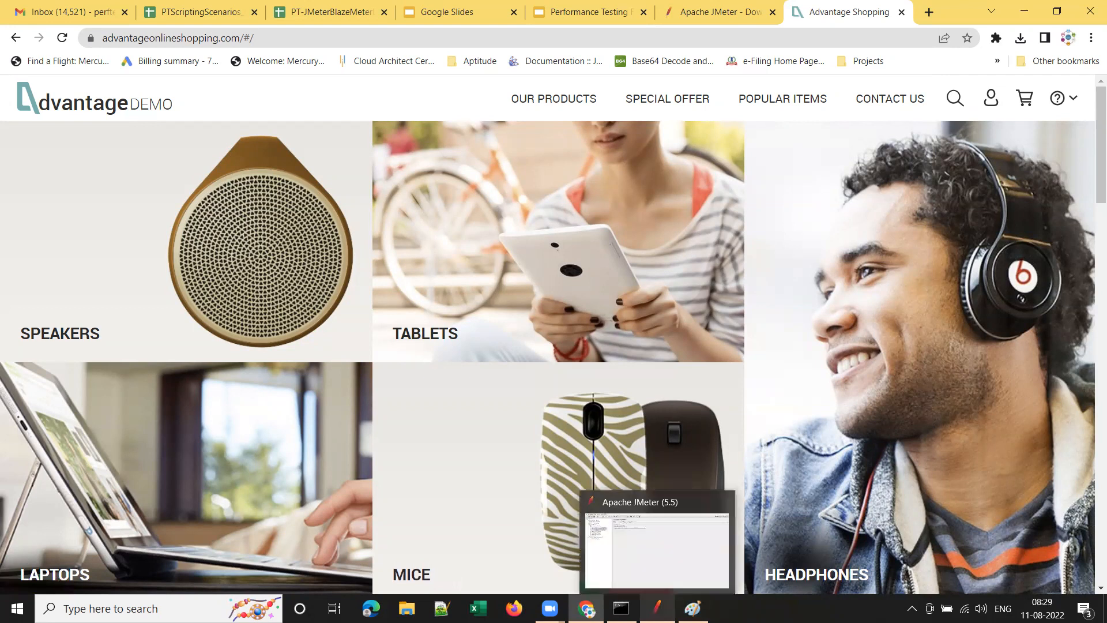
left_click(657, 554)
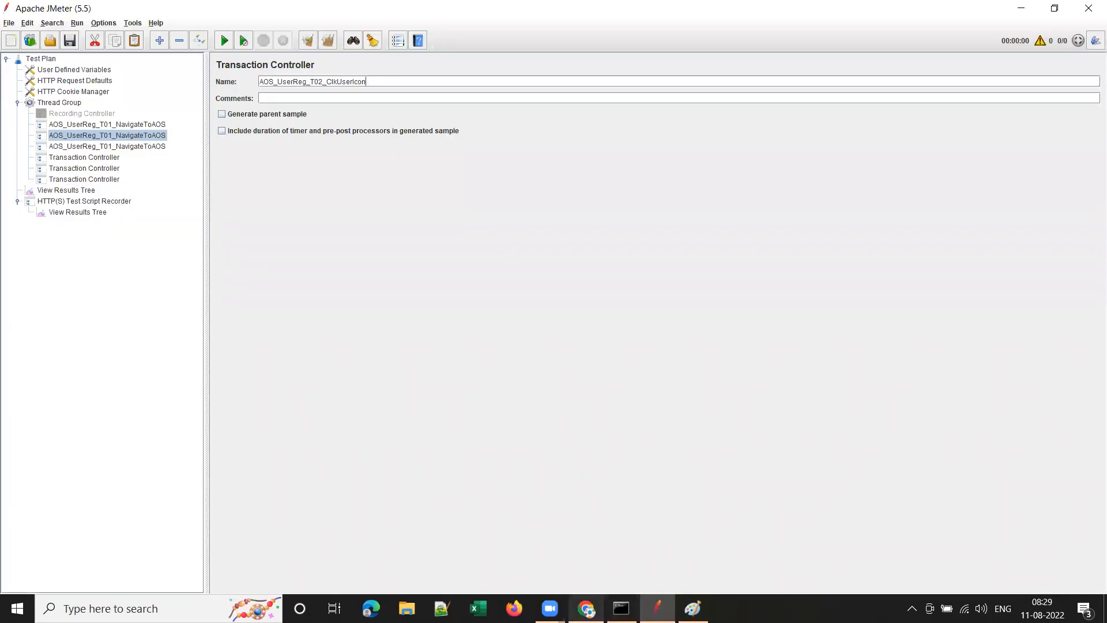
mouse_move(587, 608)
left_click(585, 536)
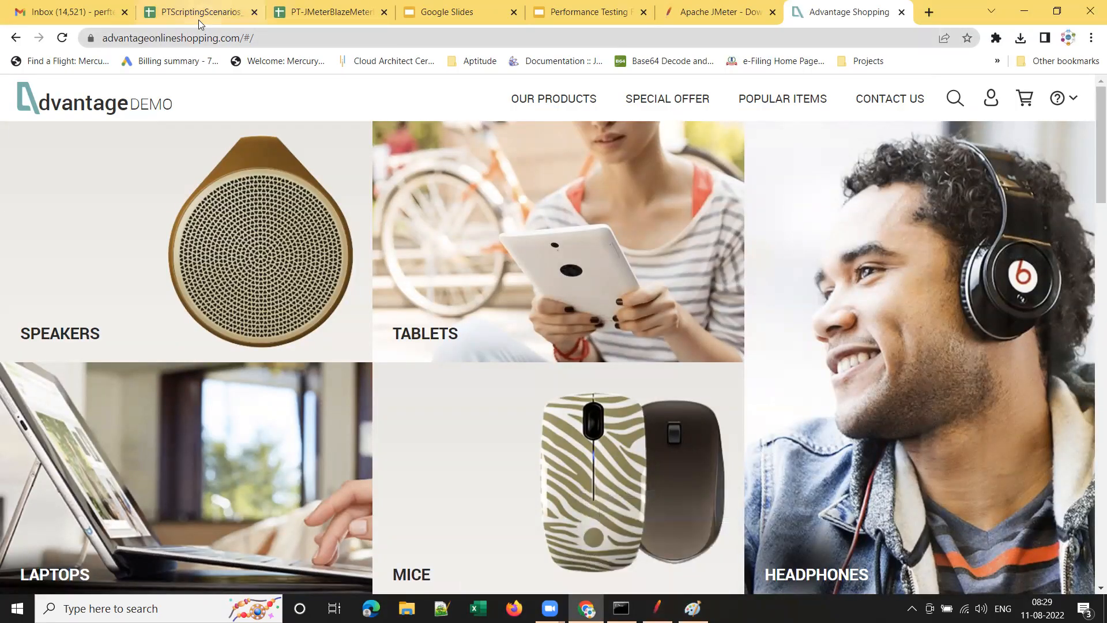
left_click(199, 12)
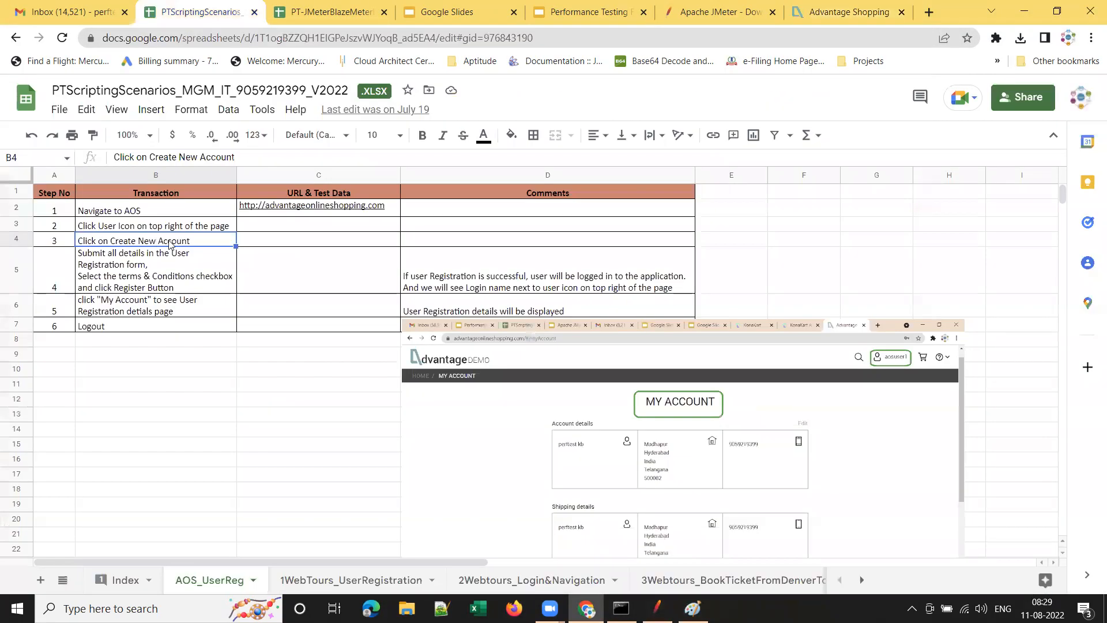
left_click(1024, 10)
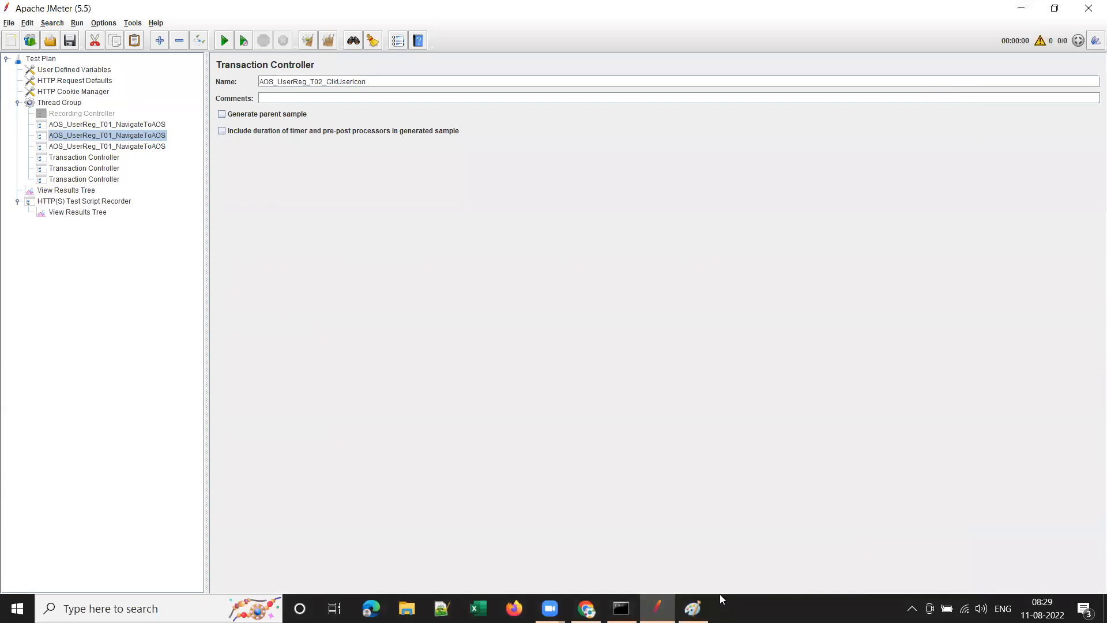
left_click(586, 609)
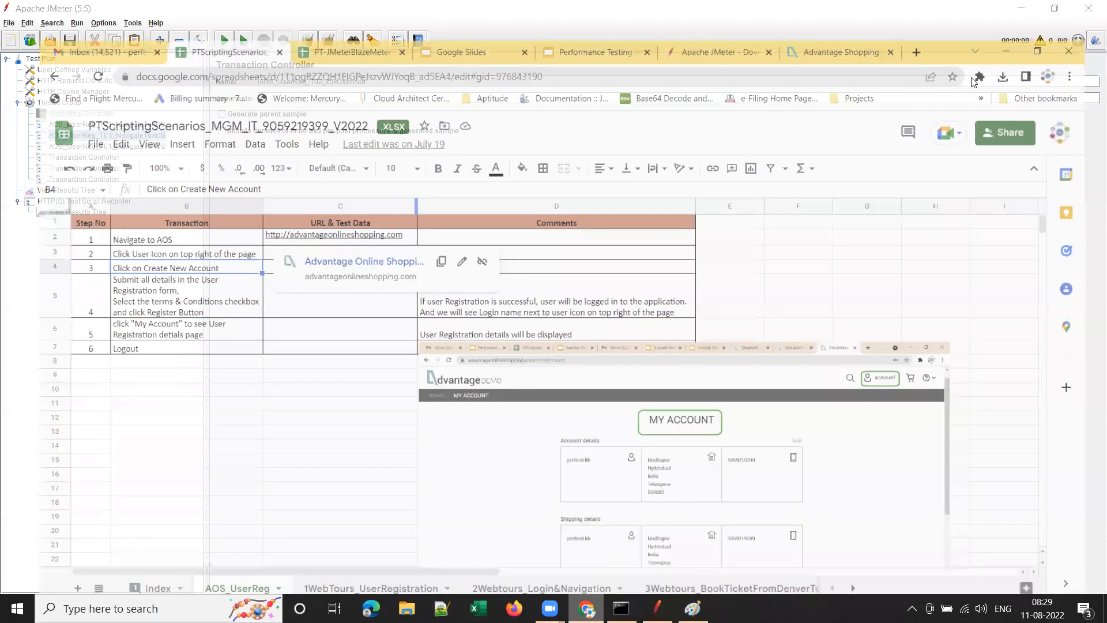
left_click(851, 12)
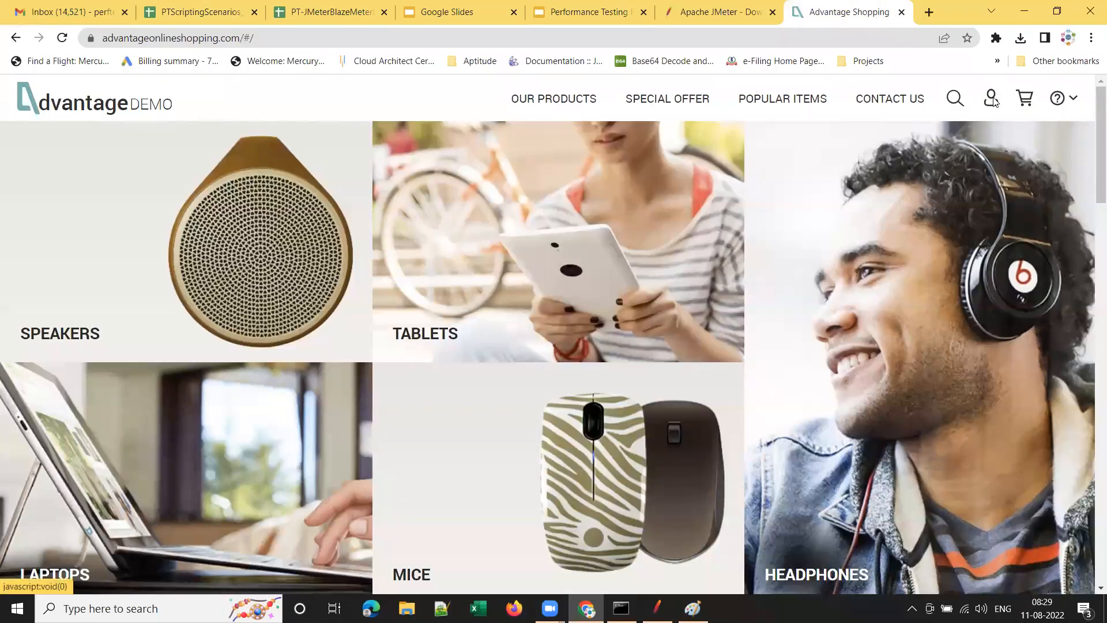
Open the shop's sign-in dialog, then rename JMeter's third controller AOS_UserReg_T03_ClkCreateNewAccount.
left_click(991, 98)
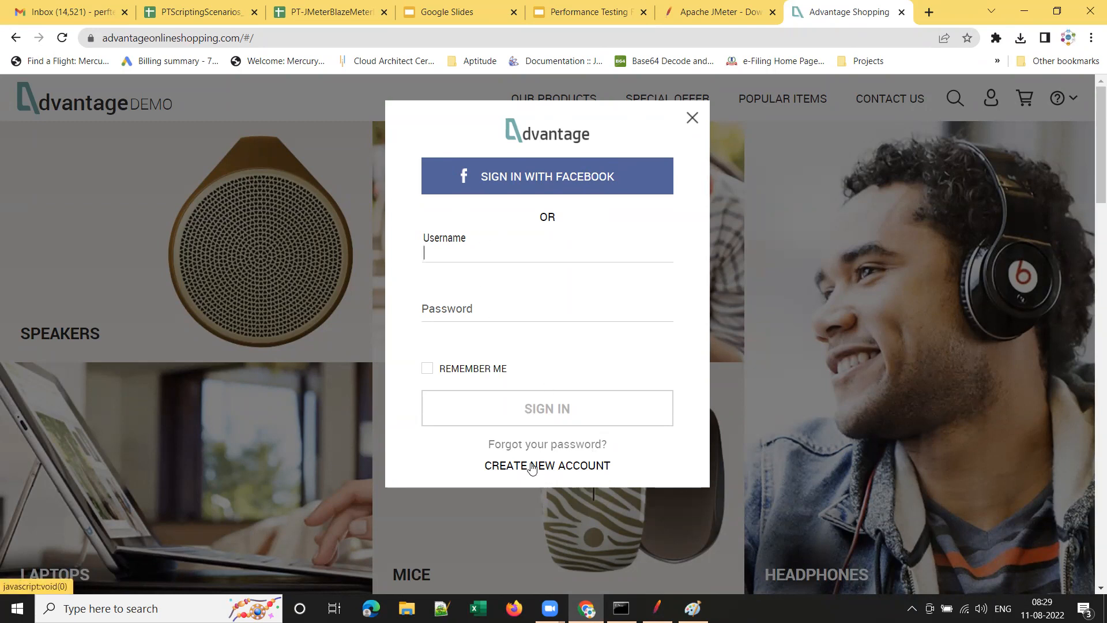
left_click(657, 608)
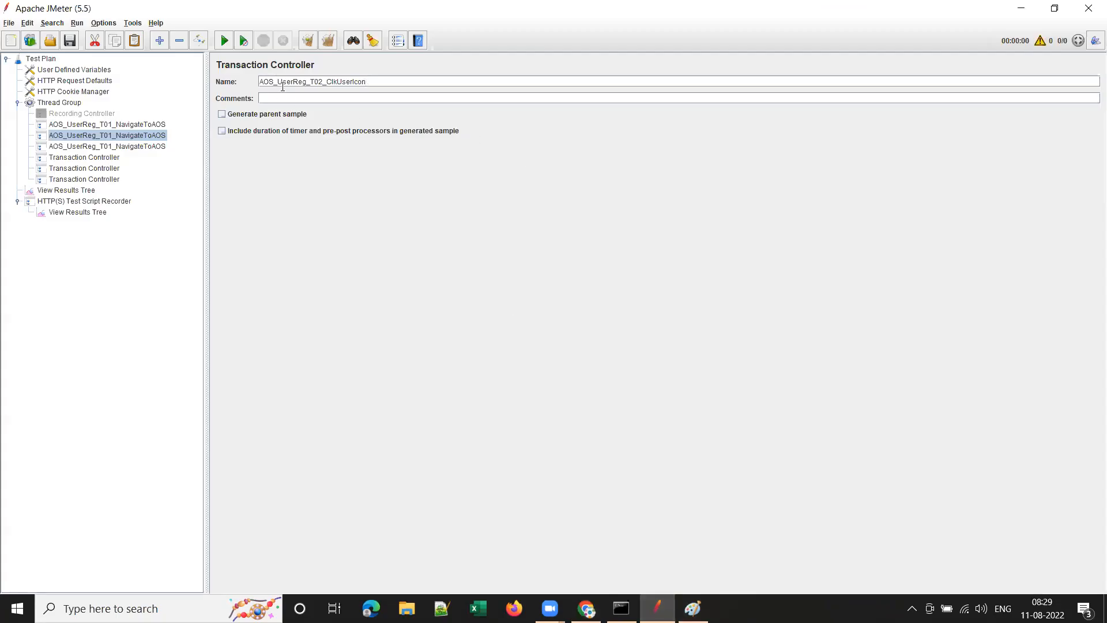
left_click(145, 147)
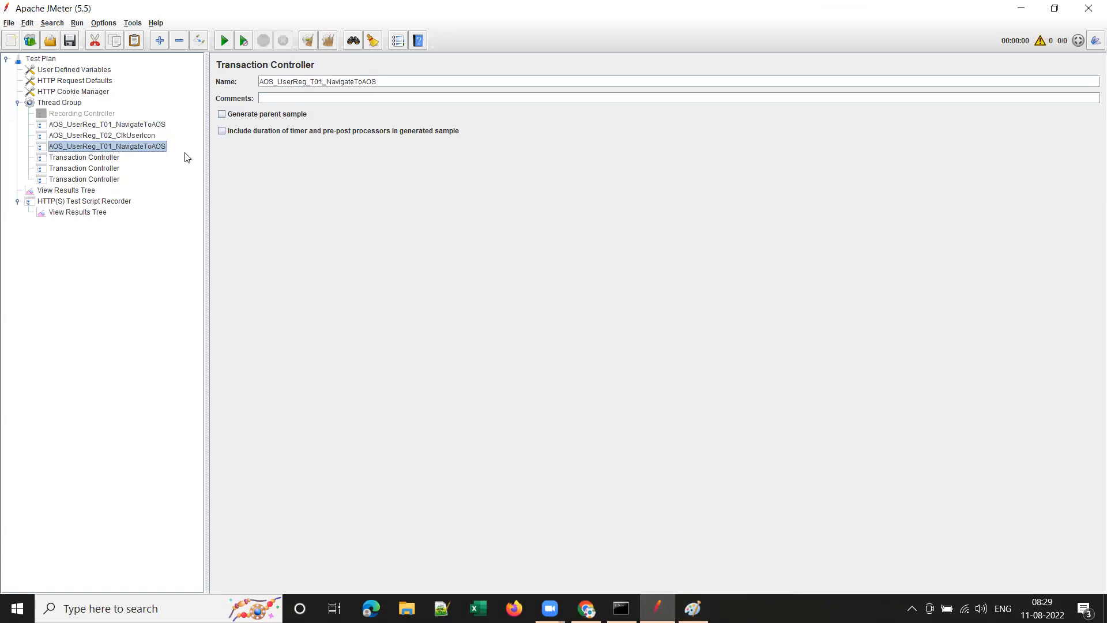
left_click(324, 81)
left_click_drag(327, 81, 504, 88)
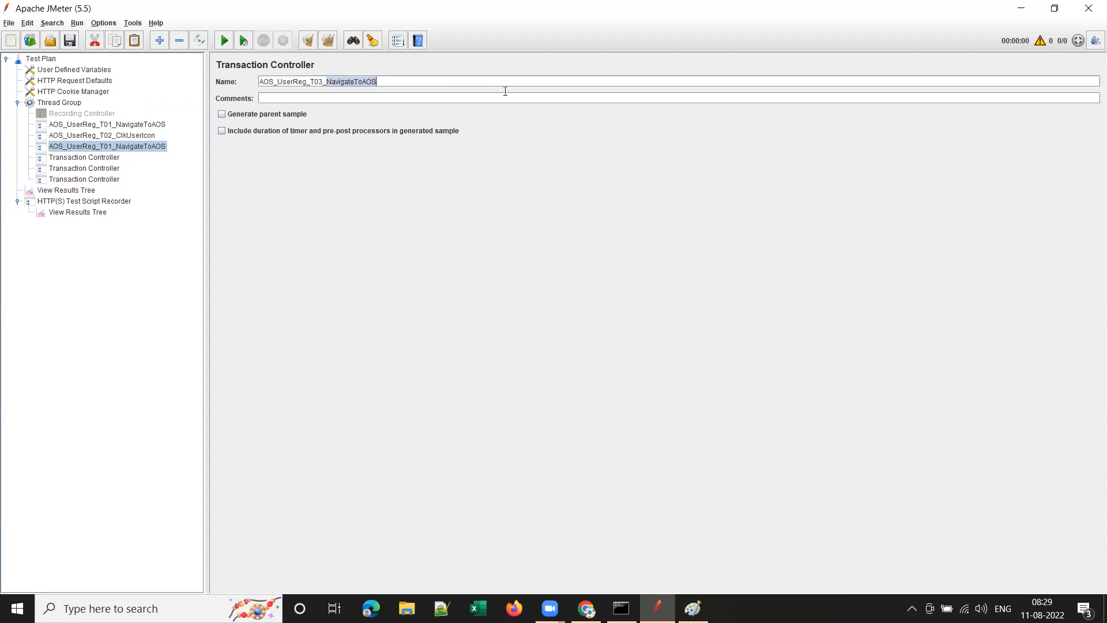
type("Crea")
key("BackSpace")
key("BackSpace")
type("lkCreateNewAccount")
left_click(102, 158)
key("alt+Tab")
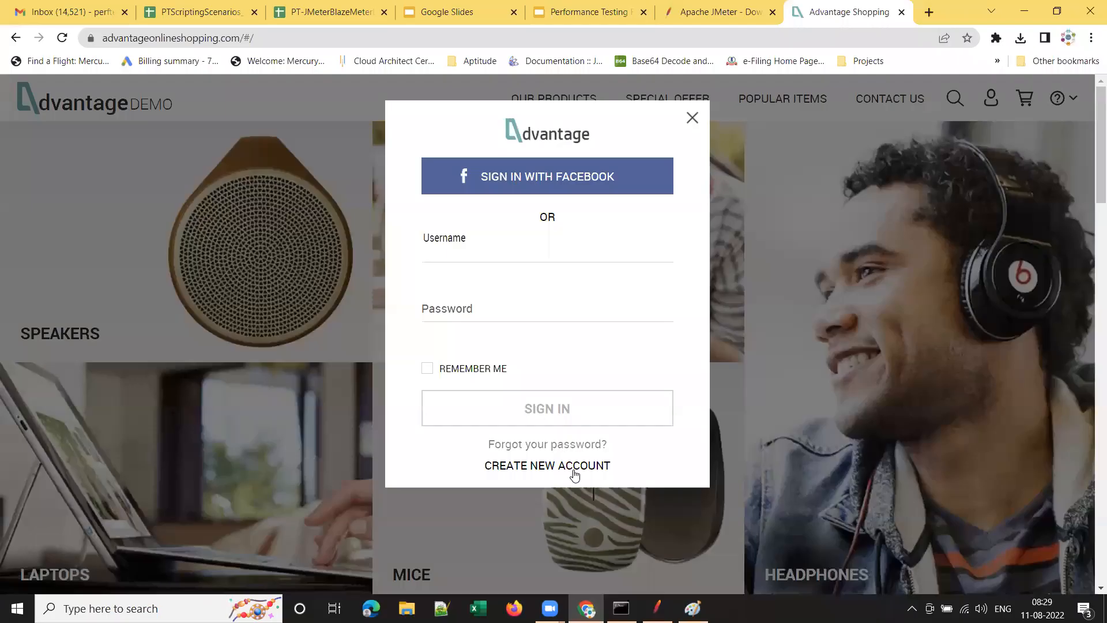
Open the Create Account form, scroll through its fields, and tick then untick the agree checkbox.
left_click(573, 469)
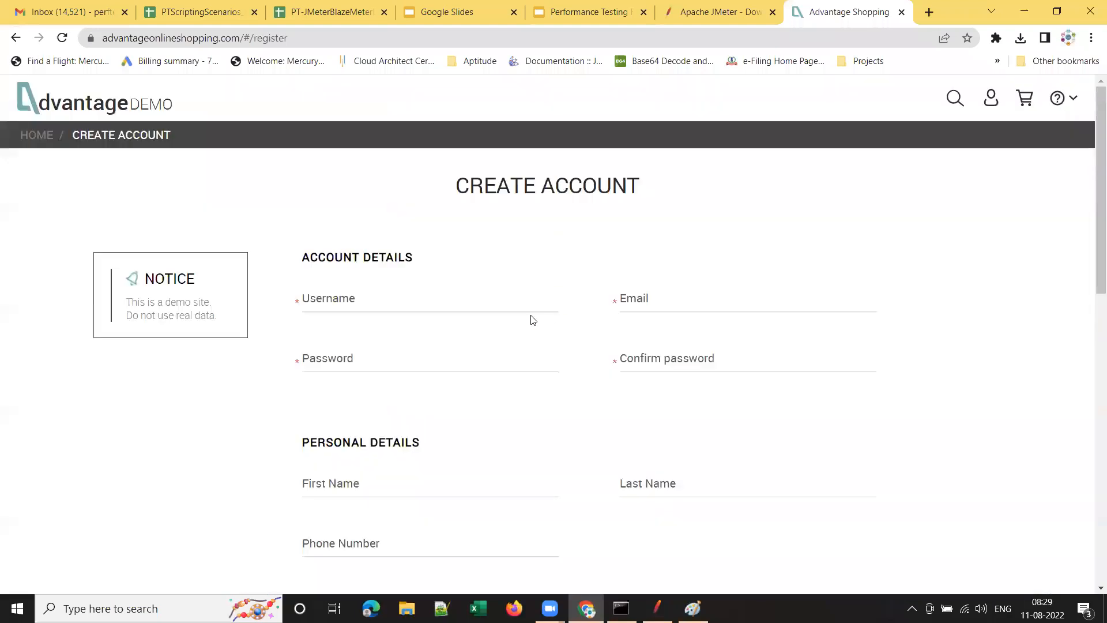
left_click(386, 297)
scroll(787, 361, "down", 2)
scroll(534, 325, "up", 2)
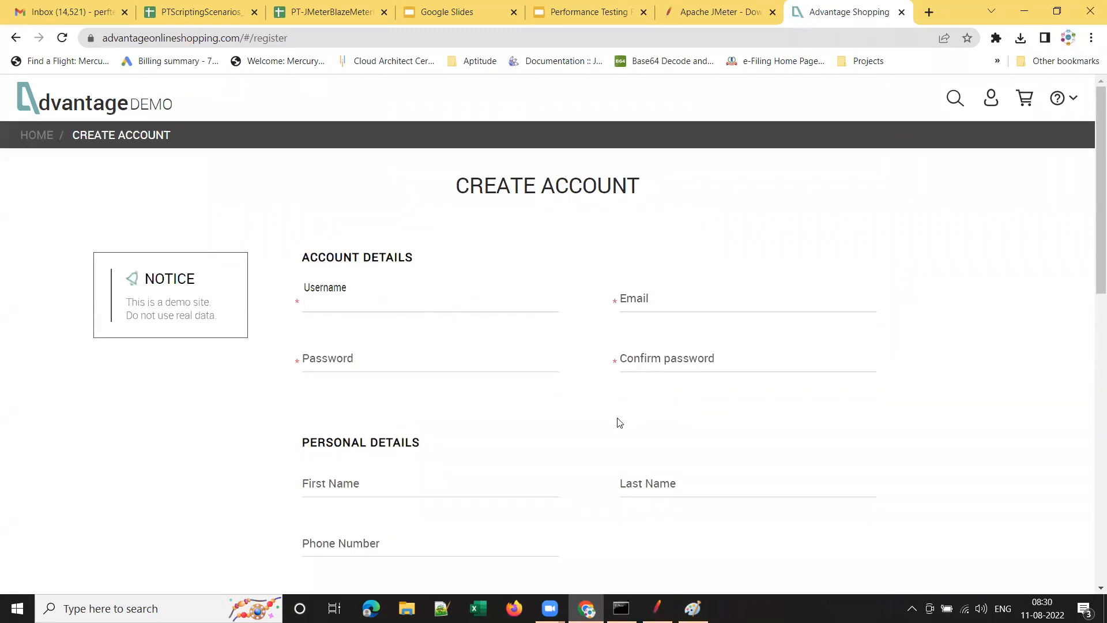
scroll(378, 406, "down", 3)
scroll(527, 408, "down", 5)
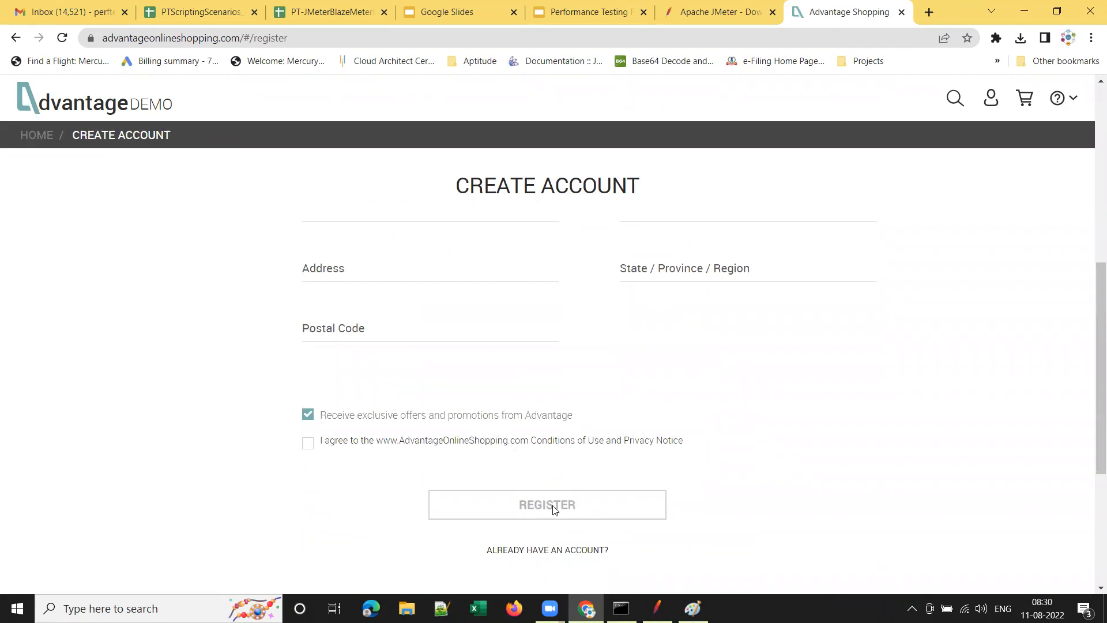
left_click(311, 443)
scroll(435, 368, "up", 4)
scroll(480, 388, "down", 5)
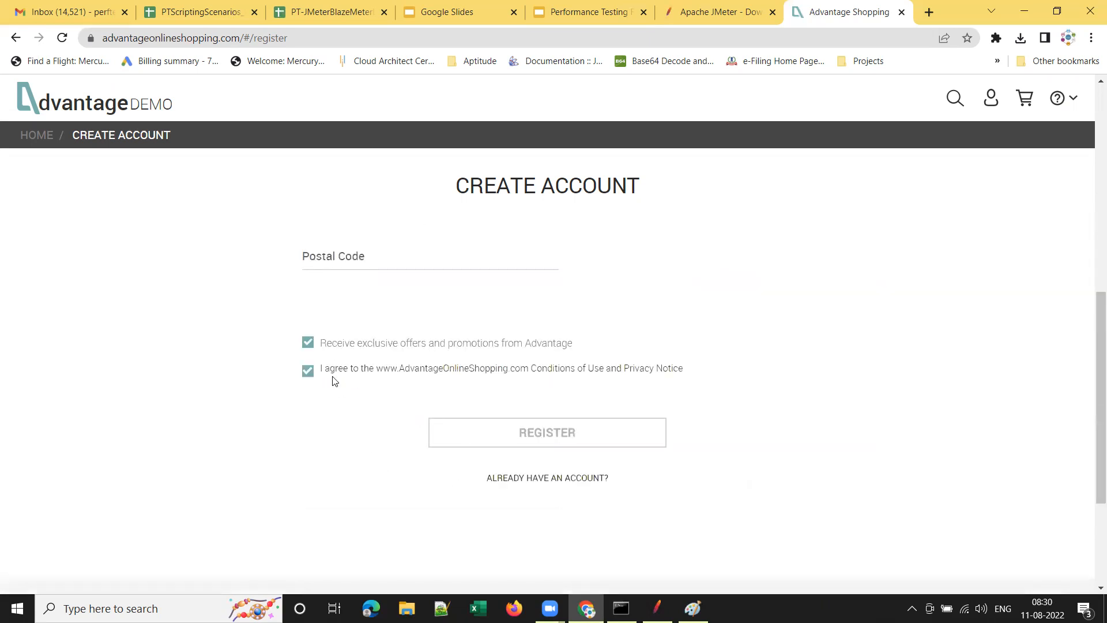
left_click(309, 372)
Return to the test scenarios spreadsheet and view the step 4 description in cell B5.
mouse_move(657, 608)
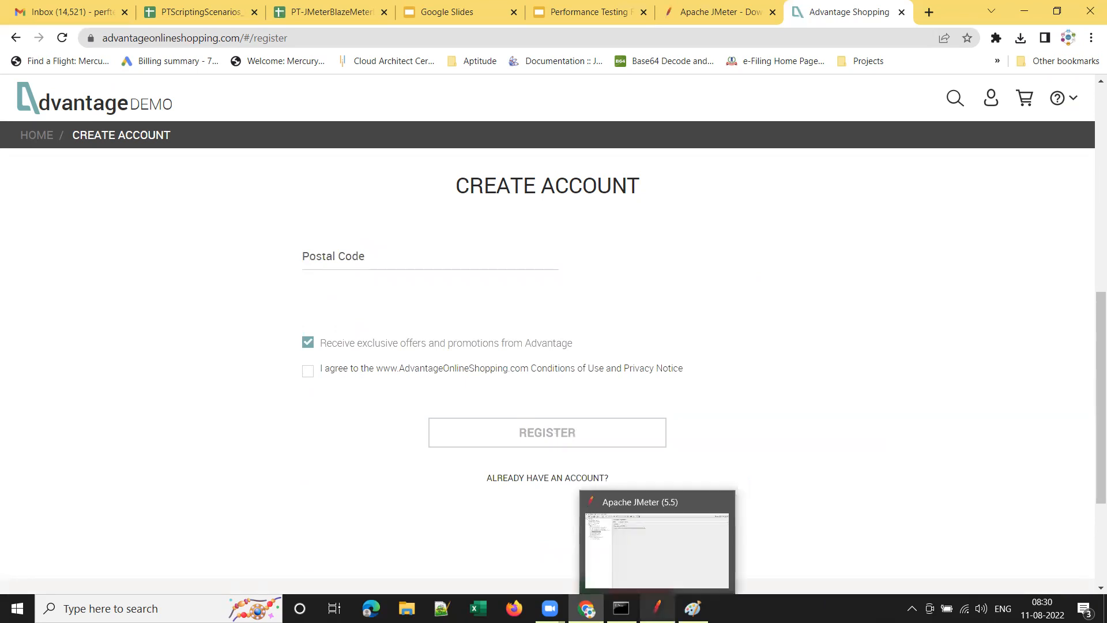
mouse_move(587, 609)
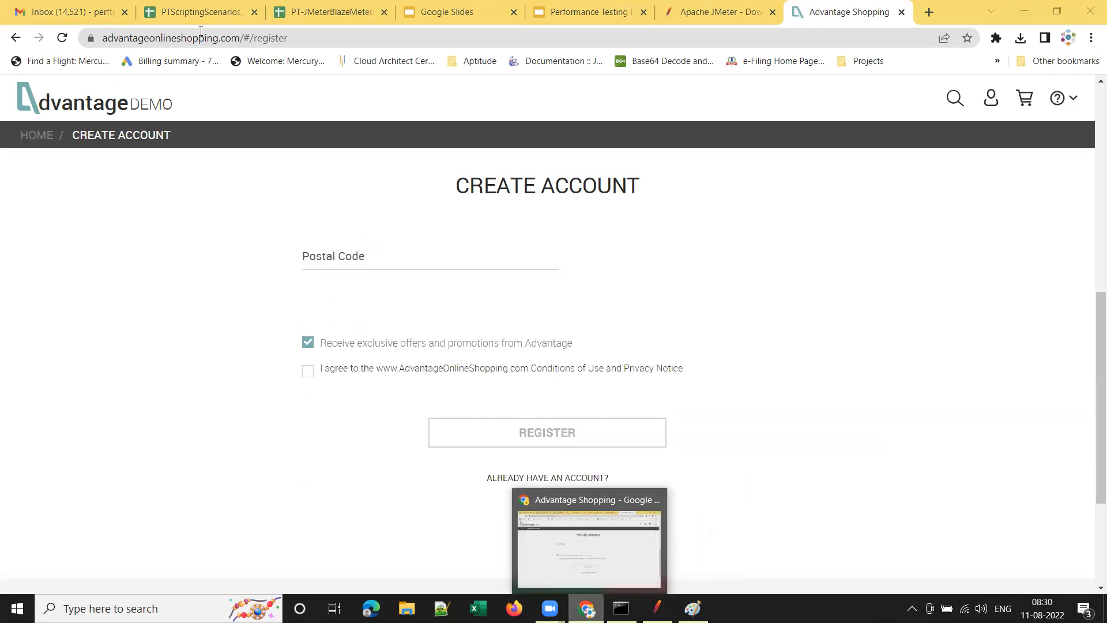
left_click(201, 11)
left_click(118, 258)
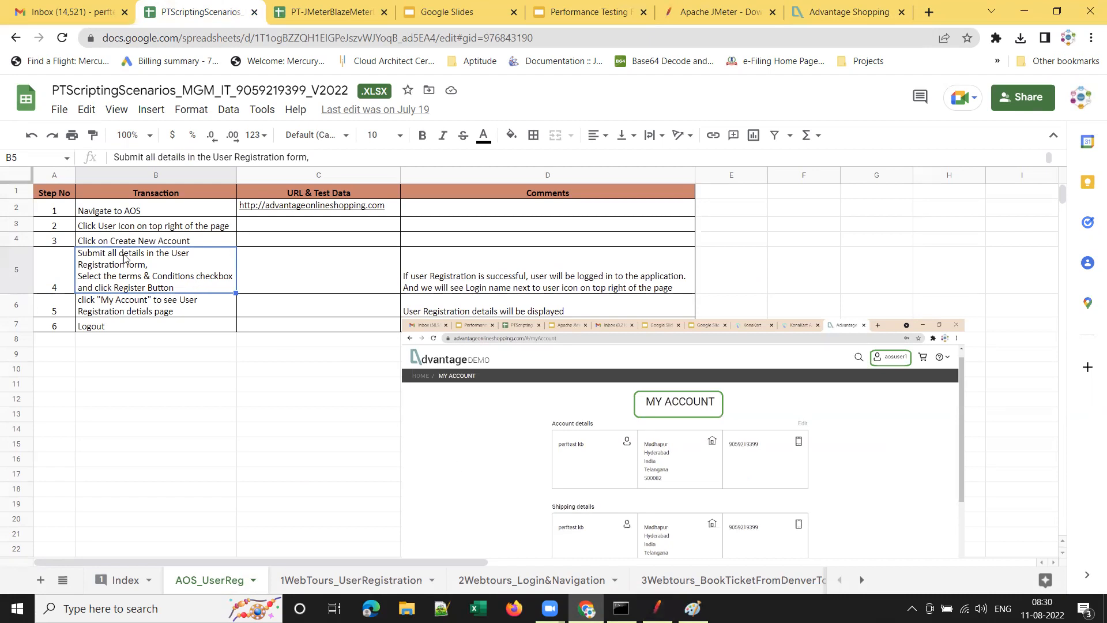
Reuse the T03 name to name the next controller AOS_UserReg_T04_SubmitDetailsAndRegister.
left_click(658, 608)
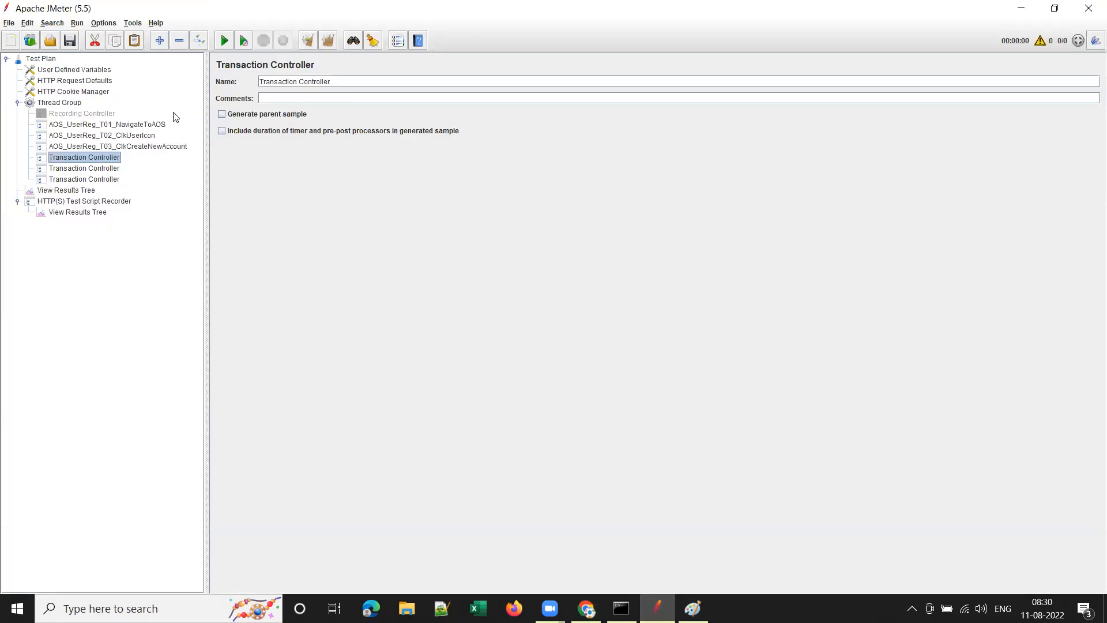
left_click(143, 147)
left_click_drag(406, 81, 178, 55)
key("ctrl+c")
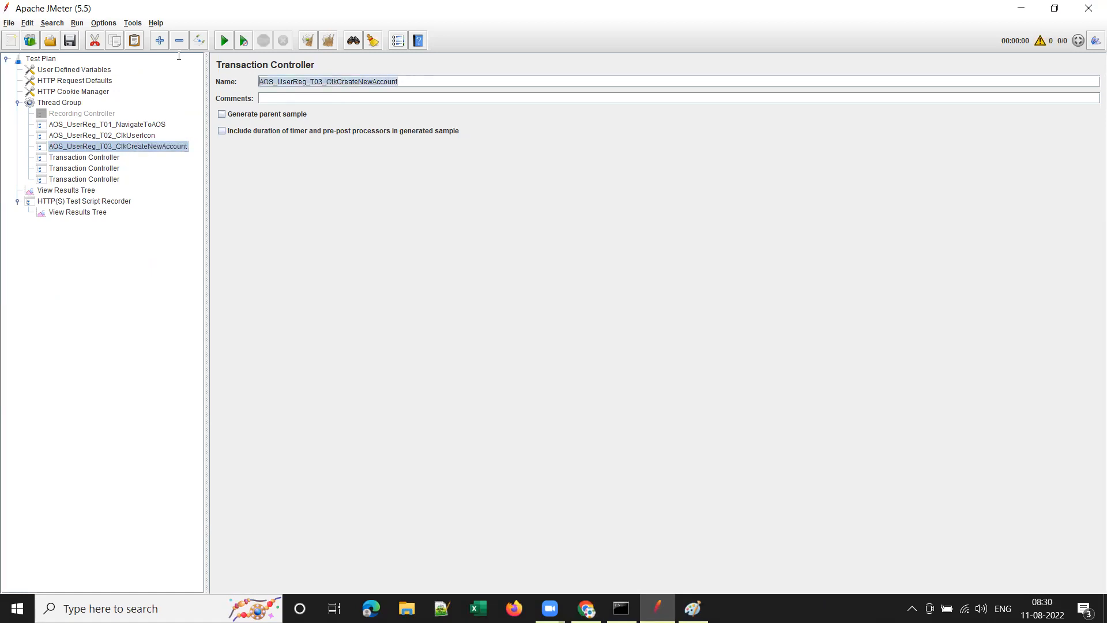
left_click(91, 157)
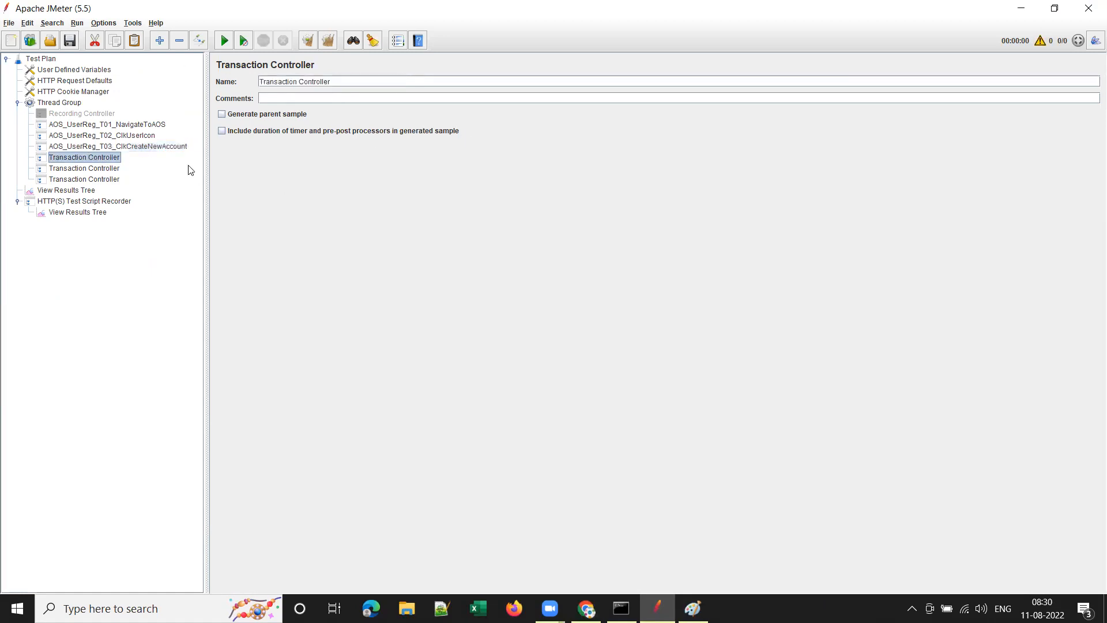
left_click_drag(370, 84, 209, 58)
key("ctrl+v")
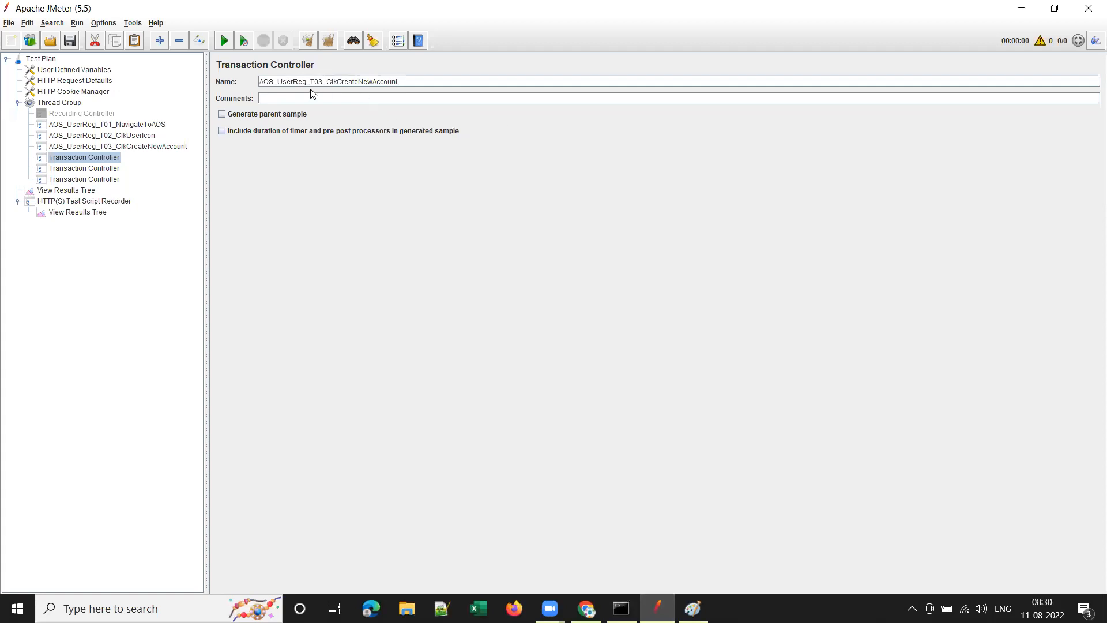
left_click_drag(320, 81, 542, 88)
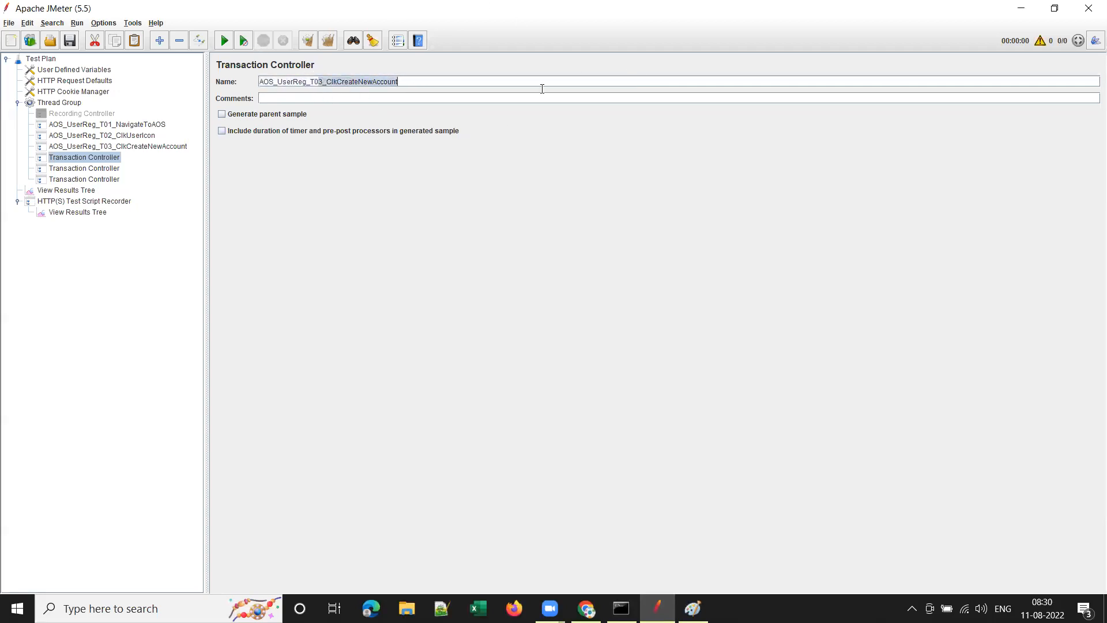
type("4_SubmitDetailsAndC")
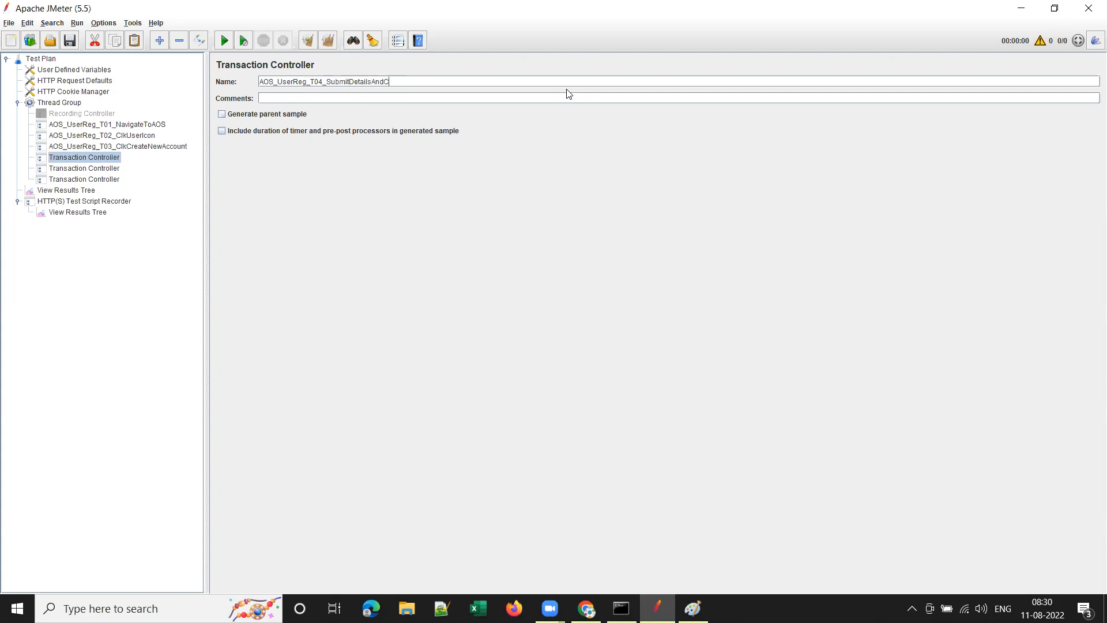
type("Register")
key("BackSpace")
key("BackSpace")
key("BackSpace")
key("BackSpace")
key("BackSpace")
Highlight the AOS and UserReg name parts to explain the naming convention, then review the controllers.
left_click_drag(273, 82, 259, 82)
left_click(278, 83)
left_click_drag(277, 82, 305, 82)
left_click(312, 83)
left_click(116, 128)
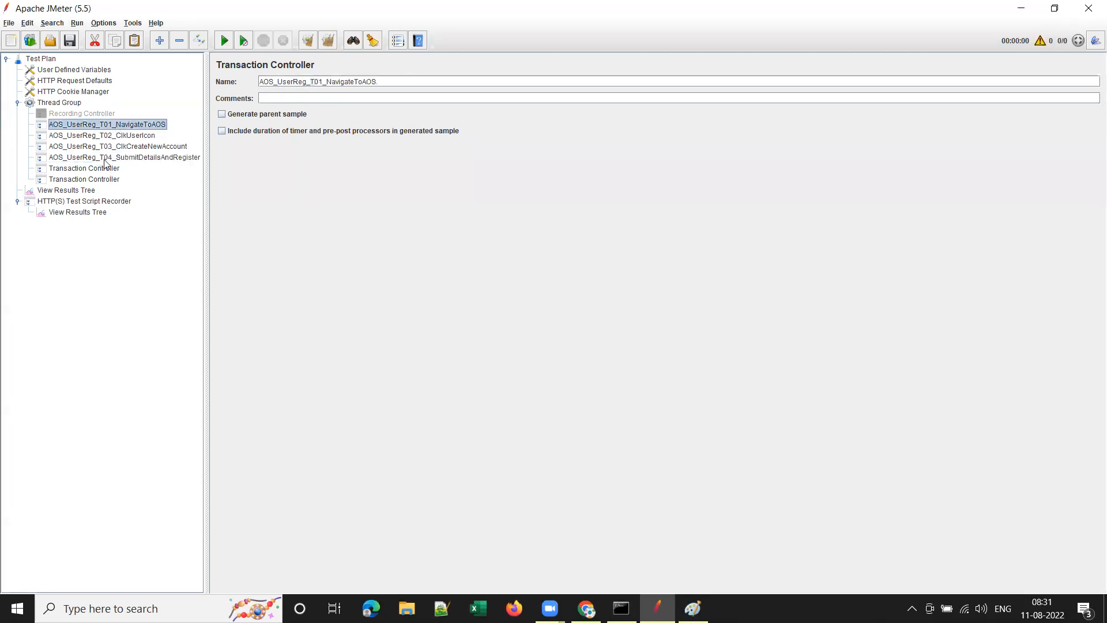
left_click(109, 126)
left_click(93, 171)
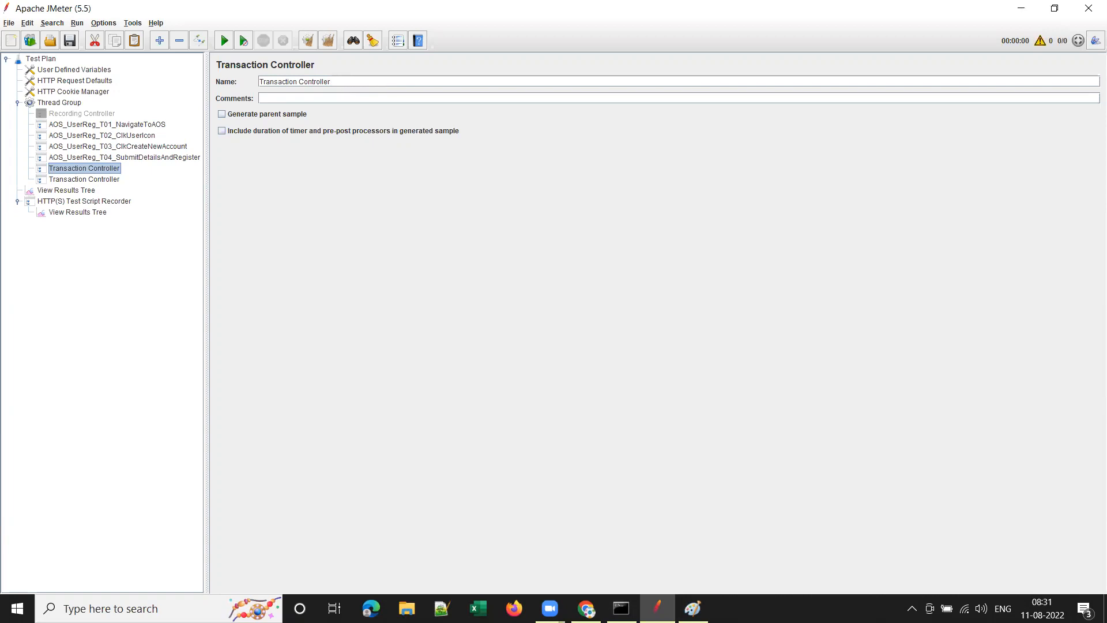
key("alt+Tab")
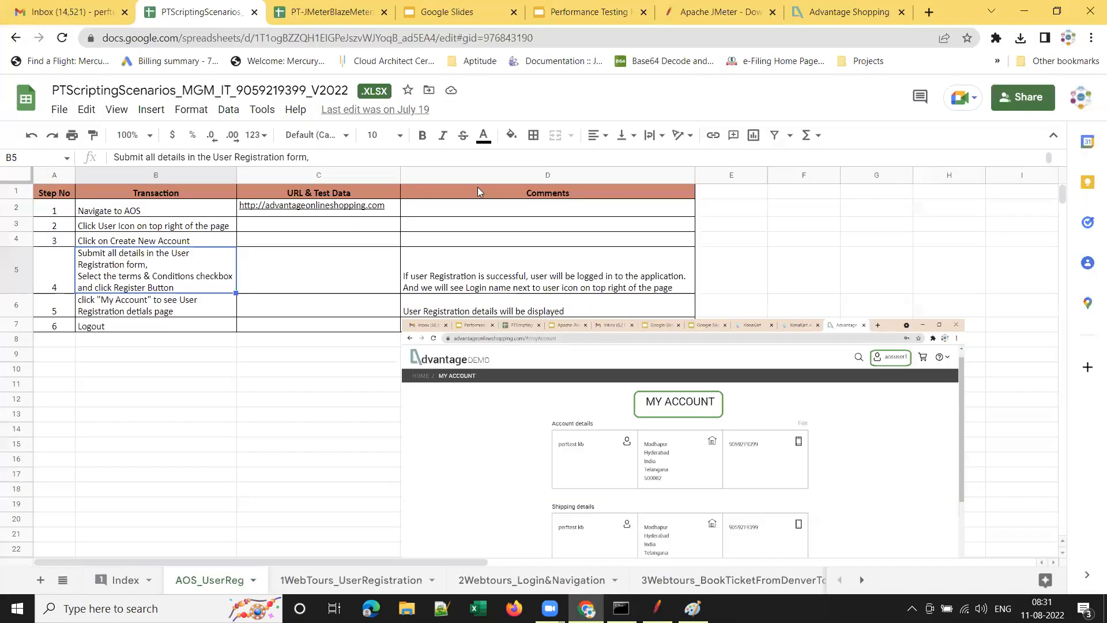
Fill in the Username and Email fields on the Create Account form.
left_click(859, 13)
scroll(688, 352, "up", 9)
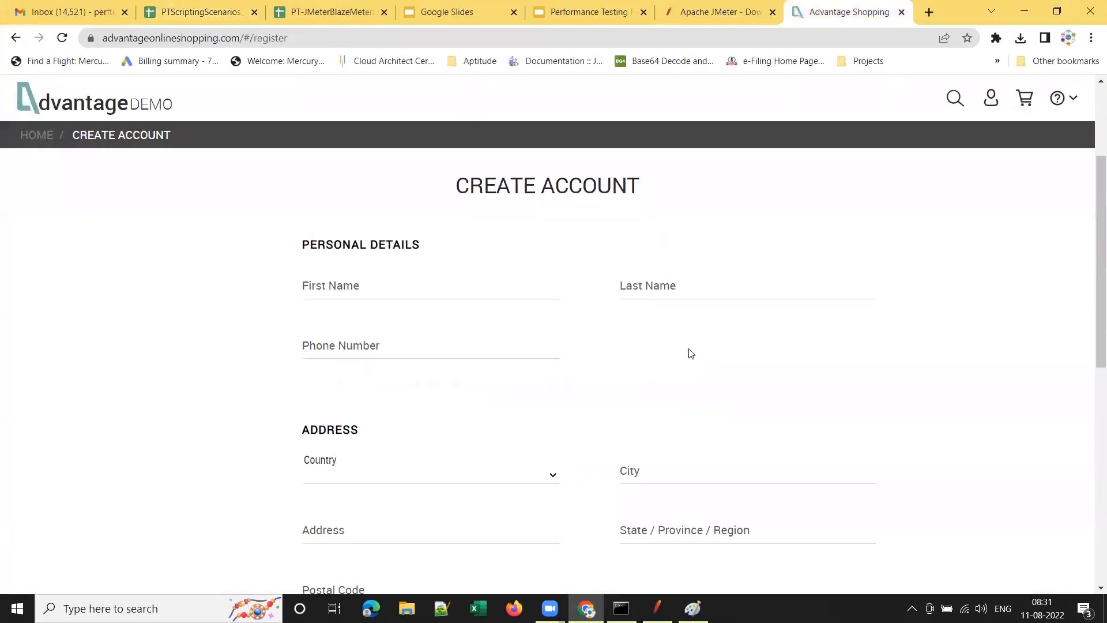
left_click(432, 296)
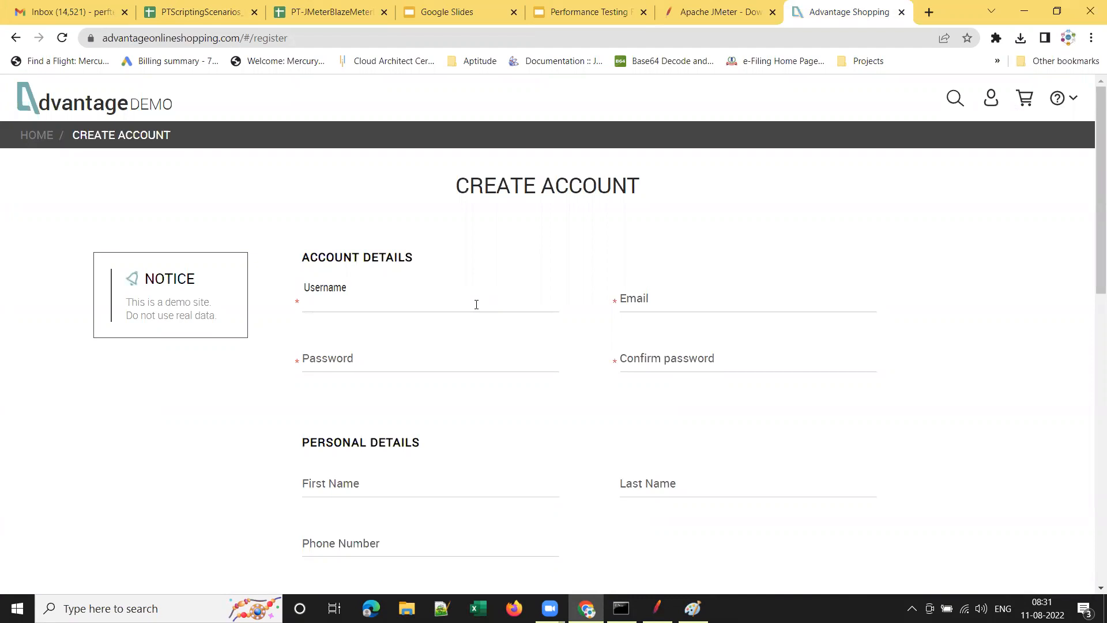
type("aos")
left_click(793, 317)
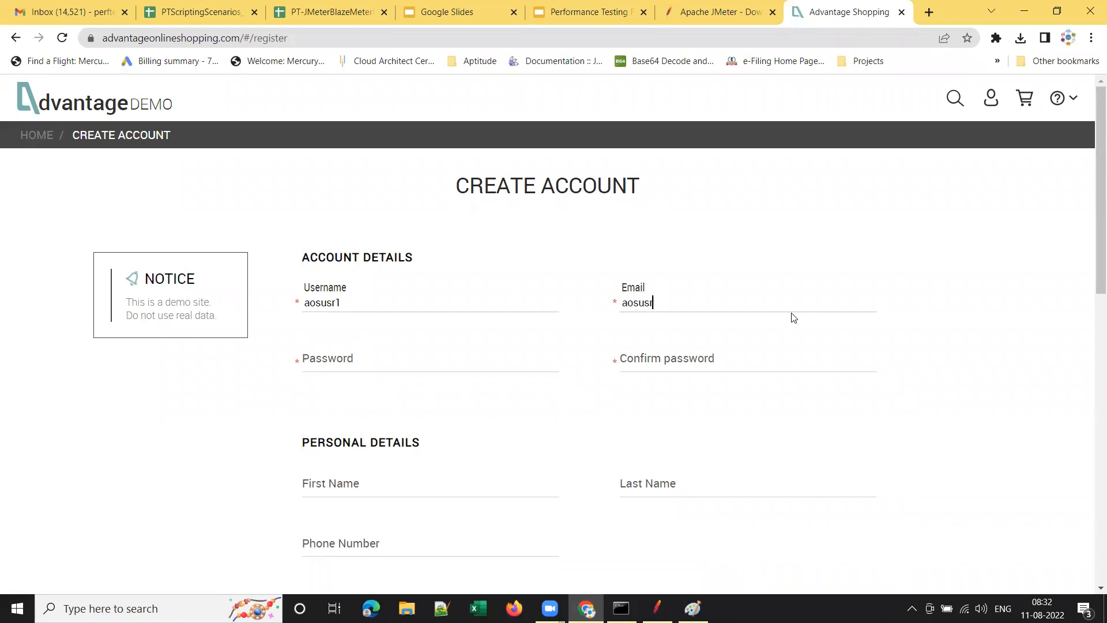
Enter a password containing an uppercase letter and repeat it in Confirm password.
key("Tab")
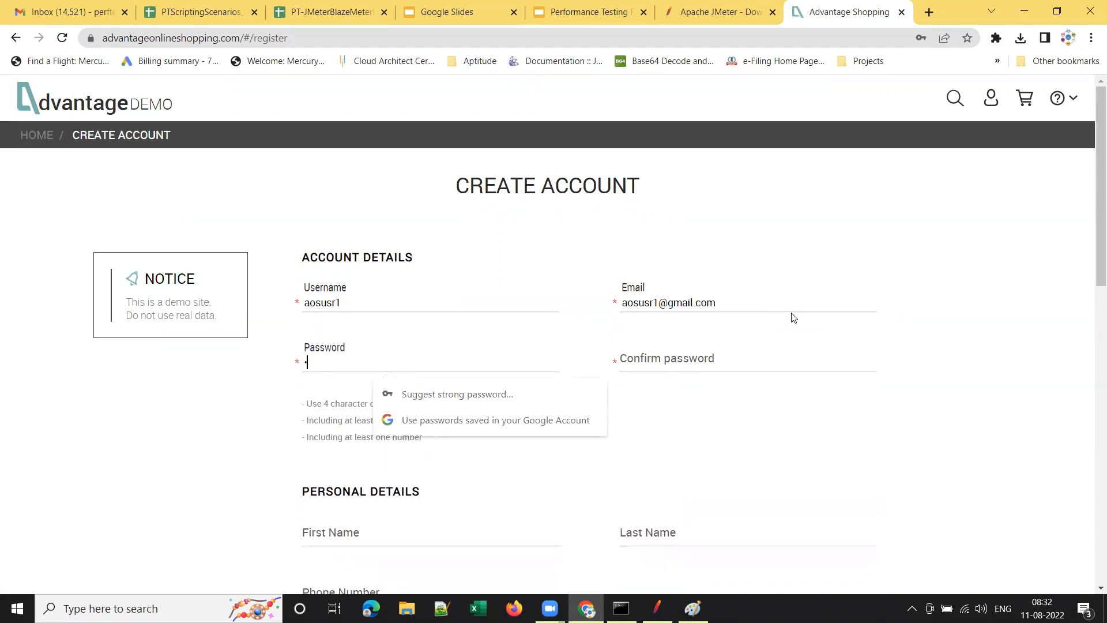
type("Aosusr123")
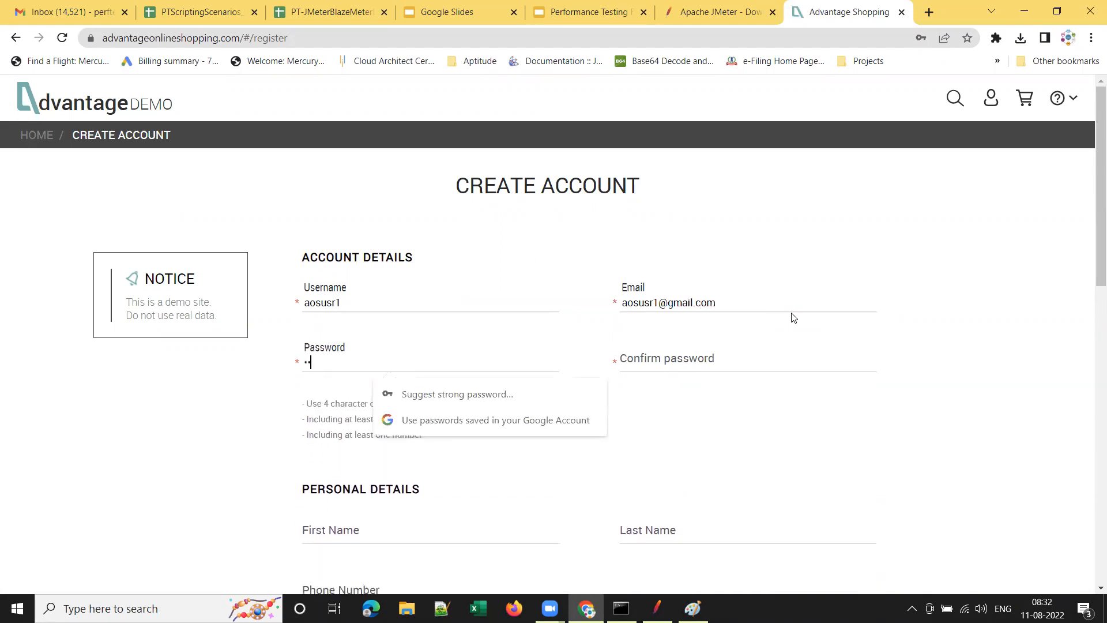
key("Tab")
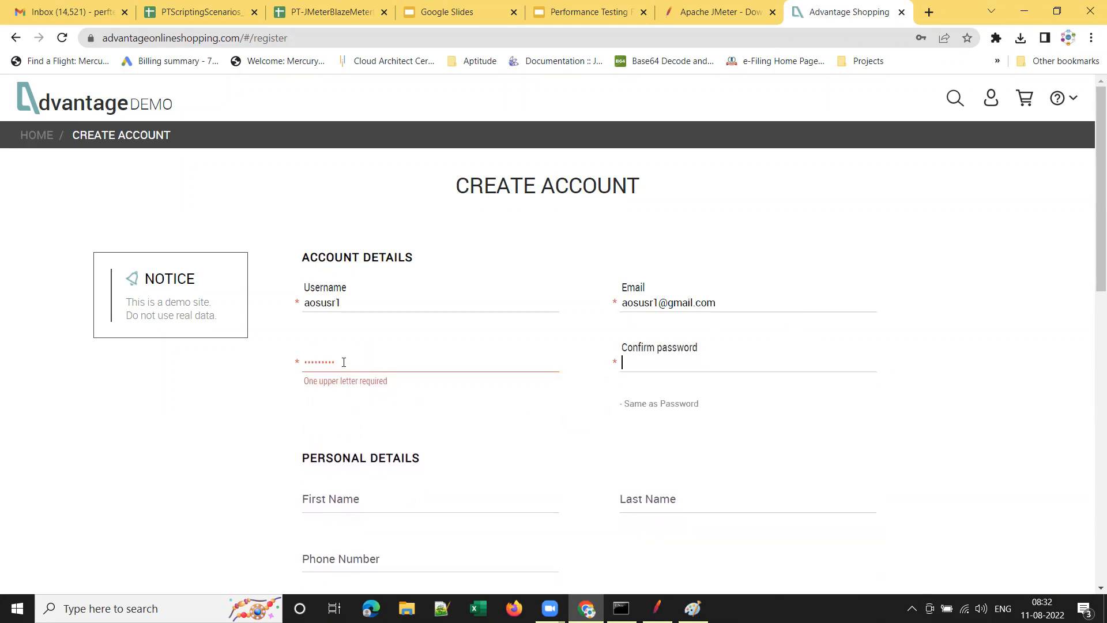
key("shift+Tab")
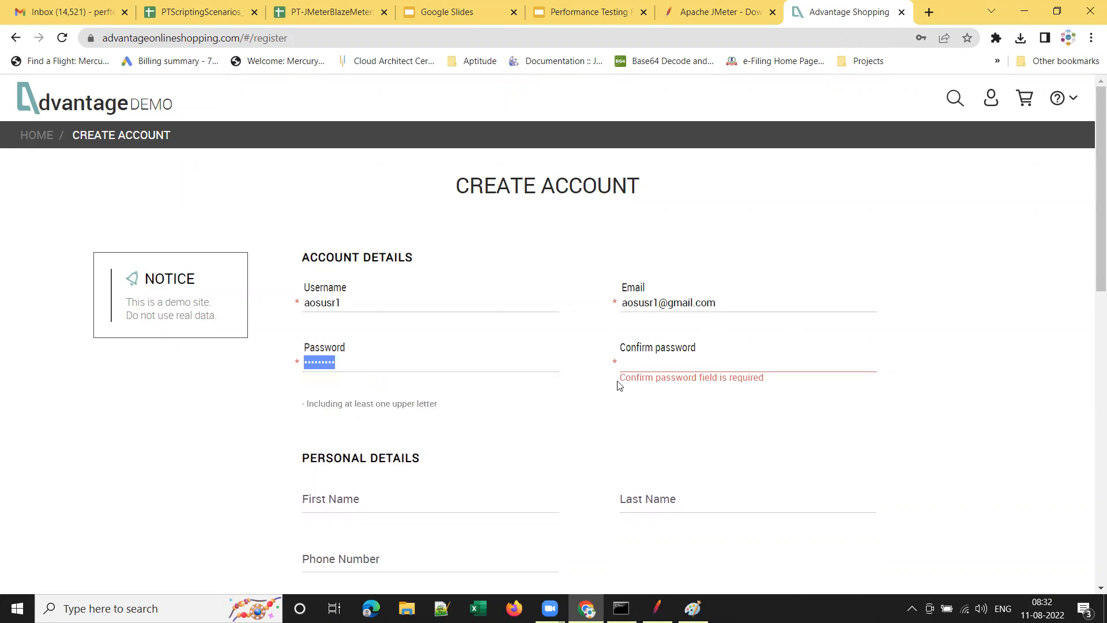
left_click(697, 362)
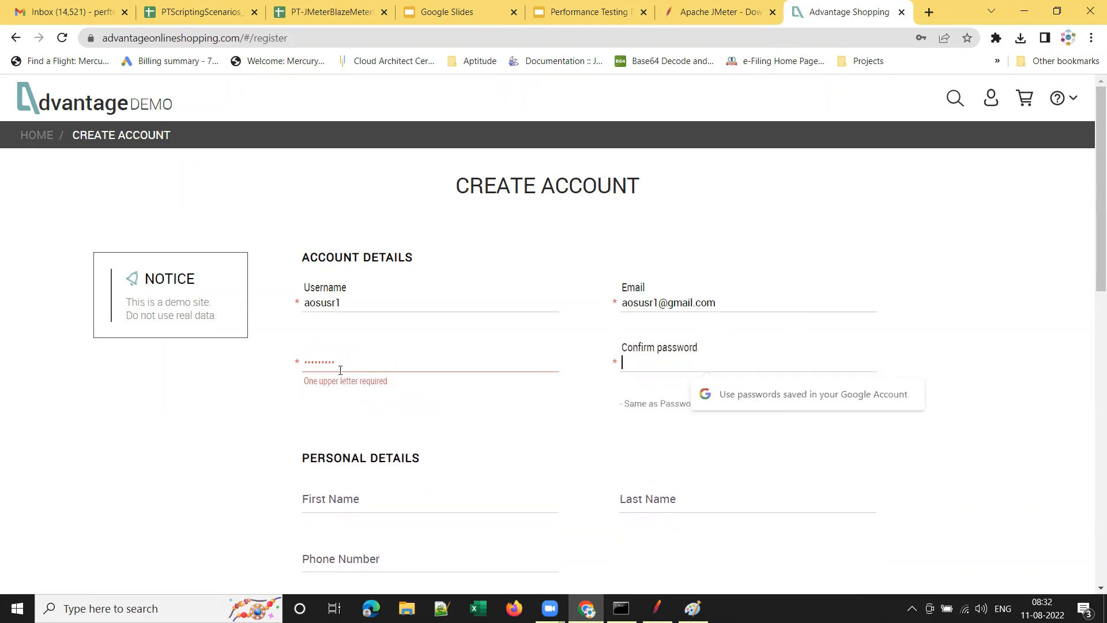
left_click_drag(344, 365, 235, 356)
type("•")
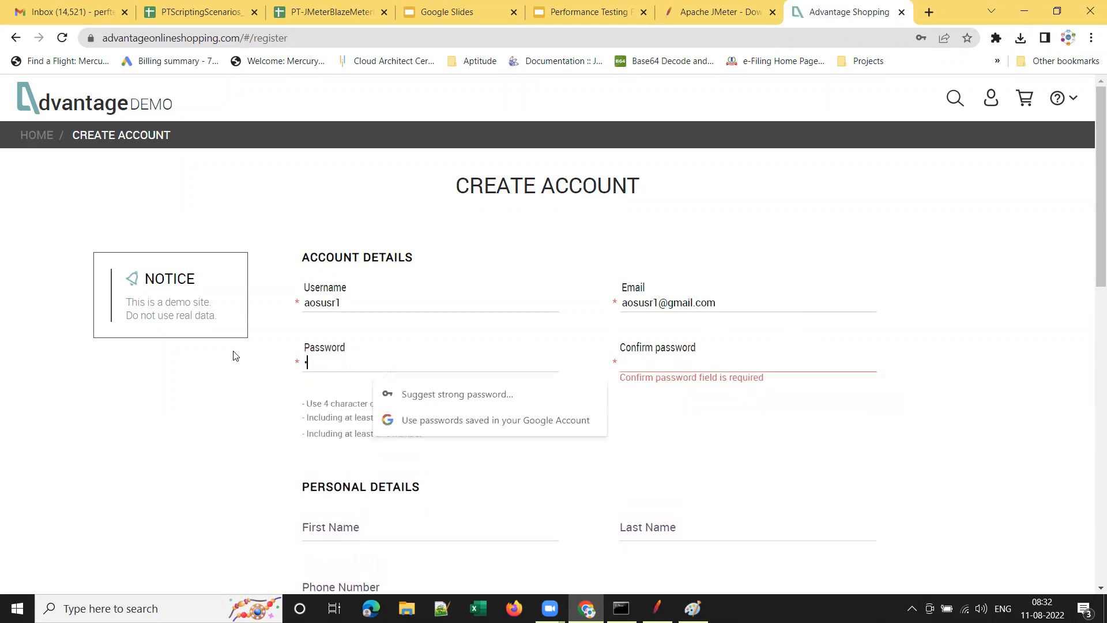
type("••••••••")
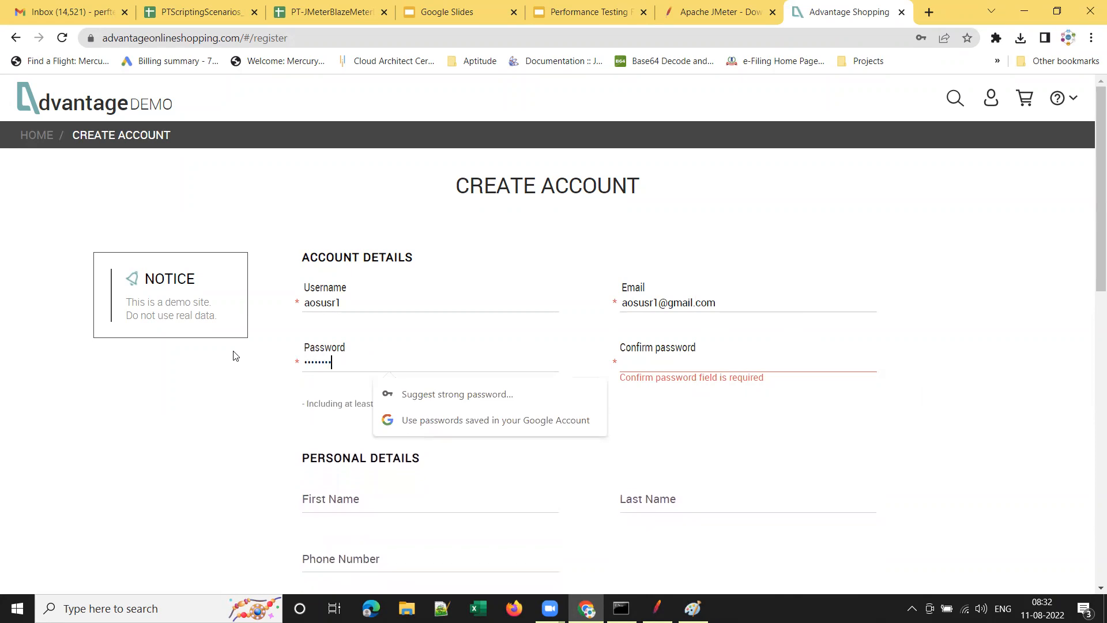
key("Tab")
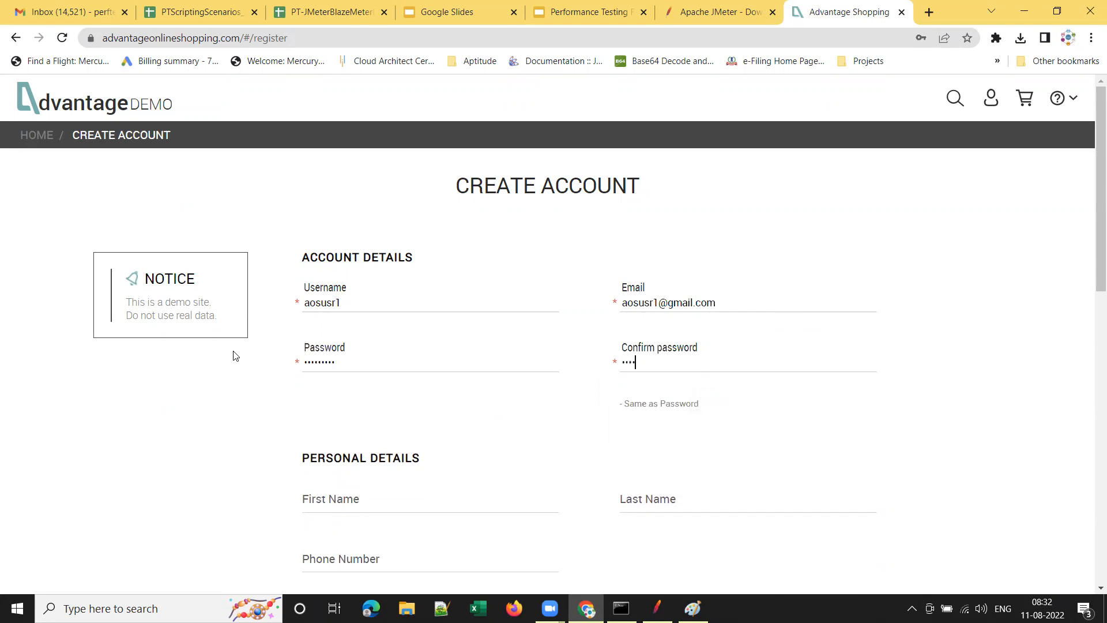
type("•••••••••")
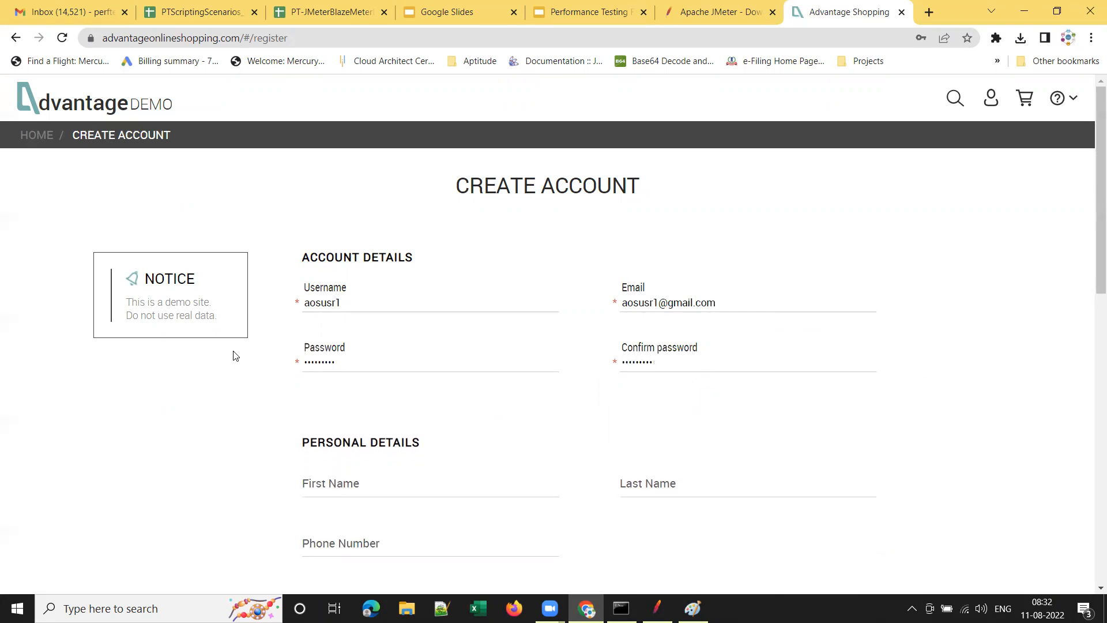
scroll(234, 356, "down", 4)
Enter the first name, last name and phone number on the registration form.
left_click(482, 243)
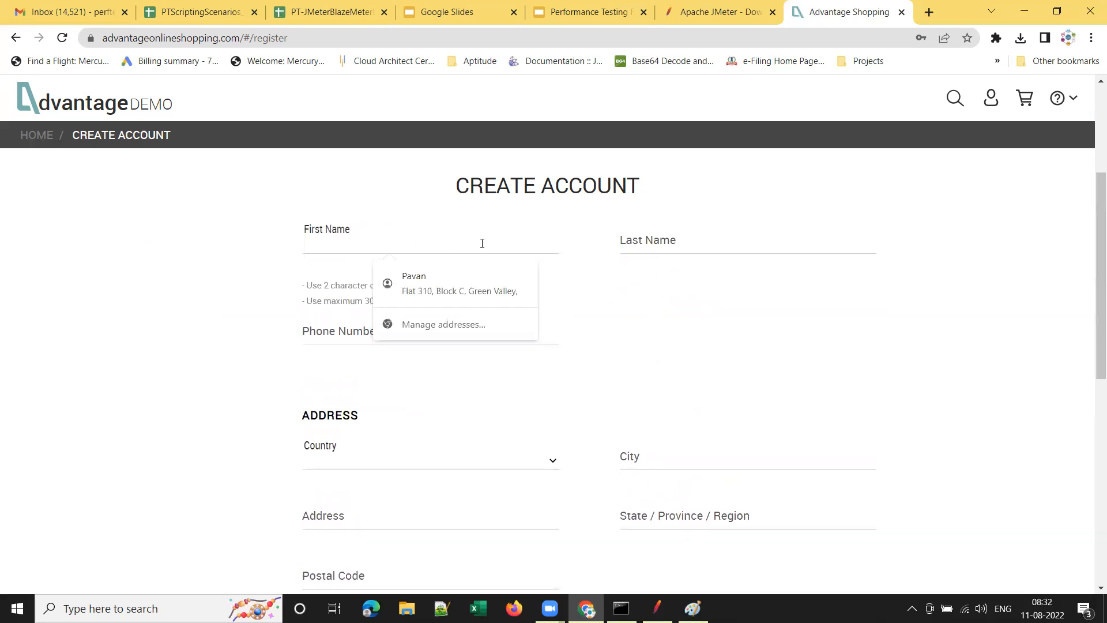
type("AOSUsr")
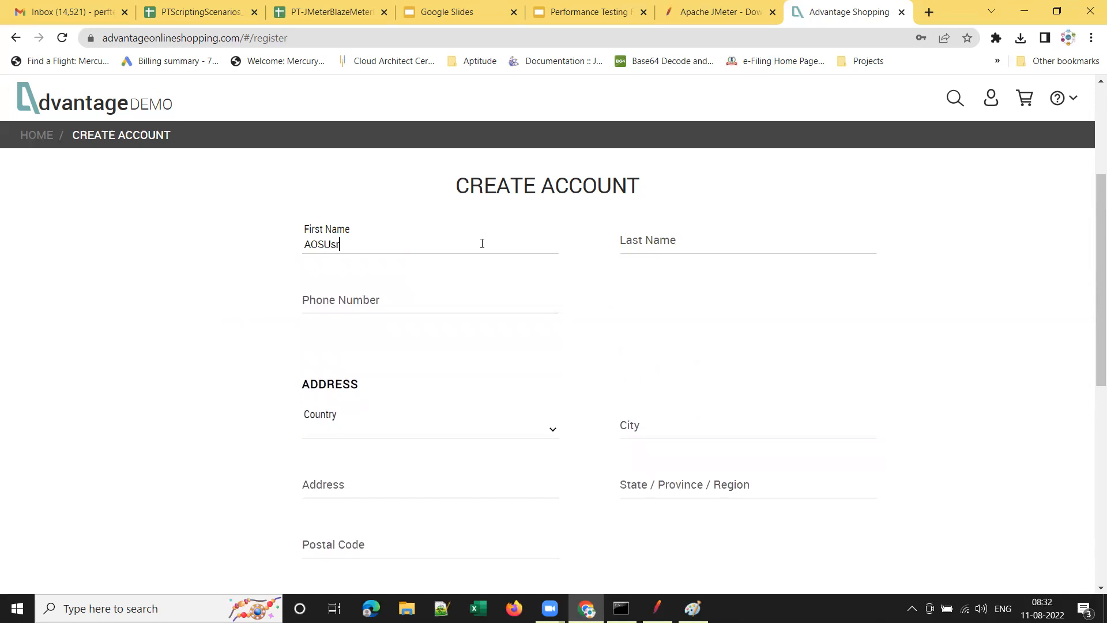
key("Tab")
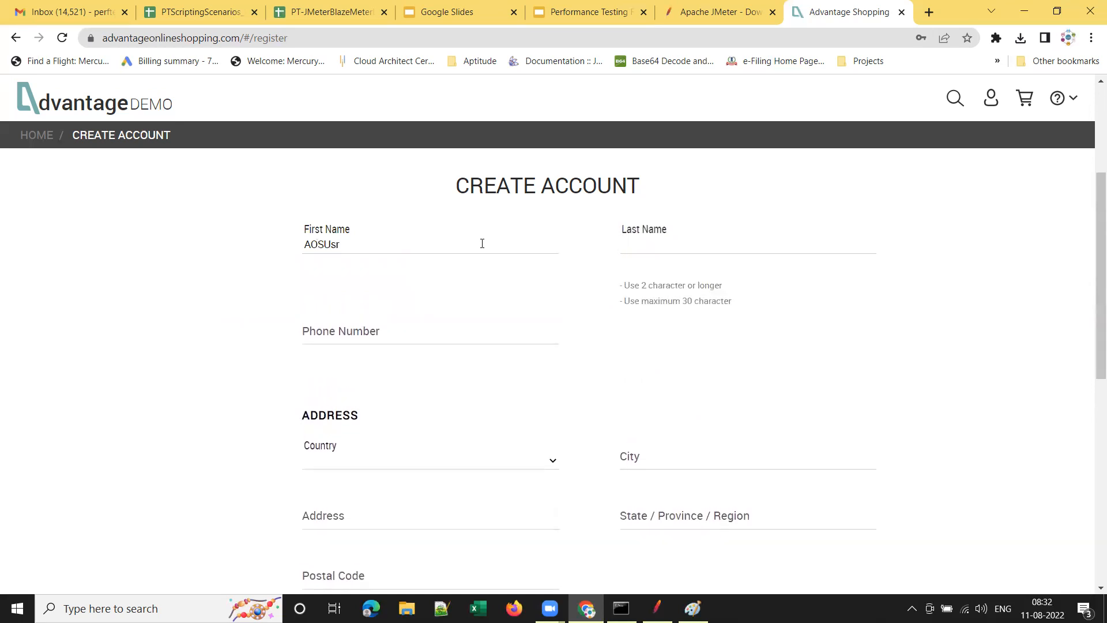
type("aos")
key("Tab")
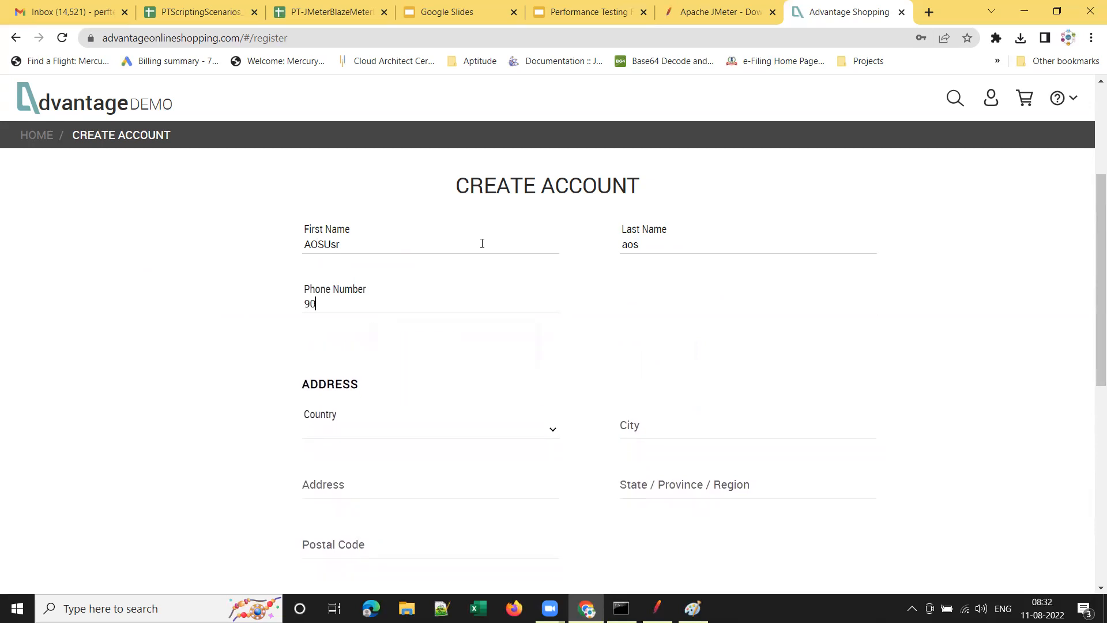
Choose India as the country and fill in the city, address and state.
scroll(566, 388, "down", 3)
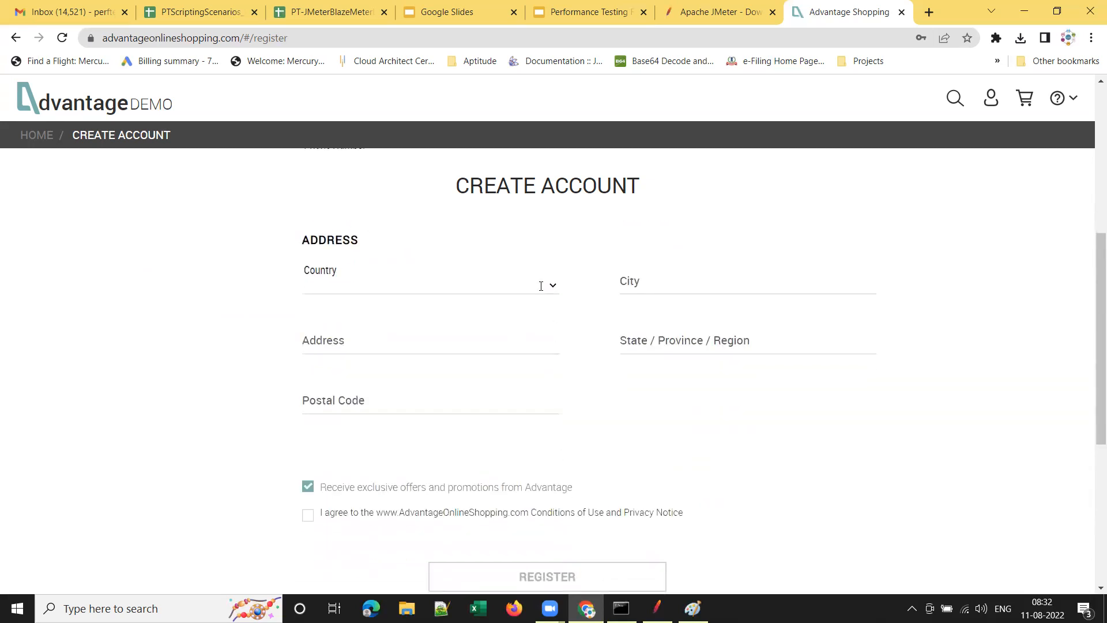
left_click(542, 284)
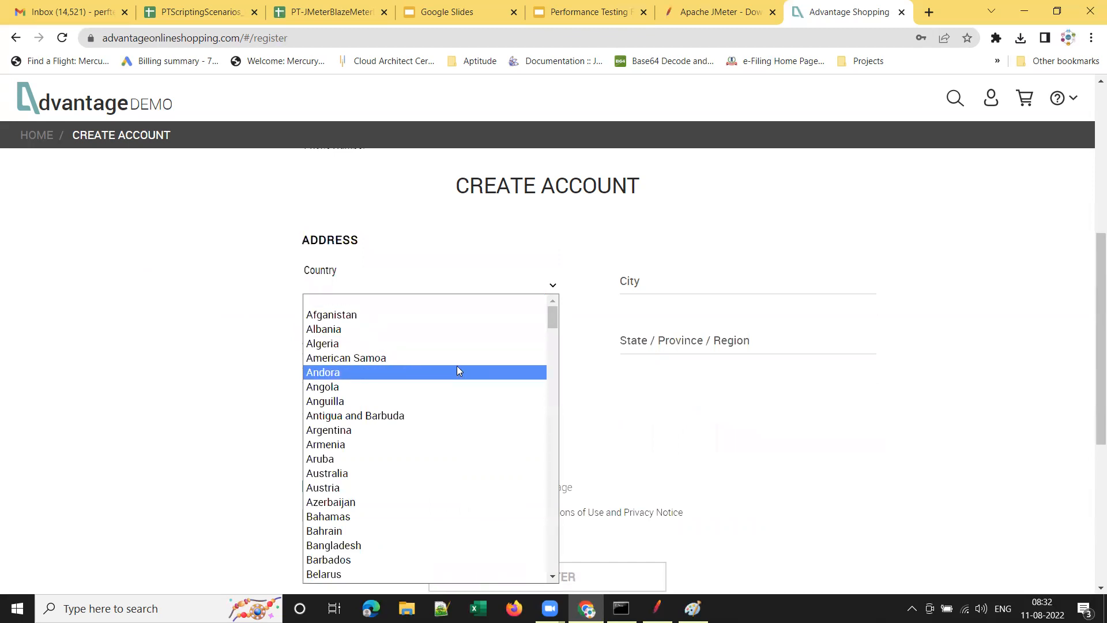
type("india")
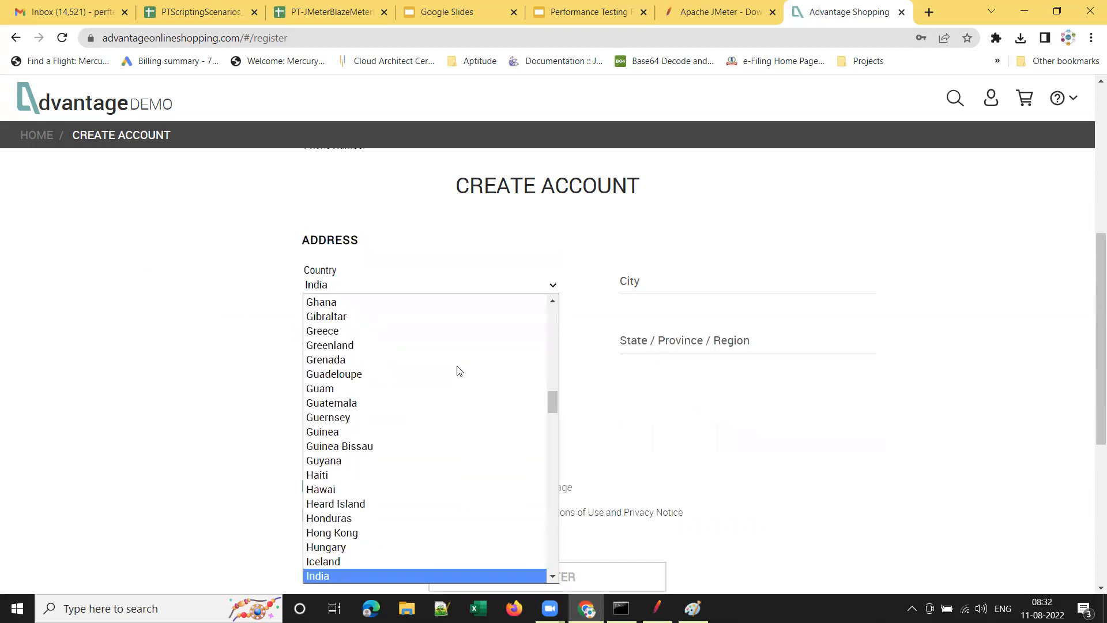
left_click(393, 574)
left_click(685, 285)
type("H")
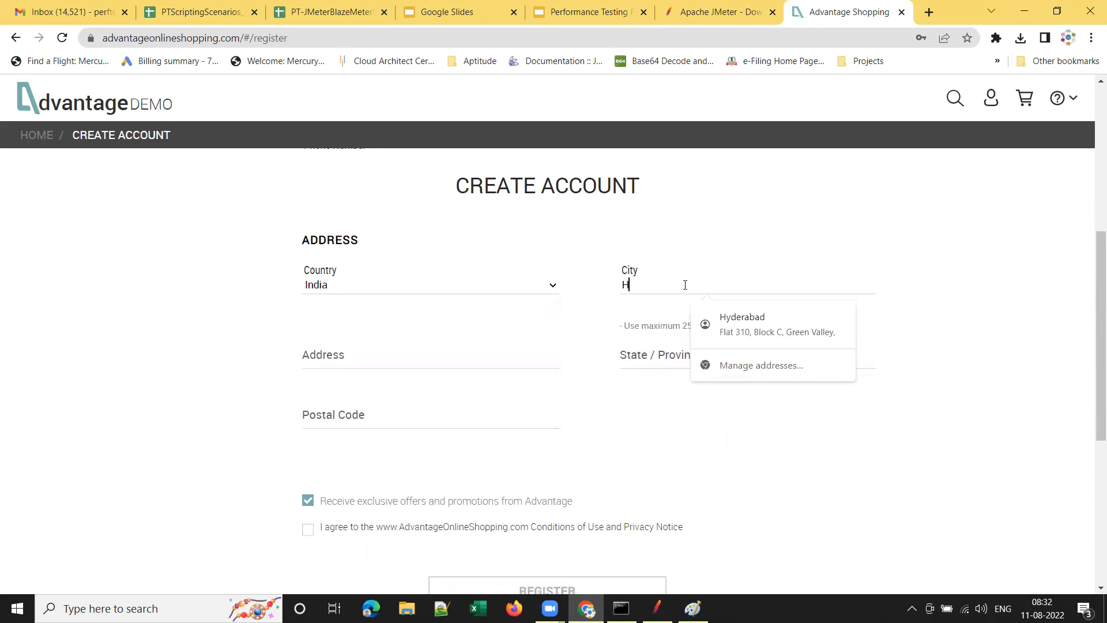
type("yderabad")
key("Tab")
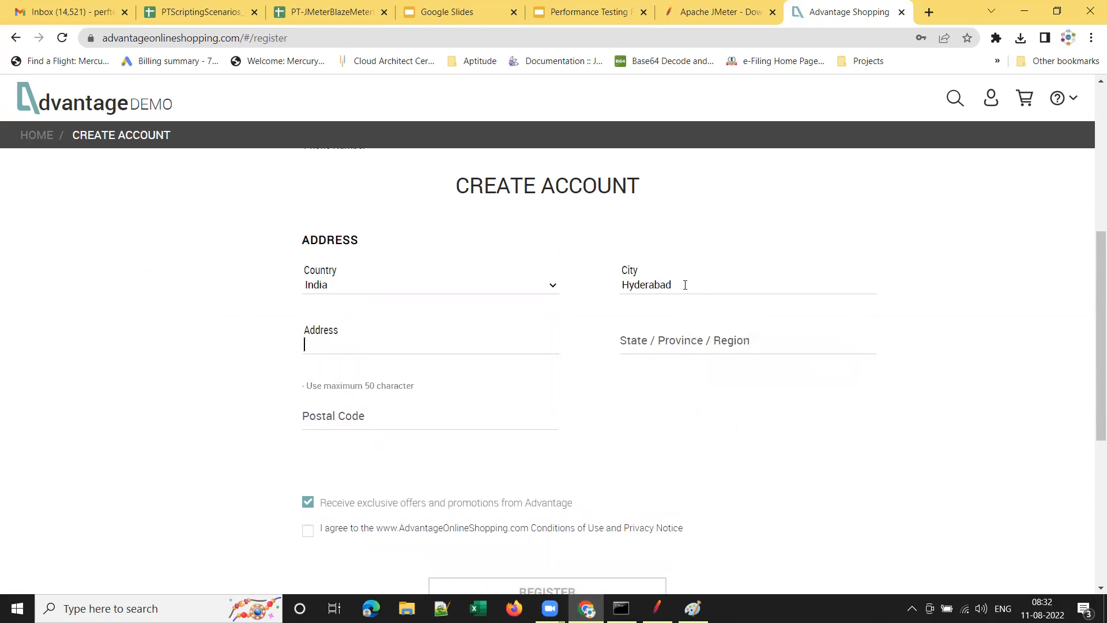
type("Madhapur")
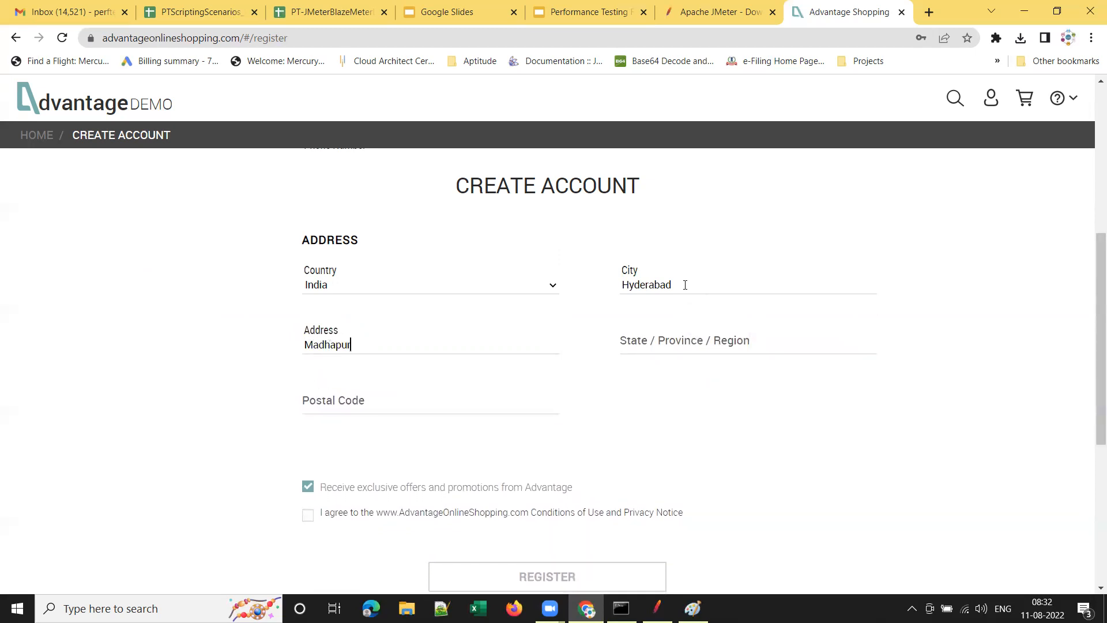
key("Tab")
type("Teln")
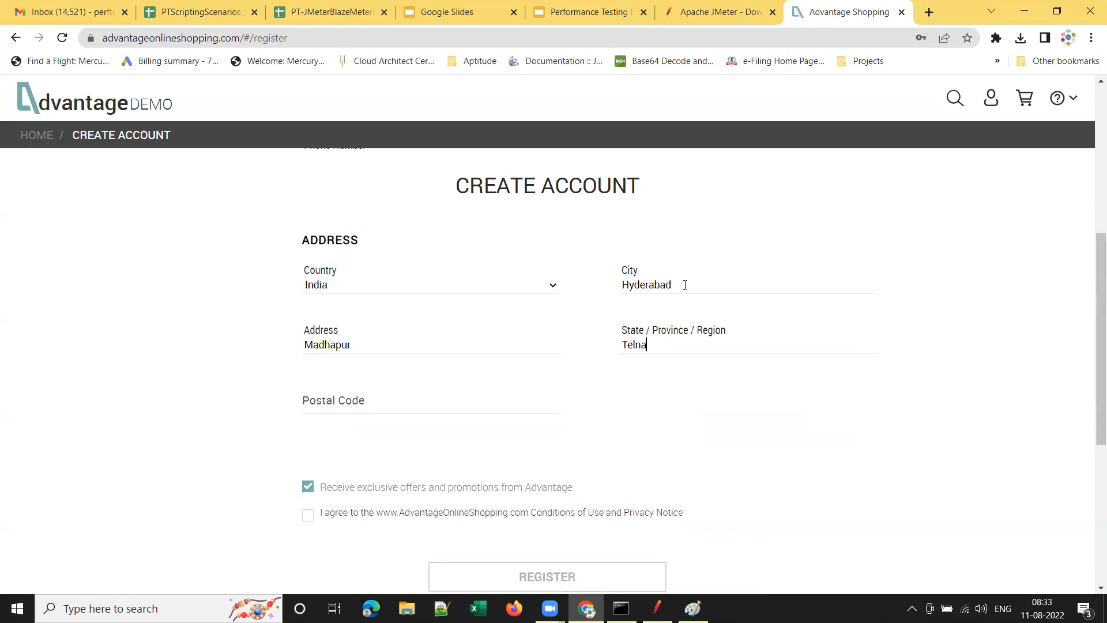
type("ngana")
Add the postal code, agree to the conditions of use, and submit the registration.
scroll(437, 291, "down", 4)
scroll(558, 339, "up", 3)
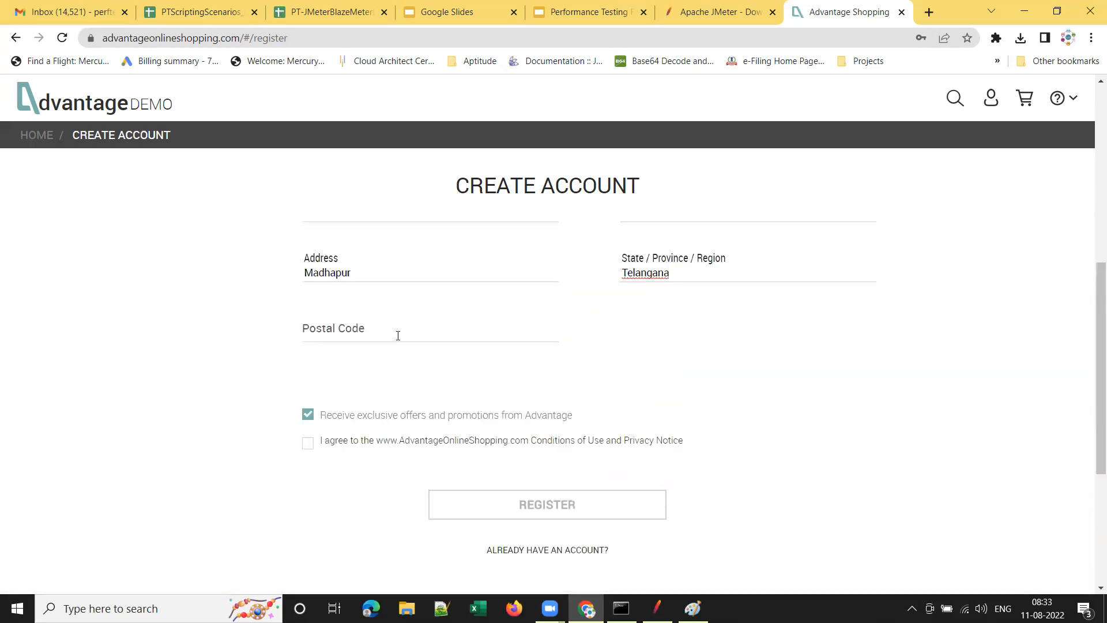
left_click(398, 336)
type("500")
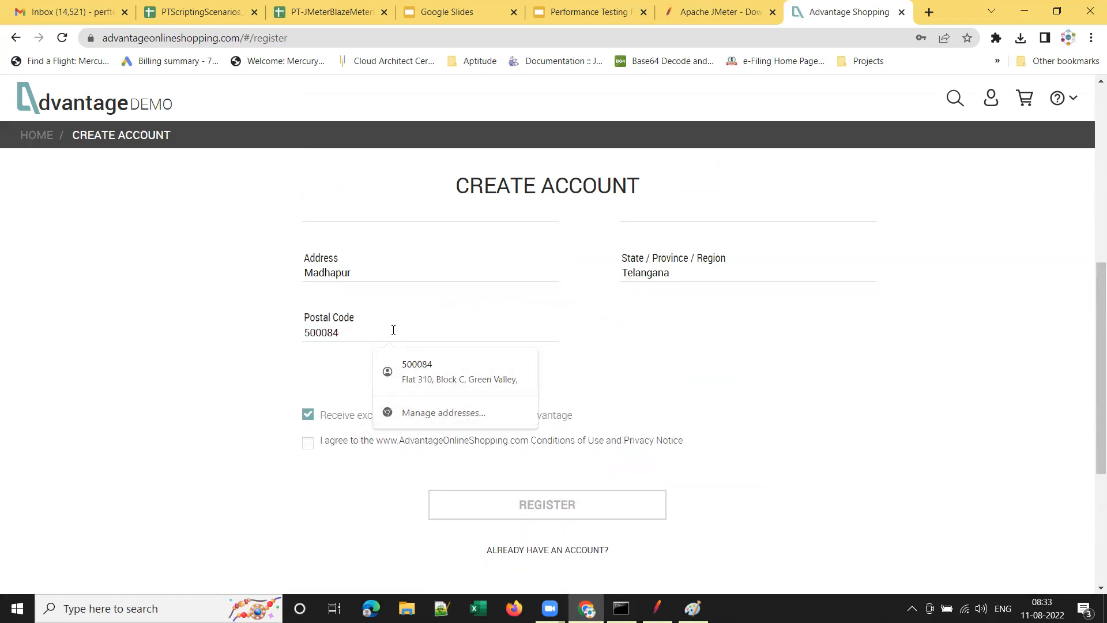
type("084")
left_click(308, 444)
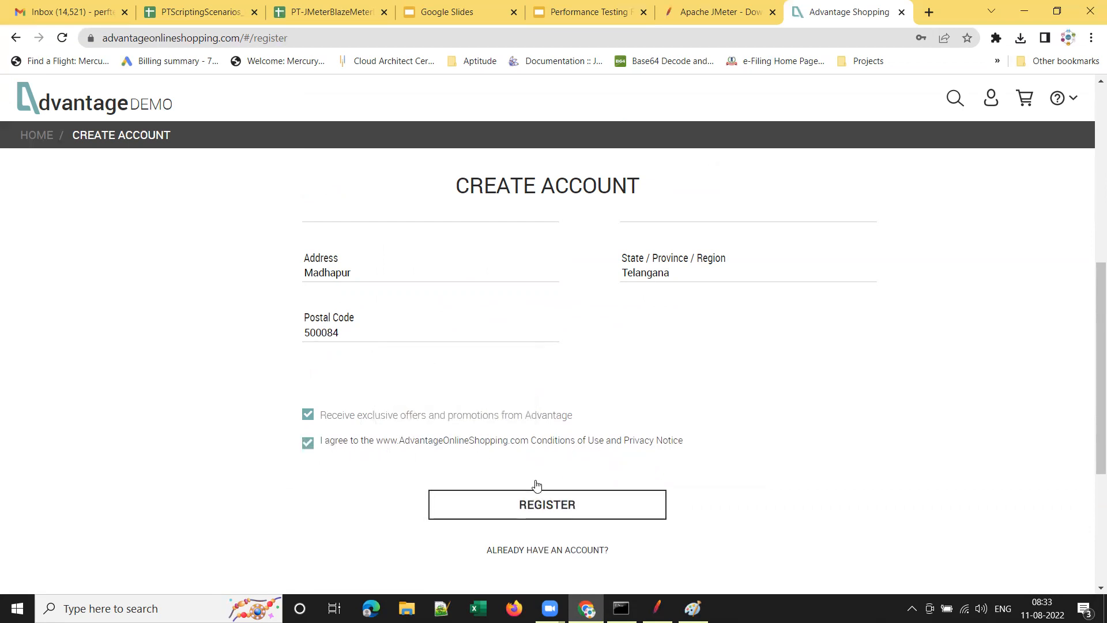
left_click(552, 507)
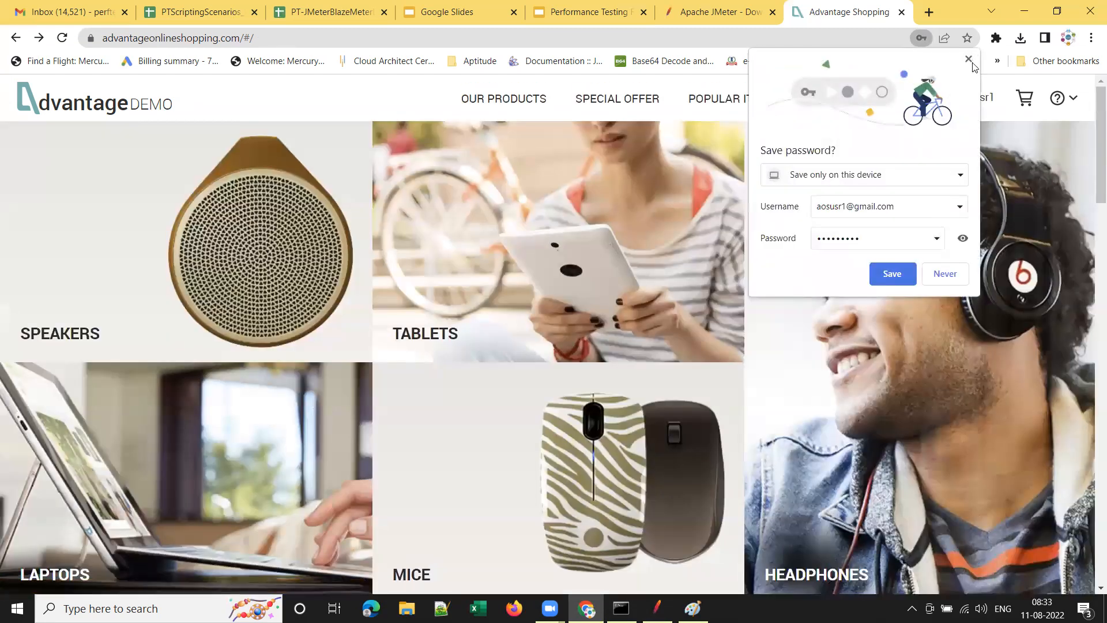
Dismiss Chrome's save-password offer, check the new account on My Account, and return home.
left_click(971, 62)
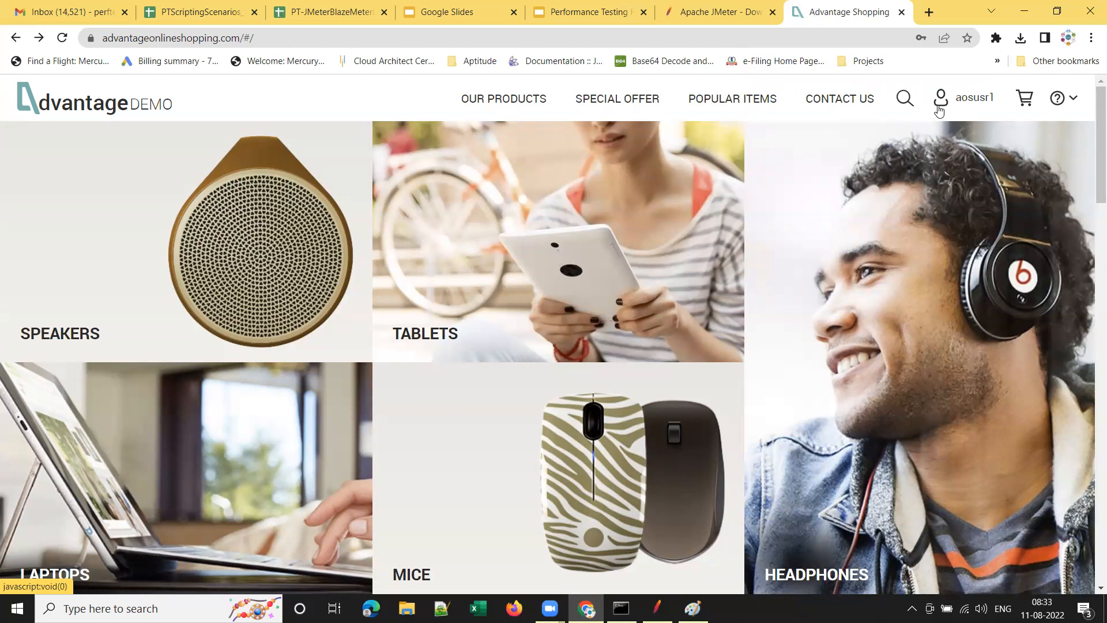
left_click(974, 102)
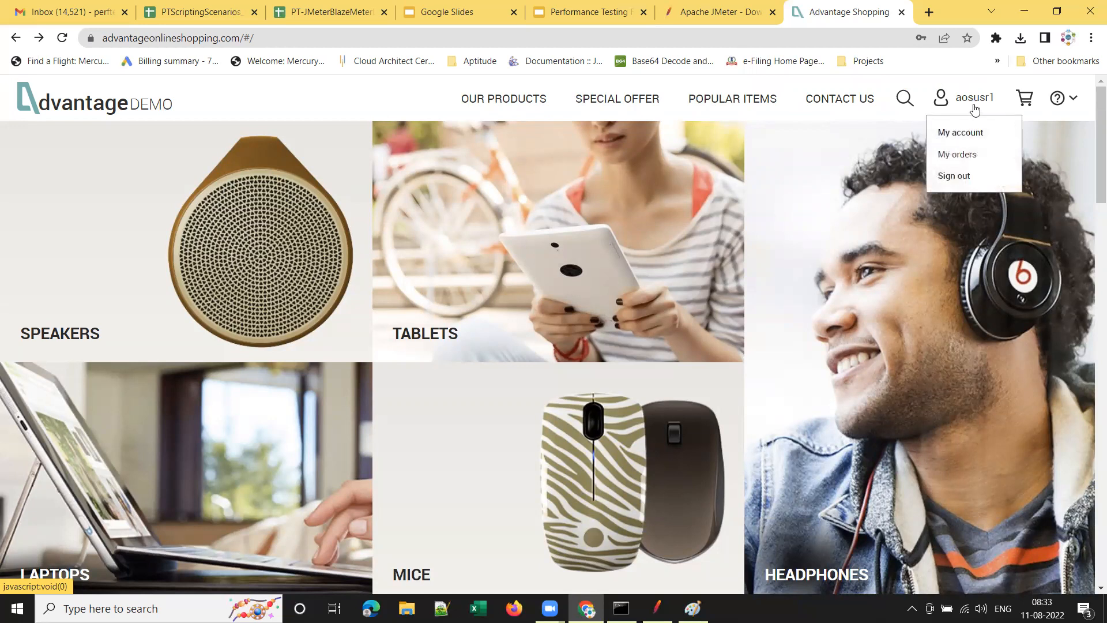
left_click(962, 131)
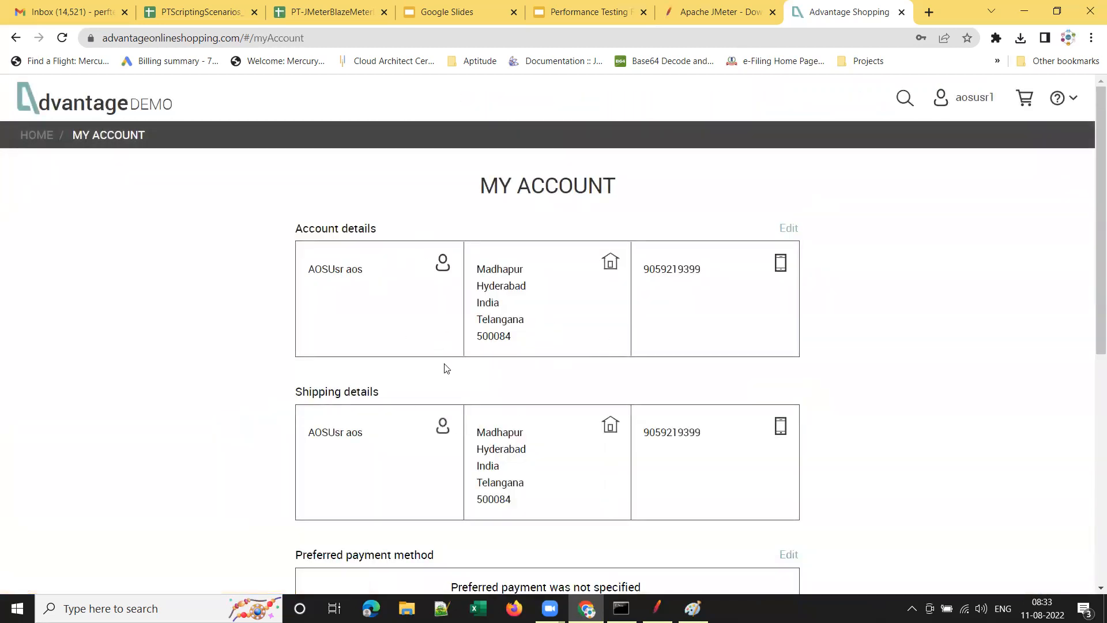
scroll(598, 437, "down", 5)
scroll(577, 334, "up", 5)
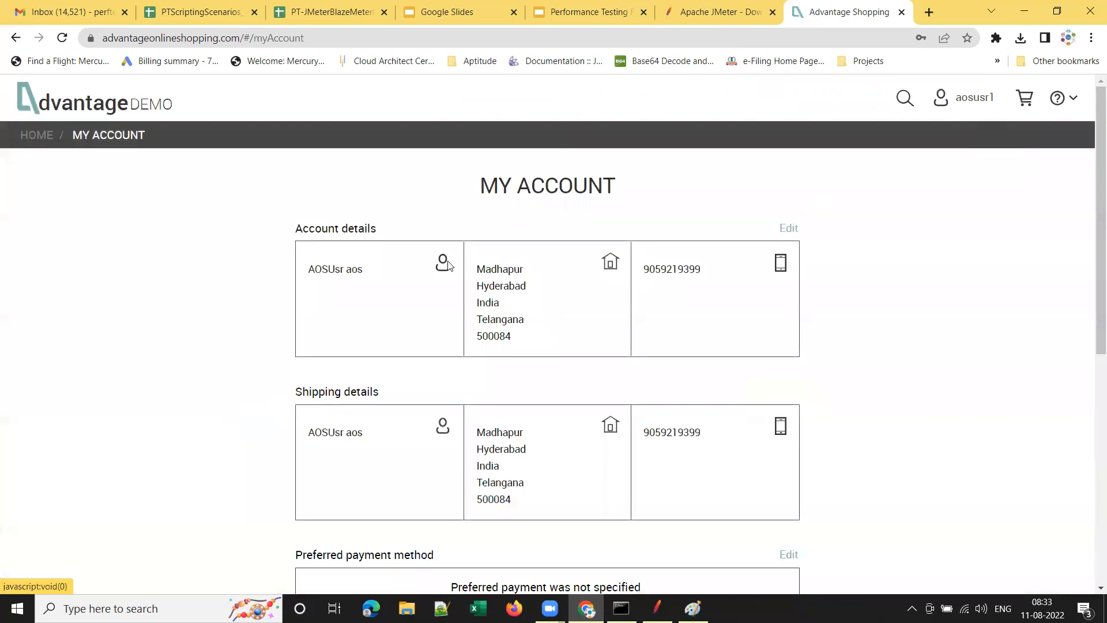
left_click(40, 136)
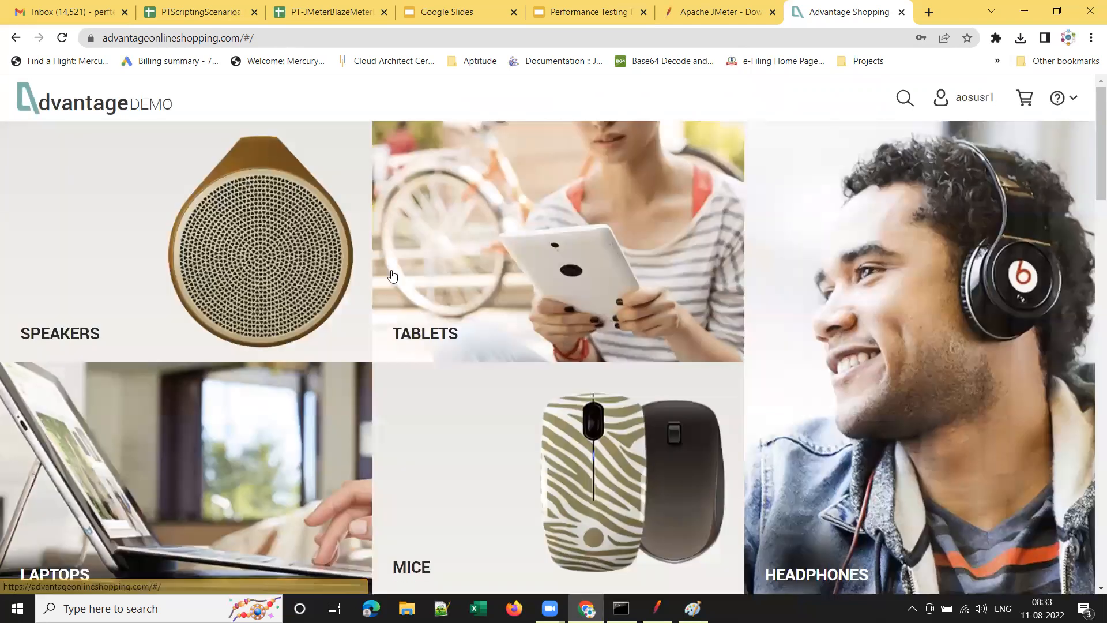
Browse the Tablets category, then open the Laptops category listing.
left_click(461, 311)
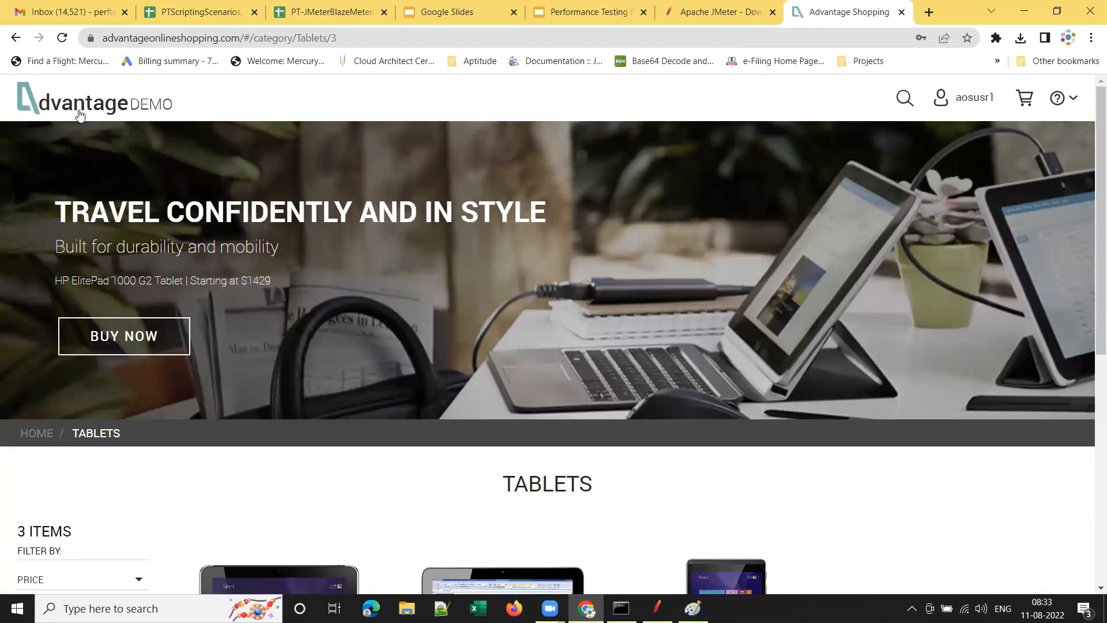
left_click(81, 116)
left_click(196, 527)
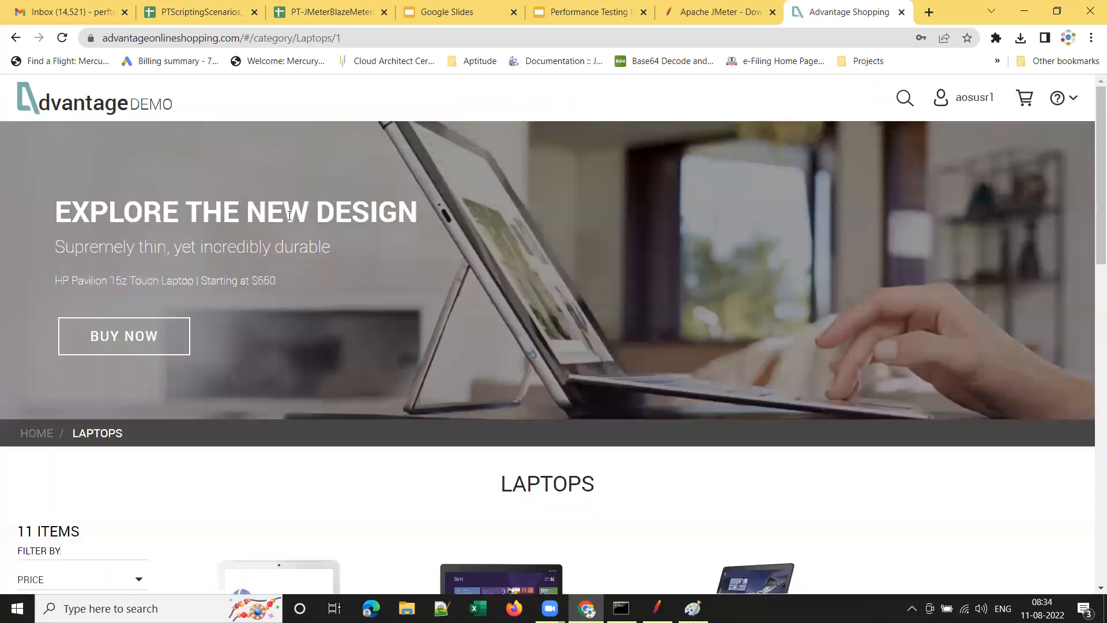
scroll(418, 326, "down", 3)
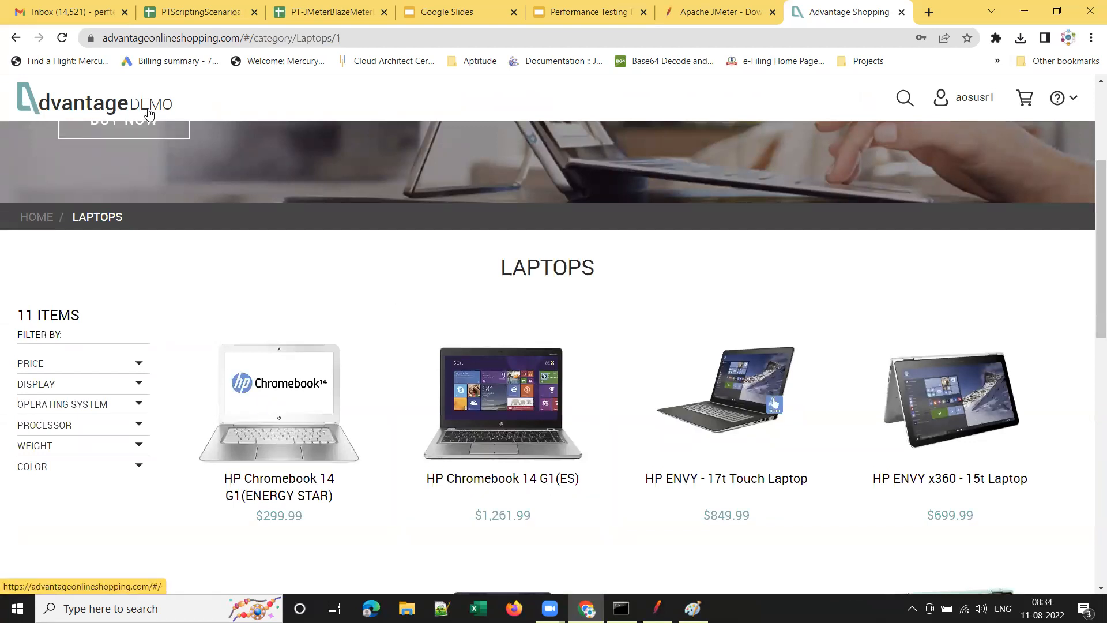
scroll(517, 170, "up", 3)
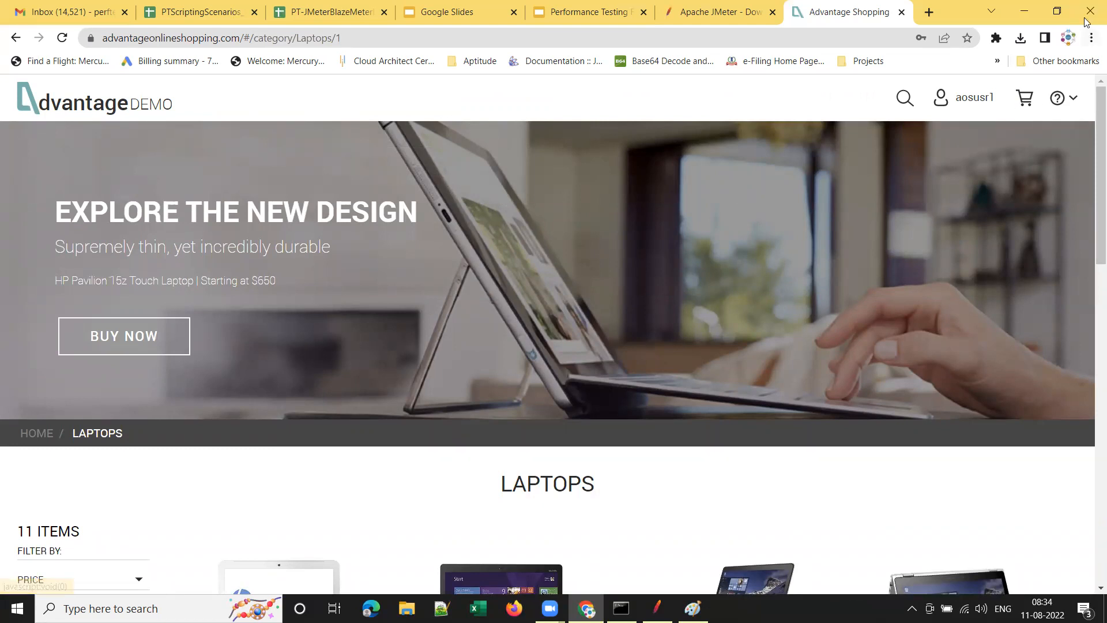
Sign out of the shop from the user menu and switch to the spreadsheet.
left_click(971, 104)
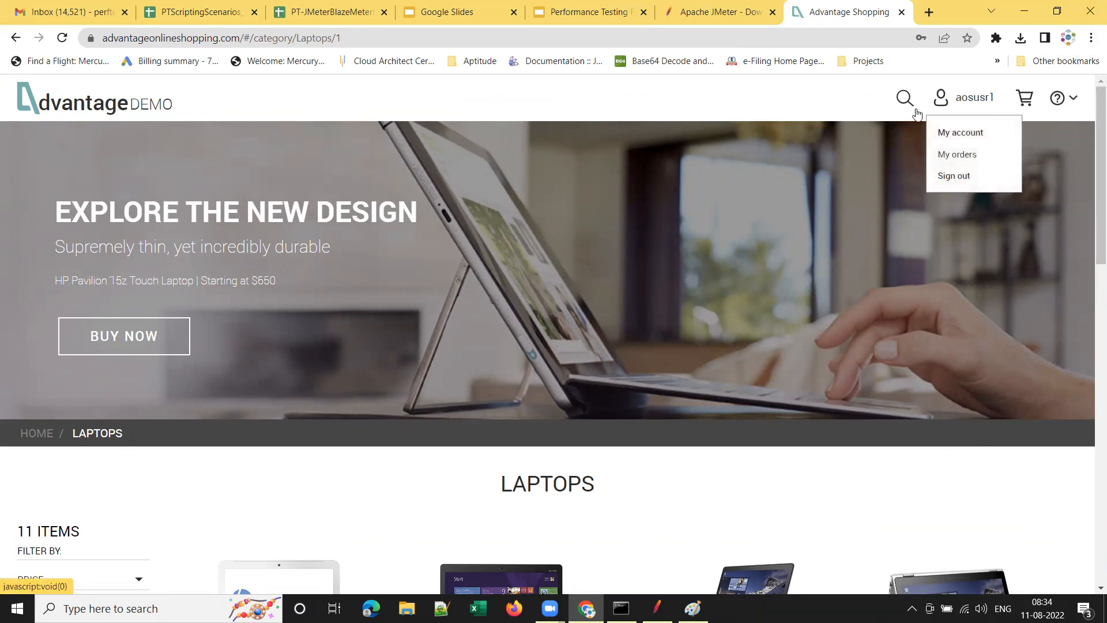
left_click(952, 176)
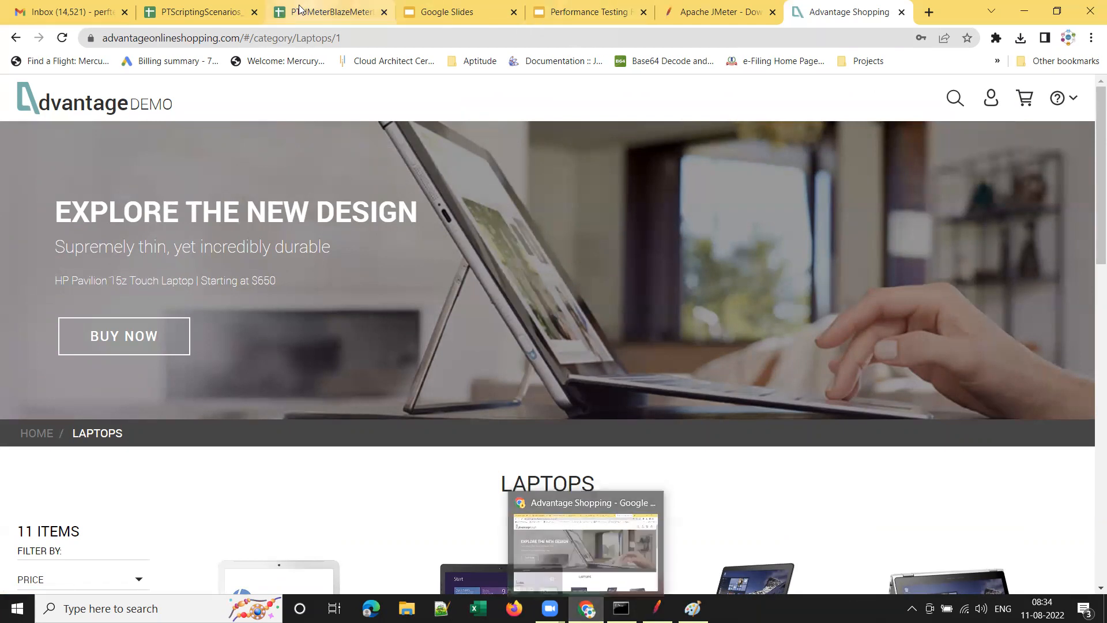
left_click(206, 13)
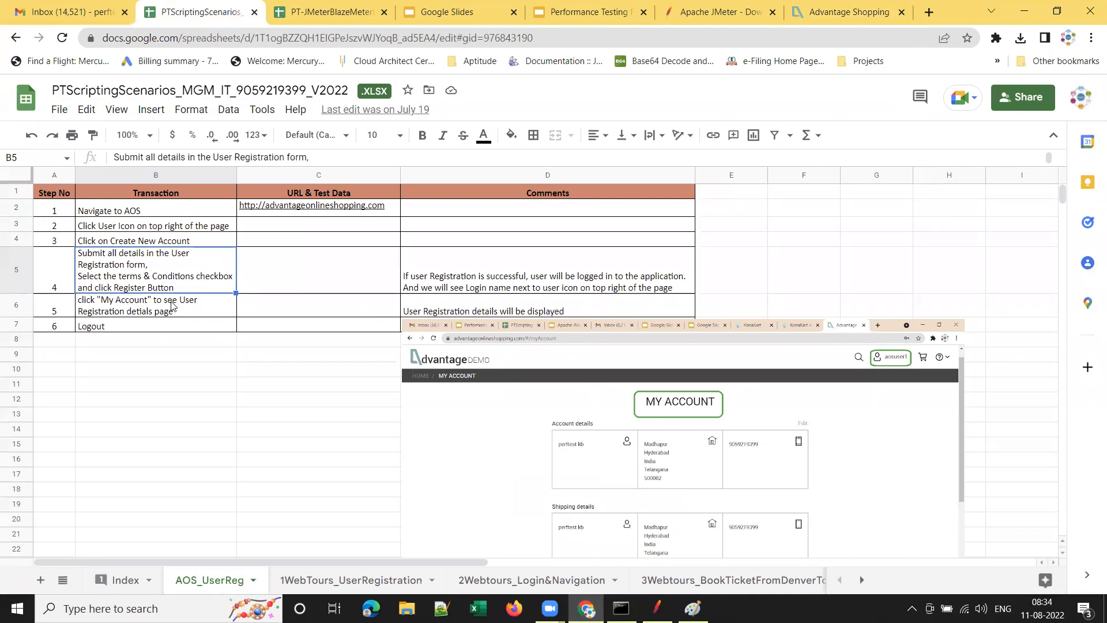
scroll(657, 418, "down", 1)
scroll(721, 410, "up", 1)
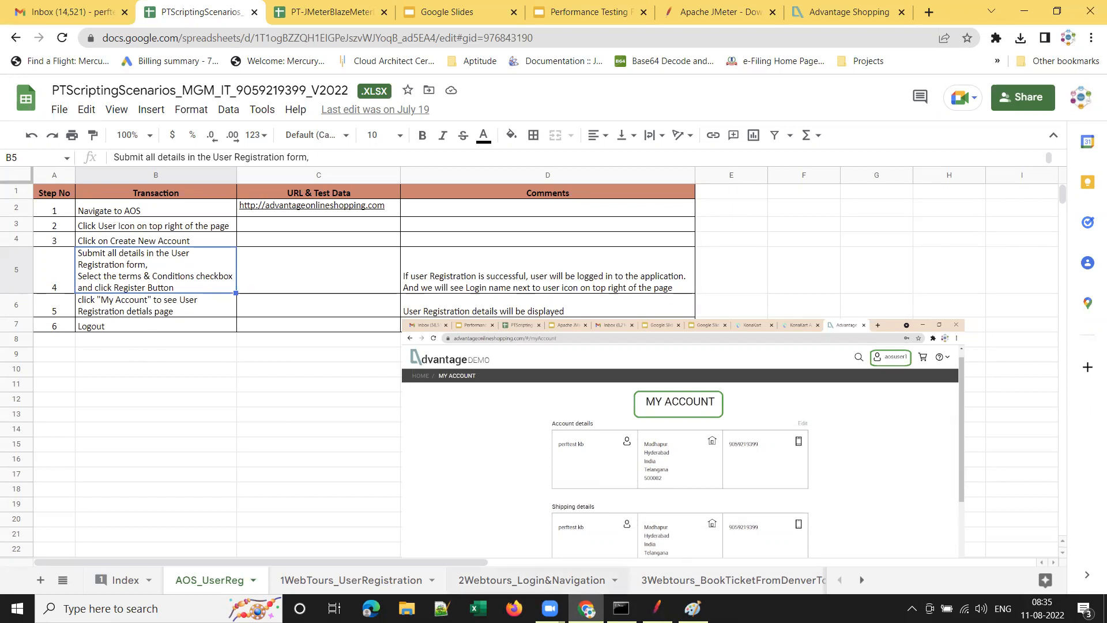
mouse_move(657, 609)
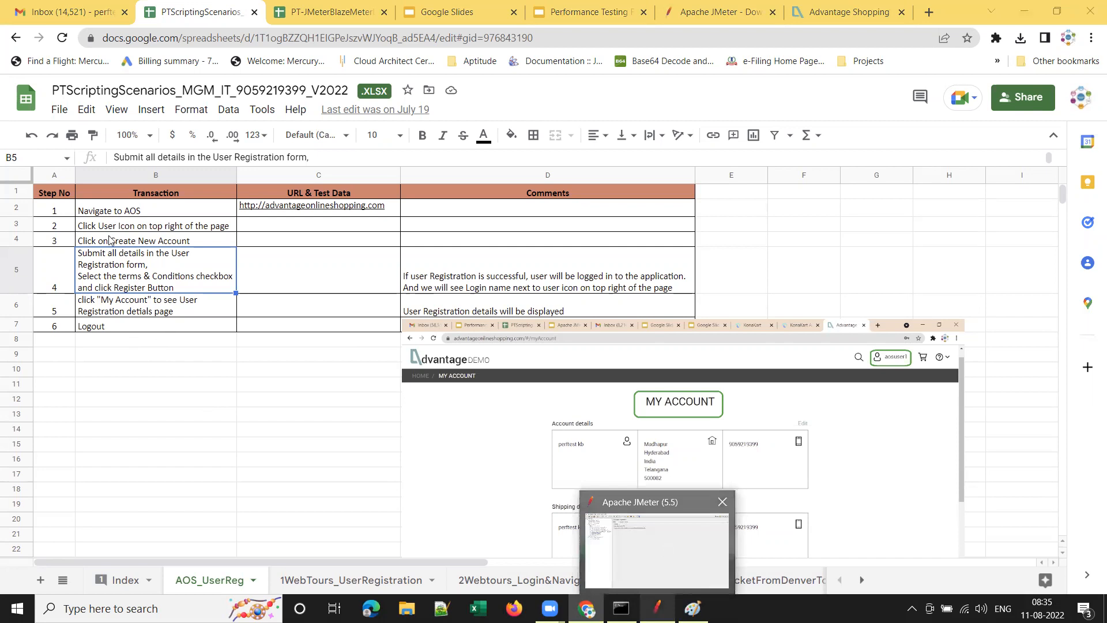
Reuse the T04 name to name the fifth controller AOS_UserReg_T05_MyAccount, checking step 5 in the sheet.
left_click(667, 554)
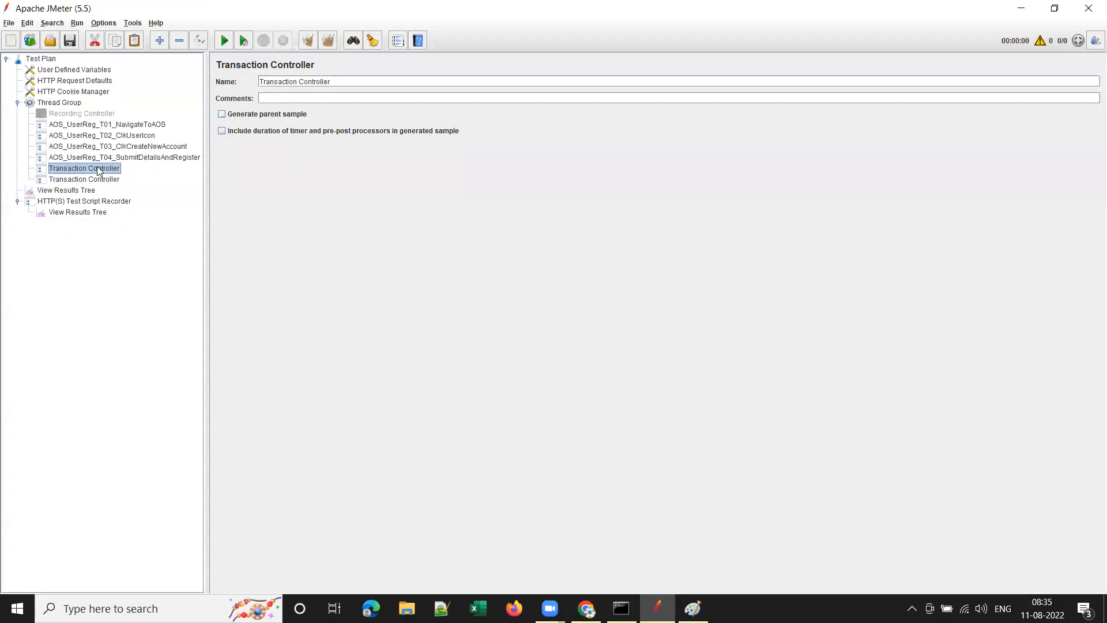
left_click(158, 157)
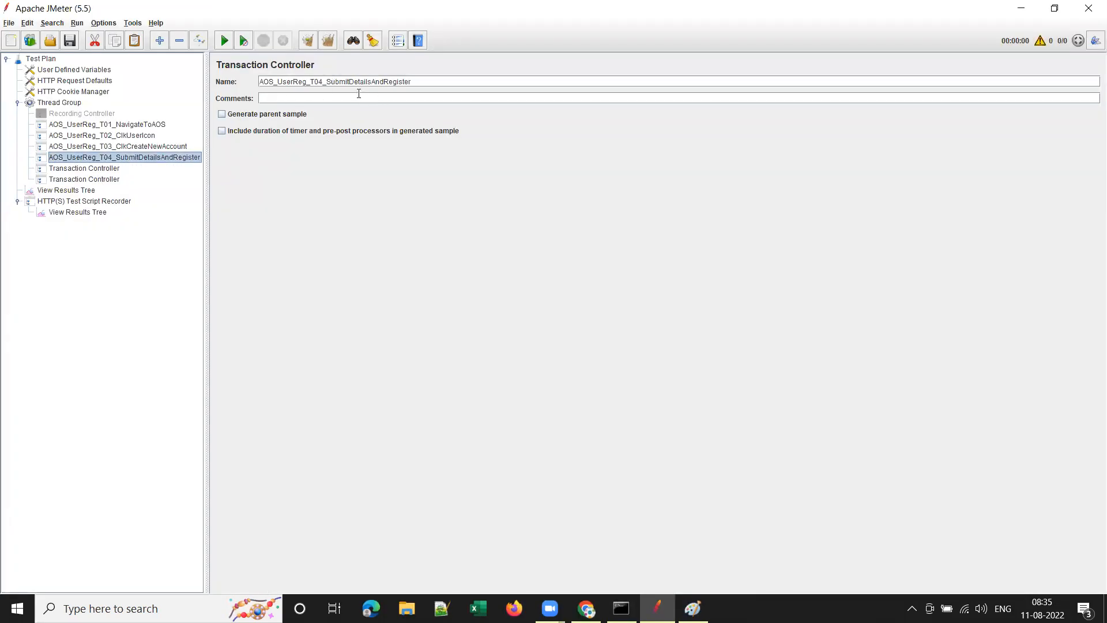
left_click(111, 169)
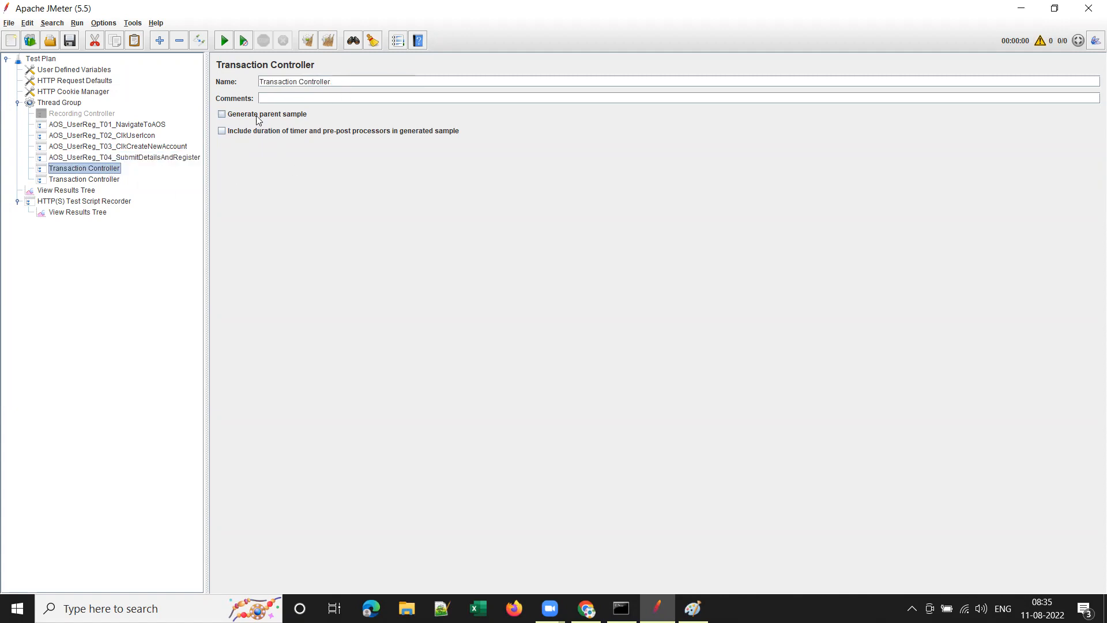
left_click(116, 157)
key("Tab")
key("ctrl+c")
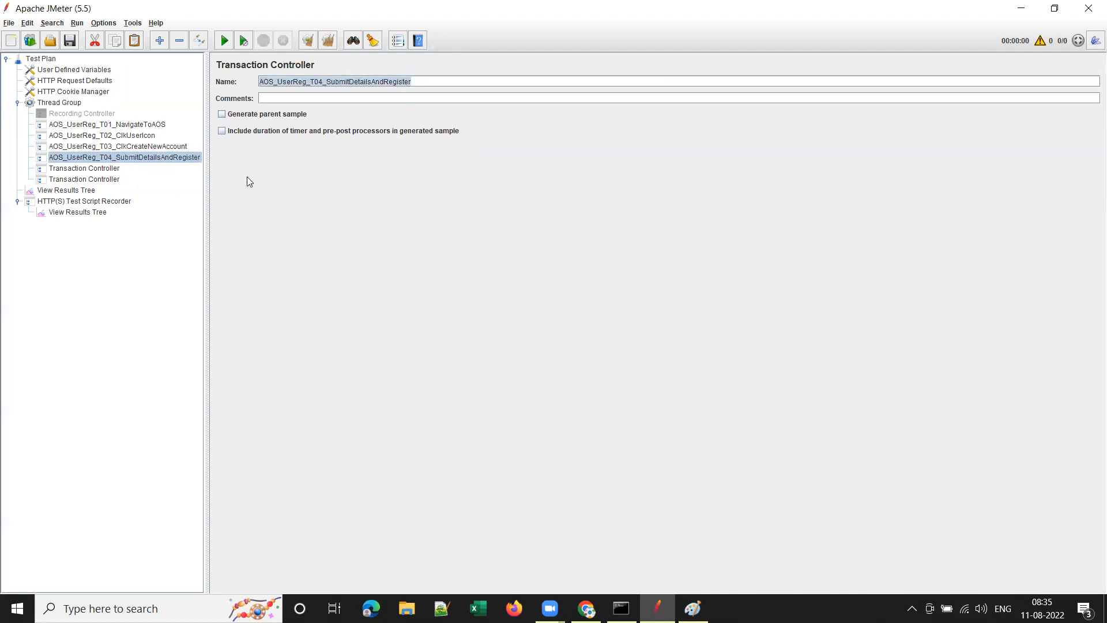
left_click(105, 169)
key("Tab")
key("ctrl+v")
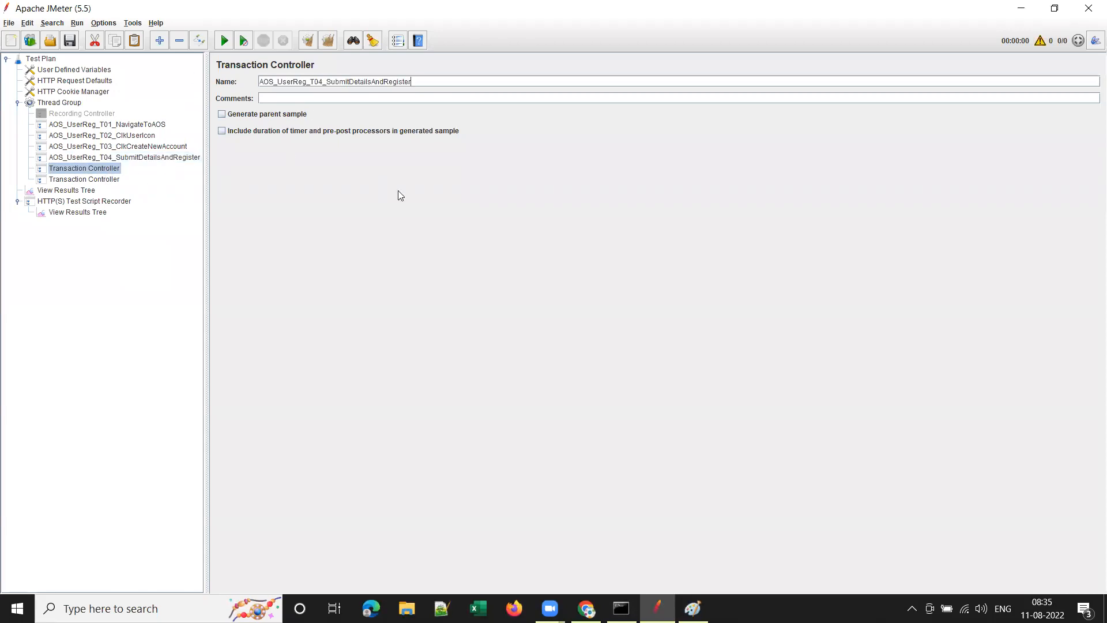
left_click_drag(318, 84, 491, 86)
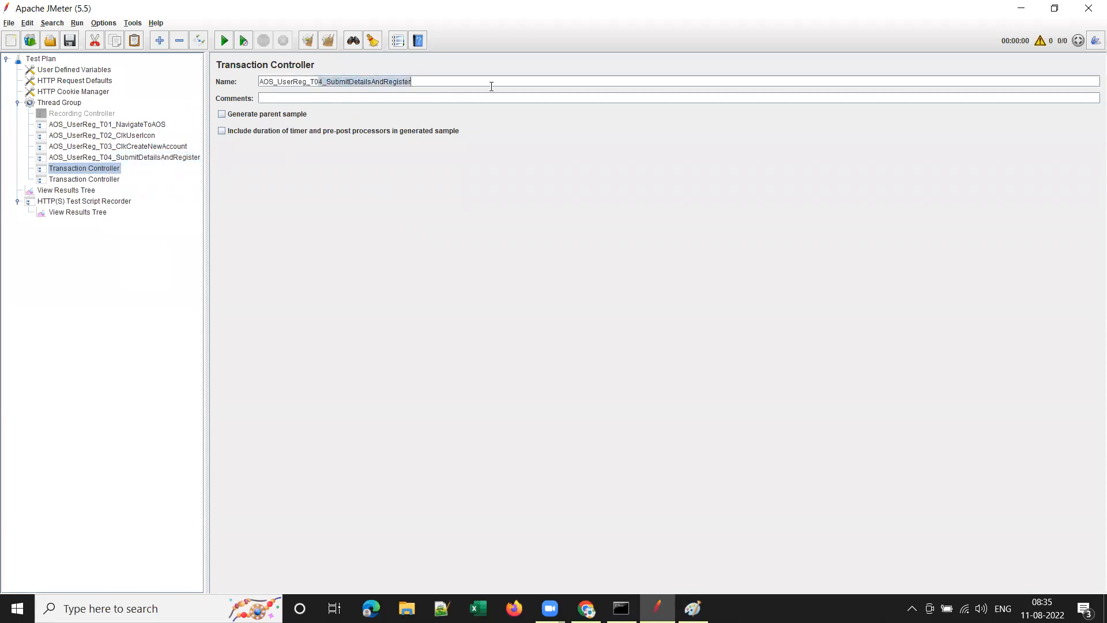
type("5")
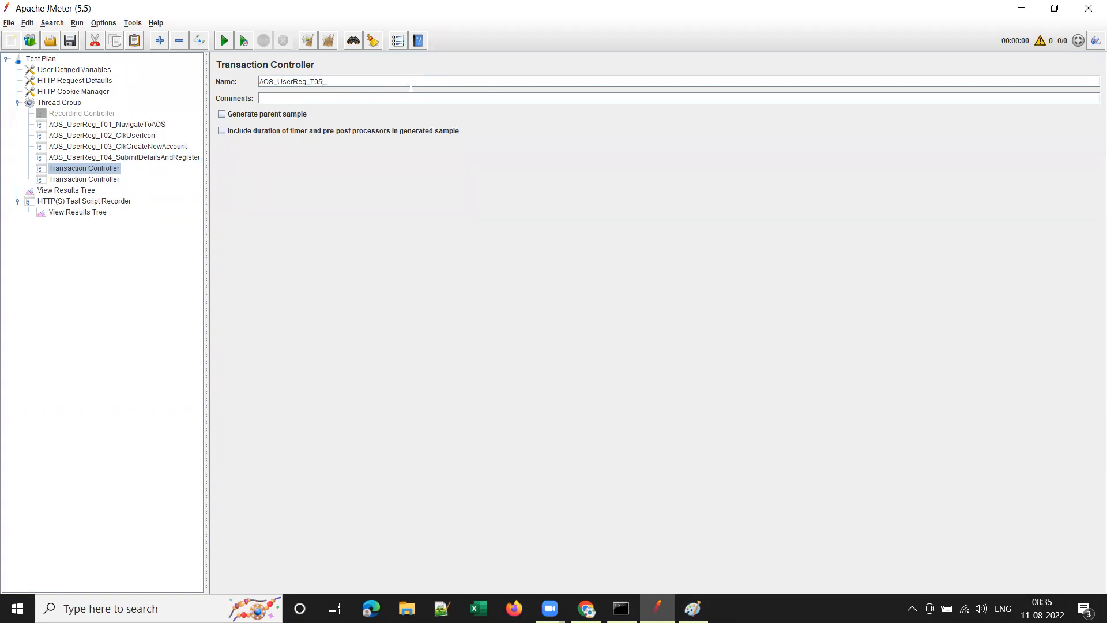
type("_My")
left_click(587, 608)
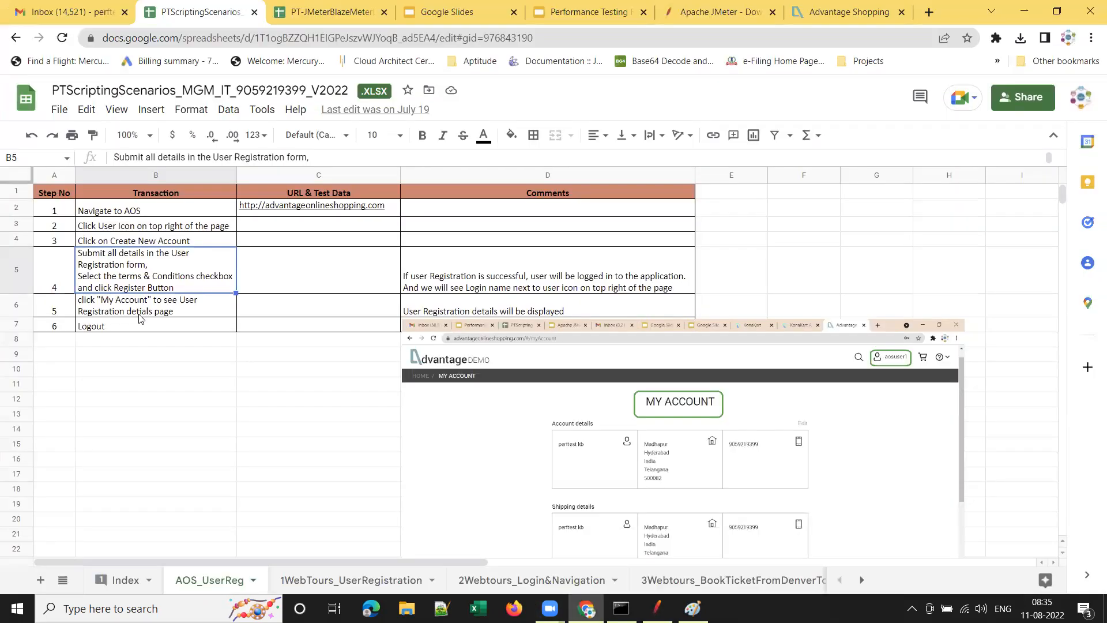
left_click(145, 312)
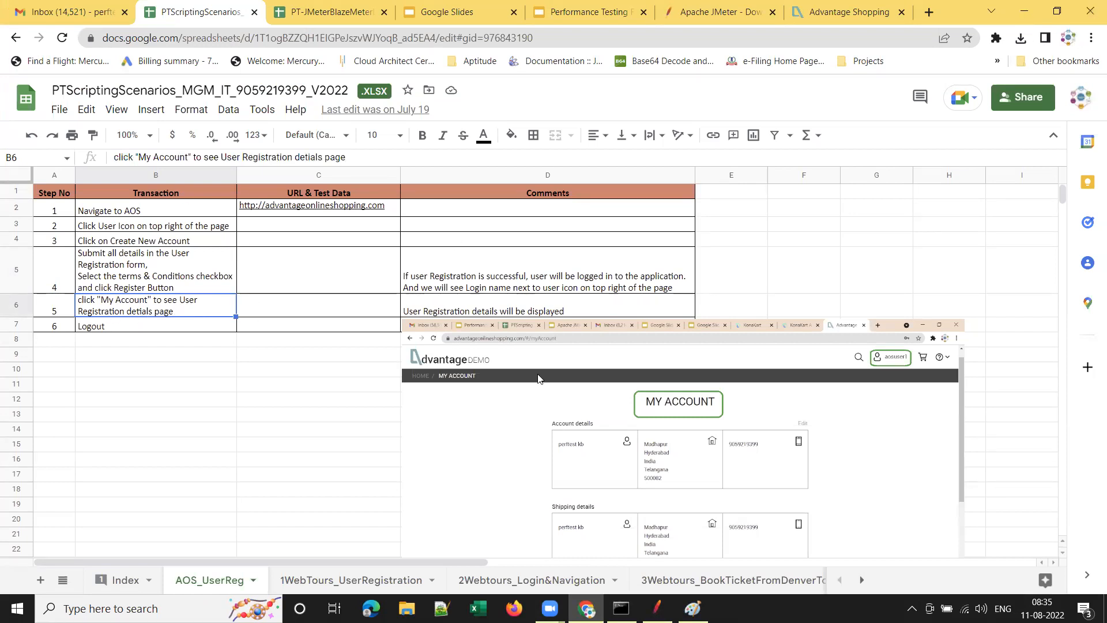
left_click(1026, 15)
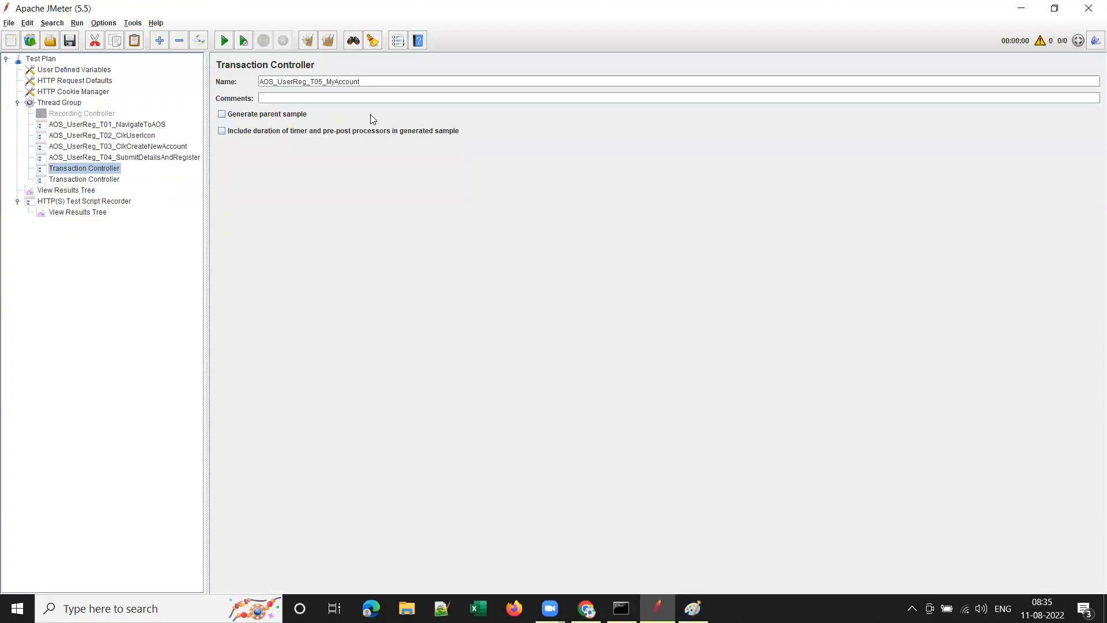
Name the last controller AOS_UserReg_T06_Logout from the copied T05 name.
key("ctrl+a")
key("ctrl+c")
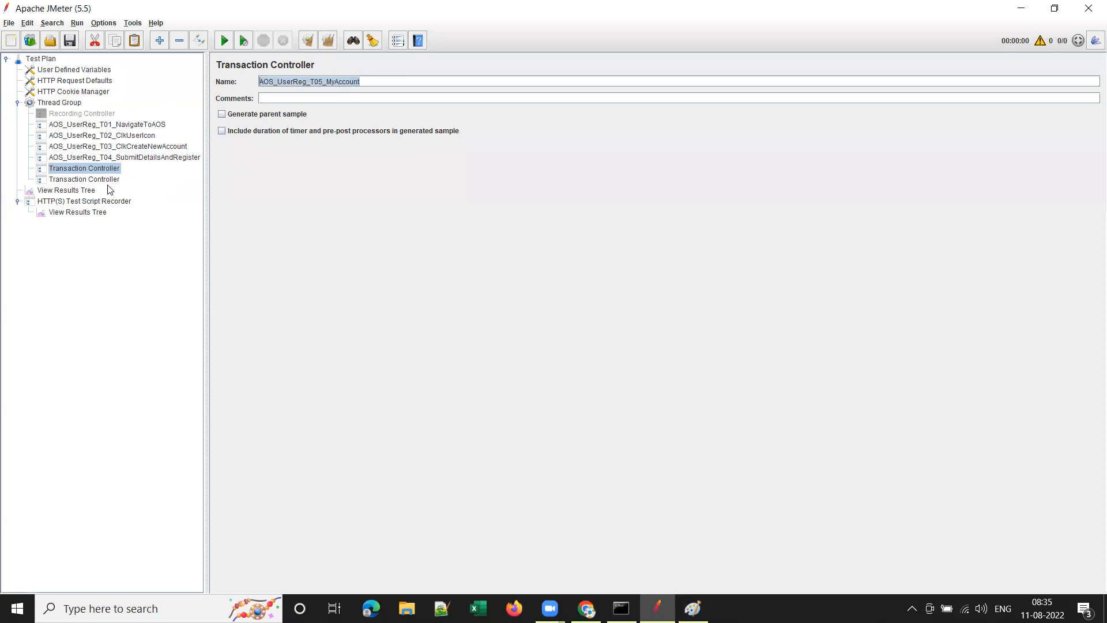
left_click(91, 180)
left_click(339, 85)
key("ctrl+a")
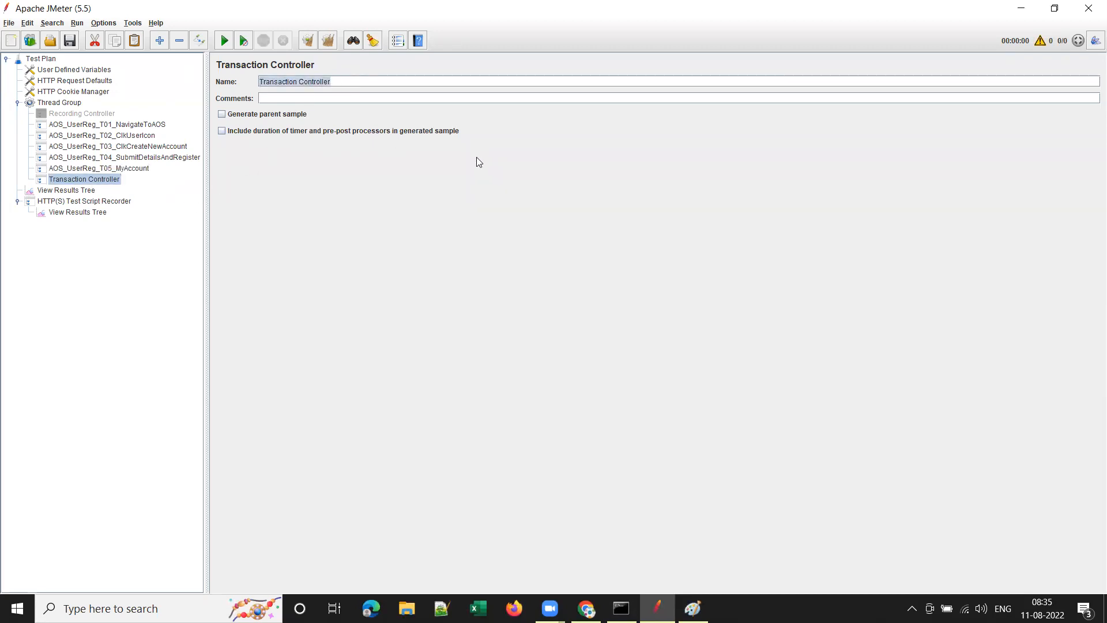
key("ctrl+v")
left_click_drag(319, 83, 420, 89)
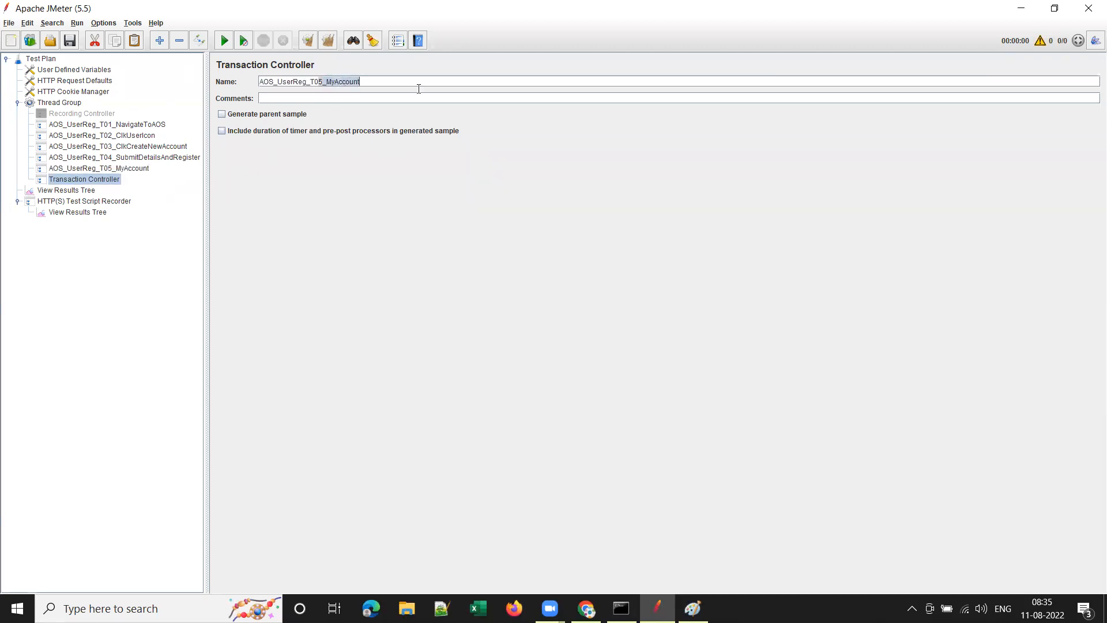
type("6_Logout")
left_click(109, 126)
Cancel saving the test plan for now and bring up File Explorer.
left_click(69, 42)
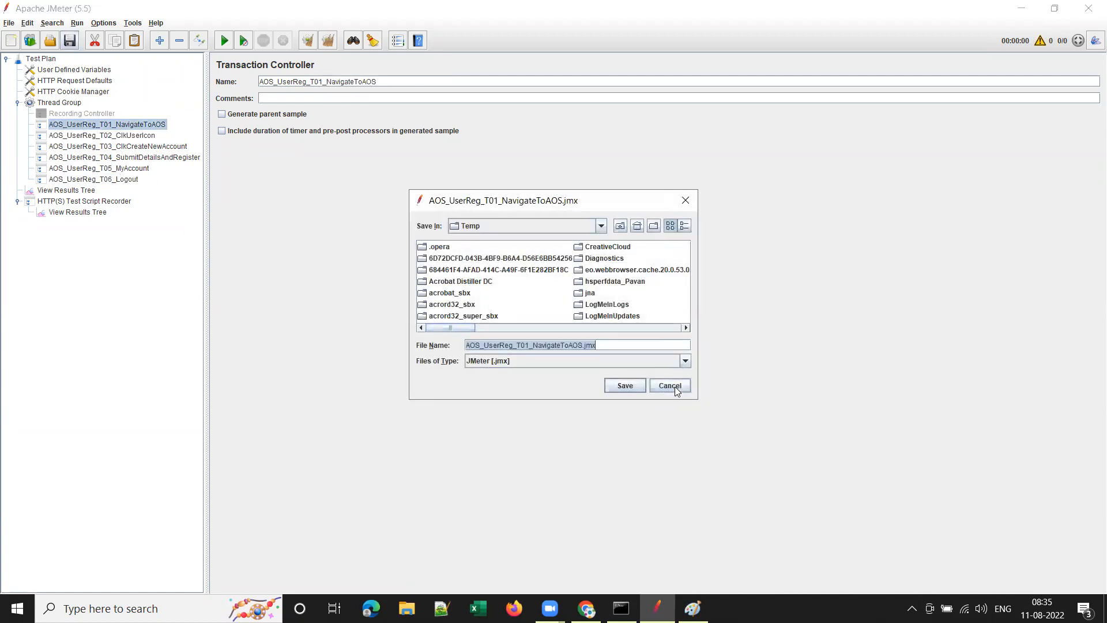
left_click(676, 390)
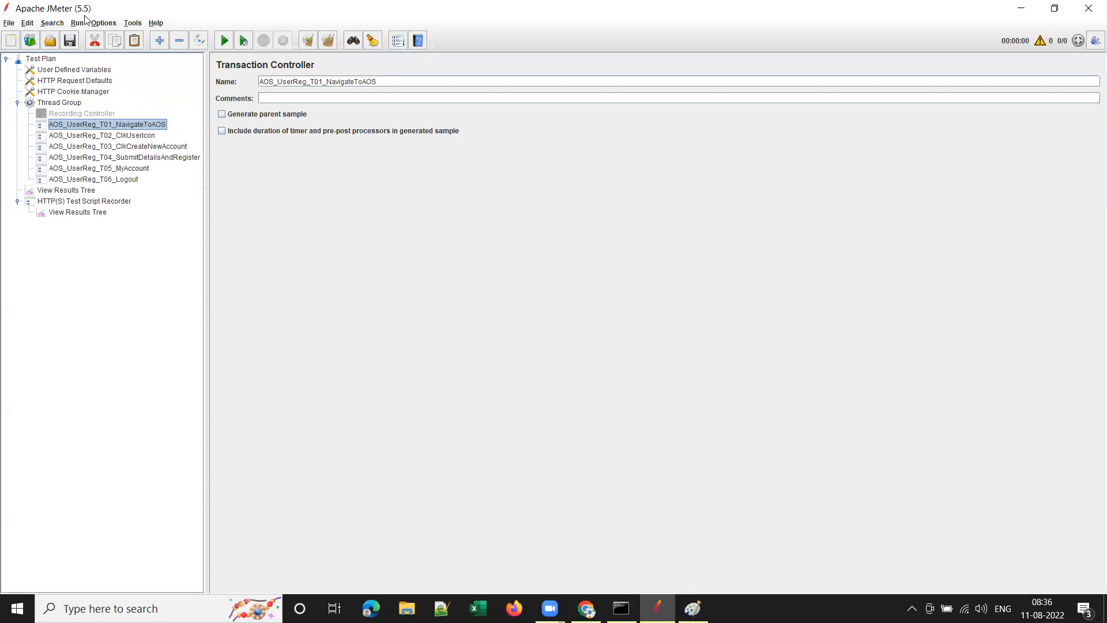
left_click(407, 608)
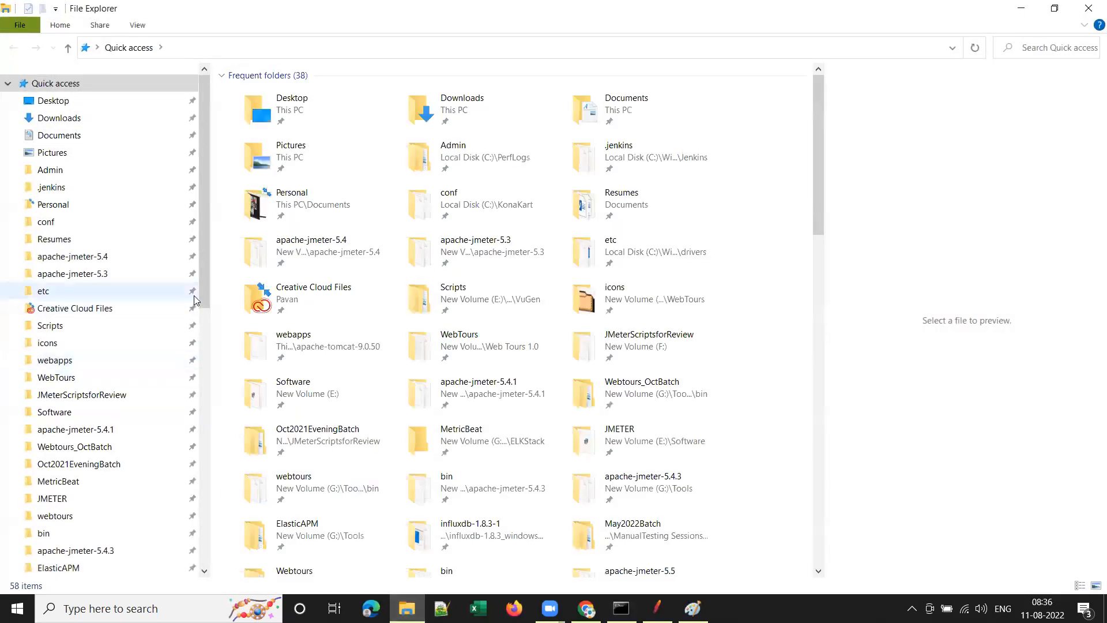
Open G:\Tools\apache-jmeter-5.5\bin in File Explorer, then go to the Google Slides deck.
scroll(203, 250, "down", 3)
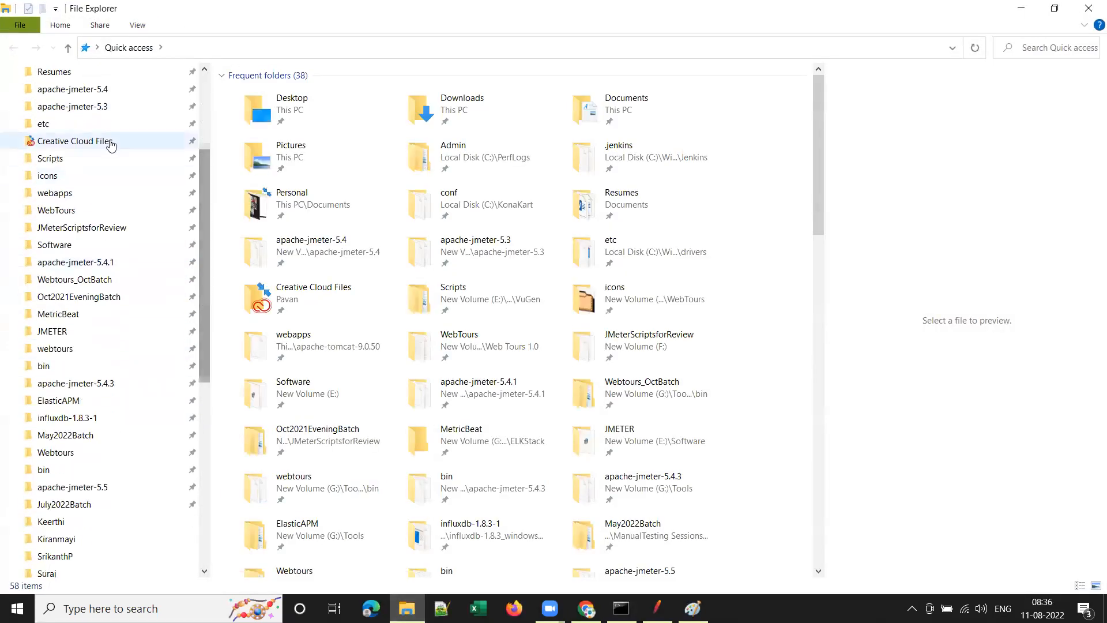
scroll(202, 324, "up", 3)
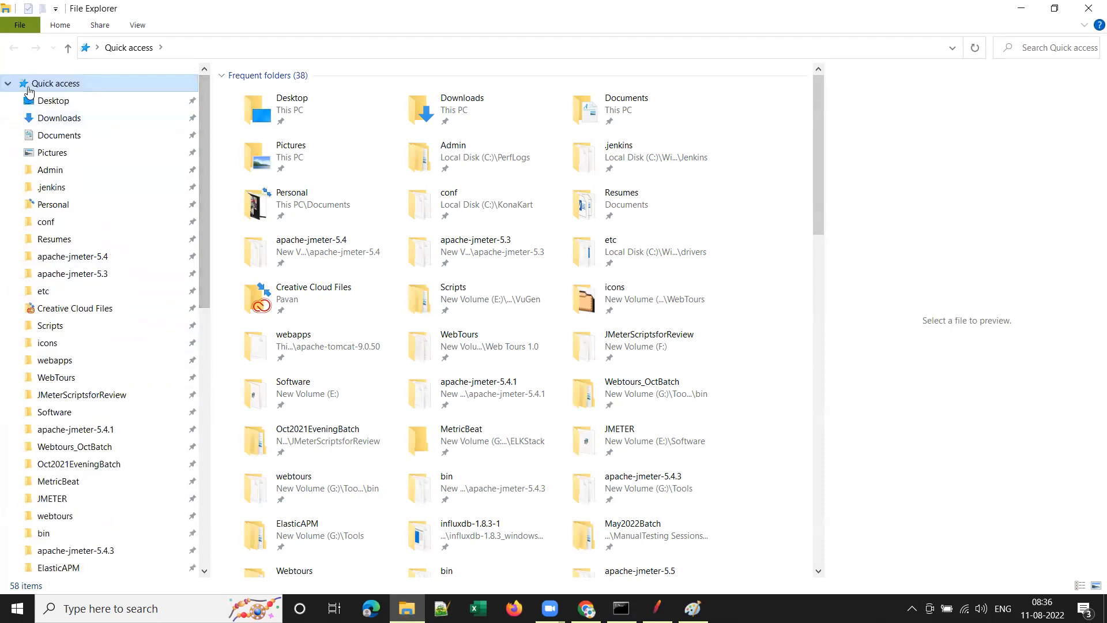
scroll(93, 271, "down", 2)
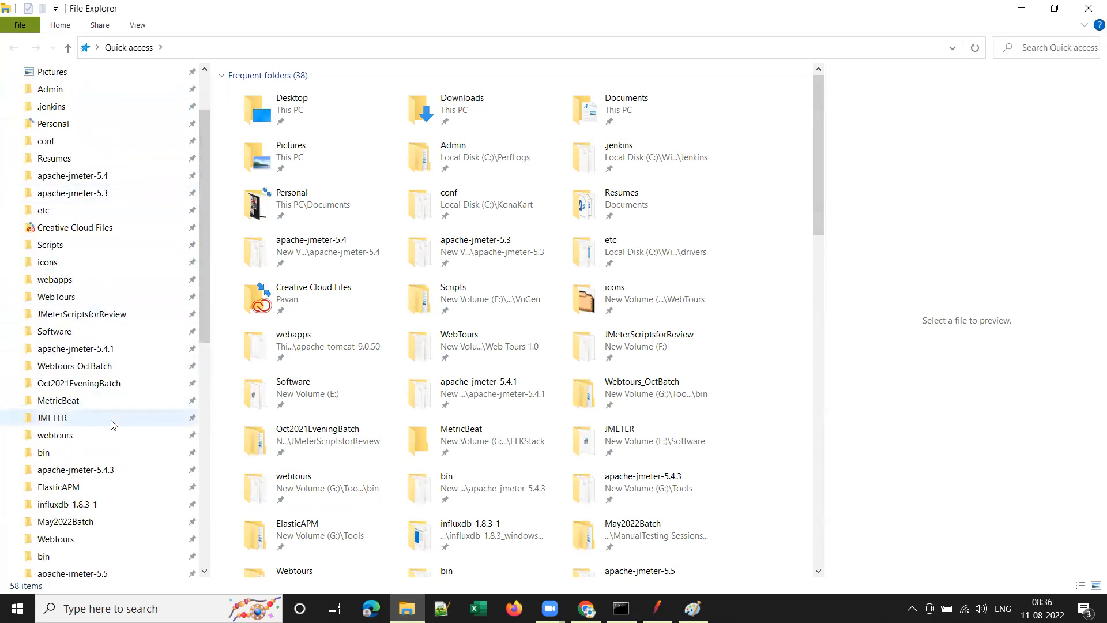
scroll(115, 507, "down", 1)
left_click(74, 538)
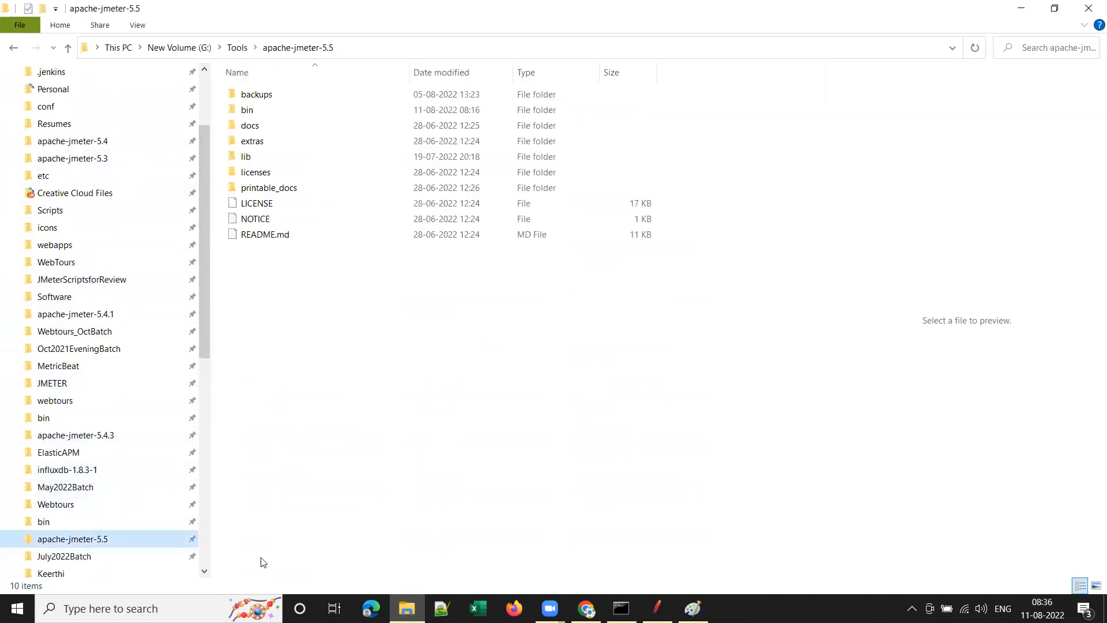
double_click(252, 111)
scroll(389, 426, "down", 7)
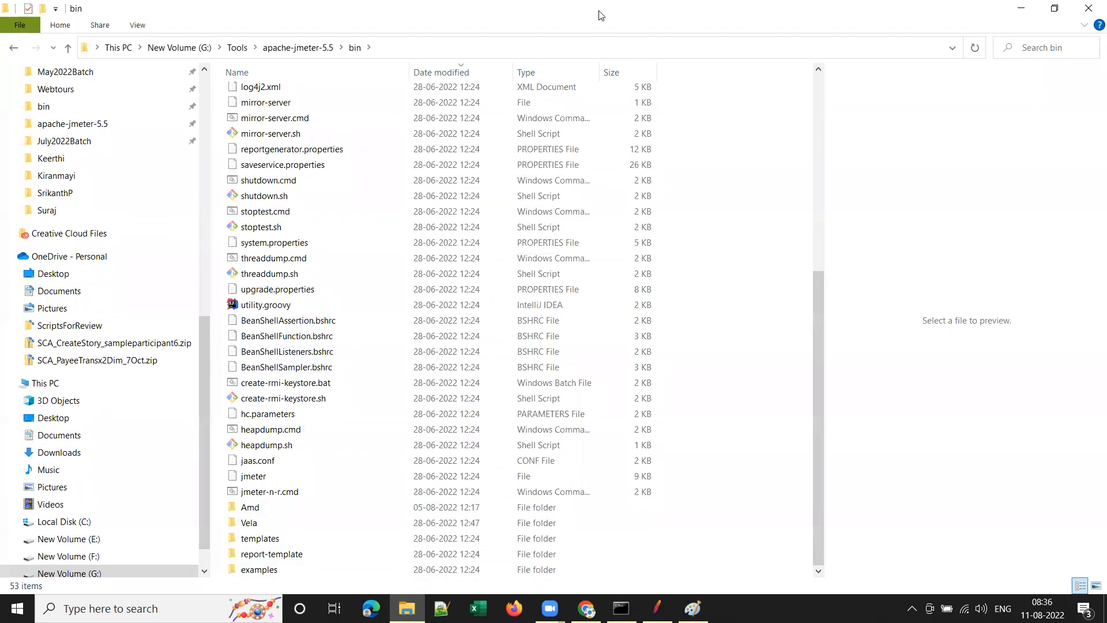
key("alt+Tab")
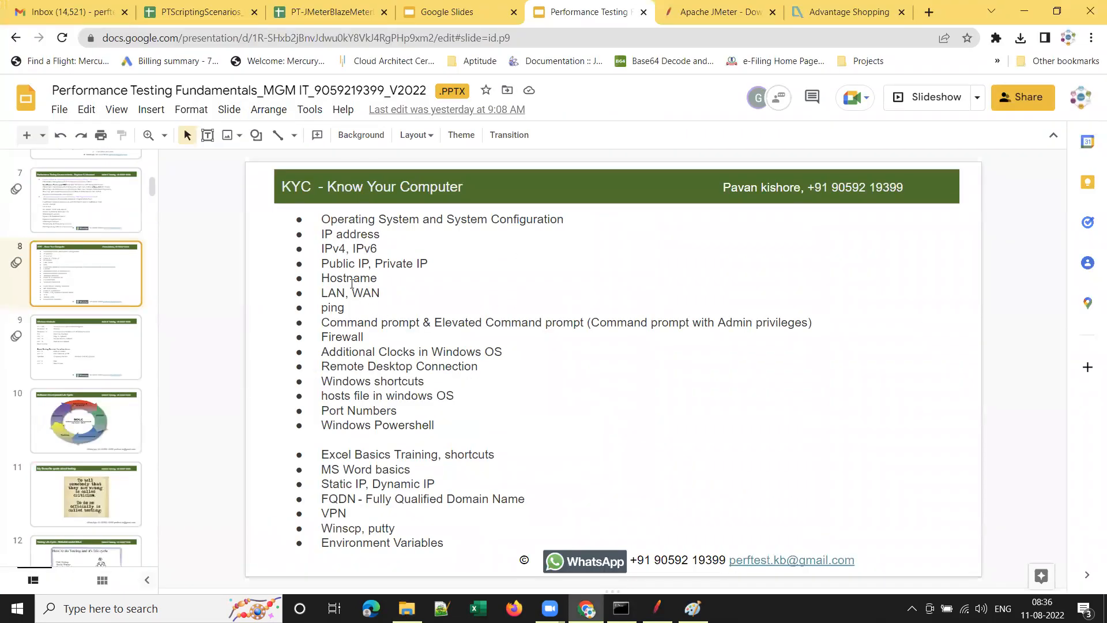
Highlight the 'Windows shortcuts' bullet on the Know Your Computer slide, then minimize Chrome.
left_click_drag(431, 382, 320, 382)
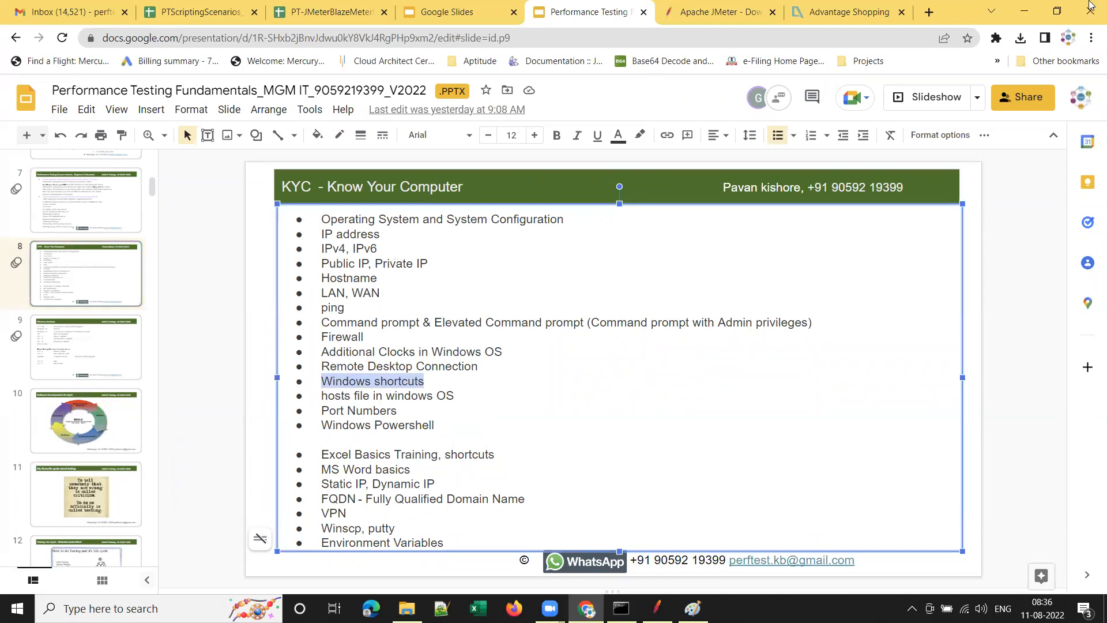
left_click(1023, 12)
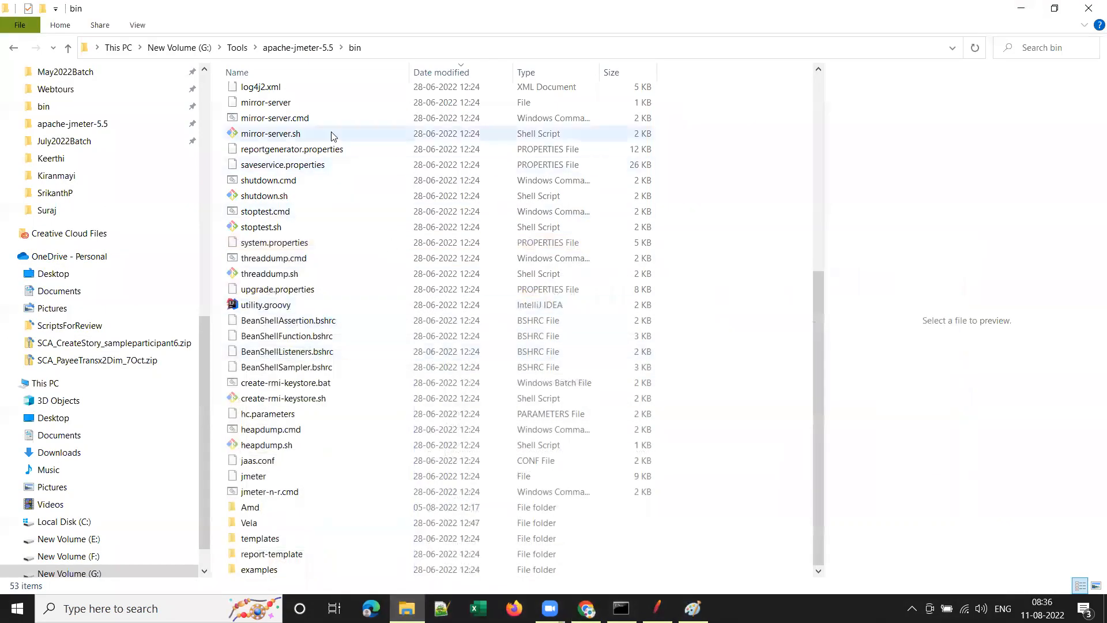
Create a new folder named AOS inside apache-jmeter-5.5\bin.
right_click(731, 139)
mouse_move(773, 350)
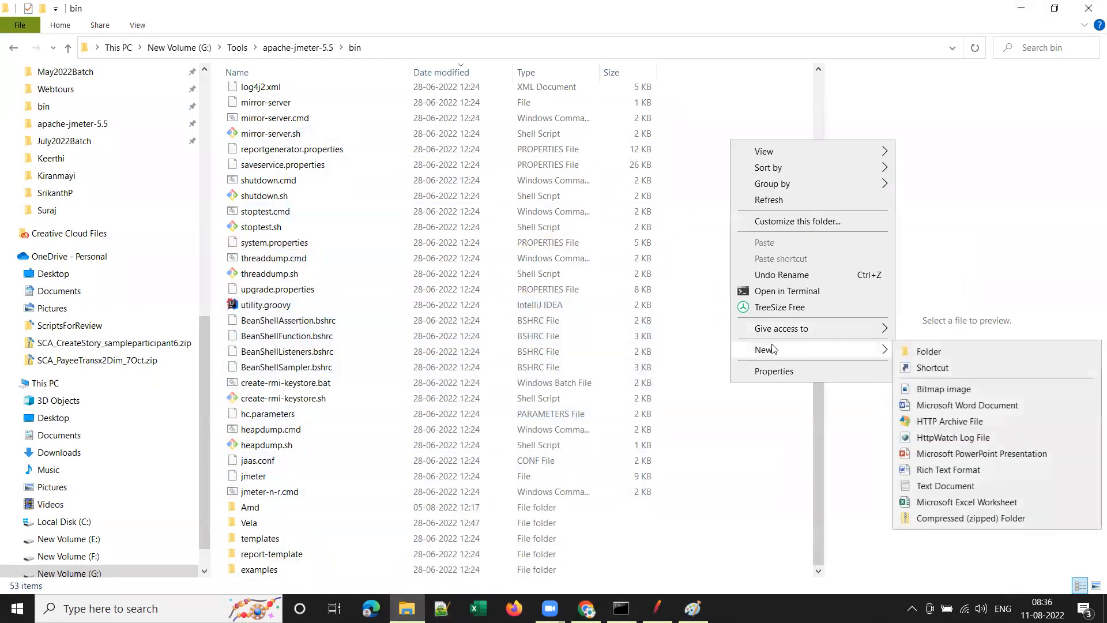
left_click(945, 353)
type("AOS")
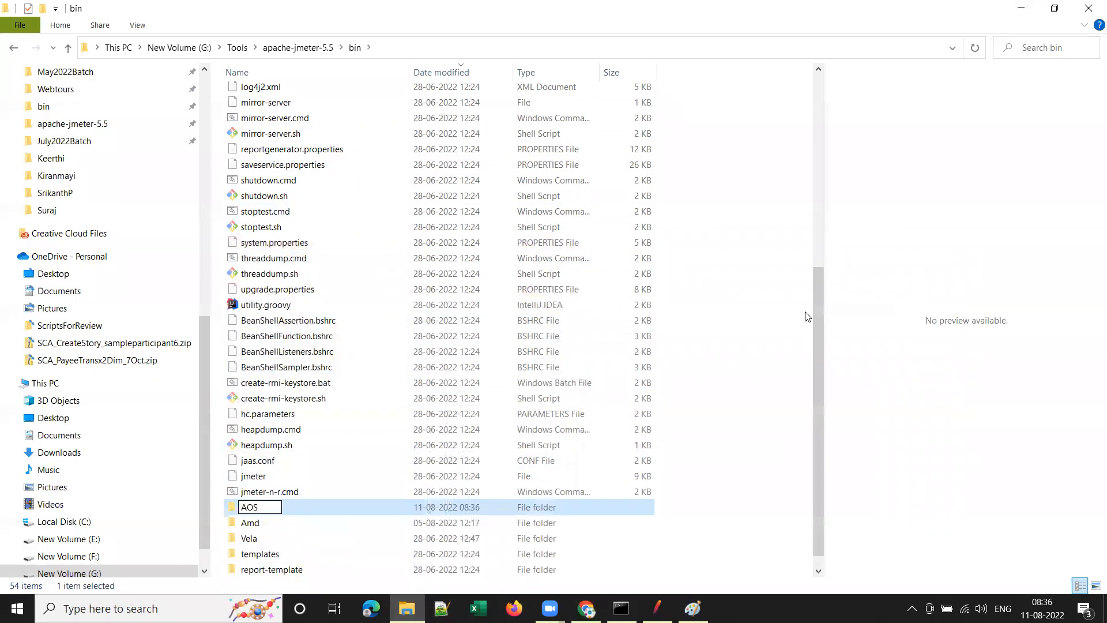
key("Return")
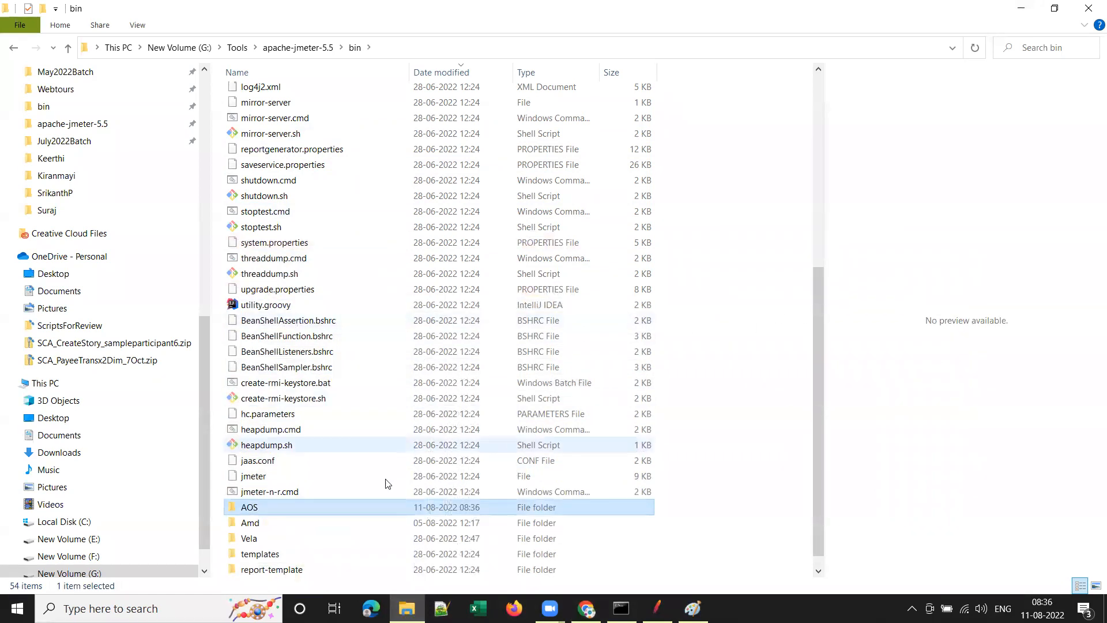
Open the AOS folder, copy its full path, and return to JMeter's Save dialog.
double_click(254, 512)
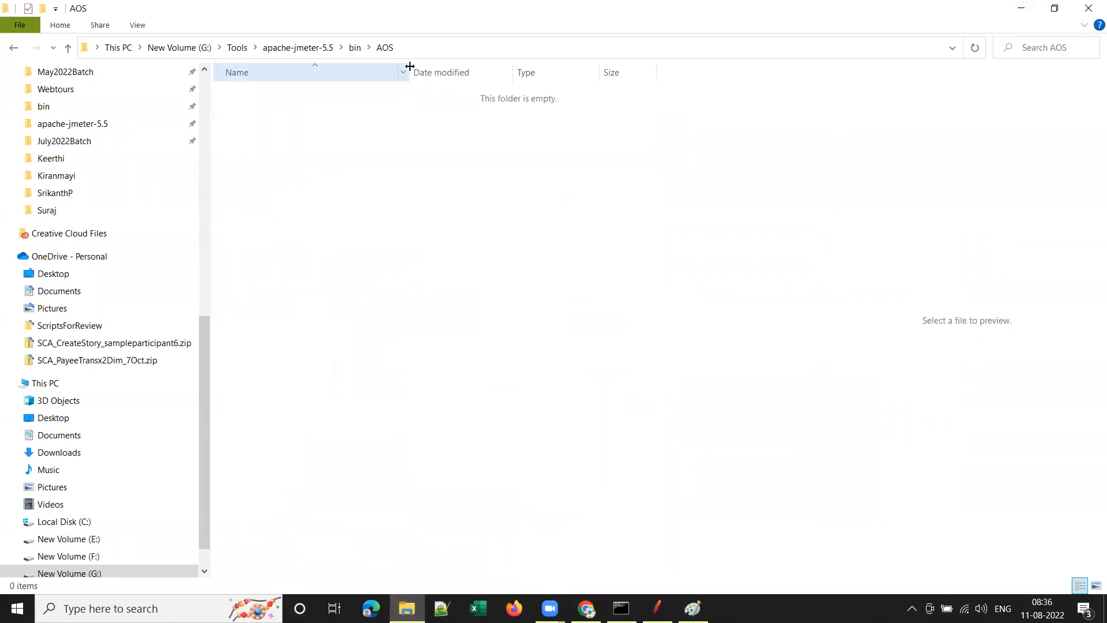
left_click(434, 48)
key("ctrl+c")
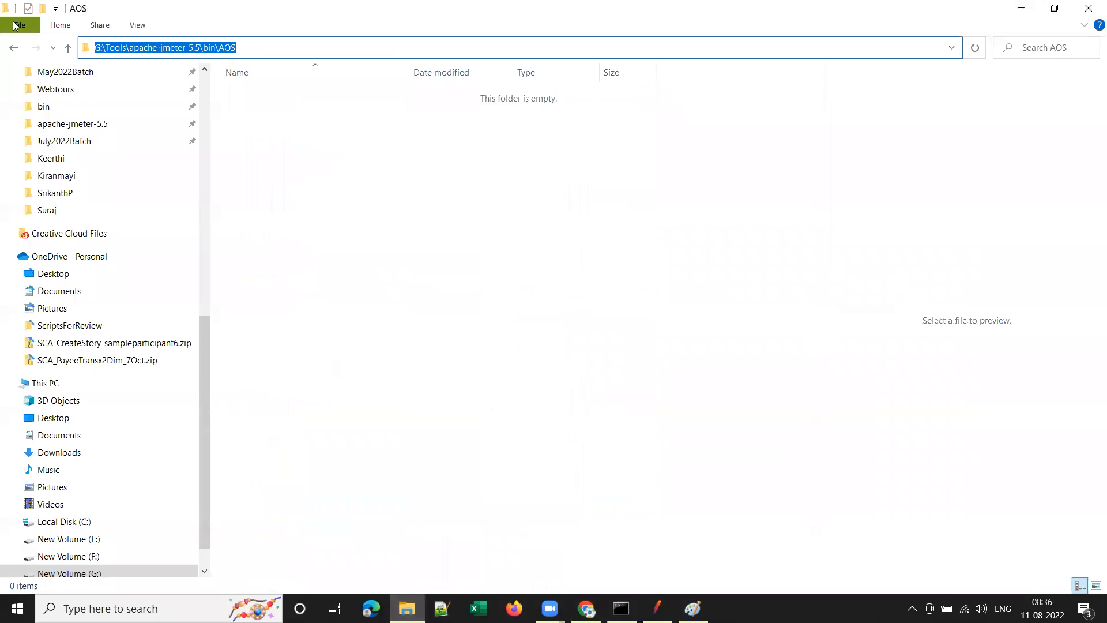
key("alt+Tab")
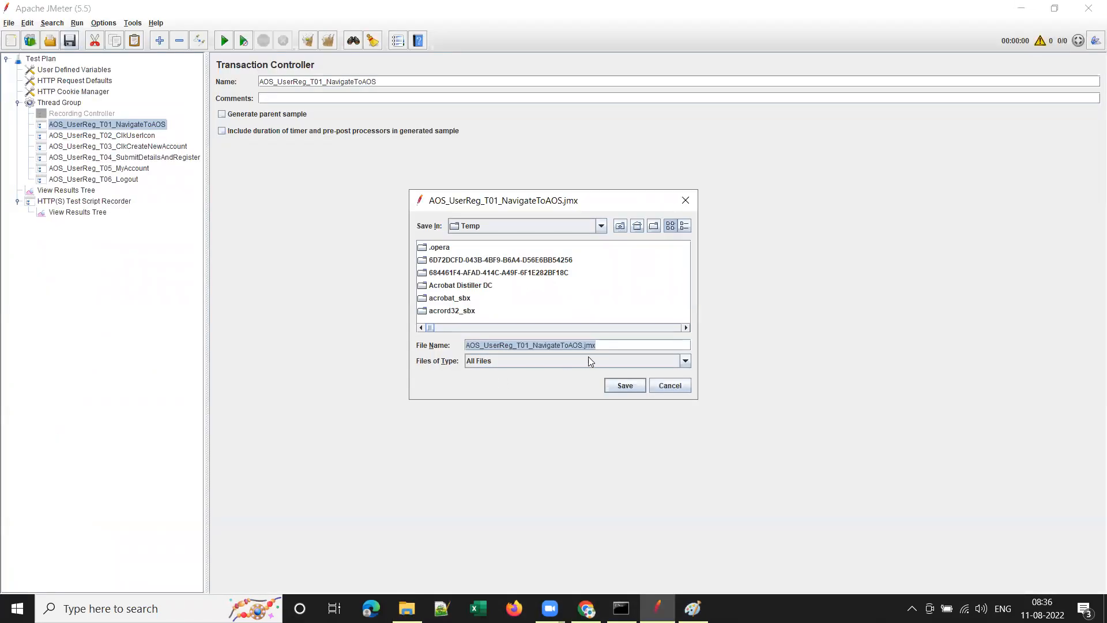
Go into the pasted AOS folder path and type the AOS_UserReg file name.
key("ctrl+v")
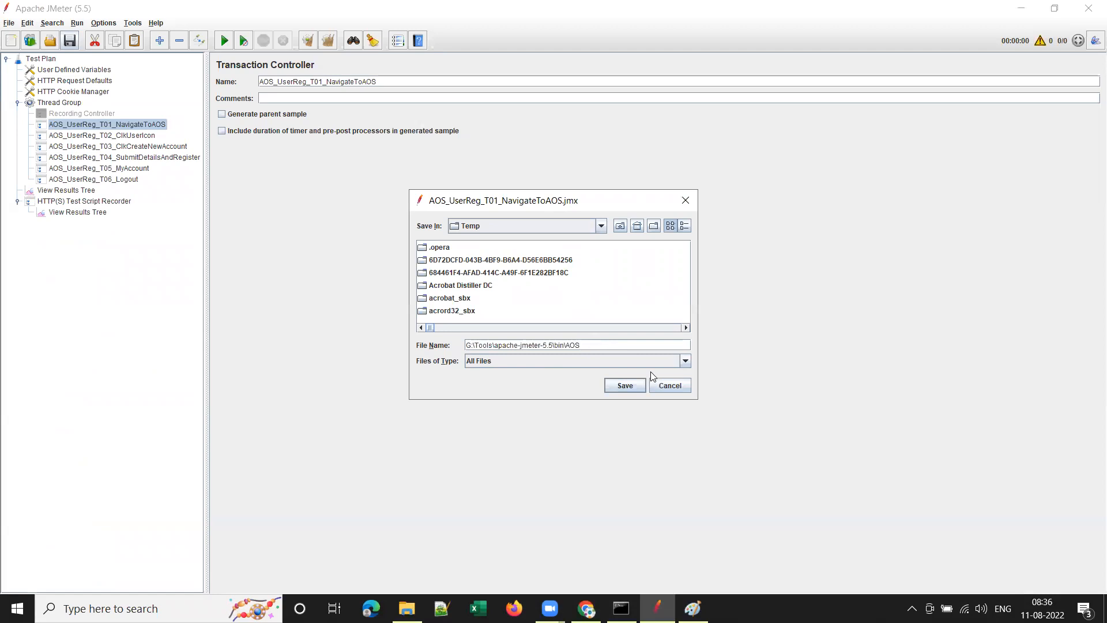
key("Return")
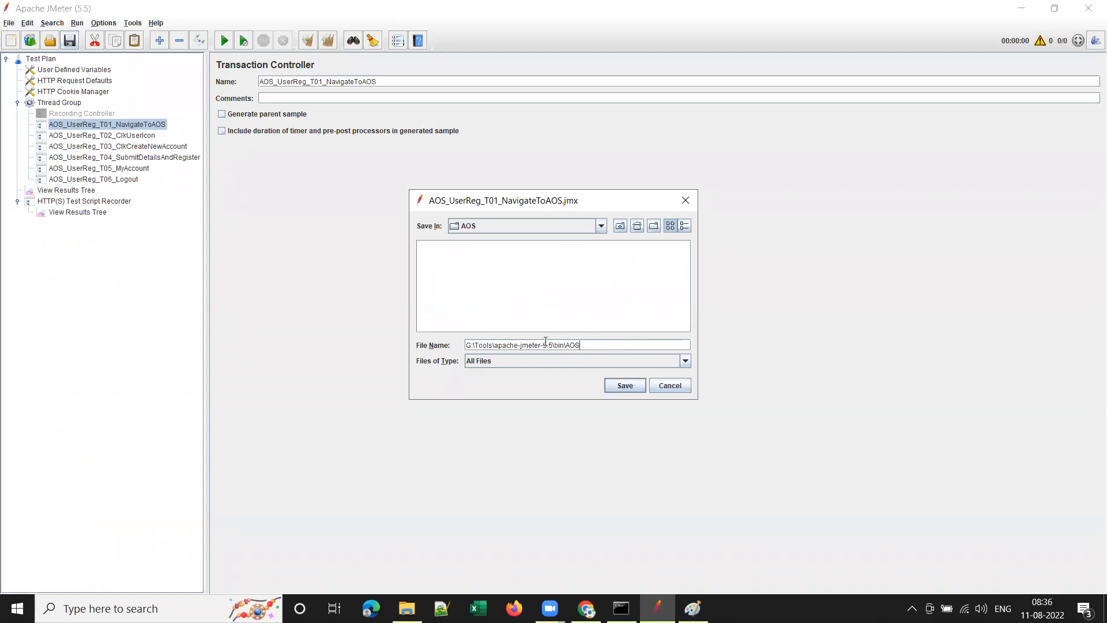
triple_click(545, 344)
type("AOS_U")
key("BackSpace")
type("uSR")
key("BackSpace")
key("BackSpace")
key("BackSpace")
type("UserReg_Rec1_11Aug")
Correct the name to AOS_UserReg_Rec1_11Aug.jmx and save the test plan.
left_click_drag(538, 344, 560, 345)
left_click_drag(514, 345, 466, 345)
left_click(531, 346)
left_click_drag(571, 346, 531, 345)
left_click(531, 345)
type("1")
left_click(625, 385)
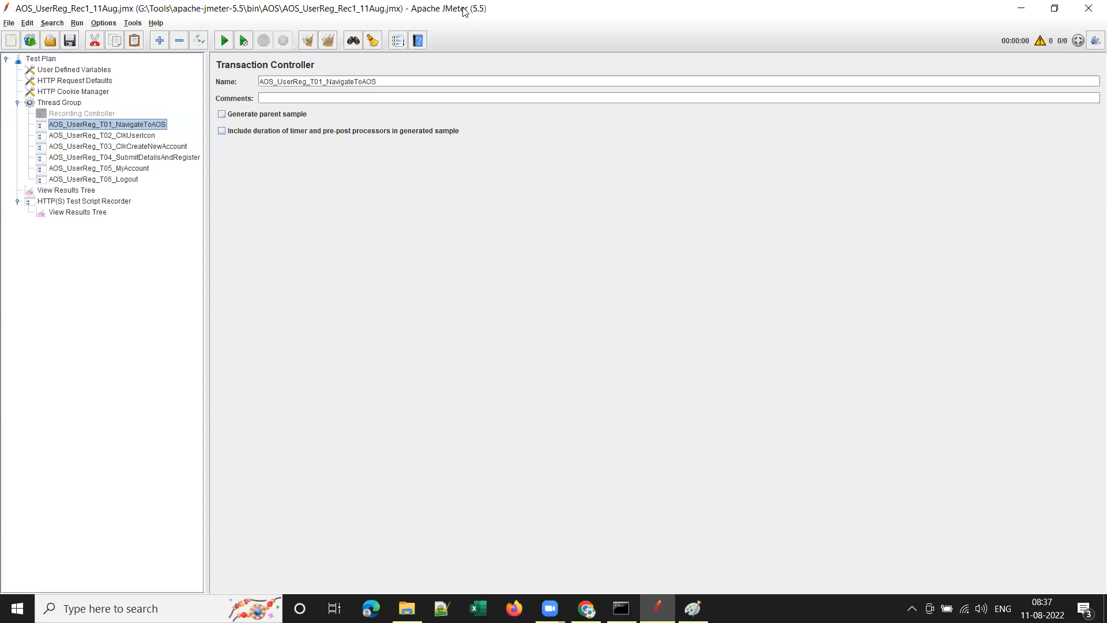
Point the recorder at AOS_UserReg_T01_NavigateToAOS with 'Do not group samplers' and Prefix naming.
left_click(72, 201)
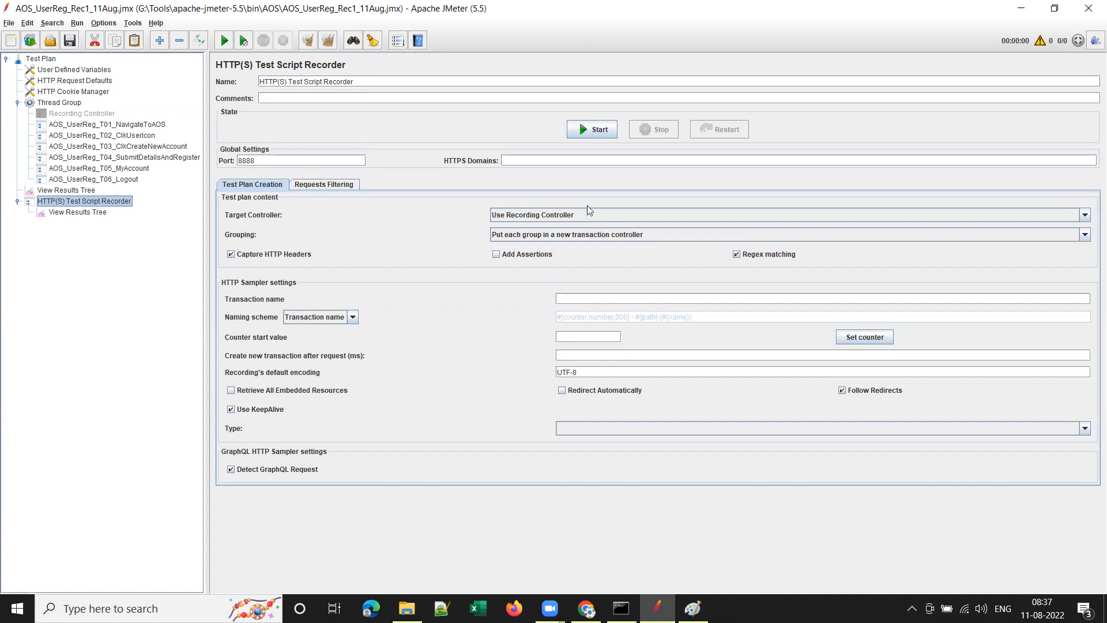
left_click(676, 215)
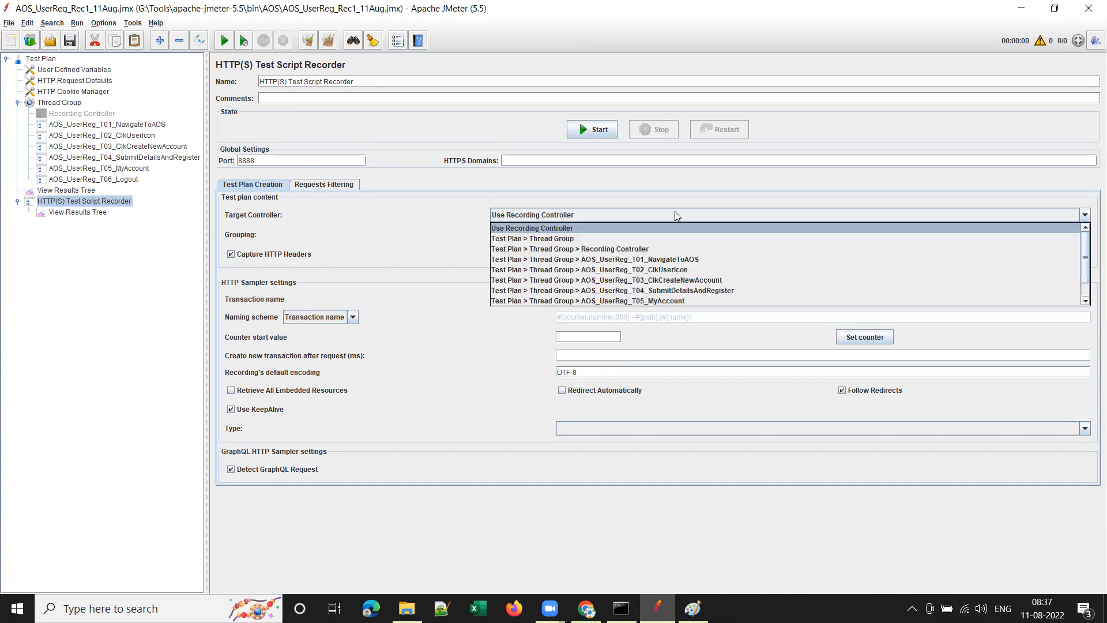
left_click(684, 260)
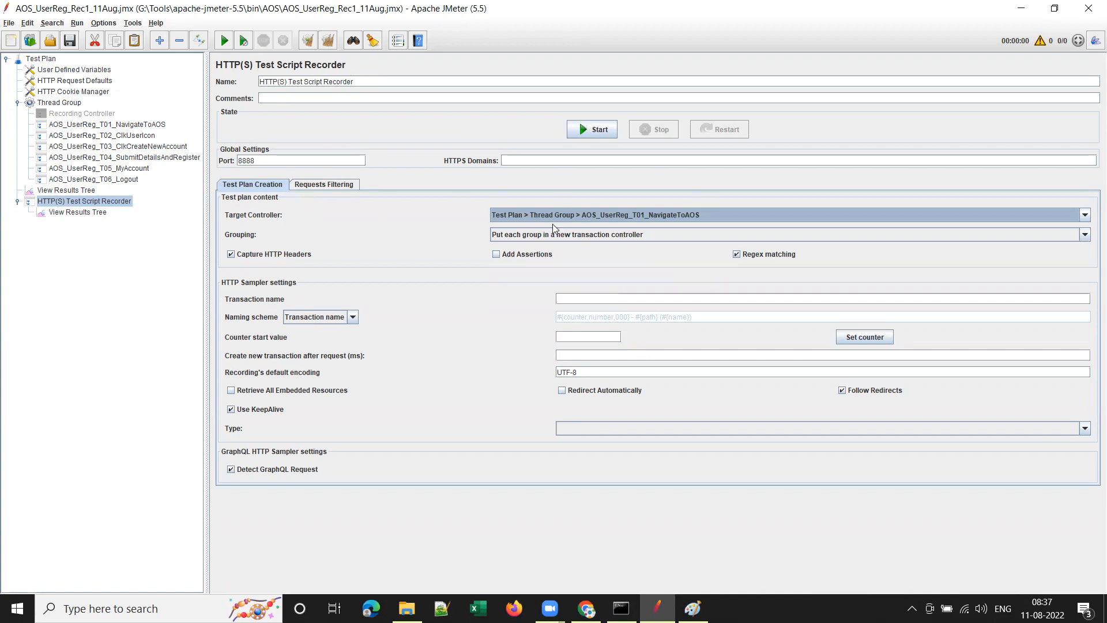
left_click(623, 232)
left_click(579, 243)
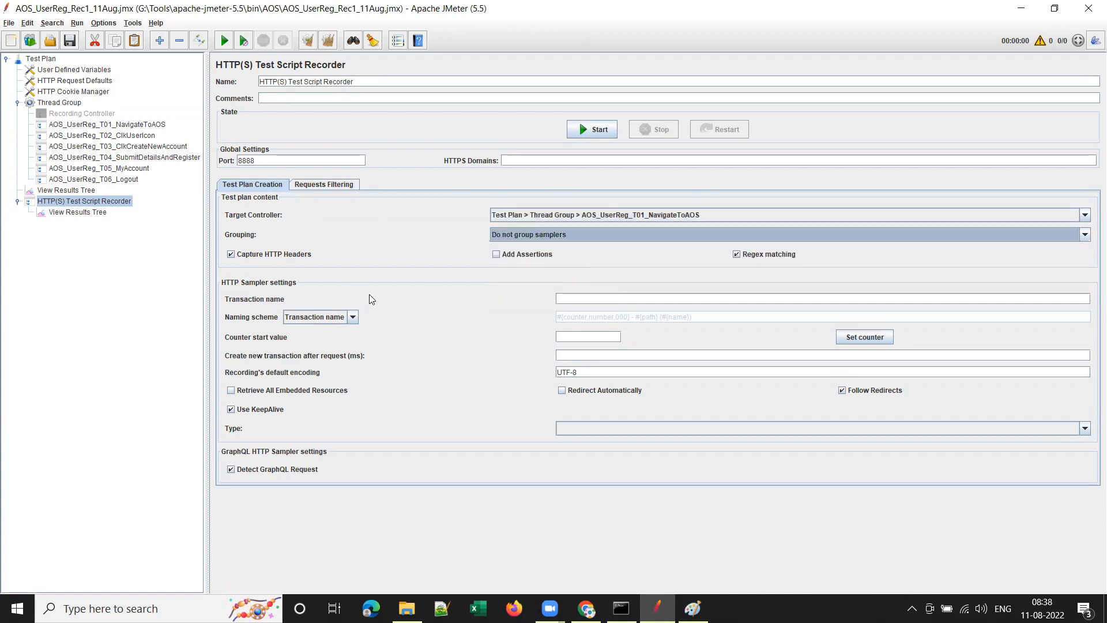
left_click(353, 319)
left_click(330, 331)
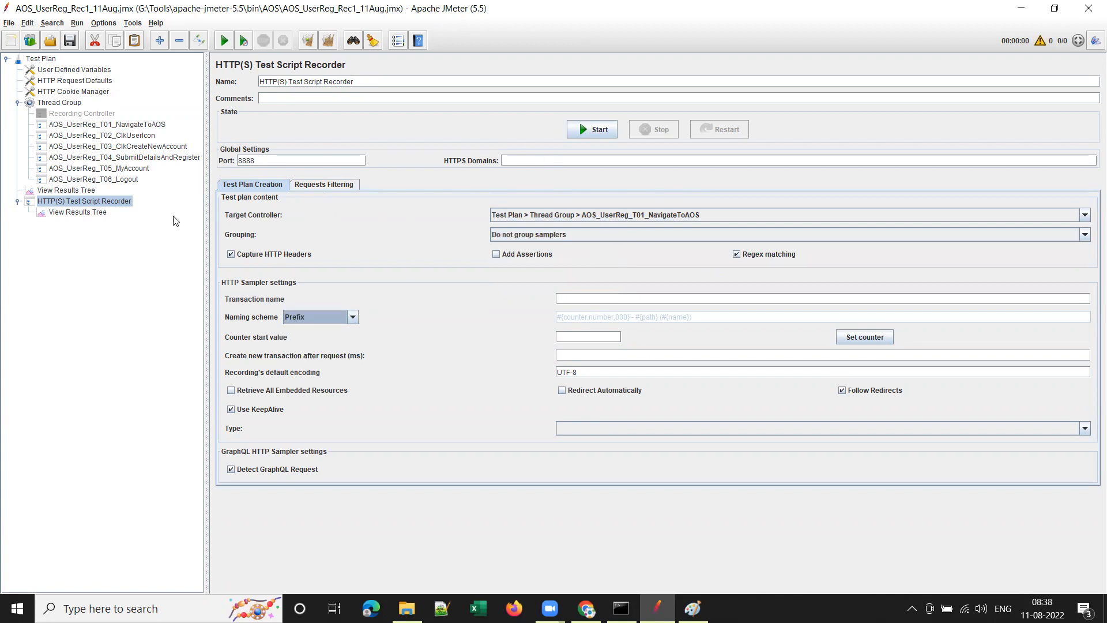
left_click(86, 213)
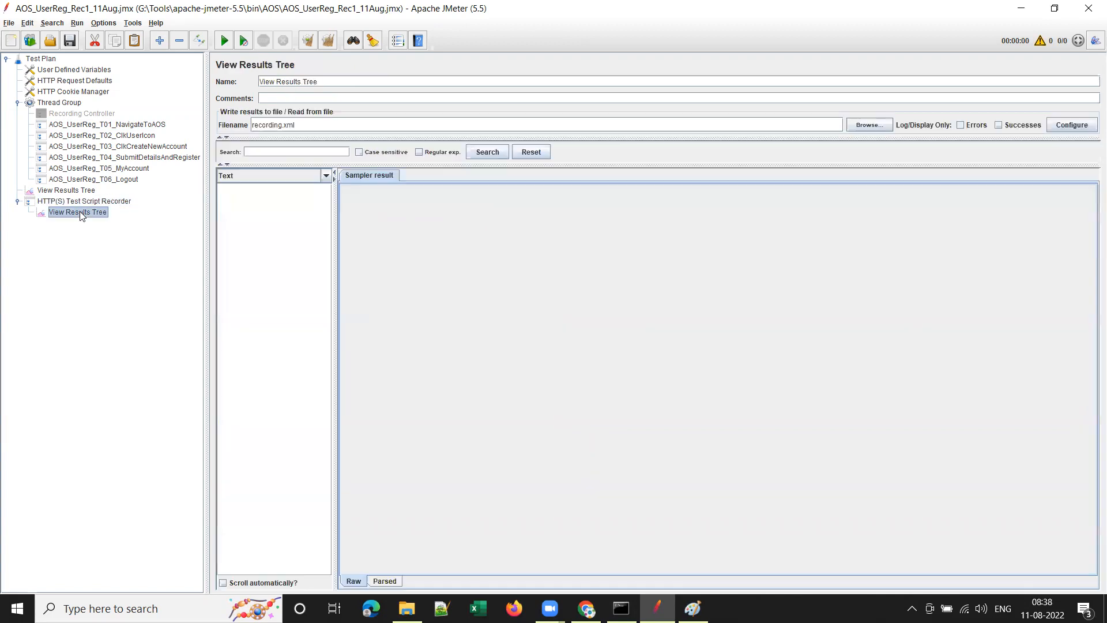
Rename the recorder's View Results Tree output file to AOSUserReg_recording.xml.
left_click(254, 125)
type("AOSuS")
key("BackSpace")
key("BackSpace")
key("BackSpace")
key("BackSpace")
type("UserReg_")
left_click(45, 60)
left_click(65, 70)
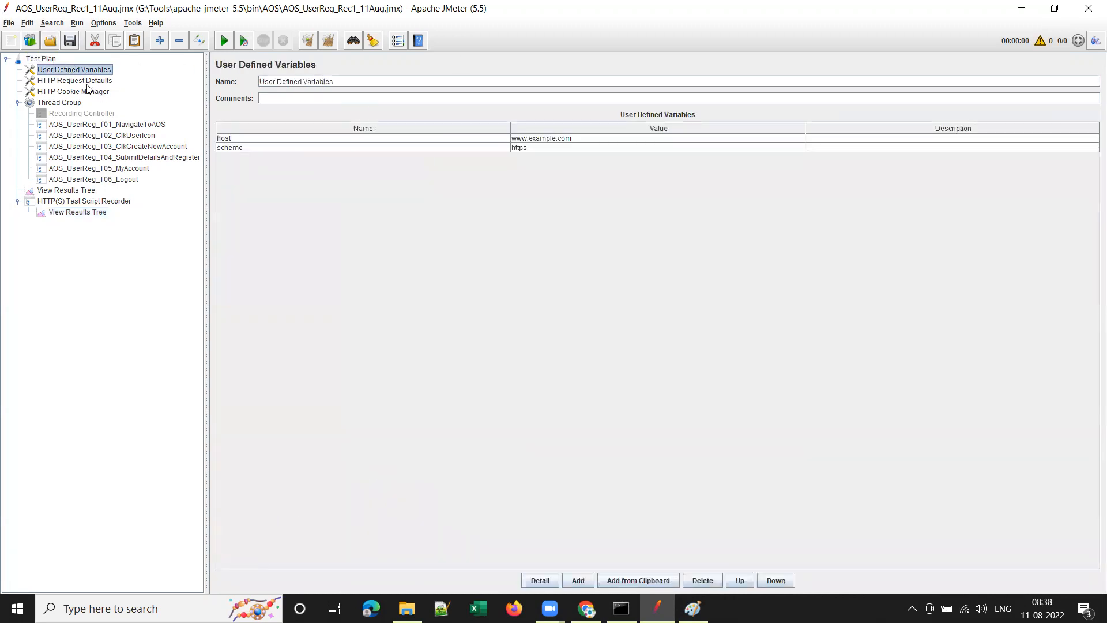
left_click(69, 102)
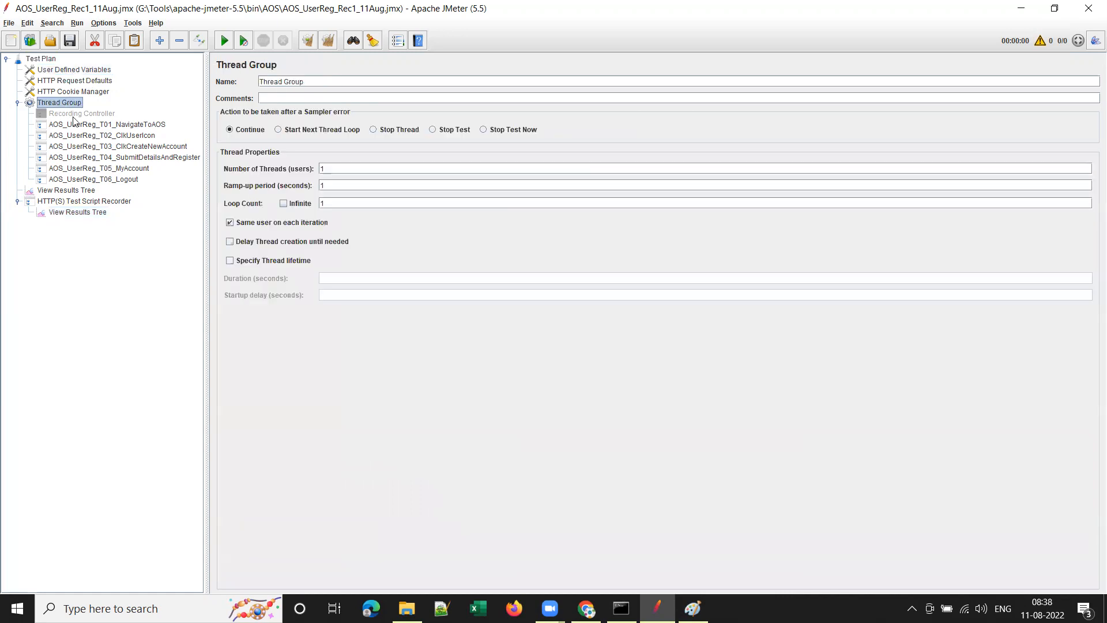
left_click(80, 190)
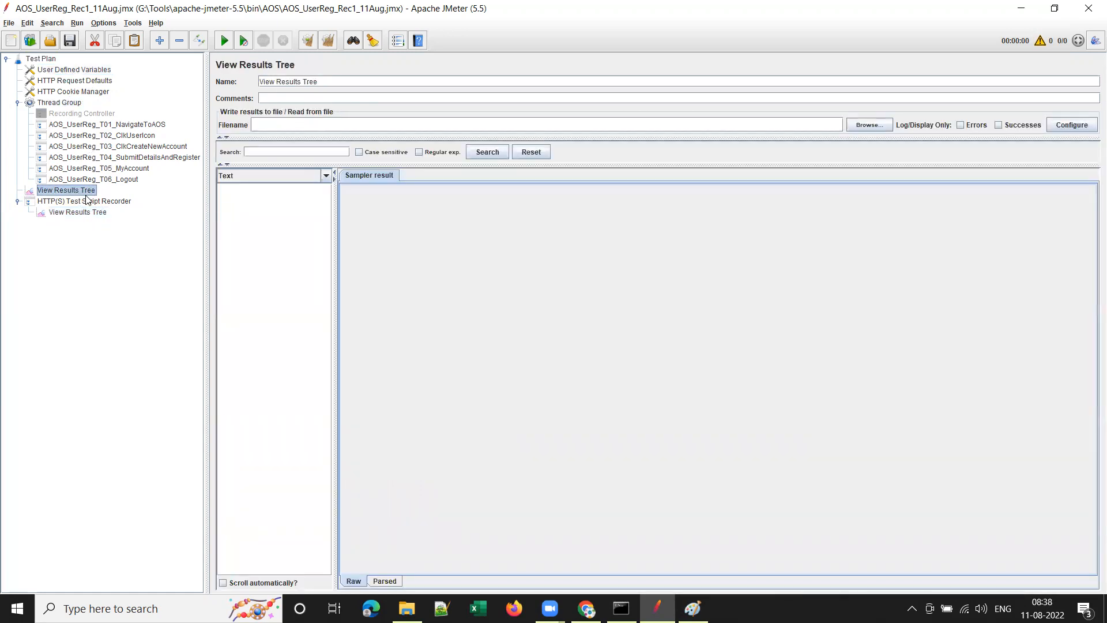
left_click(80, 202)
left_click(81, 212)
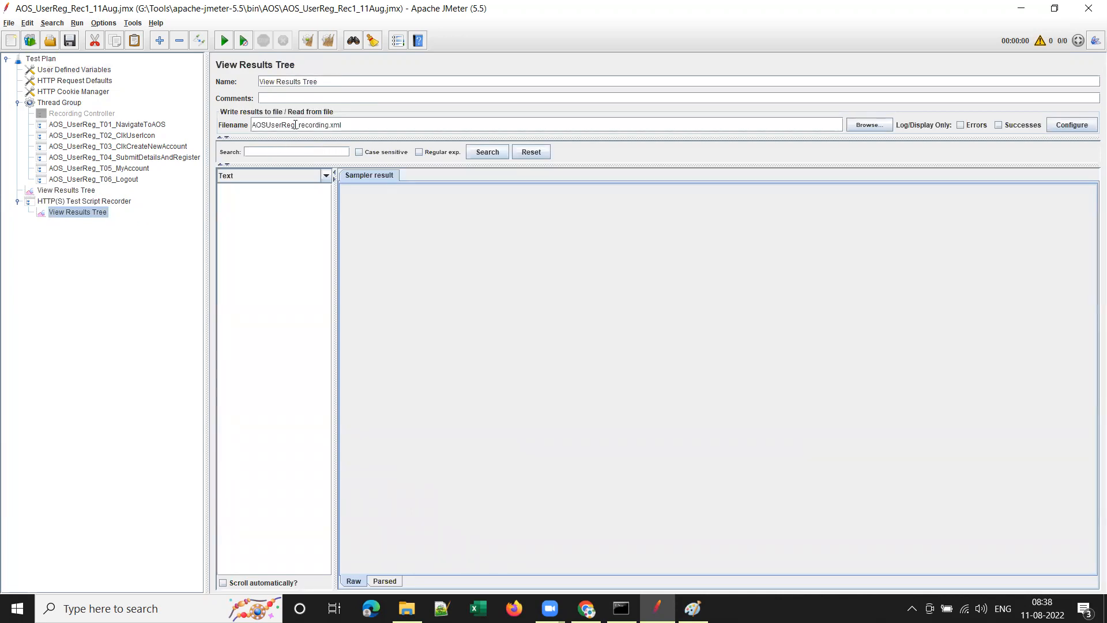
left_click_drag(296, 126, 252, 125)
left_click(348, 123)
Save the test plan and enable Options > Save automatically before run.
left_click(68, 43)
left_click(102, 23)
left_click(136, 146)
left_click(105, 201)
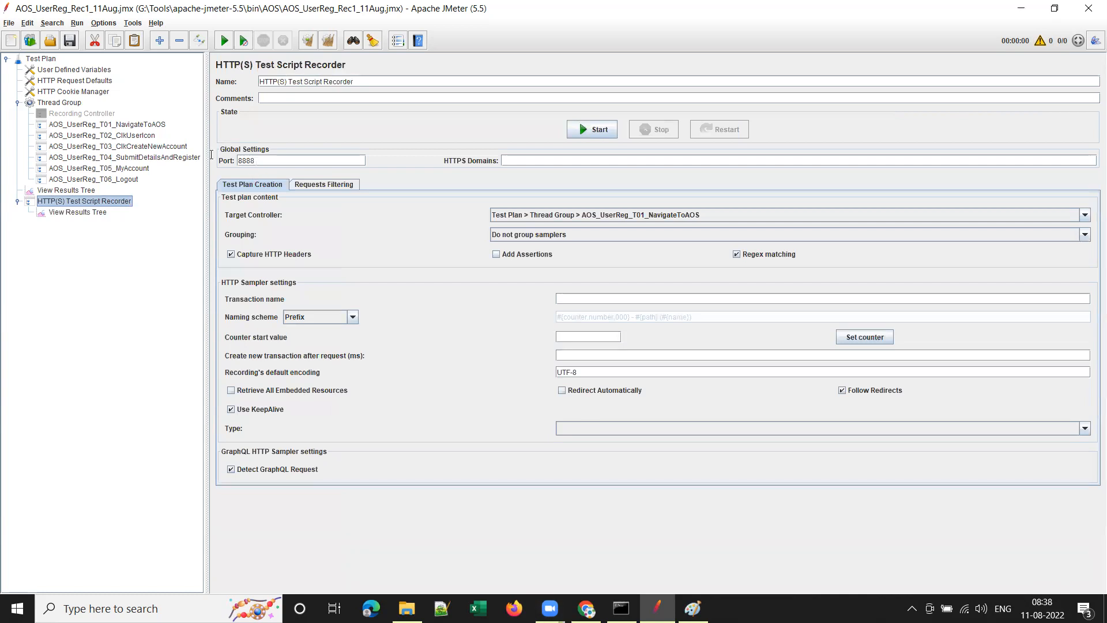
double_click(256, 161)
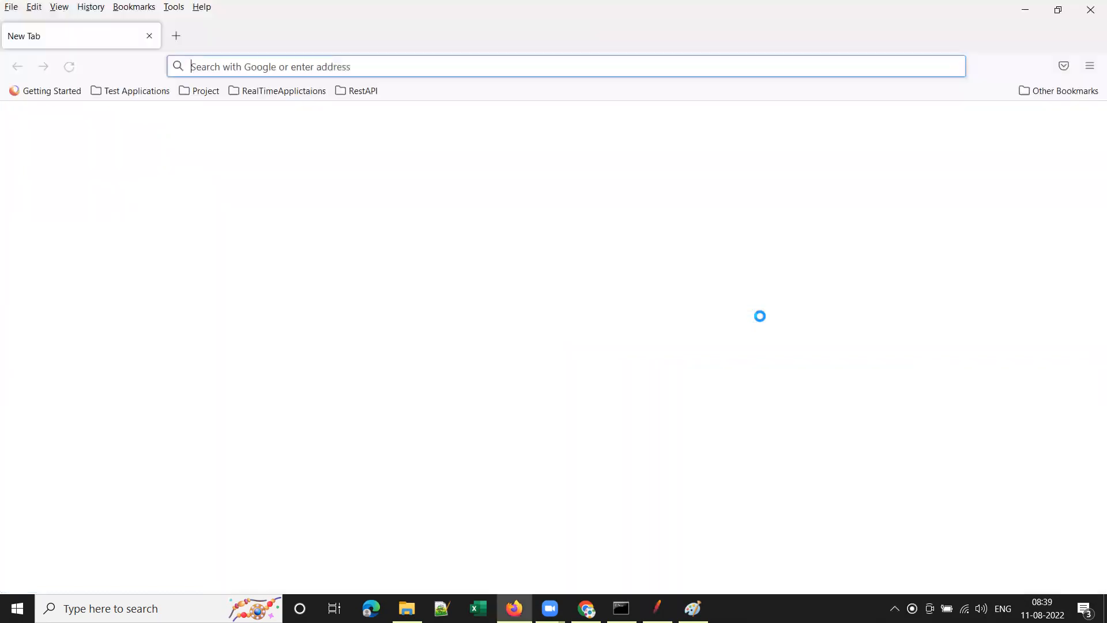
Set Firefox's manual proxy to localhost port 8888, also used for HTTPS.
left_click(1090, 66)
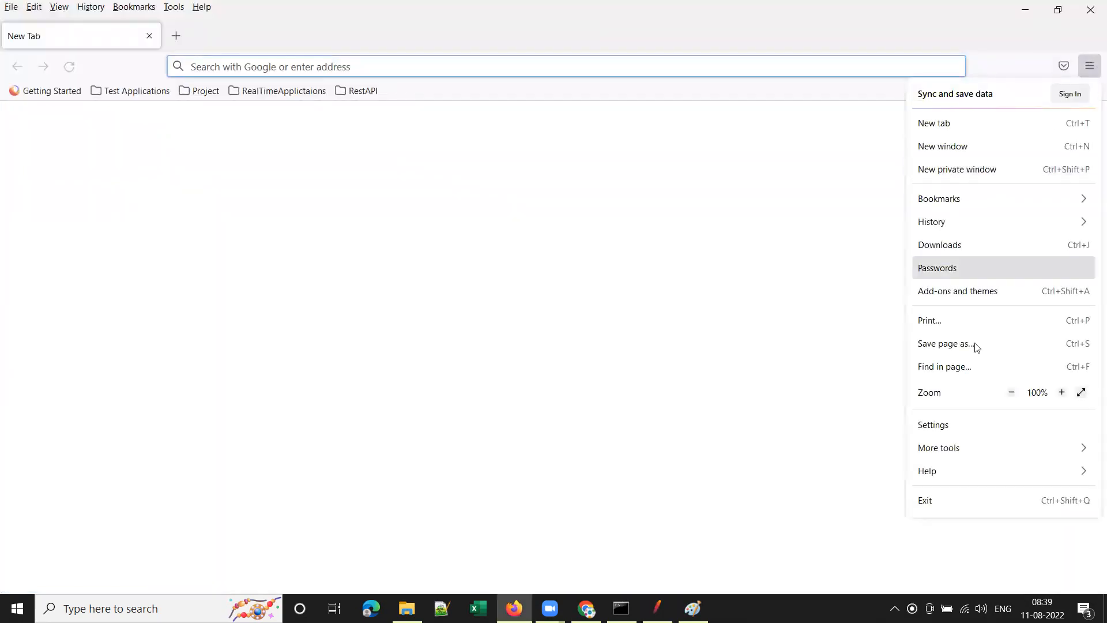
left_click(967, 432)
type("proxy")
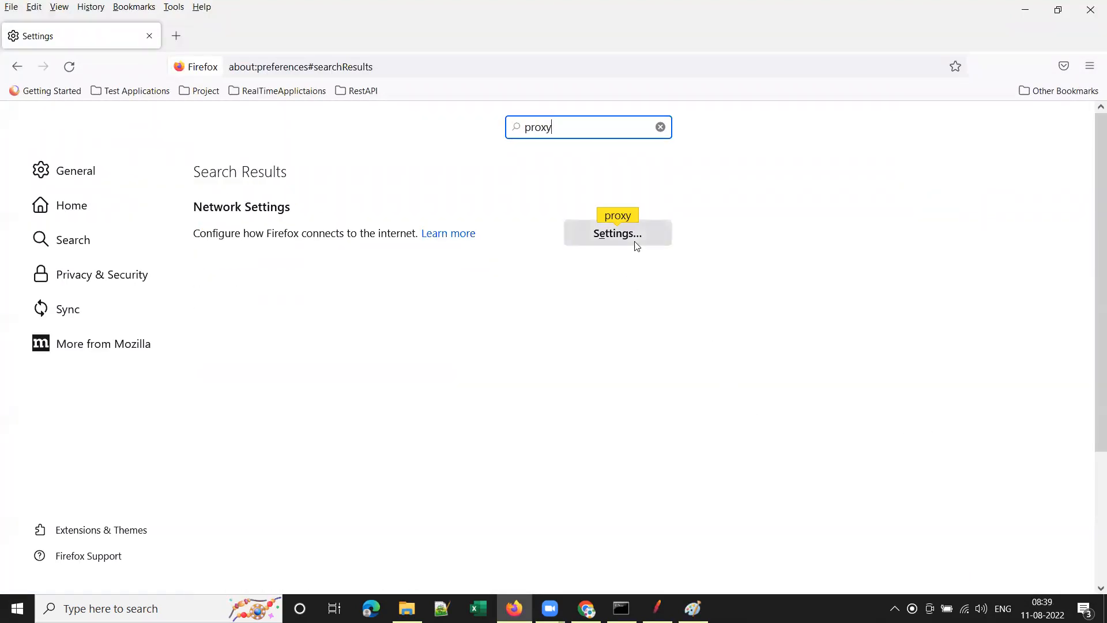
left_click(637, 246)
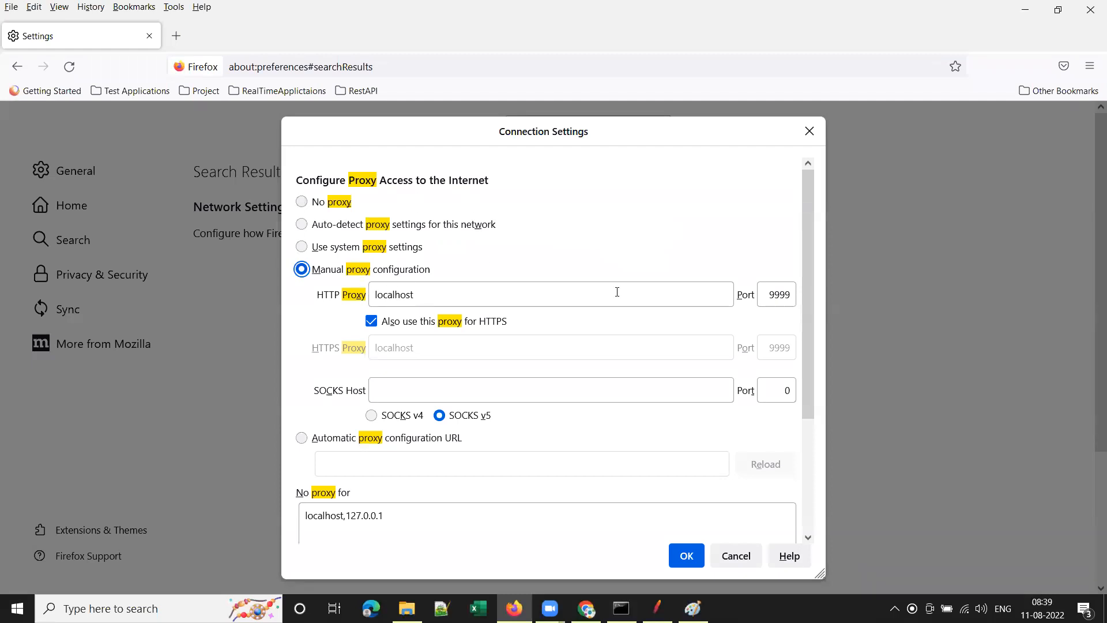
double_click(774, 301)
type("8888")
left_click(690, 557)
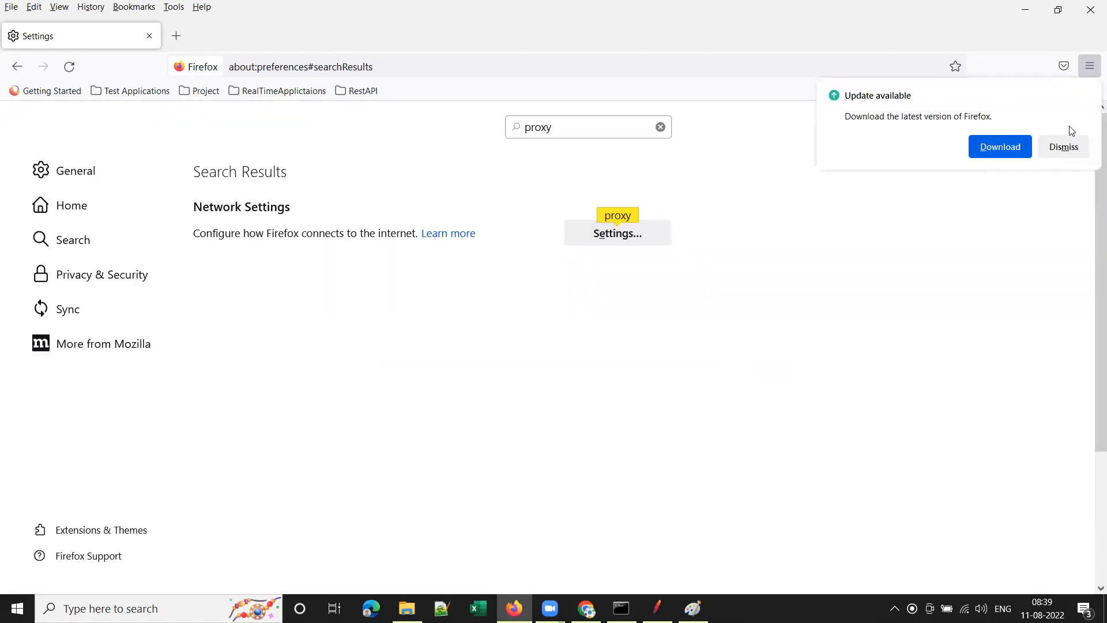
left_click(999, 152)
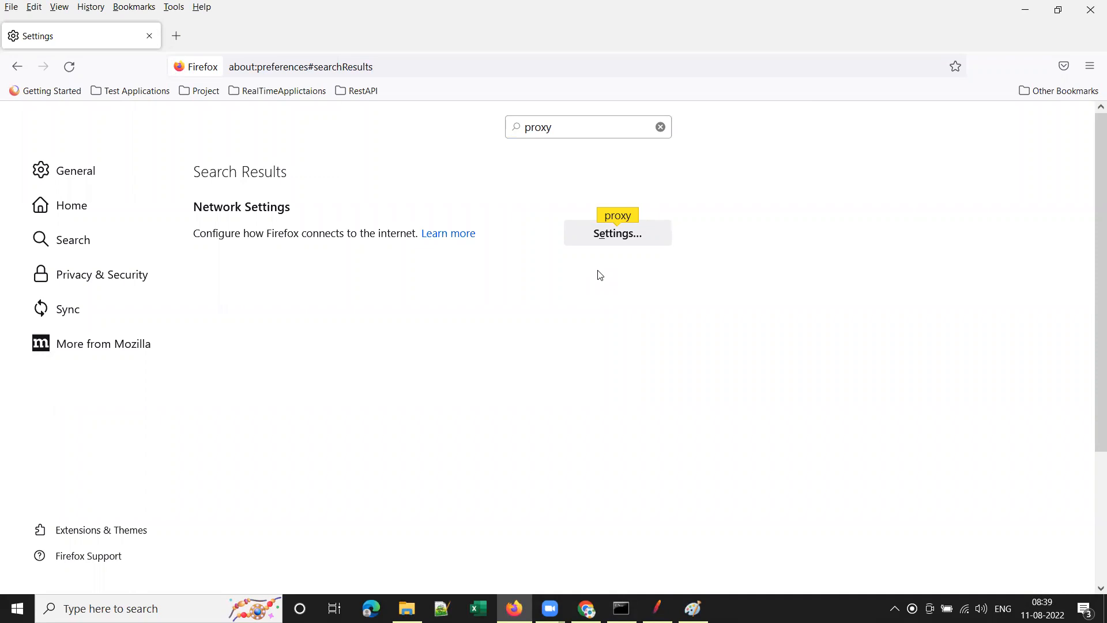
left_click(1090, 10)
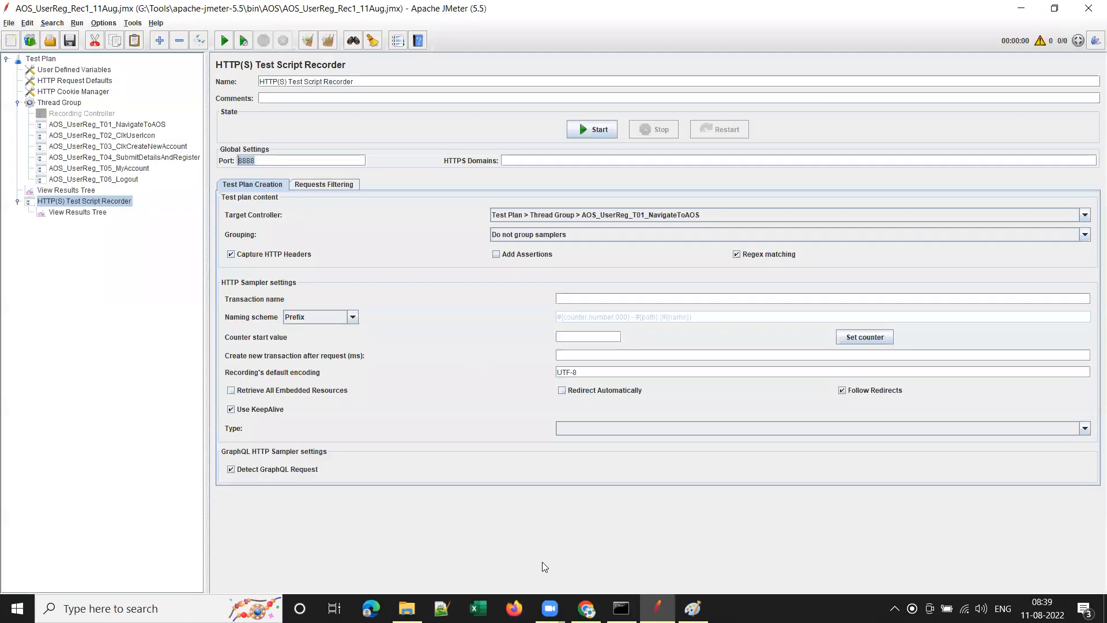
Start the HTTP(S) recorder, accept the root CA notice, and move the Transactions Control panel aside.
left_click(519, 606)
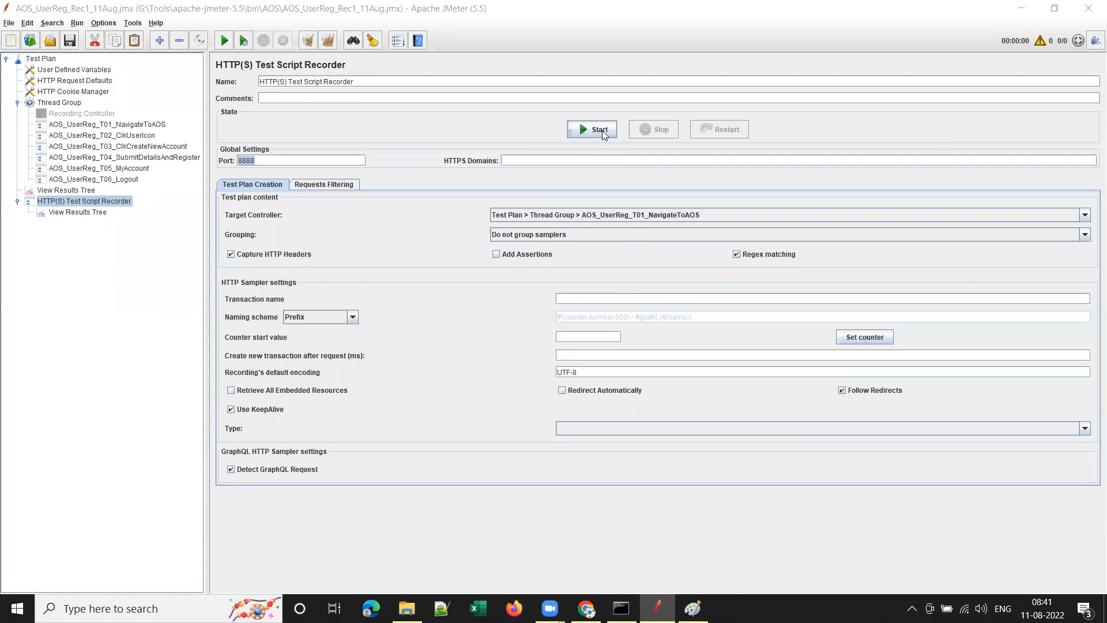
left_click(74, 203)
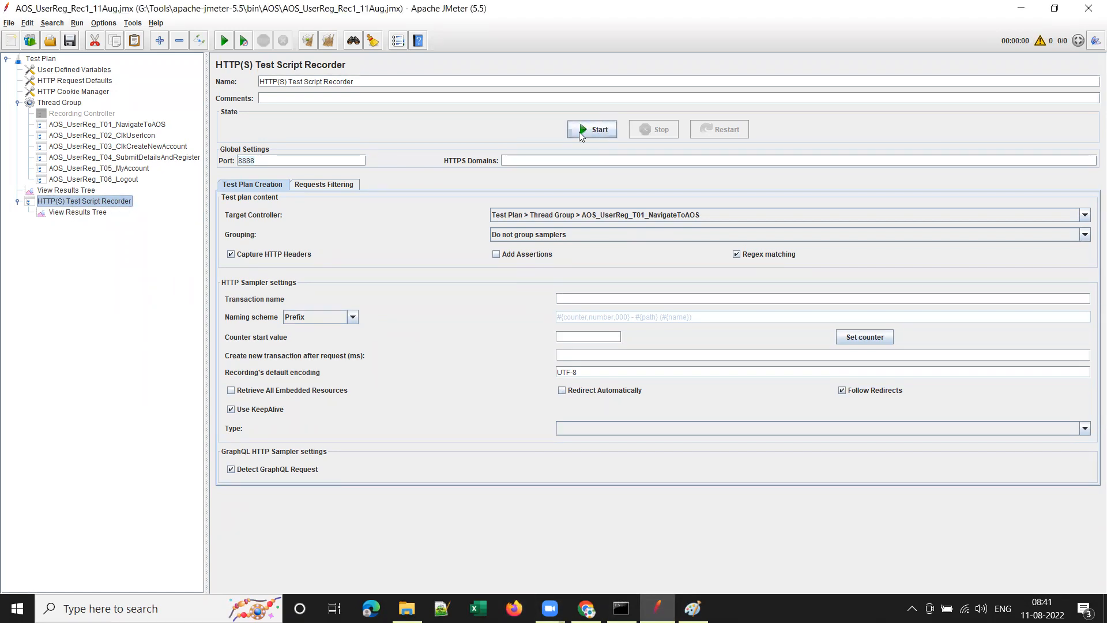
left_click(579, 131)
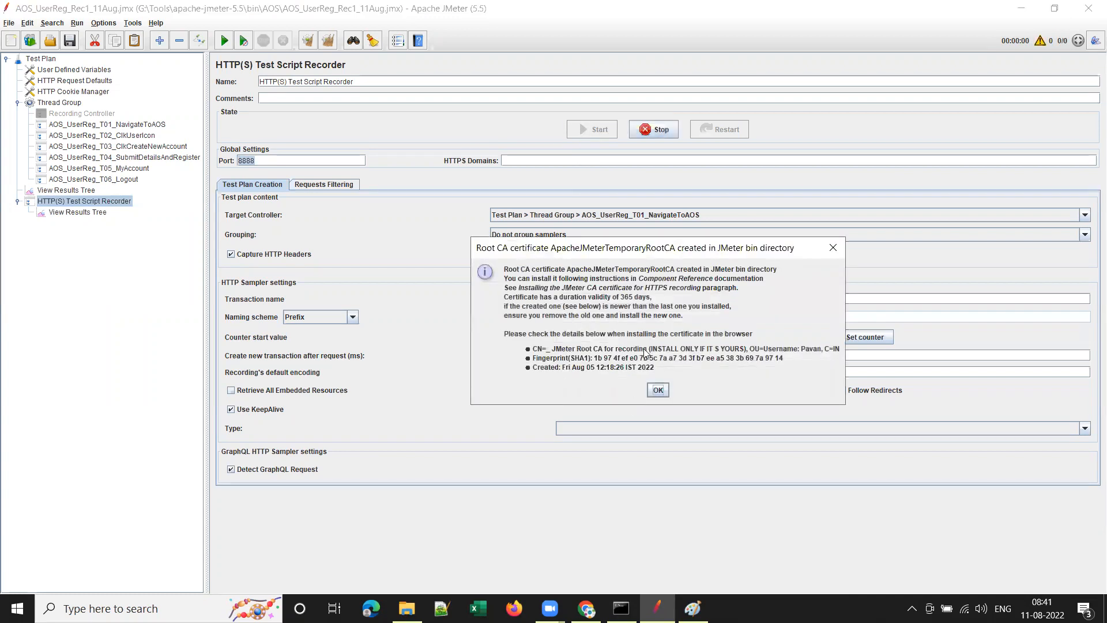
left_click(657, 390)
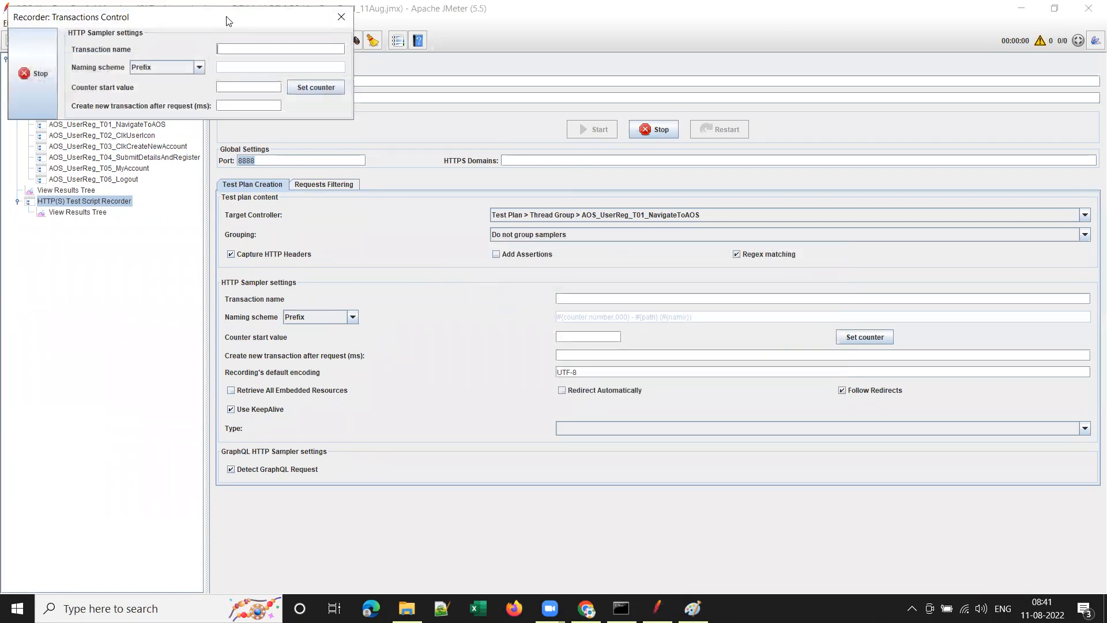
left_click_drag(227, 19, 1106, 621)
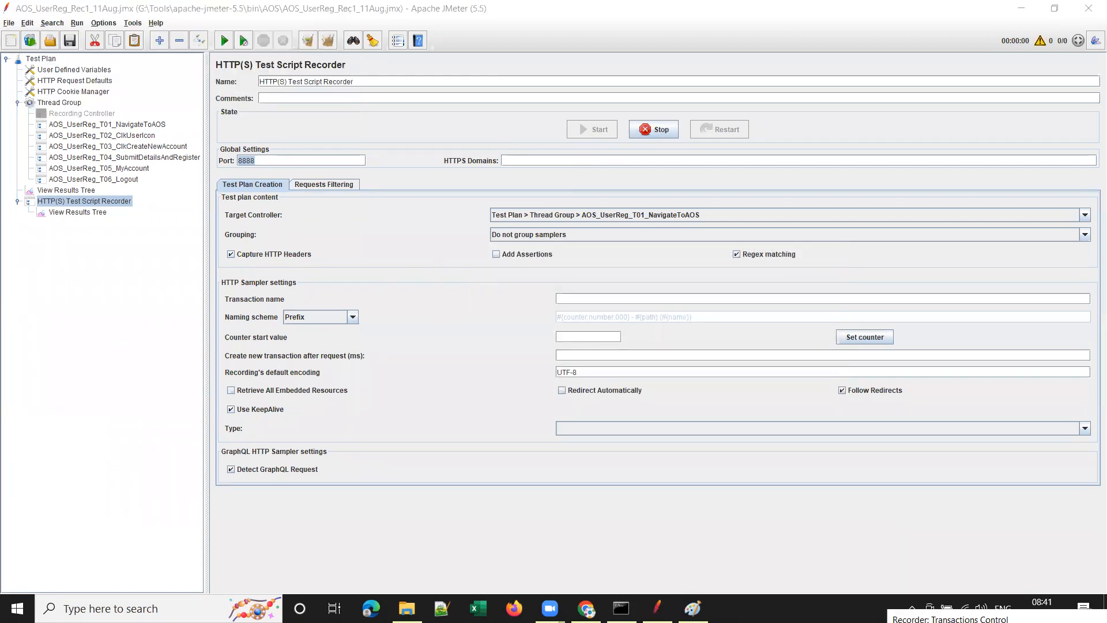
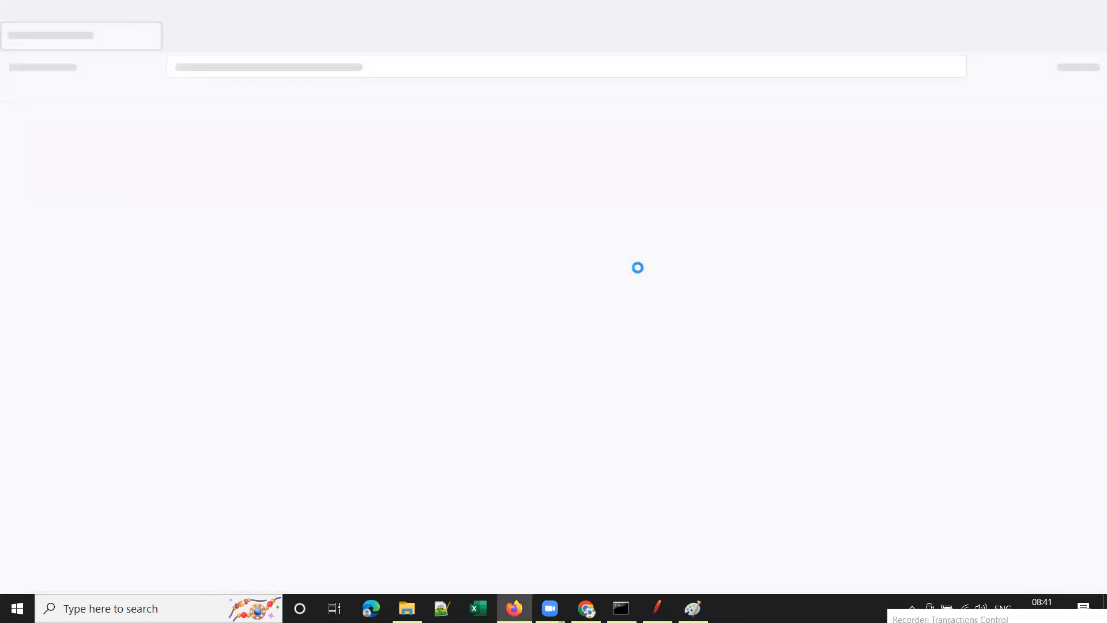
Check the T01 NavigateToAOS controller is the recorder's target, then switch to the blank Firefox tab.
left_click(657, 609)
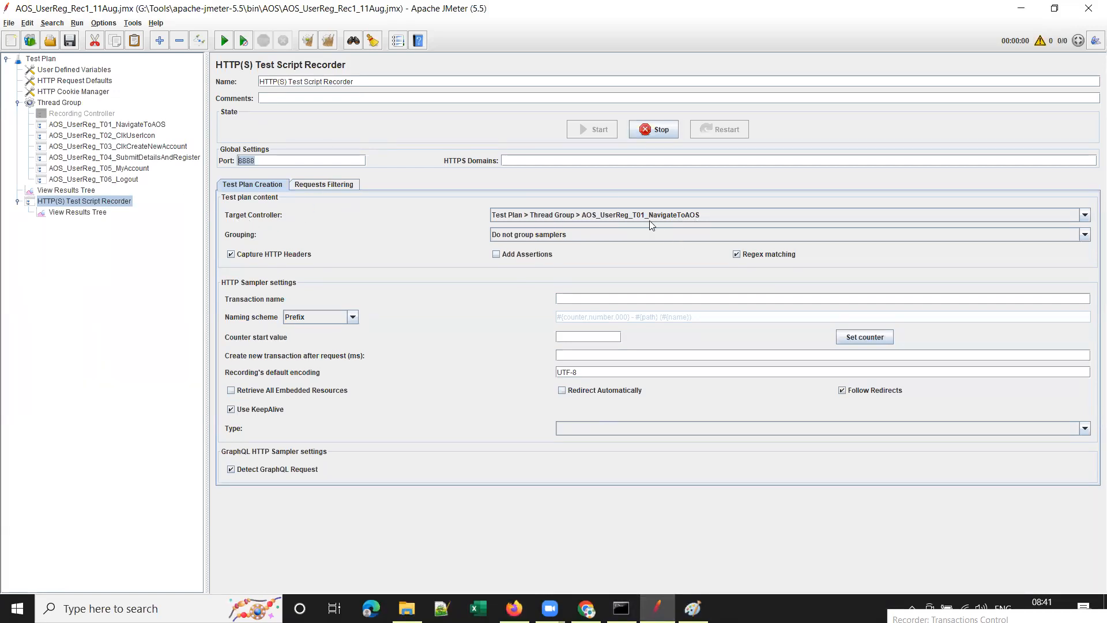
left_click(109, 125)
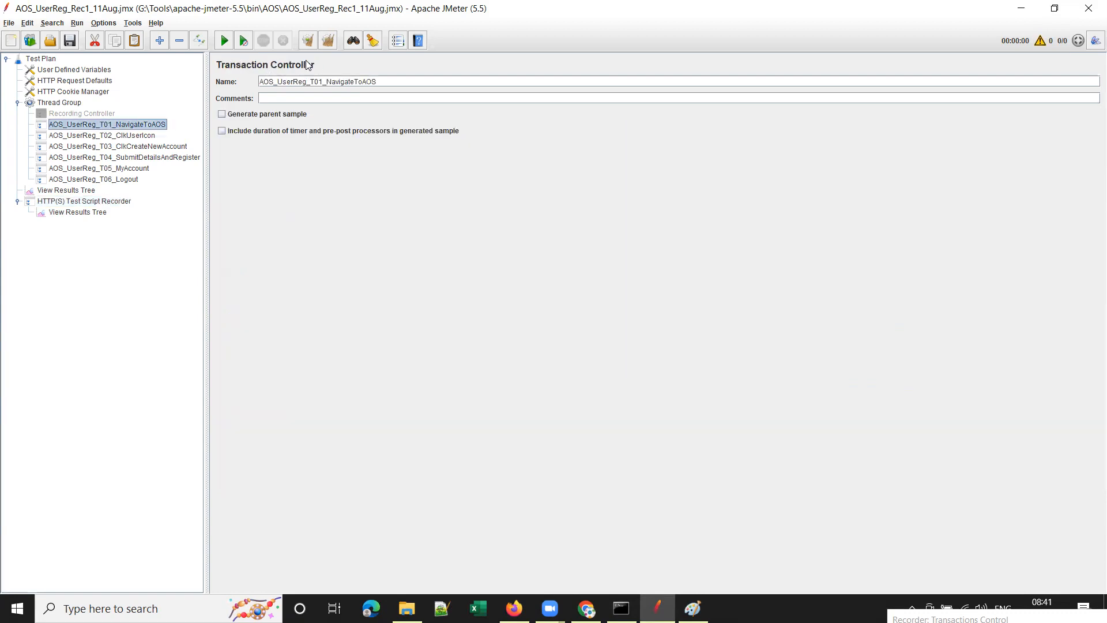
left_click(93, 202)
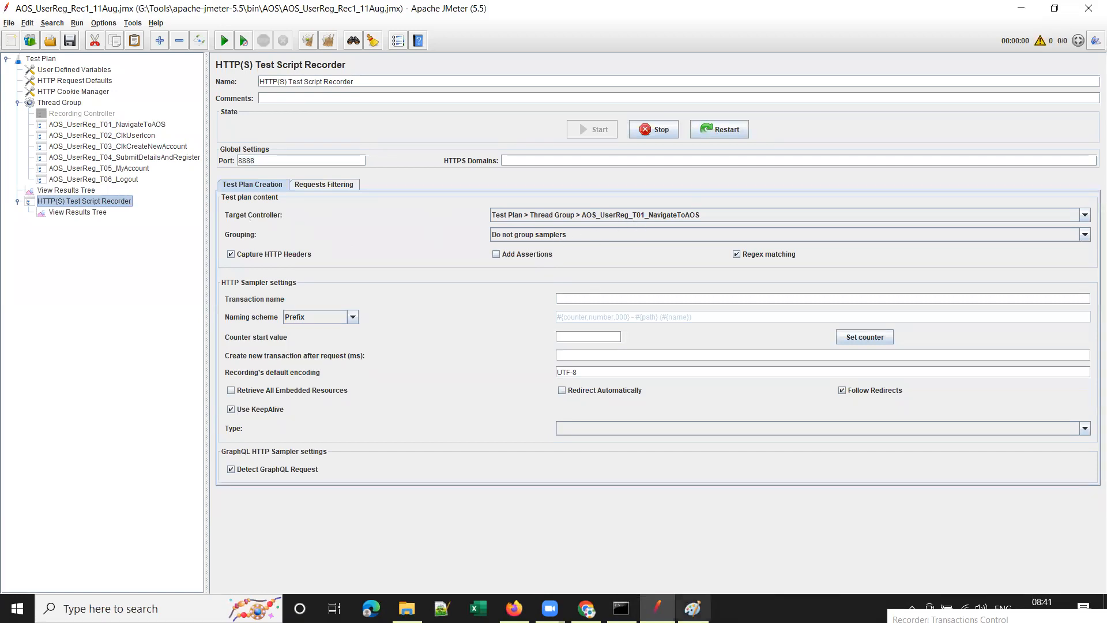
left_click(511, 605)
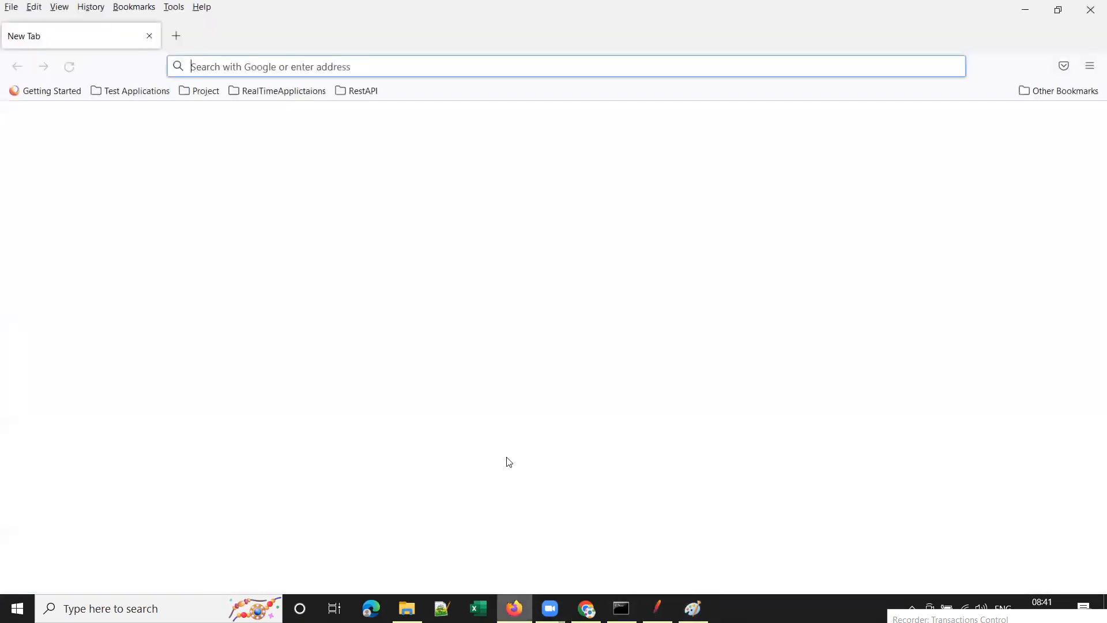
Load advantageonlineshopping.com in Firefox while recording, then return to JMeter.
type("advantageonlineshopping.com/")
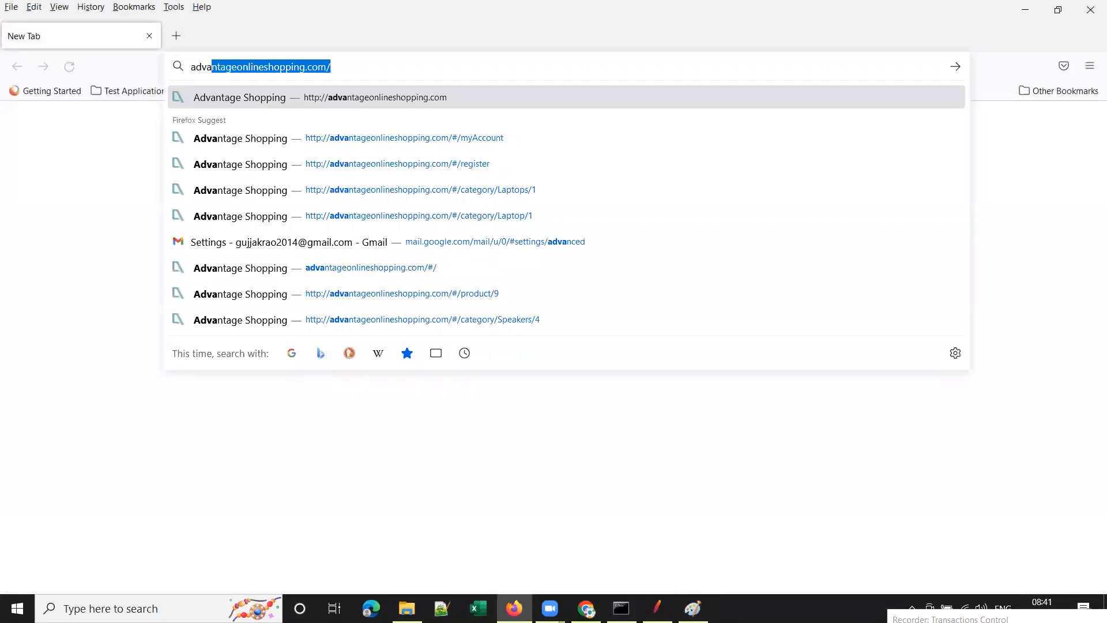
key("Return")
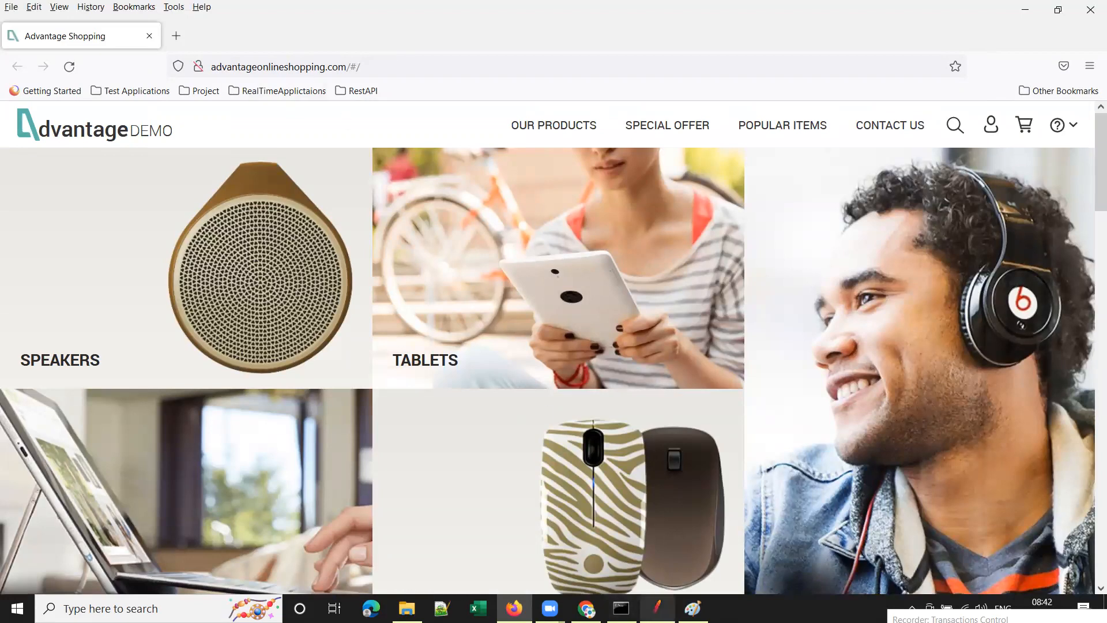
left_click(657, 608)
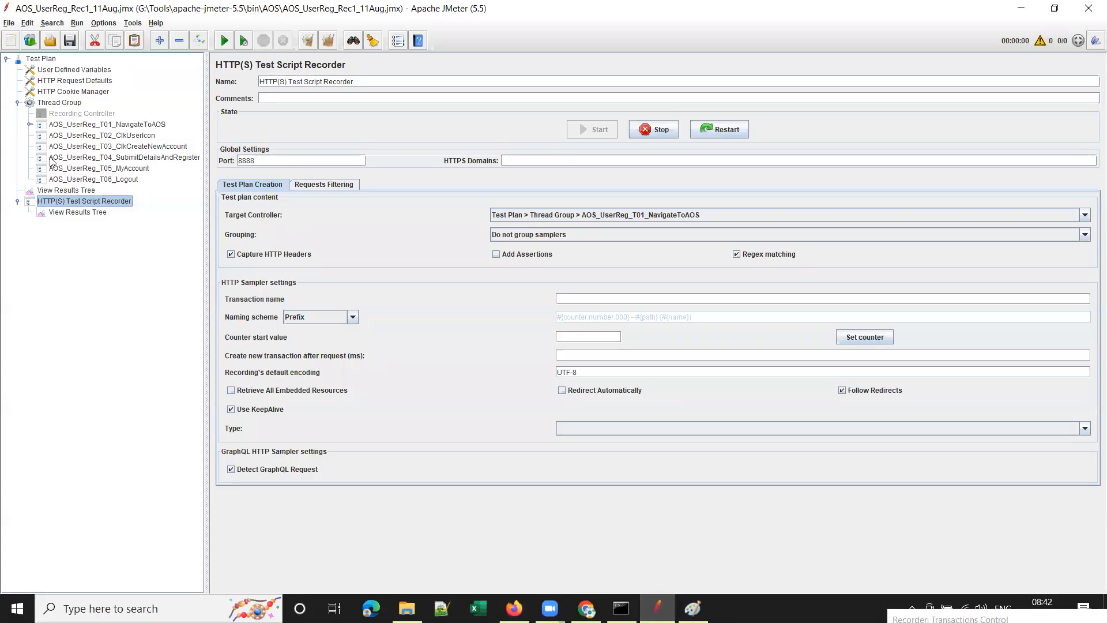
Expand and collapse T01, select the T02 ClkUserIcon controller, and adjust the tree view.
left_click(29, 125)
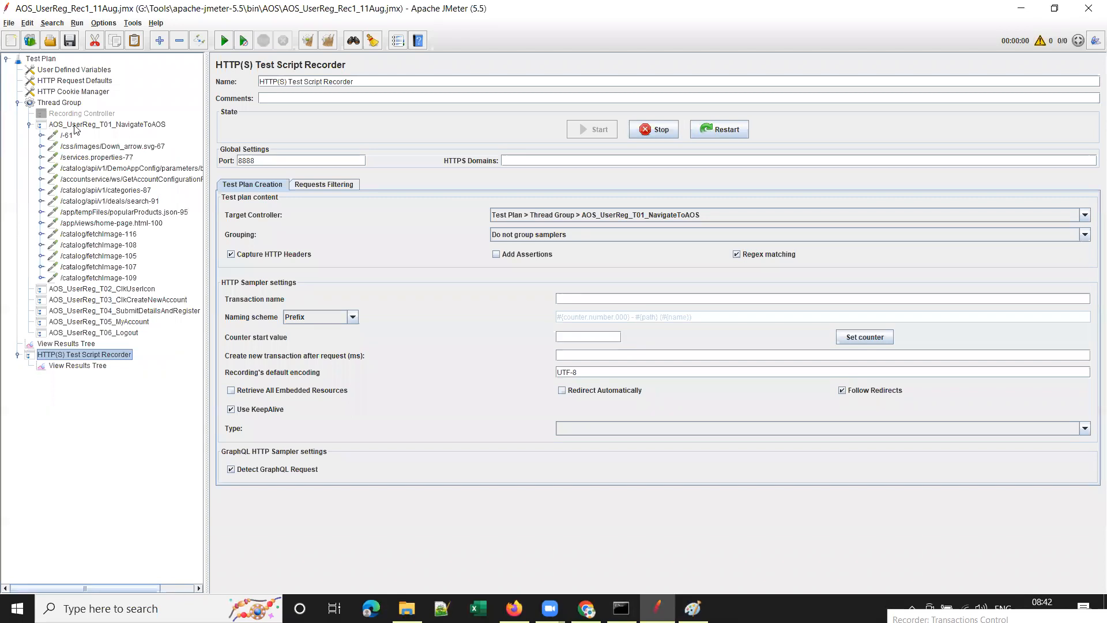
left_click(29, 124)
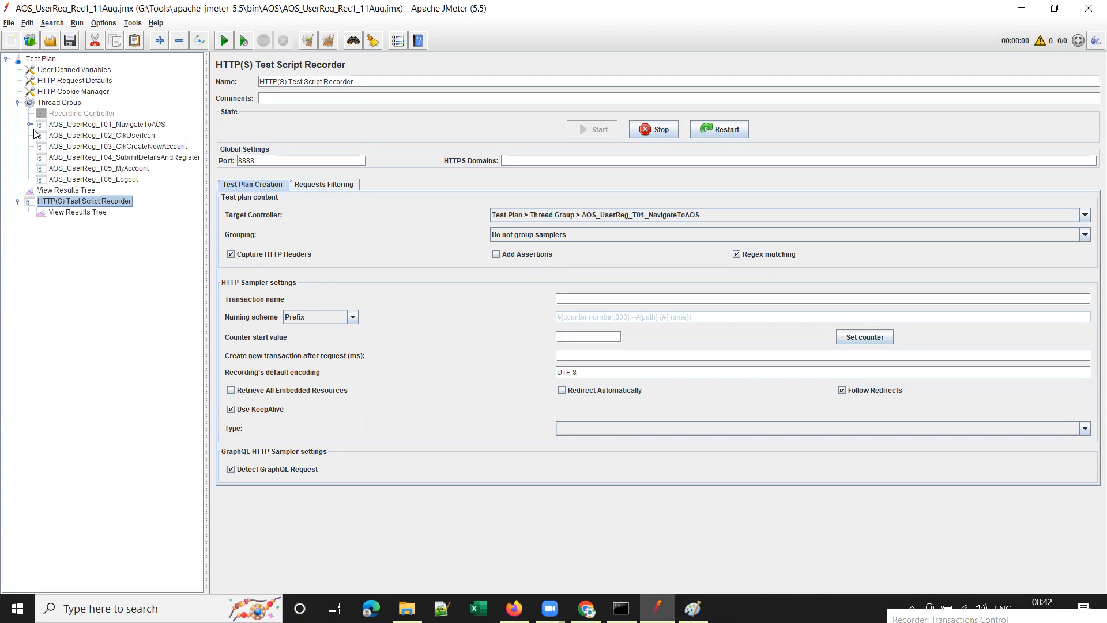
left_click(72, 136)
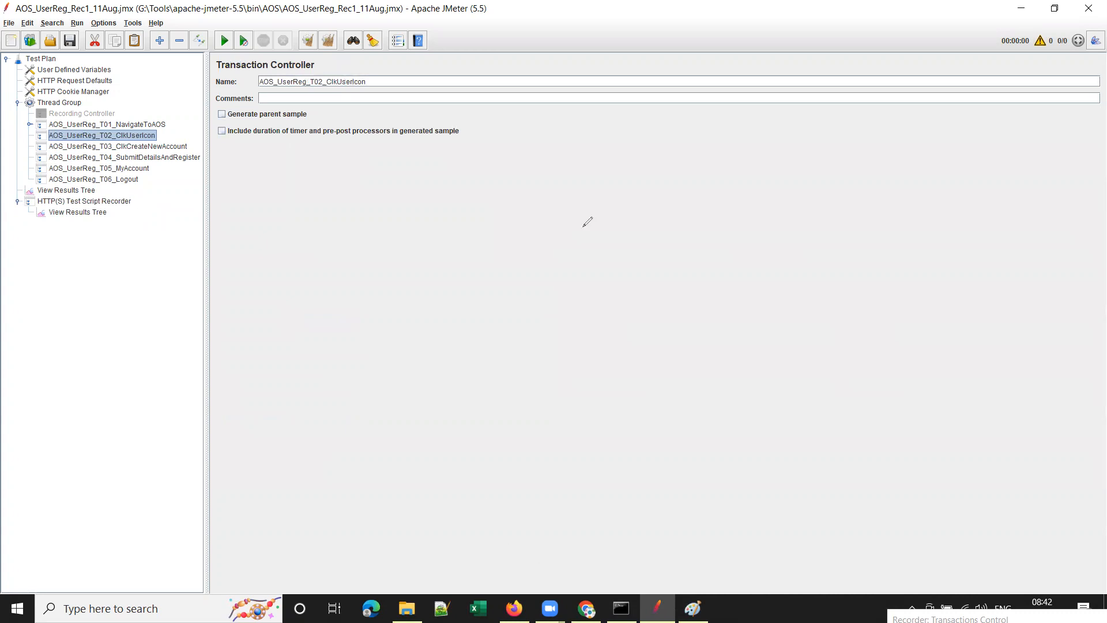
left_click(17, 121)
mouse_move(19, 120)
left_mouse_down()
mouse_move(42, 128)
mouse_move(42, 186)
left_mouse_up()
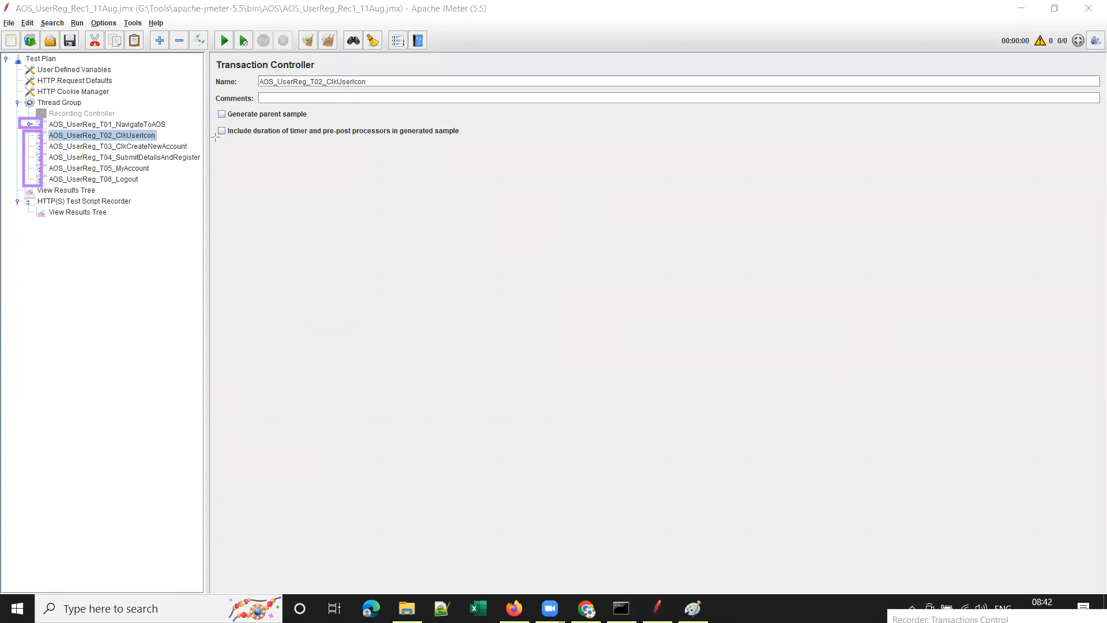
key("e")
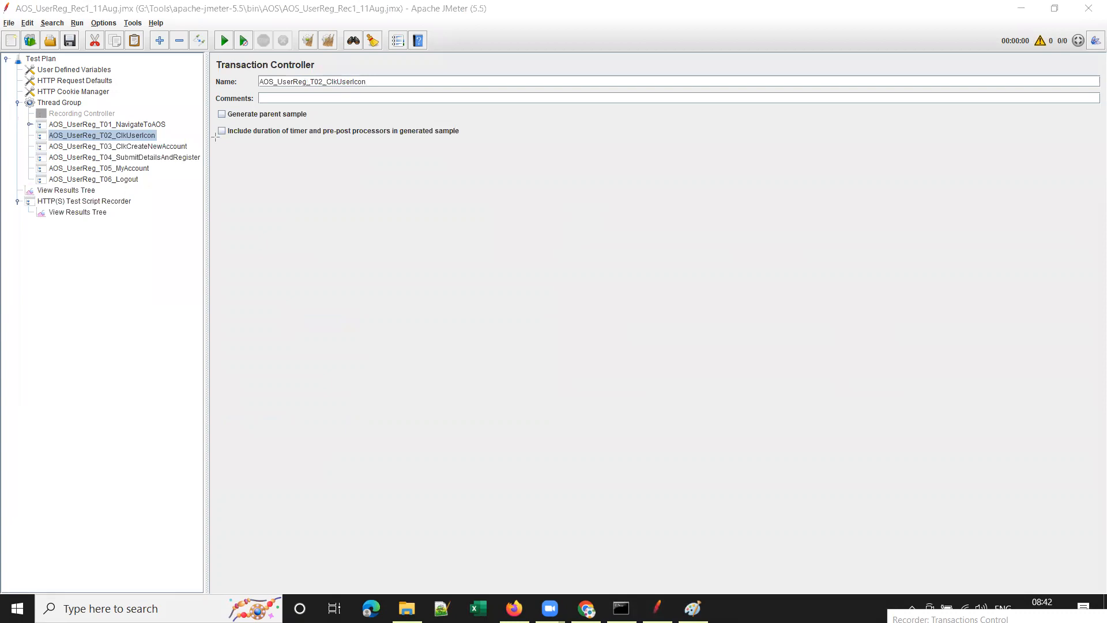
Expand T01 and inspect the /-61 request's server name advantageonlineshopping.com.
left_click(28, 125)
left_click(66, 135)
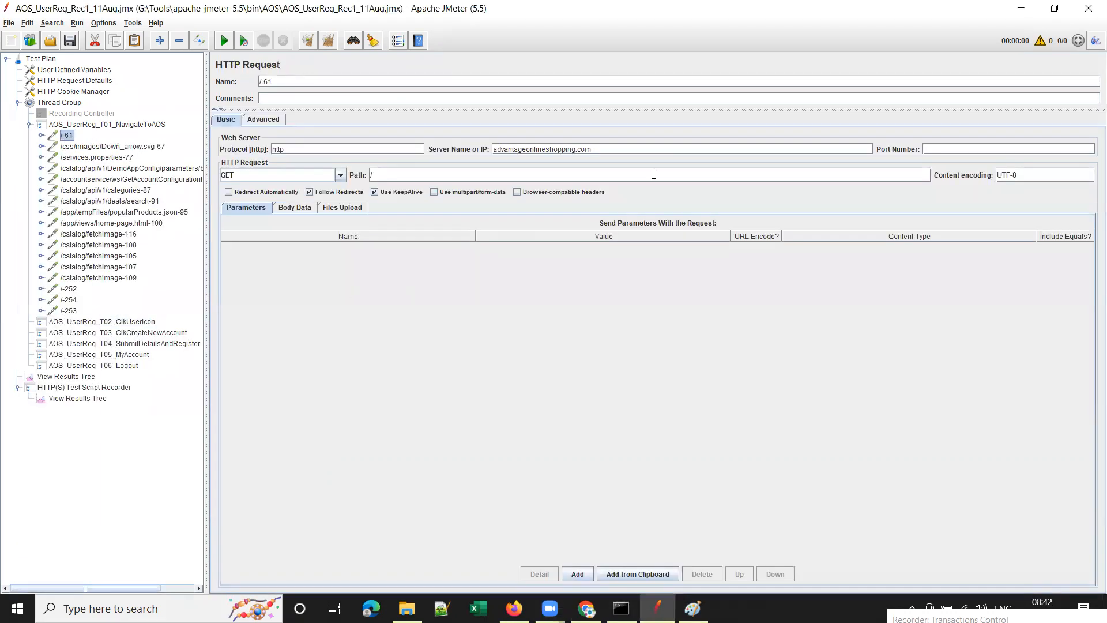
left_click_drag(591, 149, 475, 152)
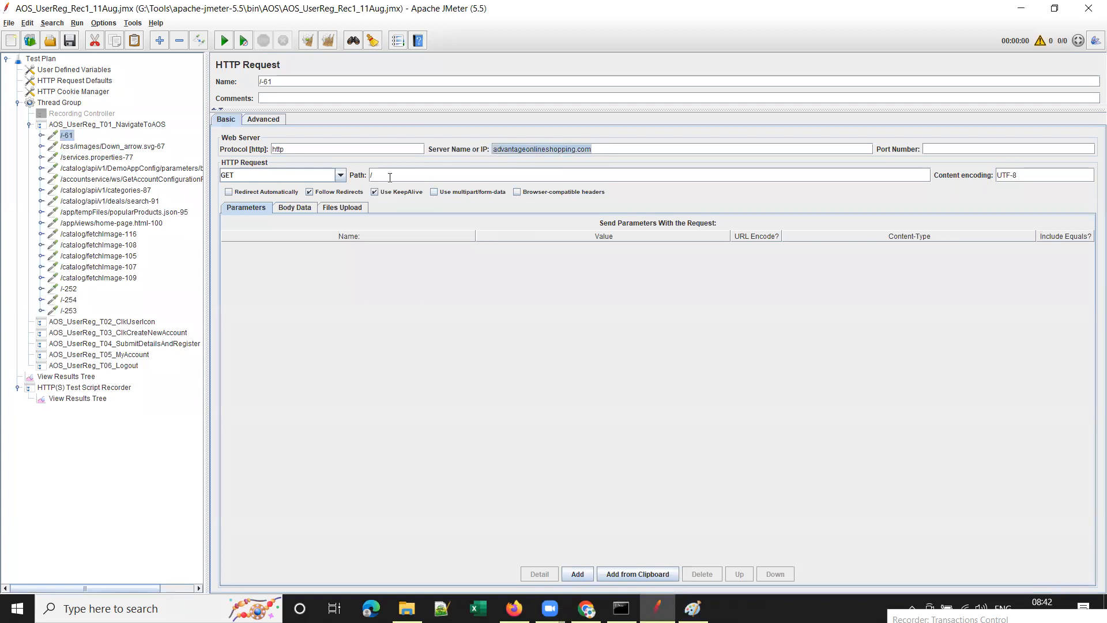
left_click(372, 175)
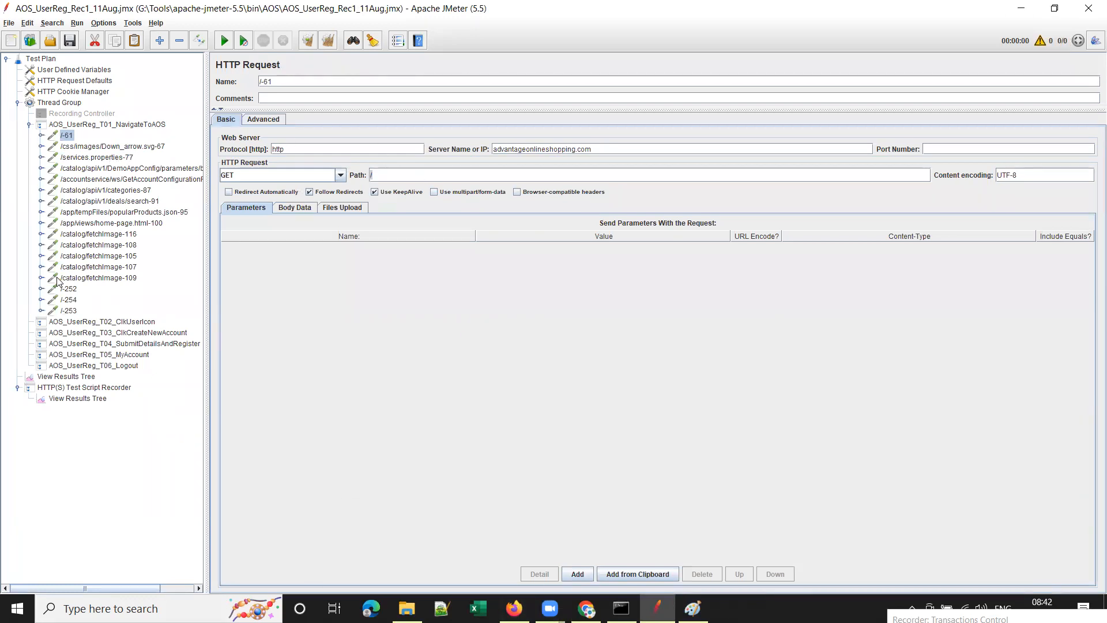
Step through /-252, Down_arrow.svg-67, services.properties-77 and categories-87, then collapse T01.
left_click(70, 288)
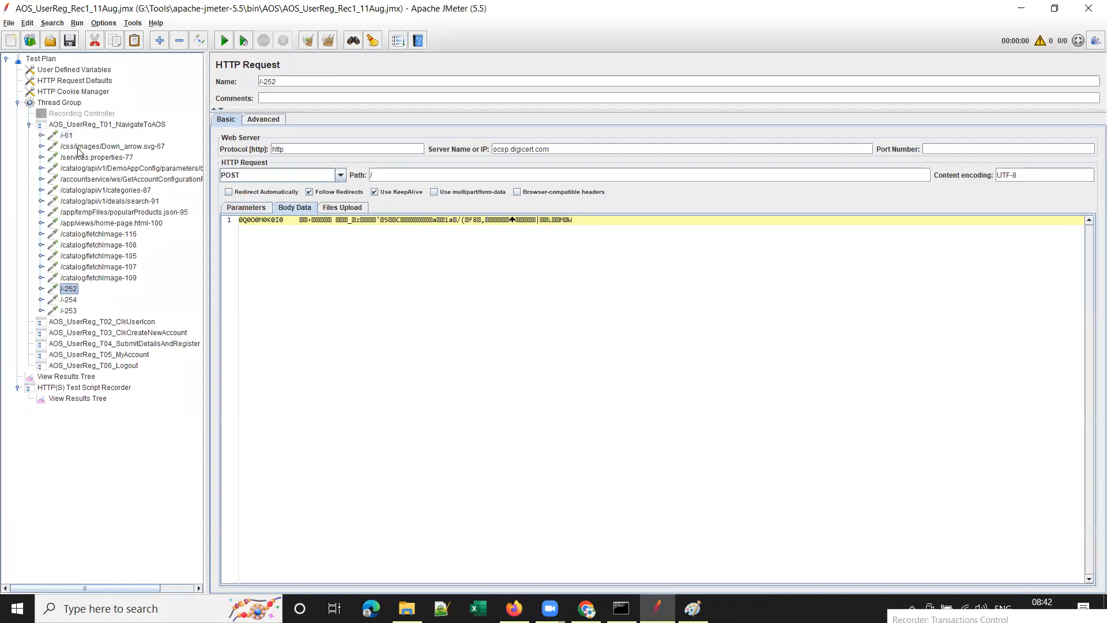
left_click(109, 147)
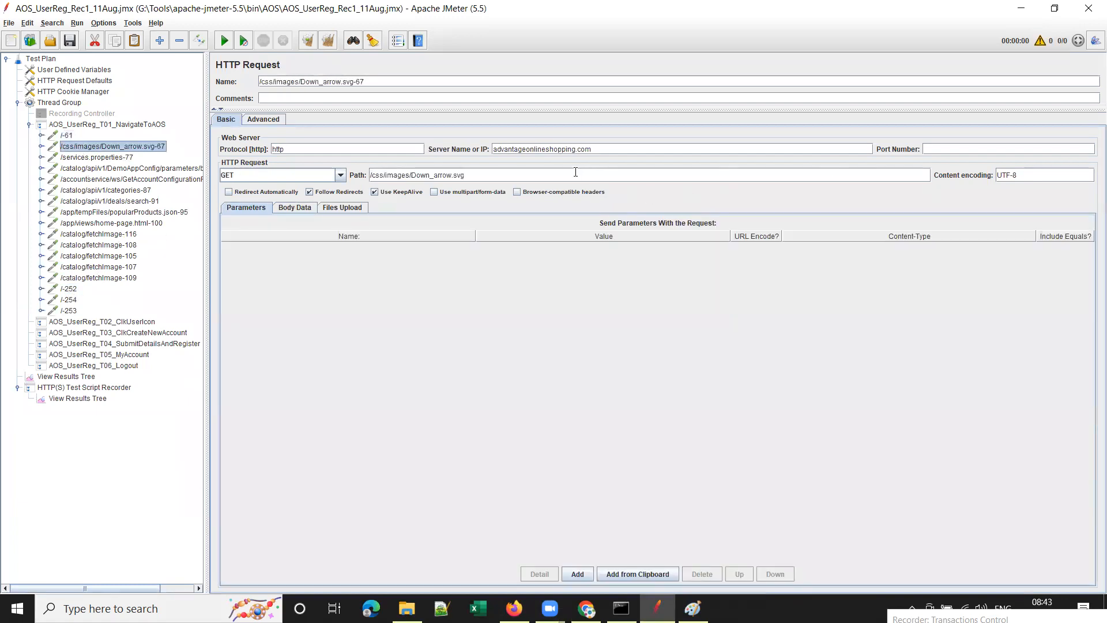
left_click(93, 158)
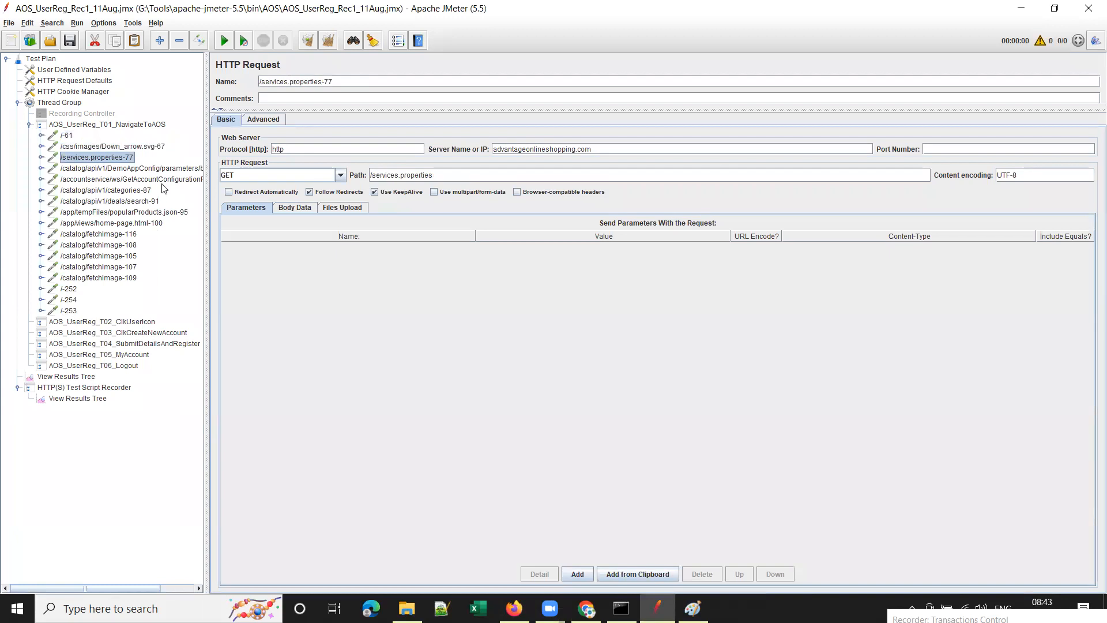
key("Down")
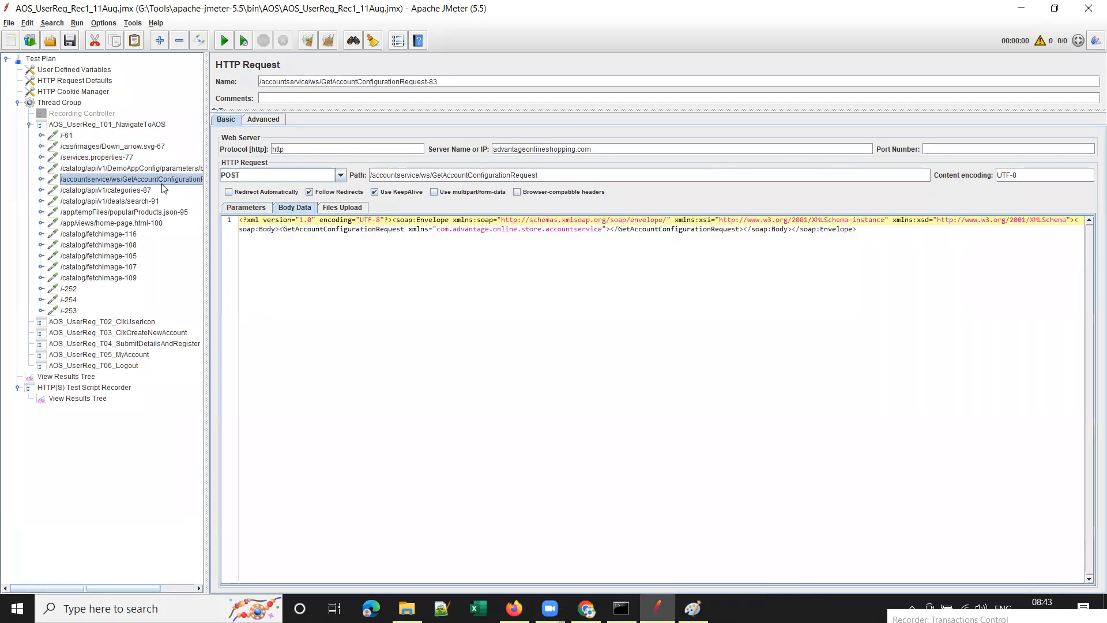
left_click(107, 189)
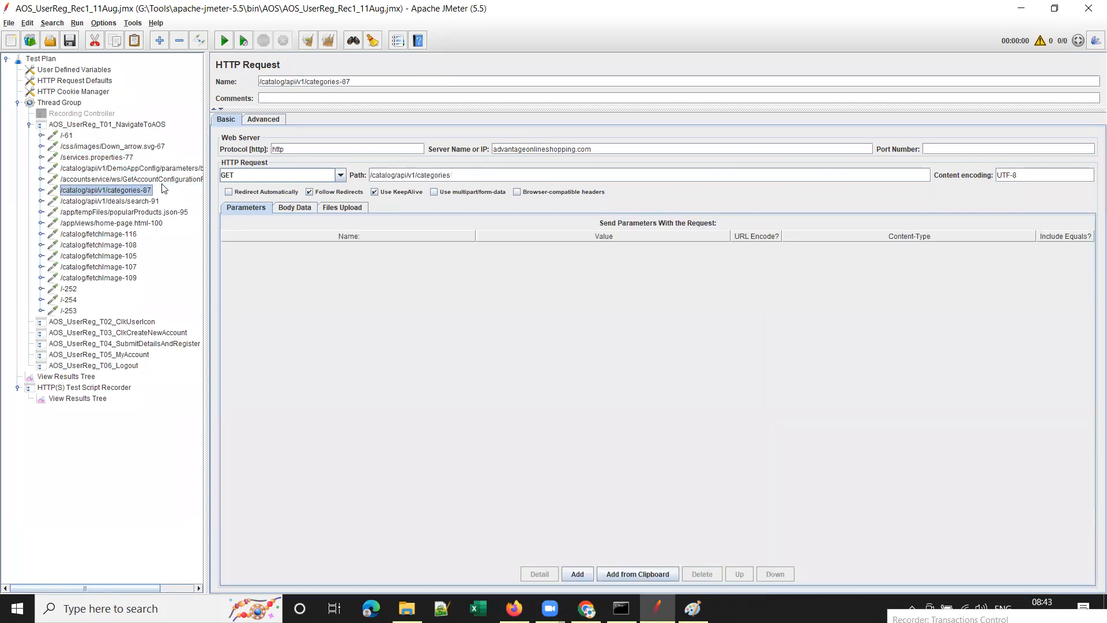
key("Down")
key("Down")
key("Down")
key("Down")
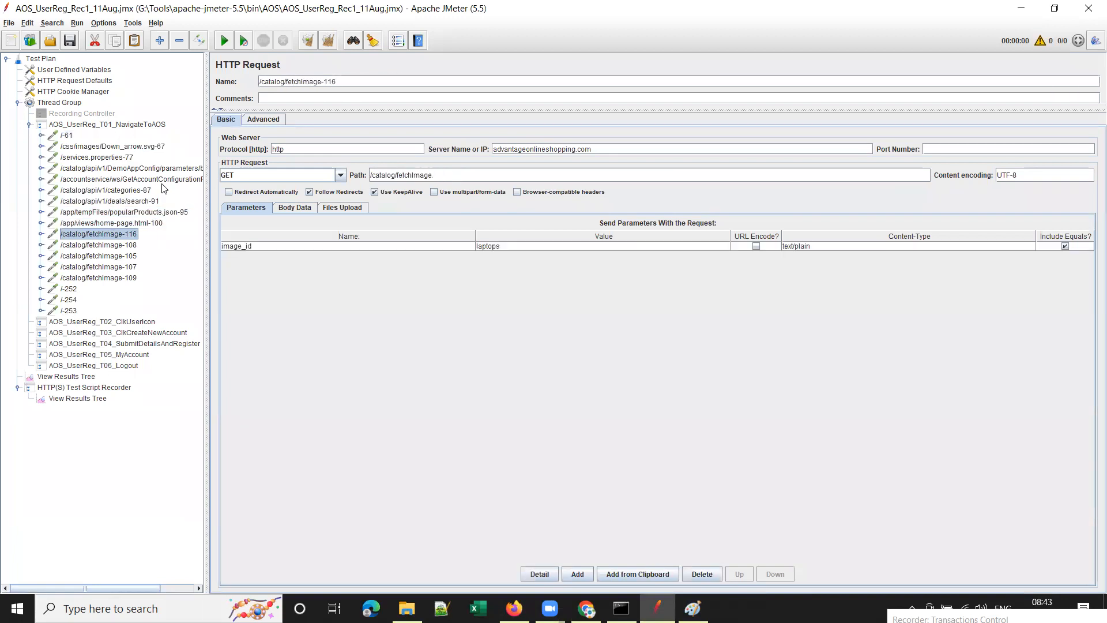
left_click(29, 124)
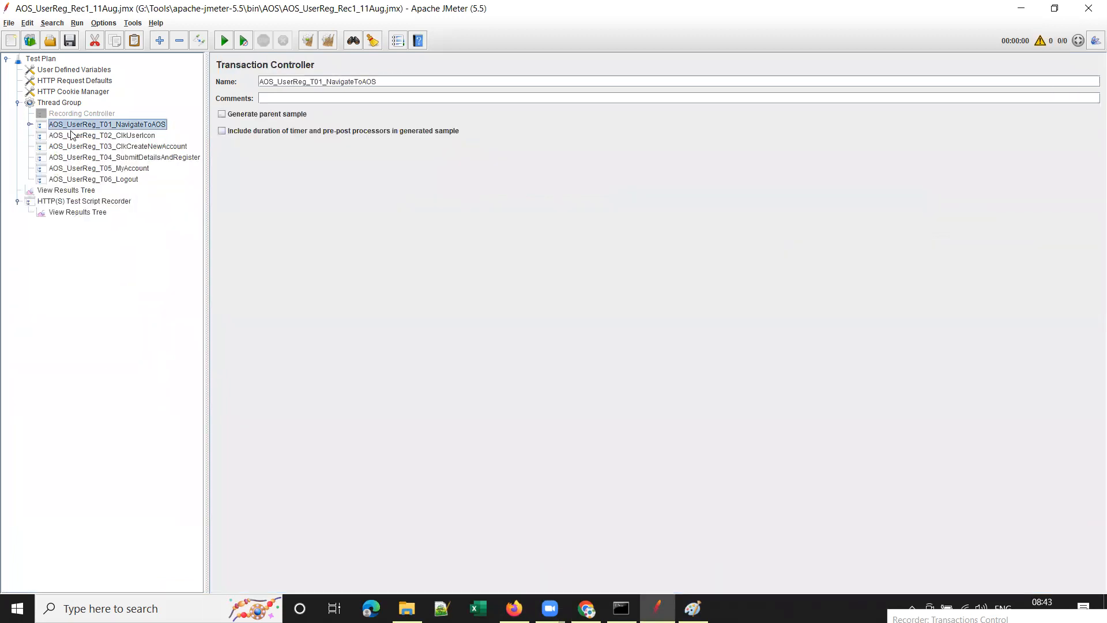
Set the recorder's Target Controller to AOS_UserReg_T02_ClkUserIcon.
left_click(85, 202)
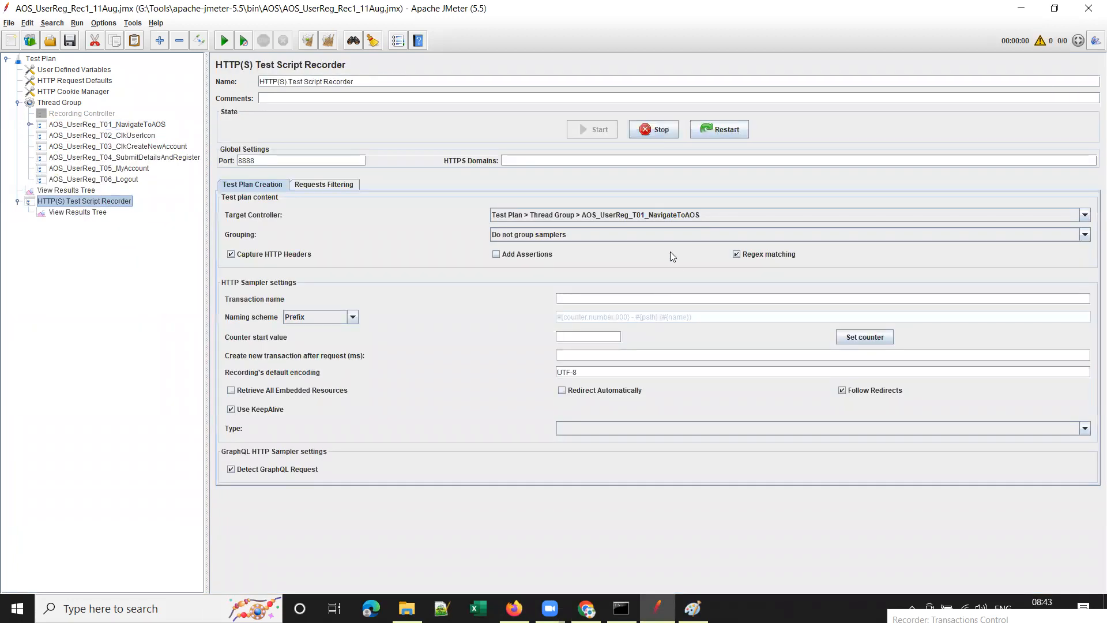
left_click(750, 215)
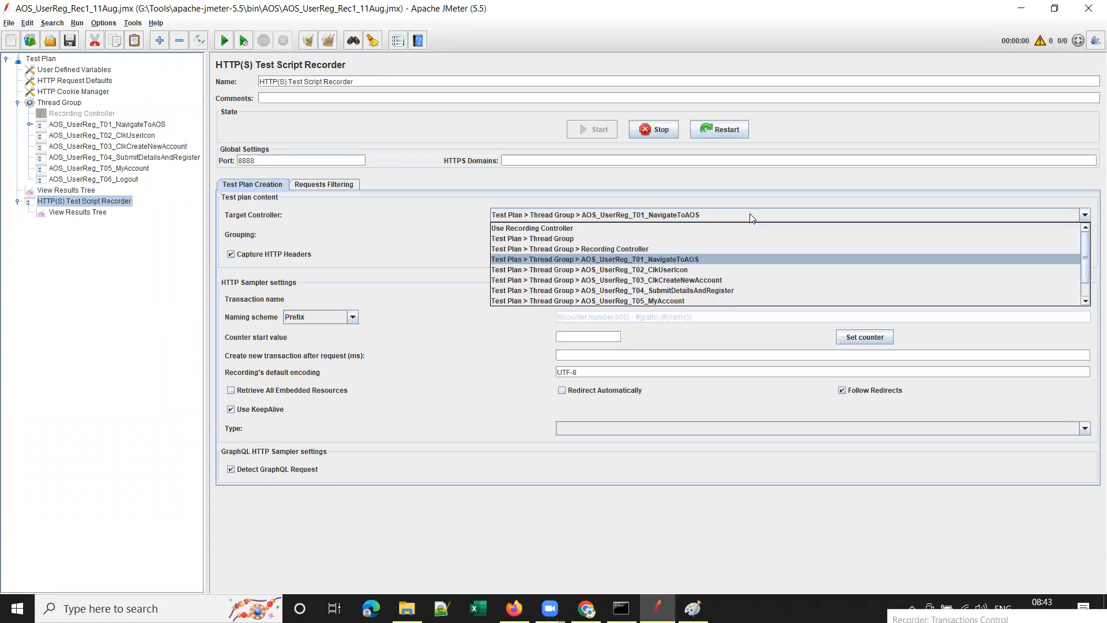
left_click(668, 269)
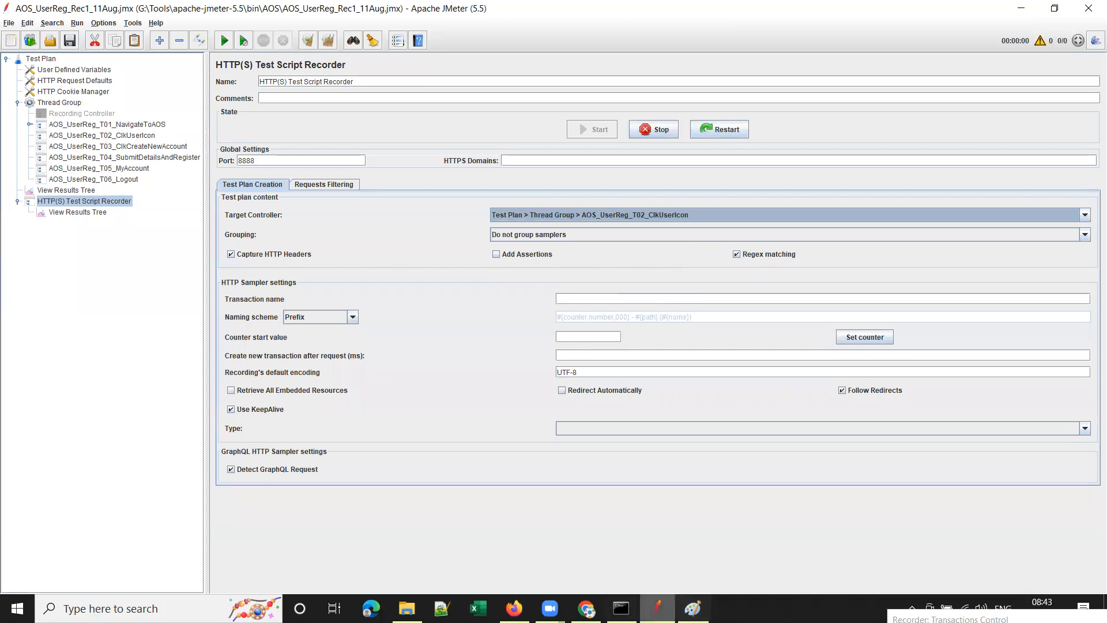
Glance at the shop page, then recheck the T02 controller and the recorder settings.
key("alt+Tab")
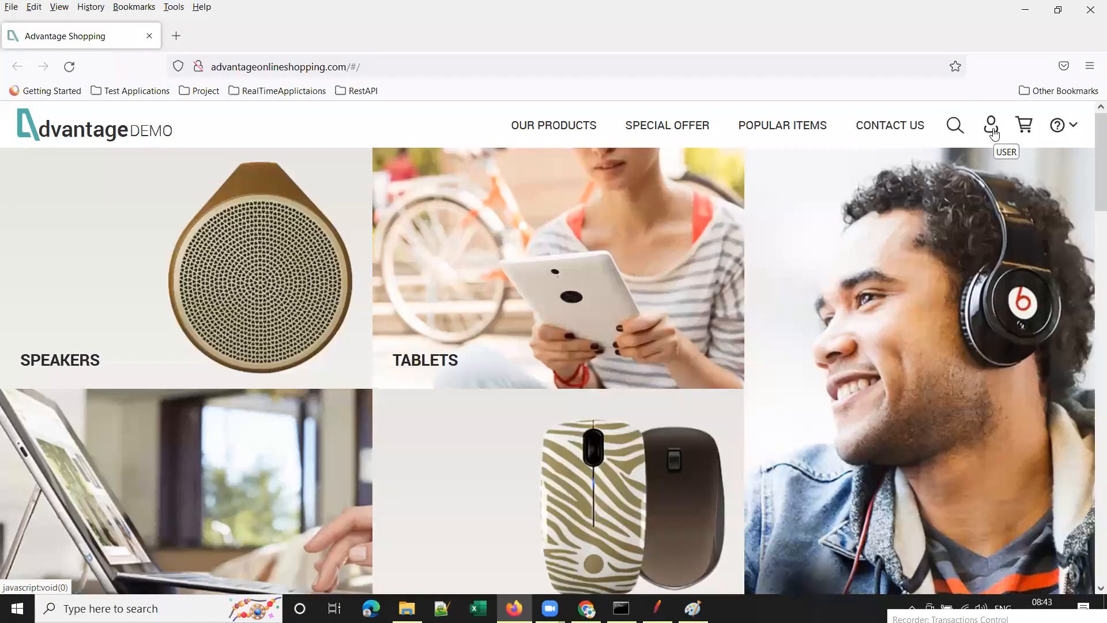
left_click(658, 608)
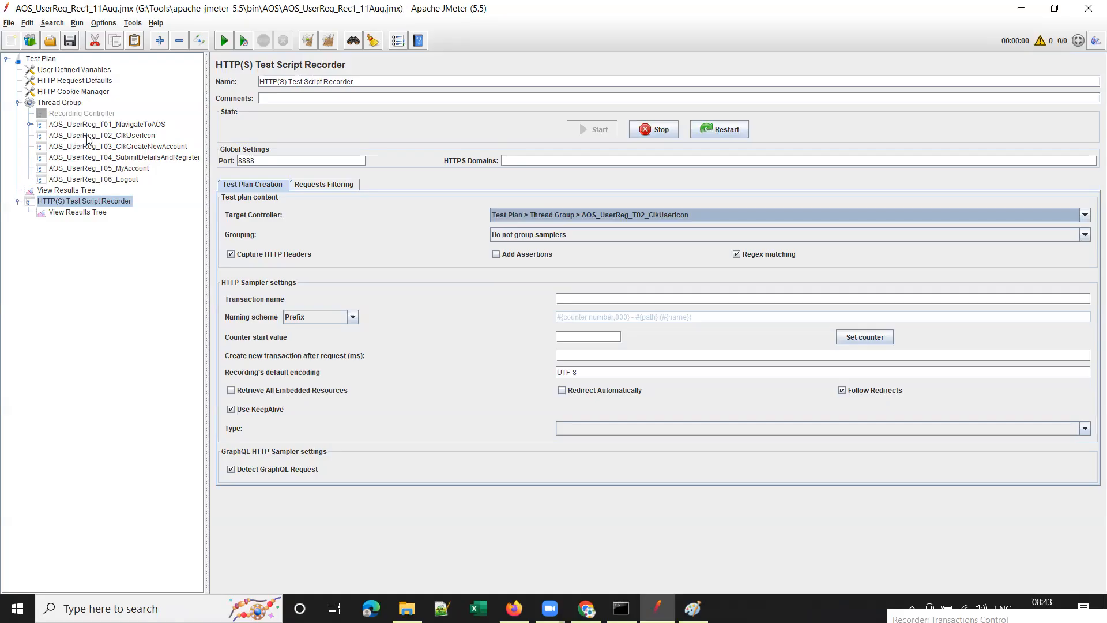
left_click(117, 137)
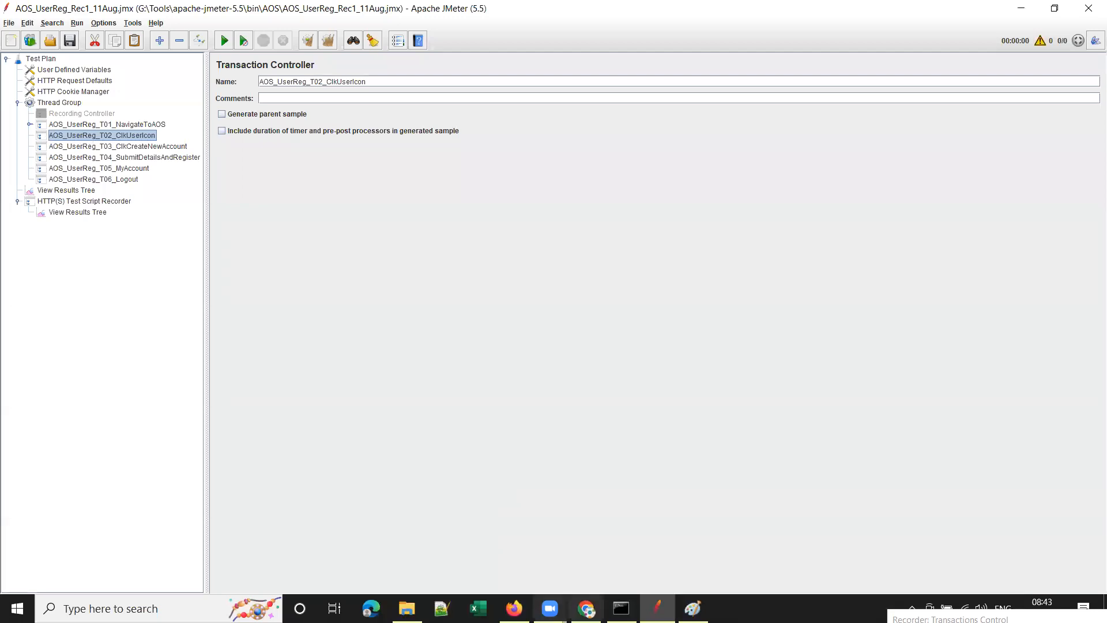
left_click(115, 202)
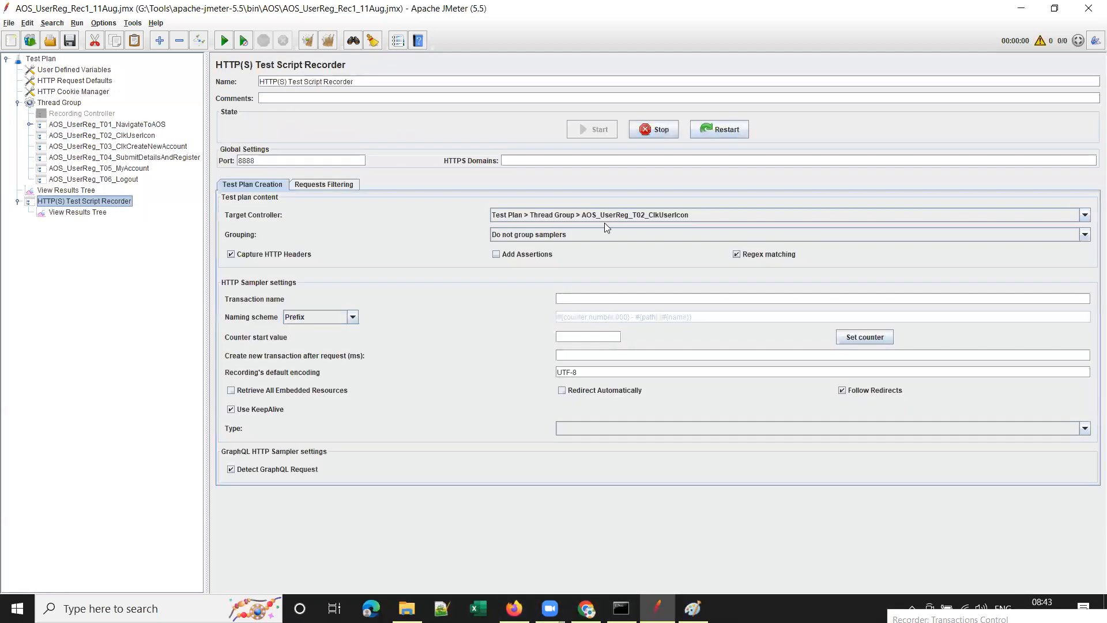
Open the Advantage Shopping sign-in dialog via the user icon, checking the T02 controller in JMeter.
left_click(514, 609)
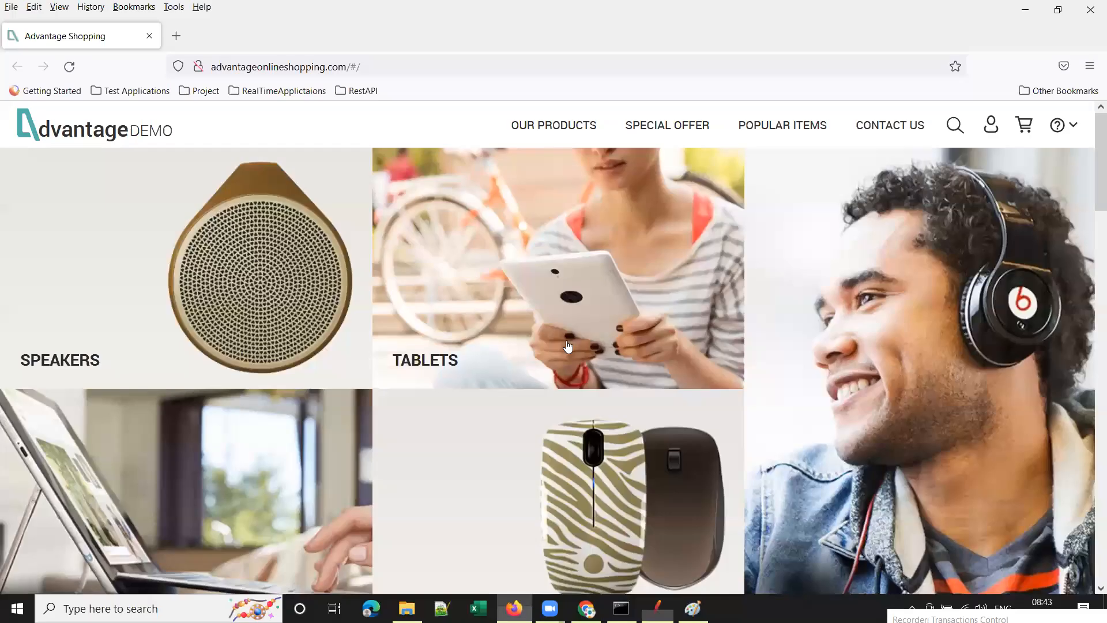
left_click(991, 125)
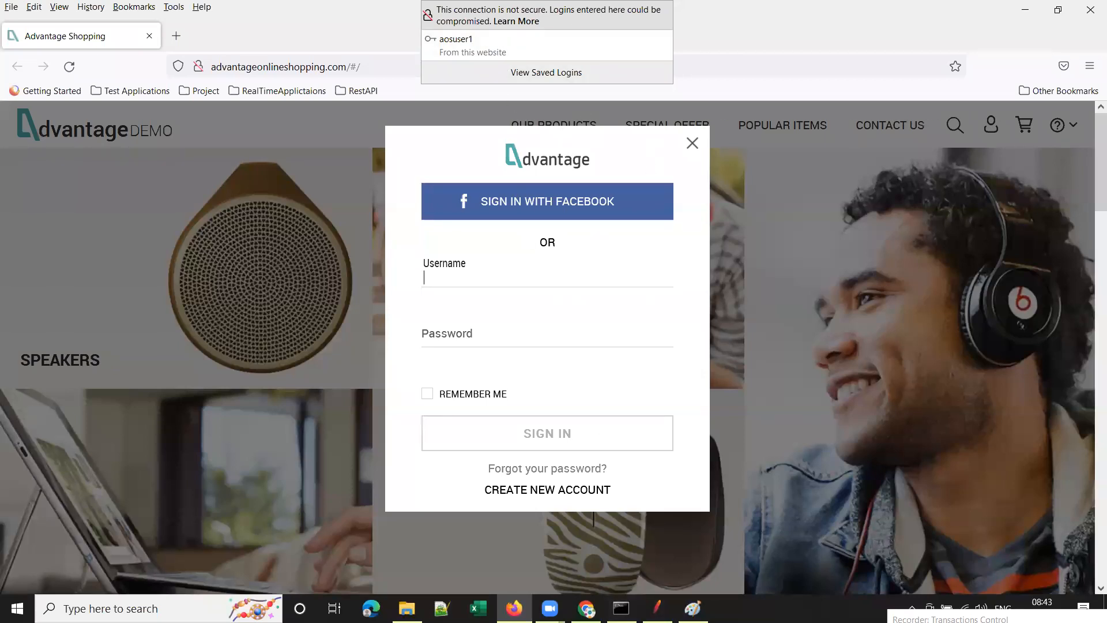
left_click(657, 608)
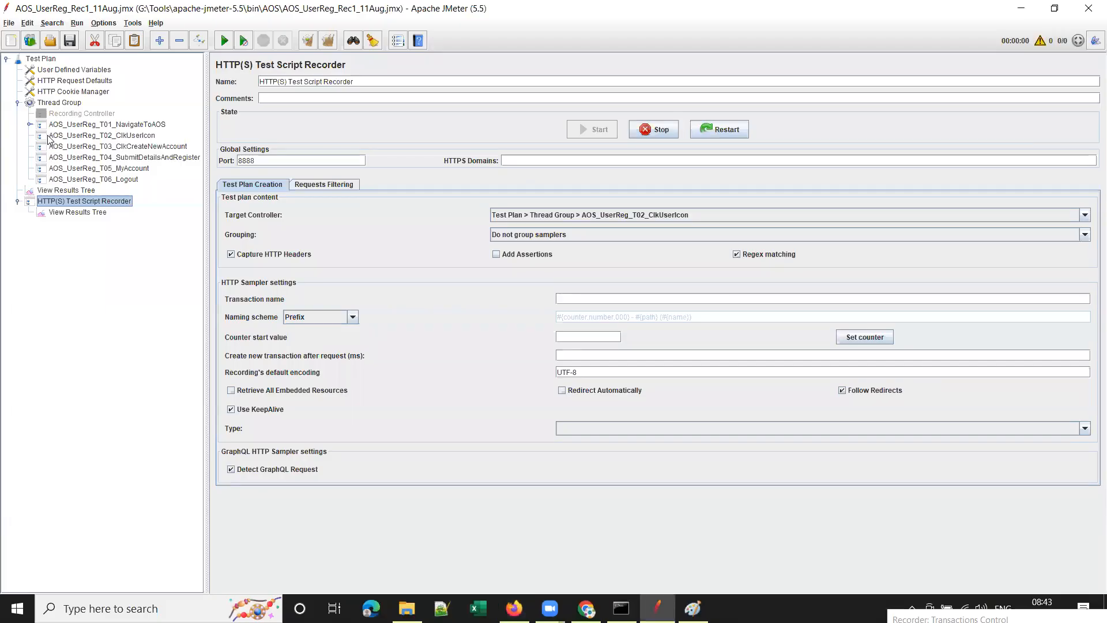
left_click(129, 137)
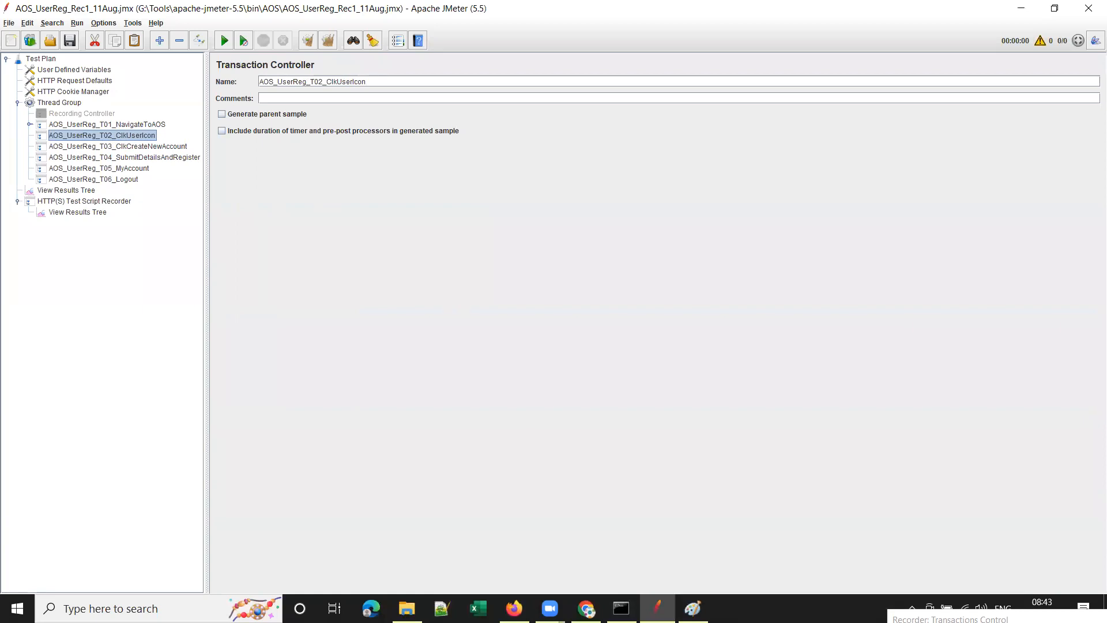
left_click(514, 609)
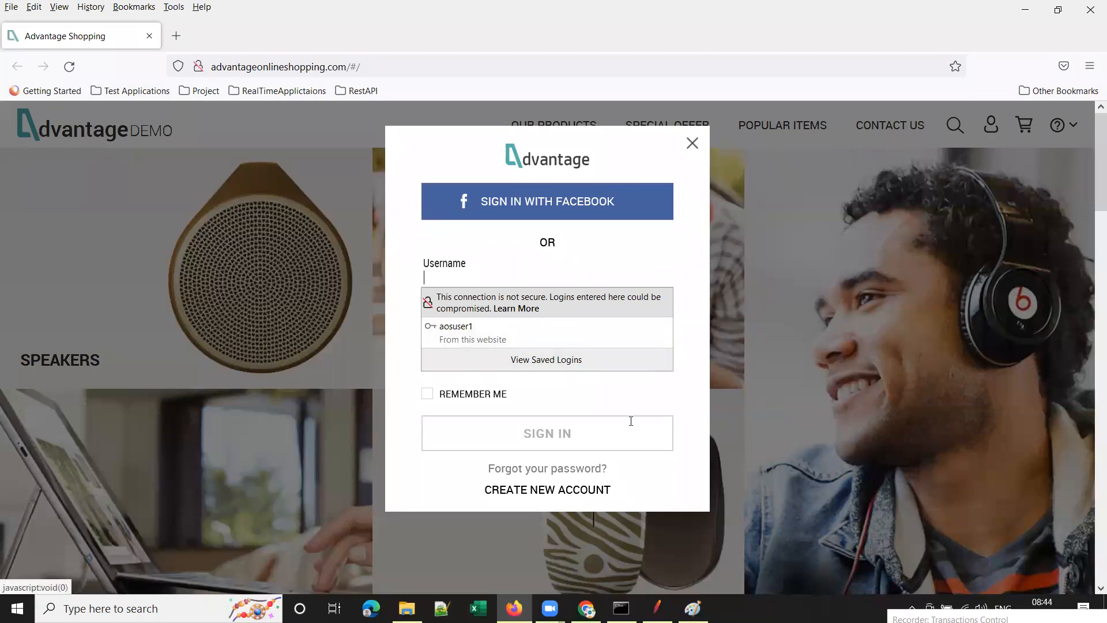
key("alt+Tab")
Set the recorder's Target Controller to AOS_UserReg_T03_ClkCreateNewAccount.
left_click(101, 202)
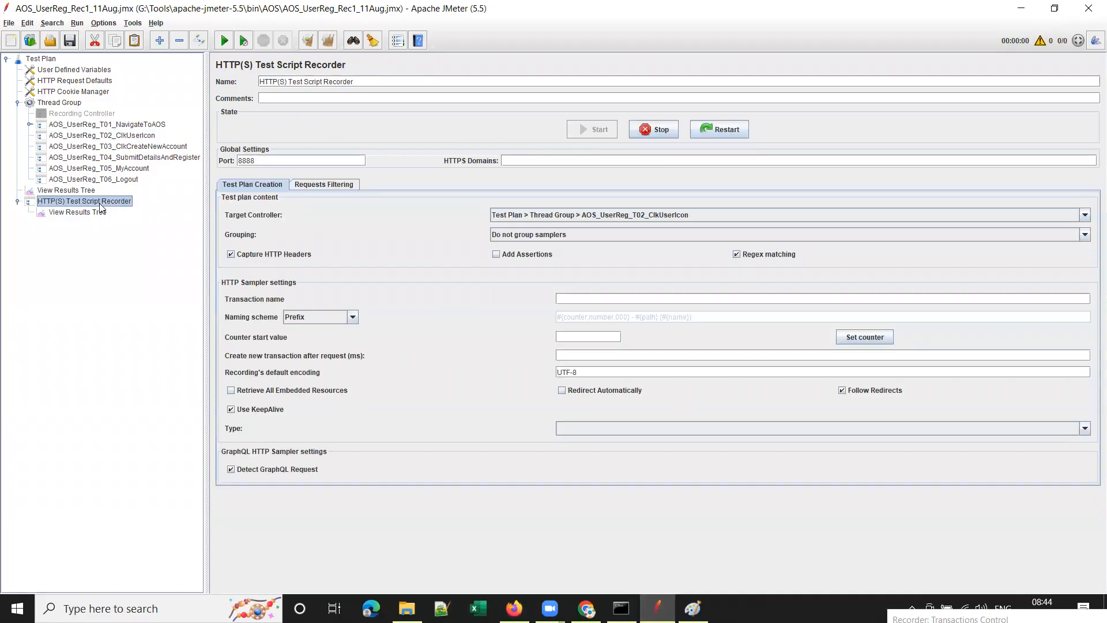
left_click(762, 219)
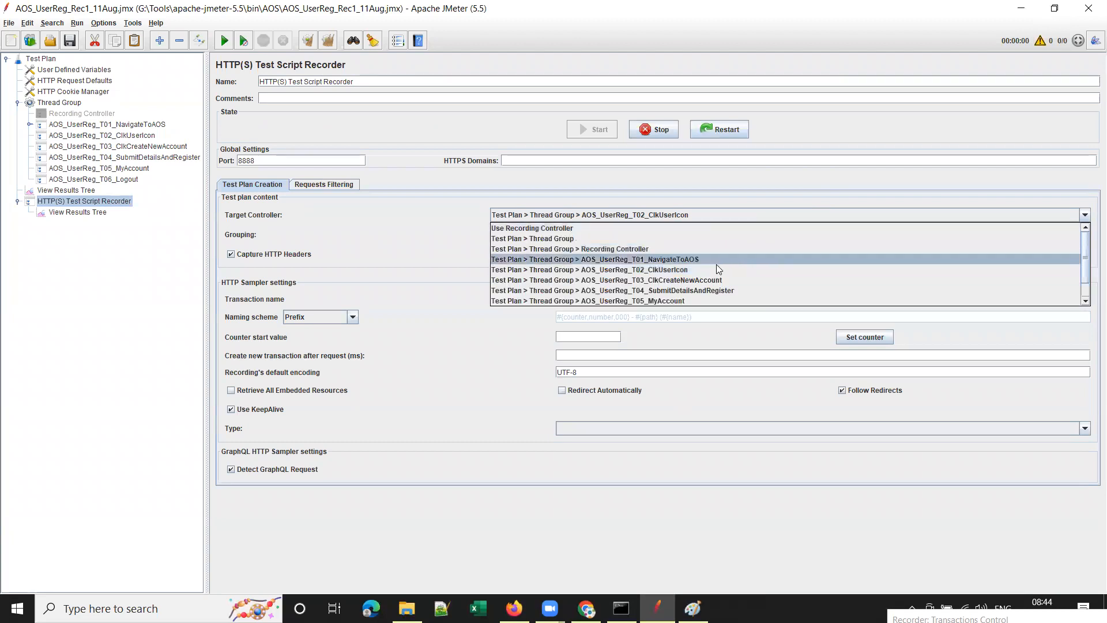
left_click(667, 280)
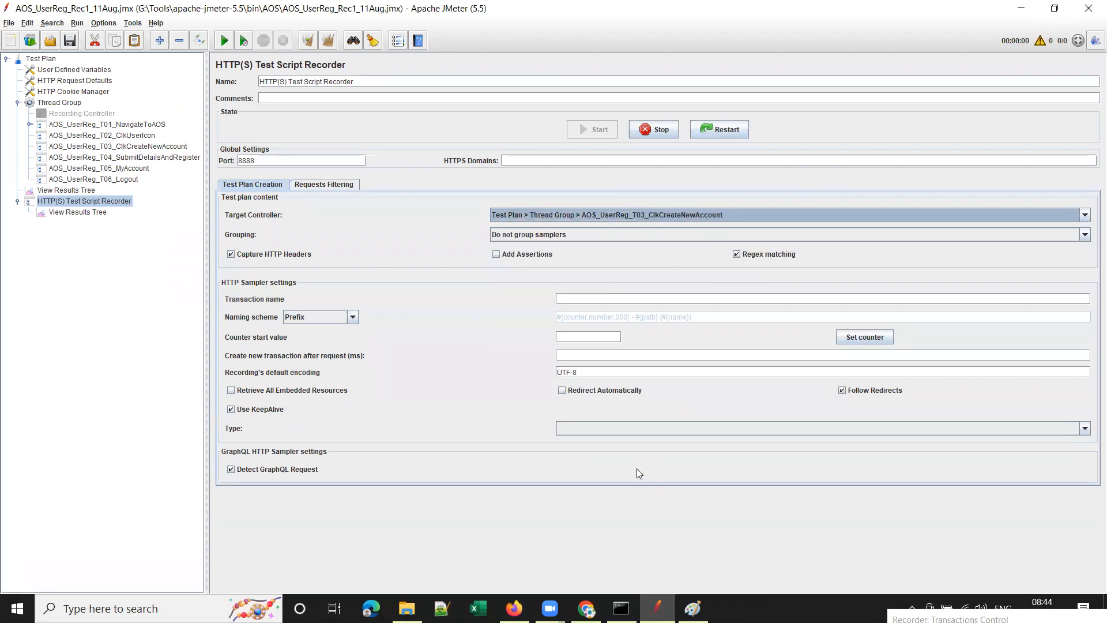
Disable the AOS_UserReg_T02_ClkUserIcon transaction and select the T03 controller.
left_click(115, 134)
right_click(115, 135)
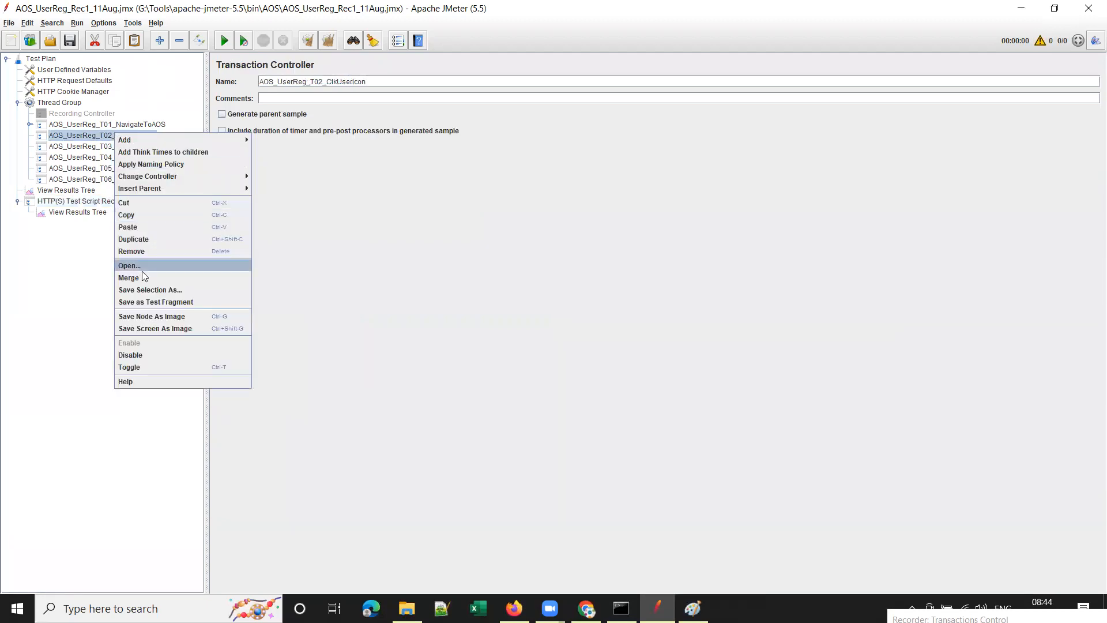
left_click(153, 356)
left_click(136, 147)
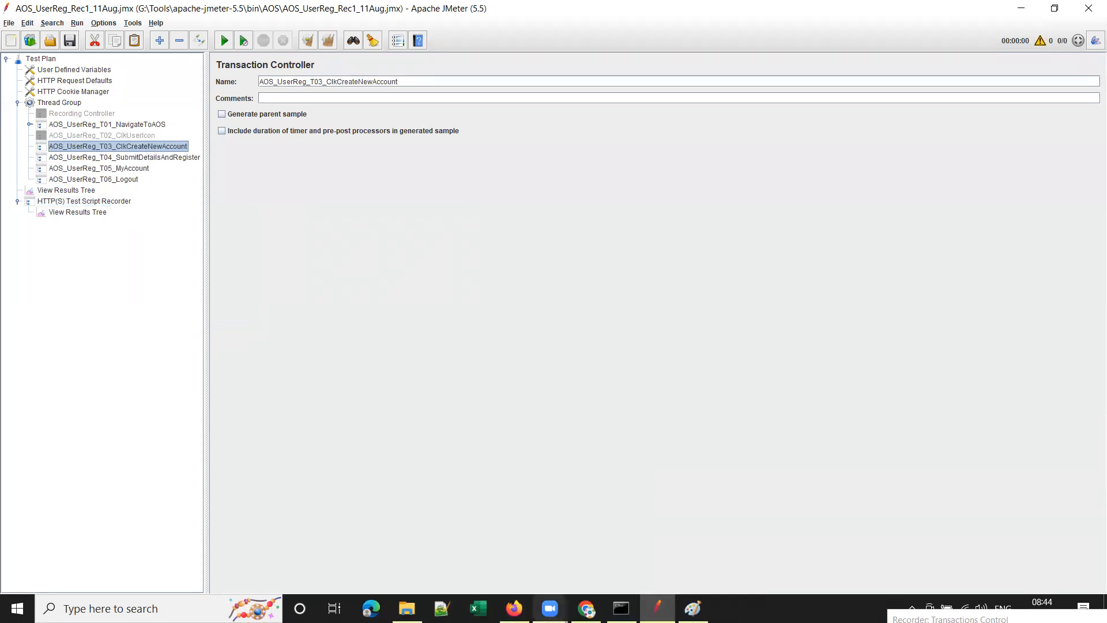
Open the Create New Account page in Firefox, then return to JMeter.
left_click(514, 608)
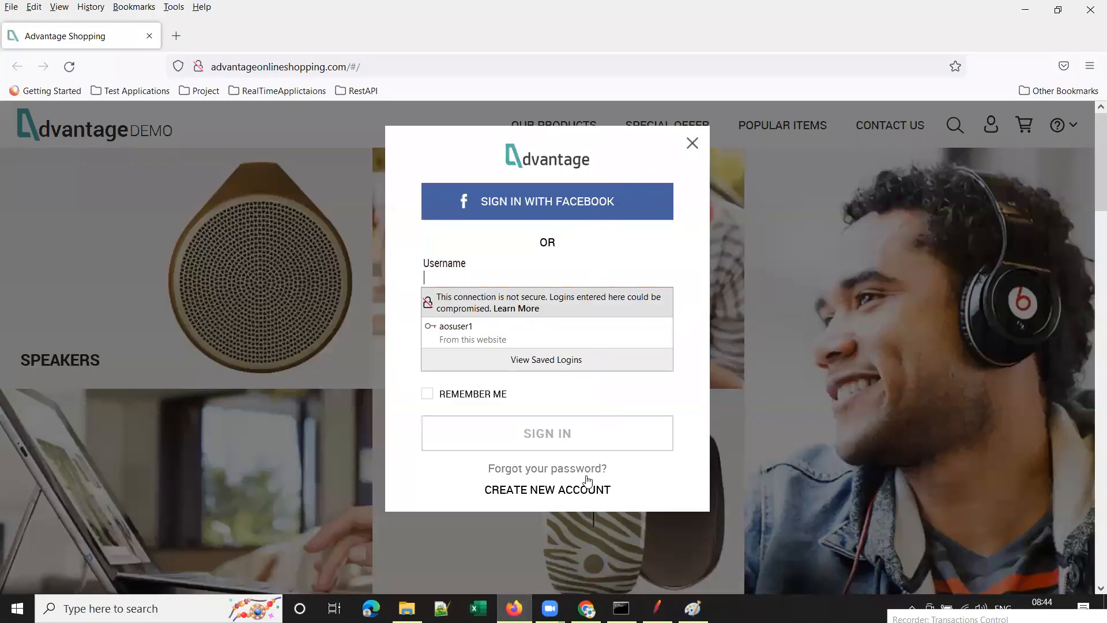
left_click(558, 490)
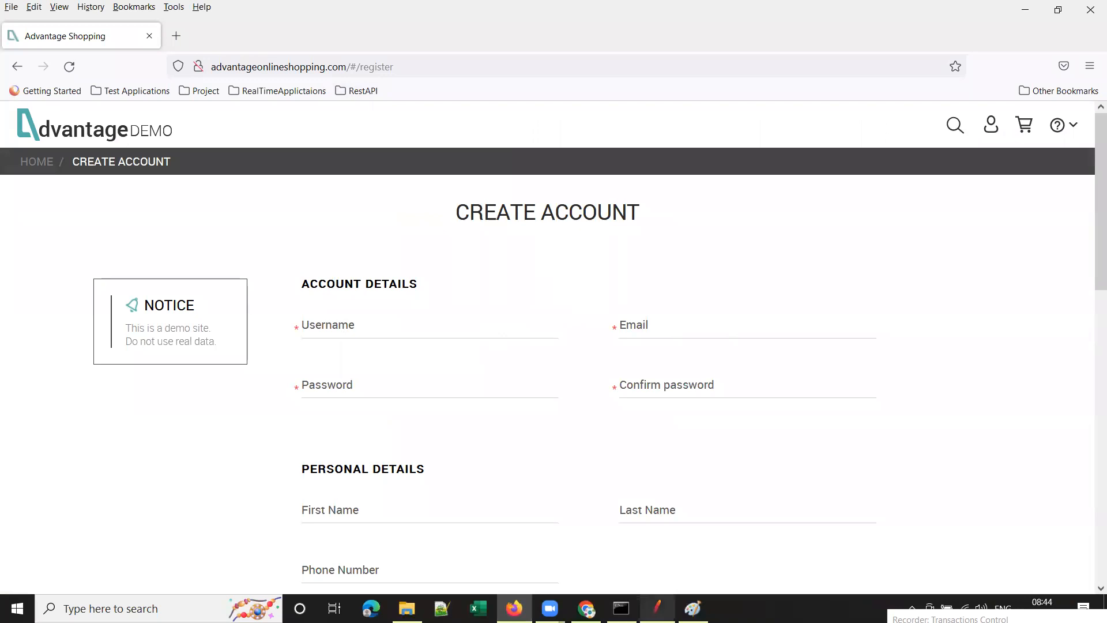
mouse_move(663, 605)
left_click(660, 607)
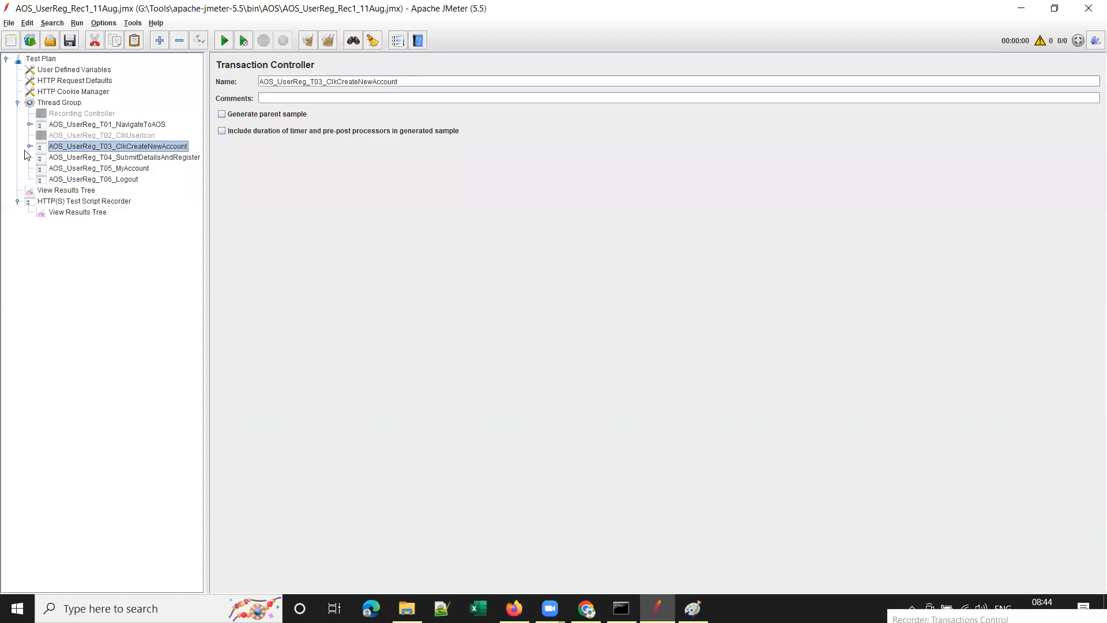
Expand T03 and inspect the recorded register-page.html request path.
left_click(29, 146)
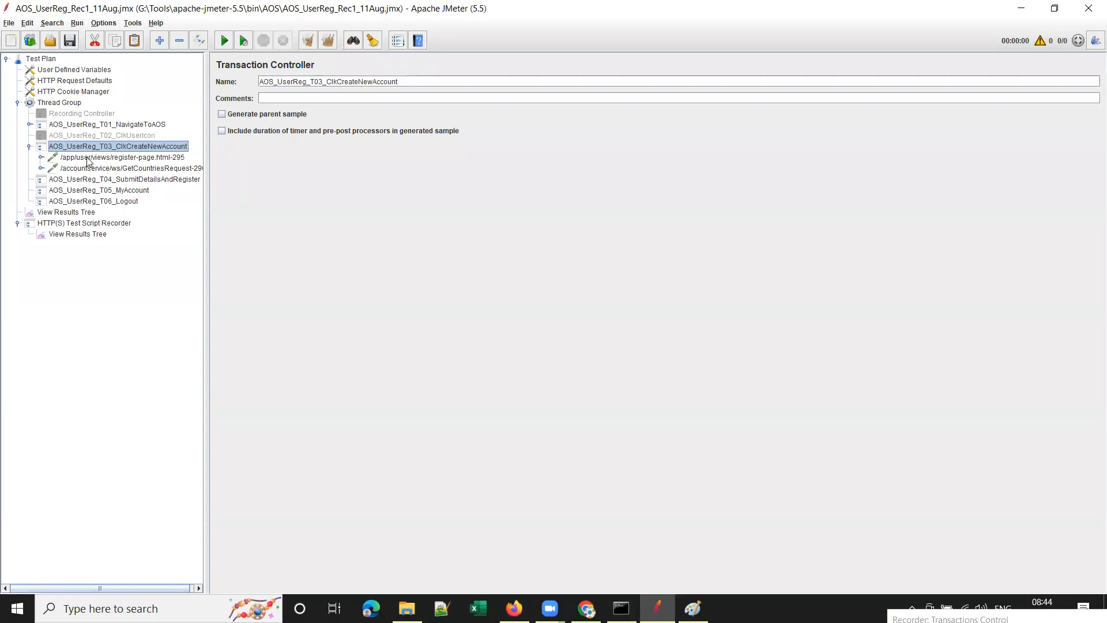
left_click(87, 159)
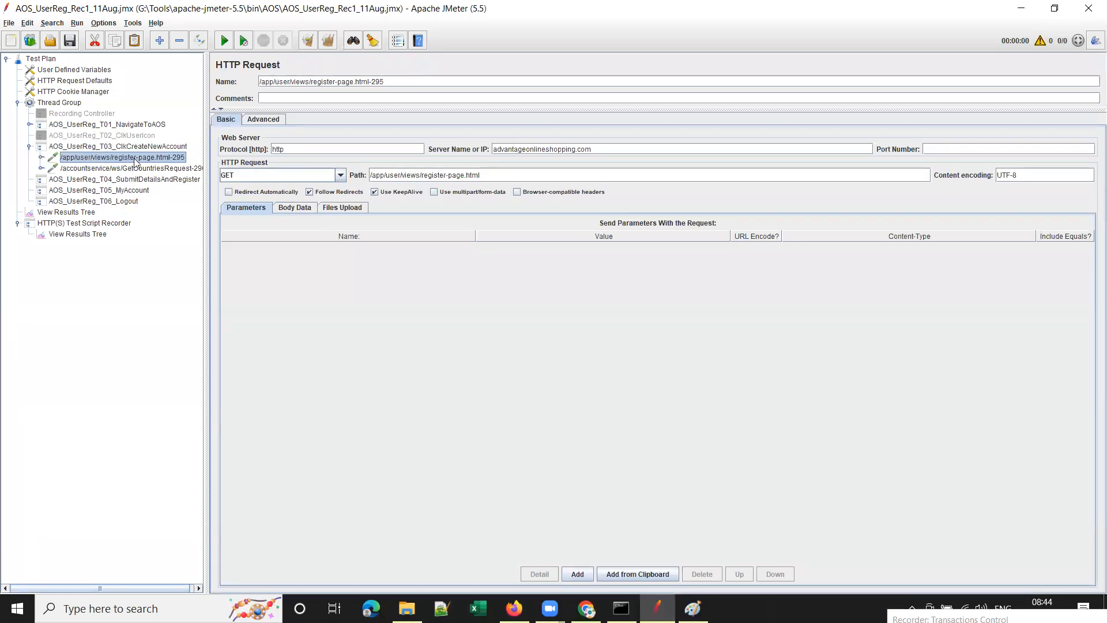
left_click_drag(493, 176, 369, 178)
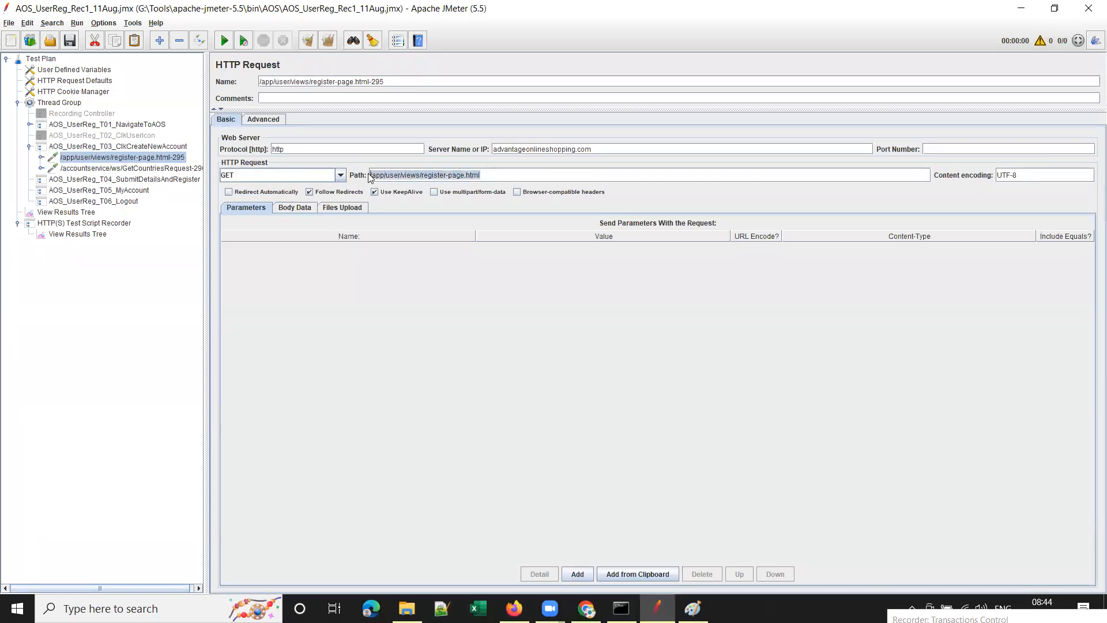
left_click(30, 147)
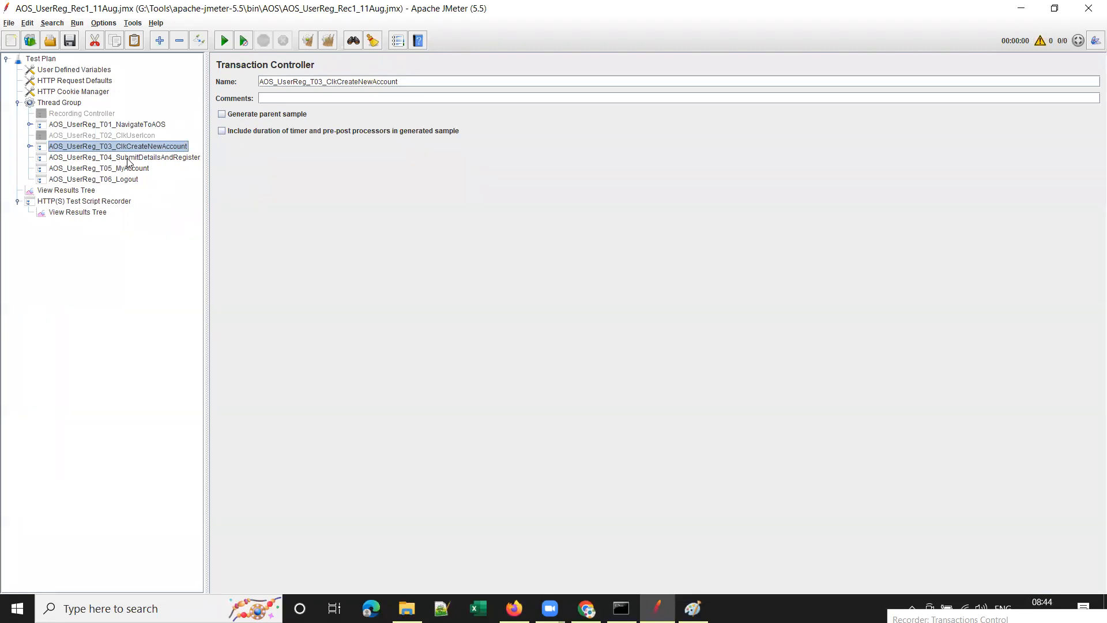
Point the recorder's Target Controller at AOS_UserReg_T04_SubmitDetailsAndRegister and head back to the browser.
left_click(110, 201)
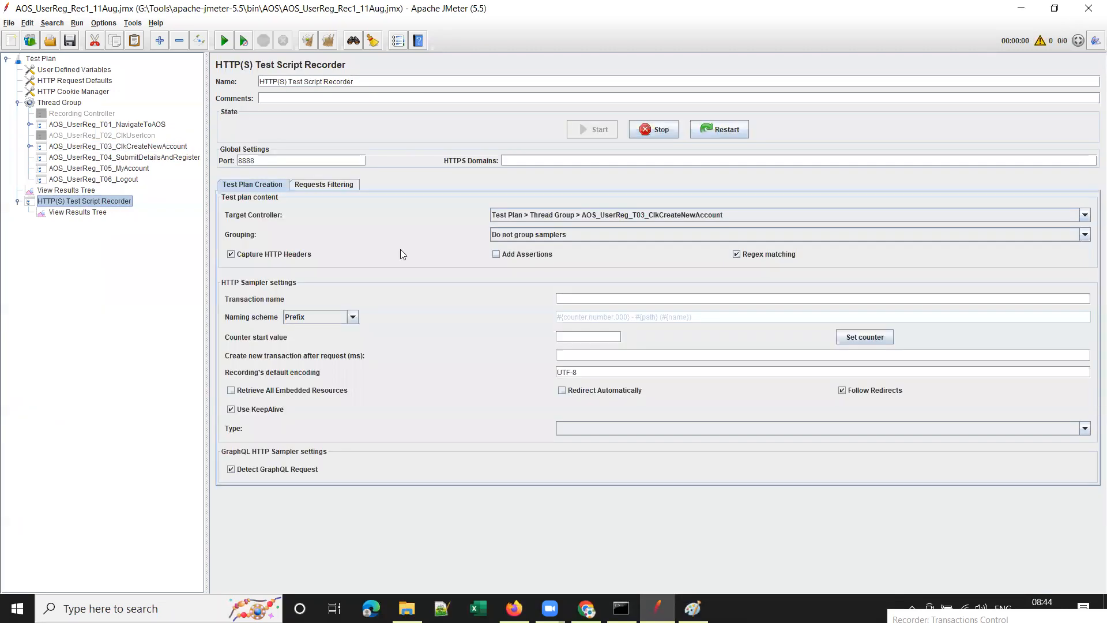
left_click(778, 213)
left_click(744, 289)
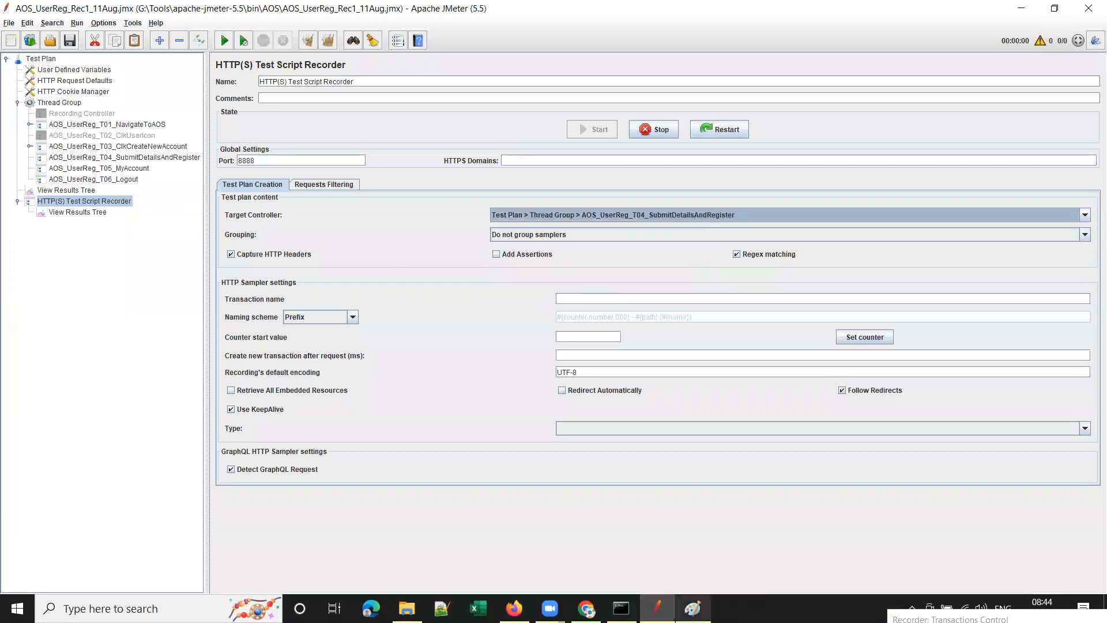
left_click(586, 608)
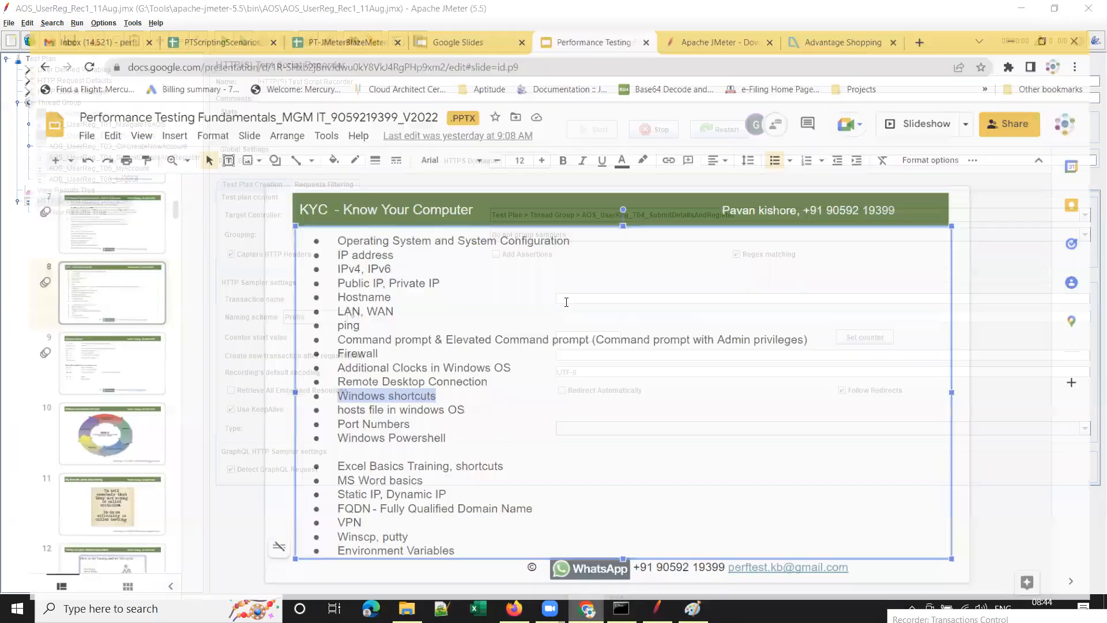
Fill in the username, e-mail, password and password confirmation on the Create Account form.
left_click(514, 608)
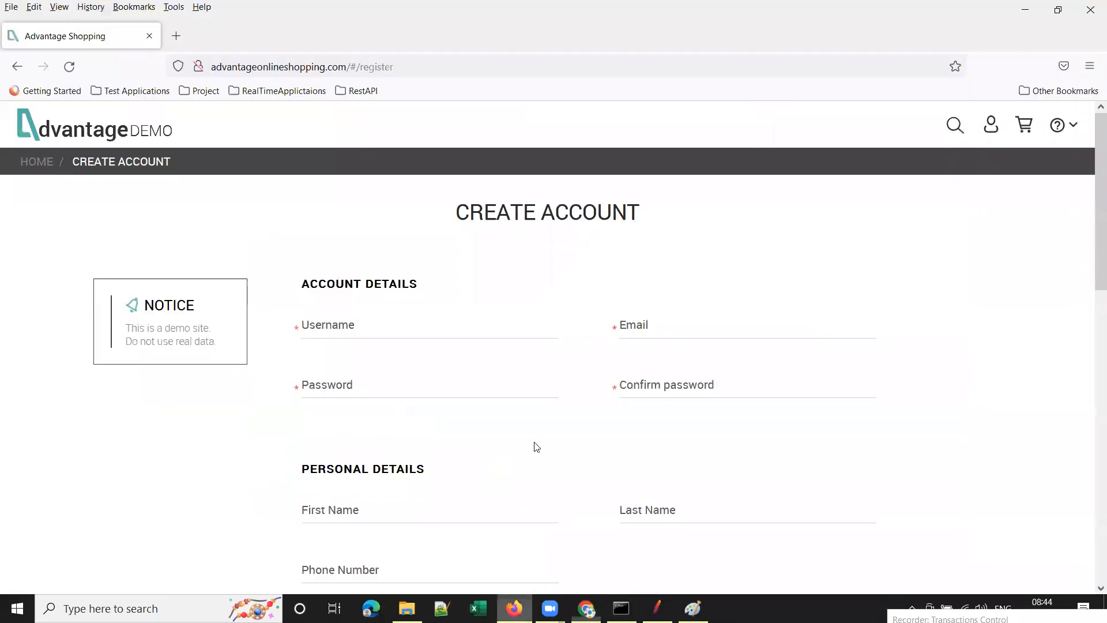
left_click(380, 327)
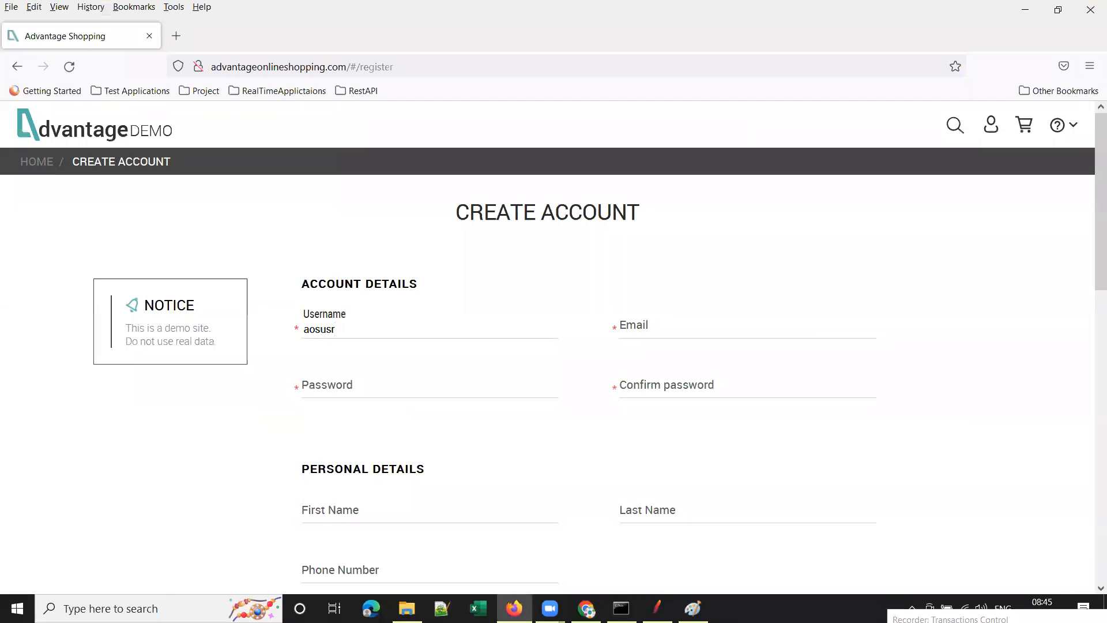
key("Tab")
key("Tab")
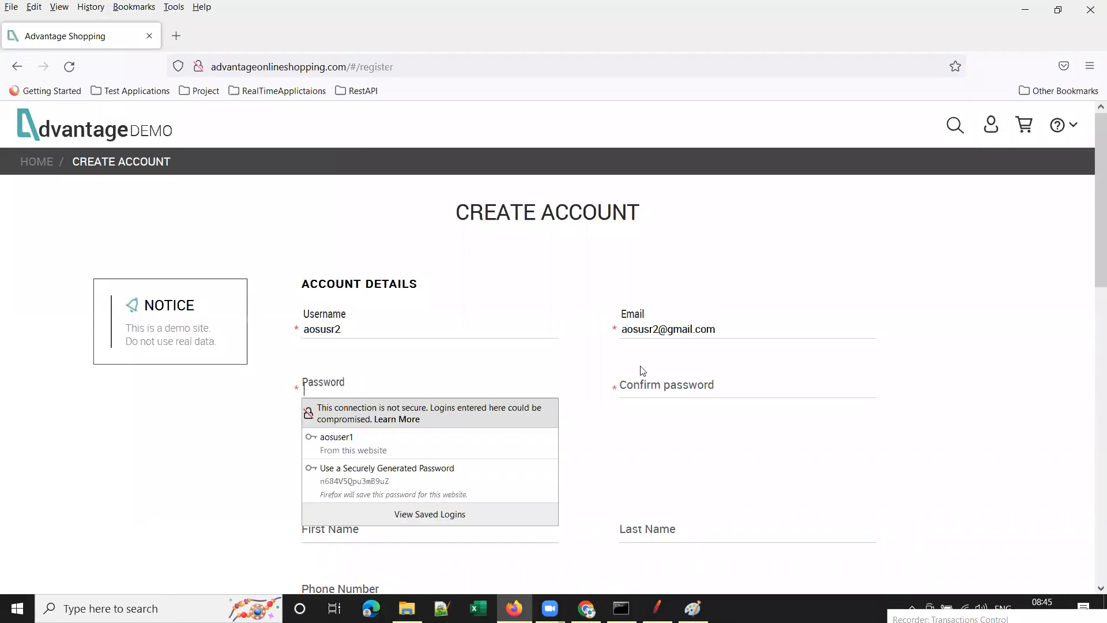
type("Test@123")
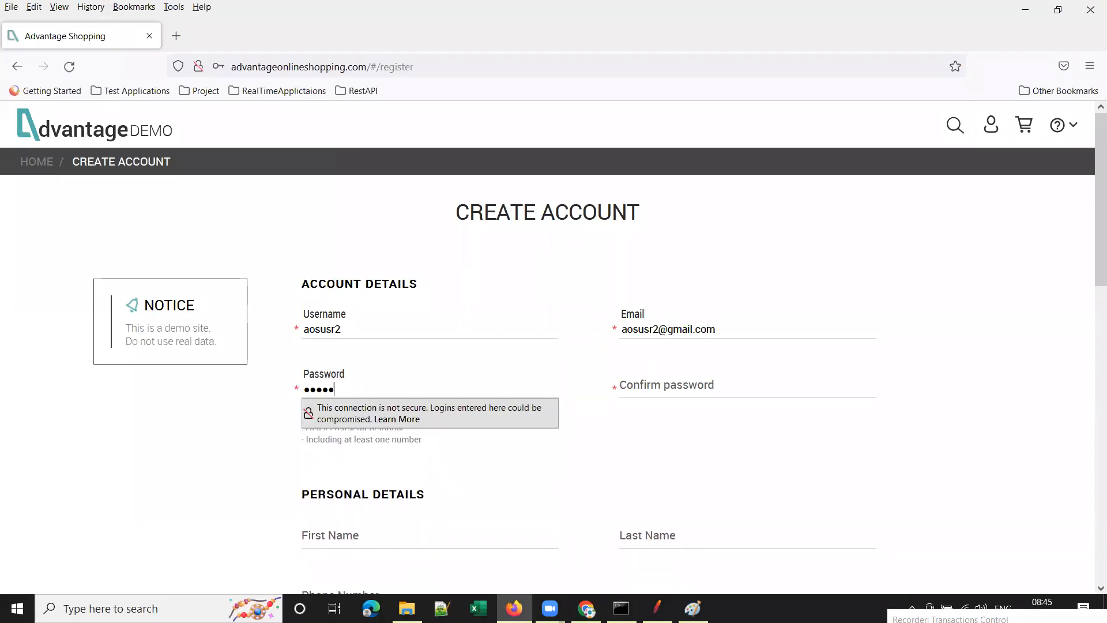
type("4")
key("Tab")
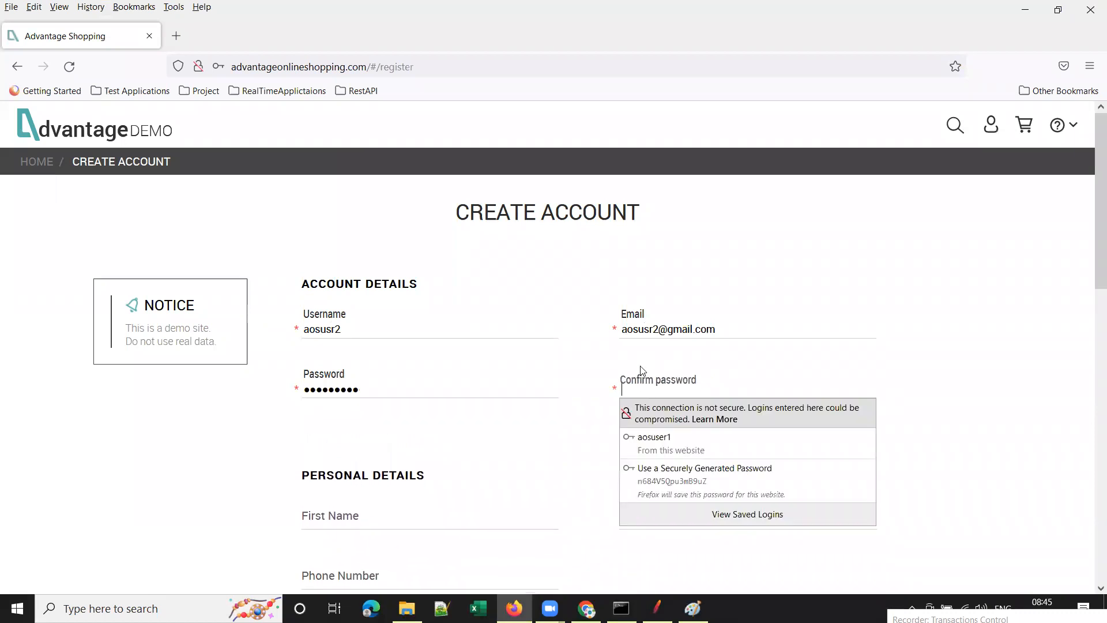
type("Test")
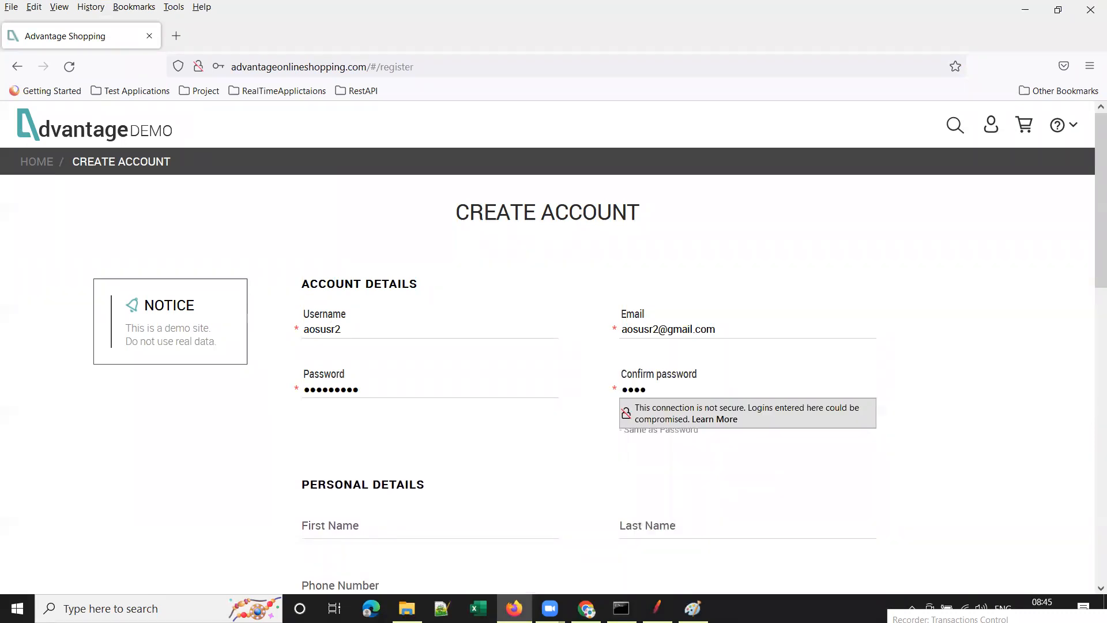
key("BackSpace")
key("BackSpace")
key("BackSpace")
type("T")
Scroll through the form and tick the conditions-of-use agreement, keeping the offers box checked.
scroll(579, 391, "down", 3)
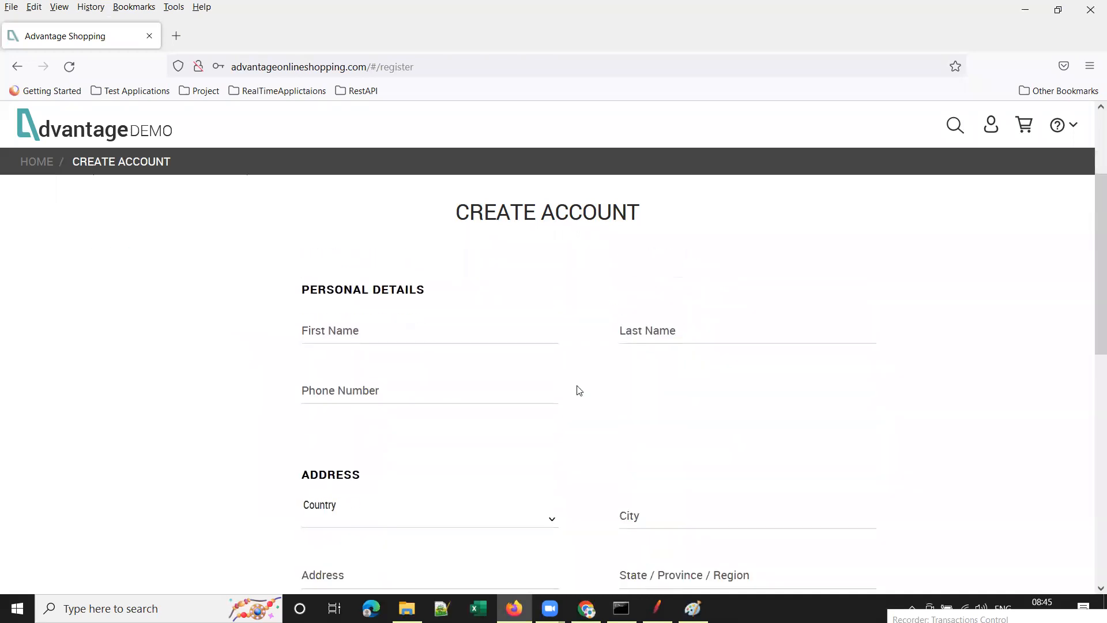
left_click(435, 326)
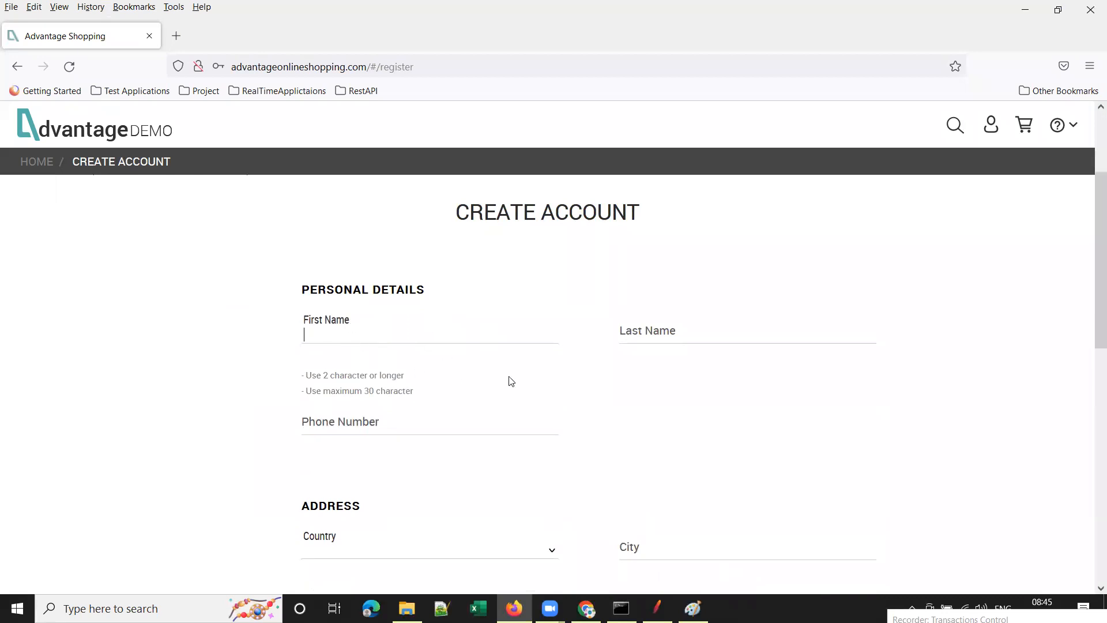
scroll(511, 381, "up", 3)
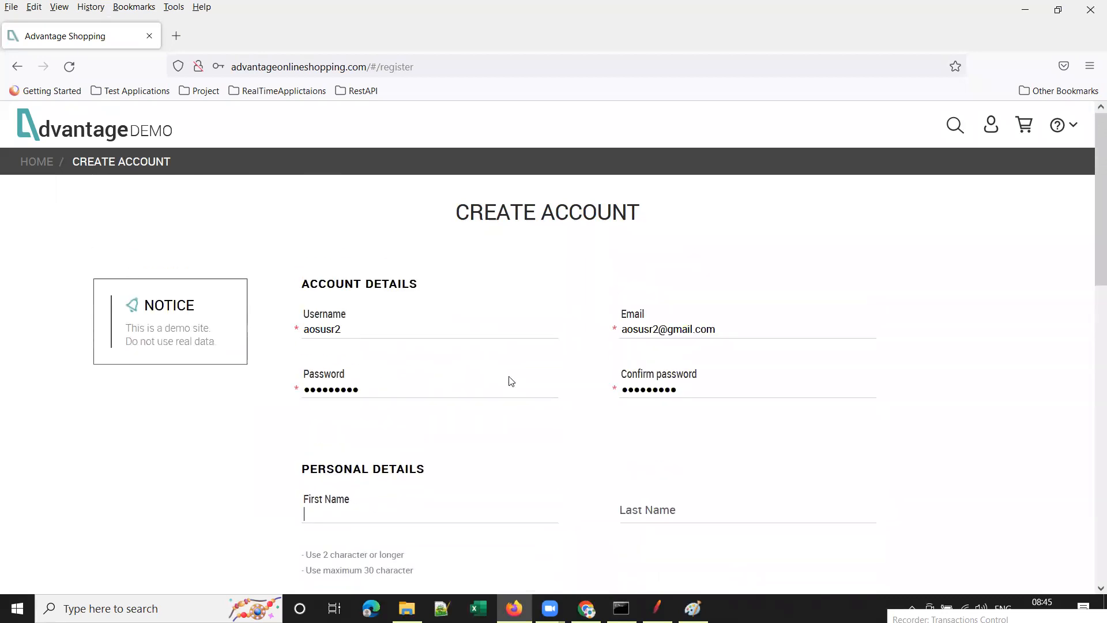
triple_click(298, 330)
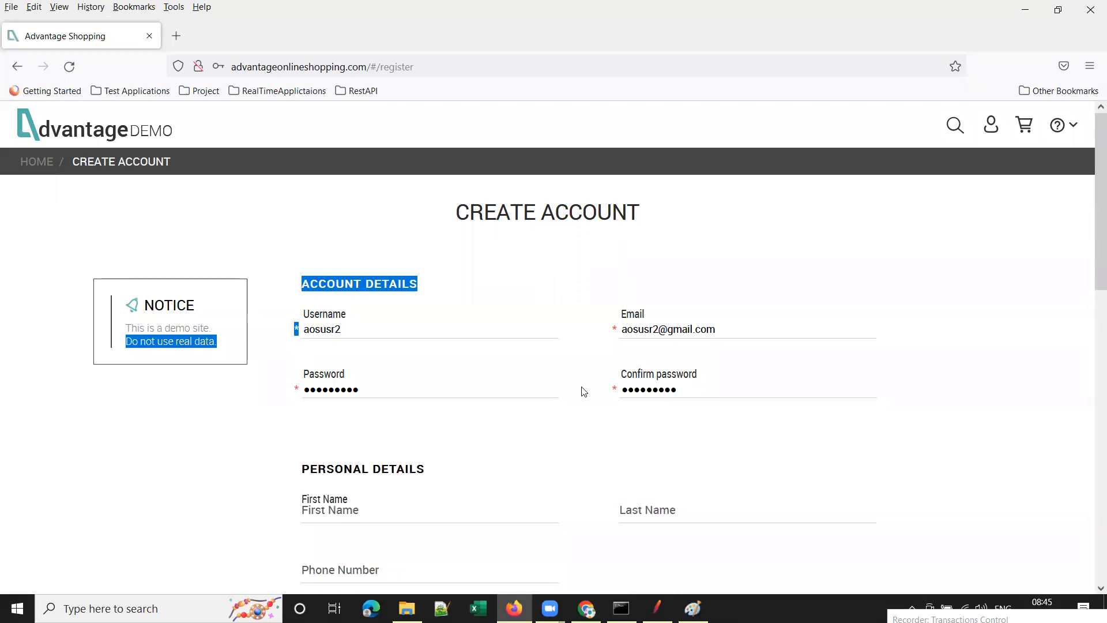
scroll(625, 336, "down", 4)
scroll(686, 332, "down", 1)
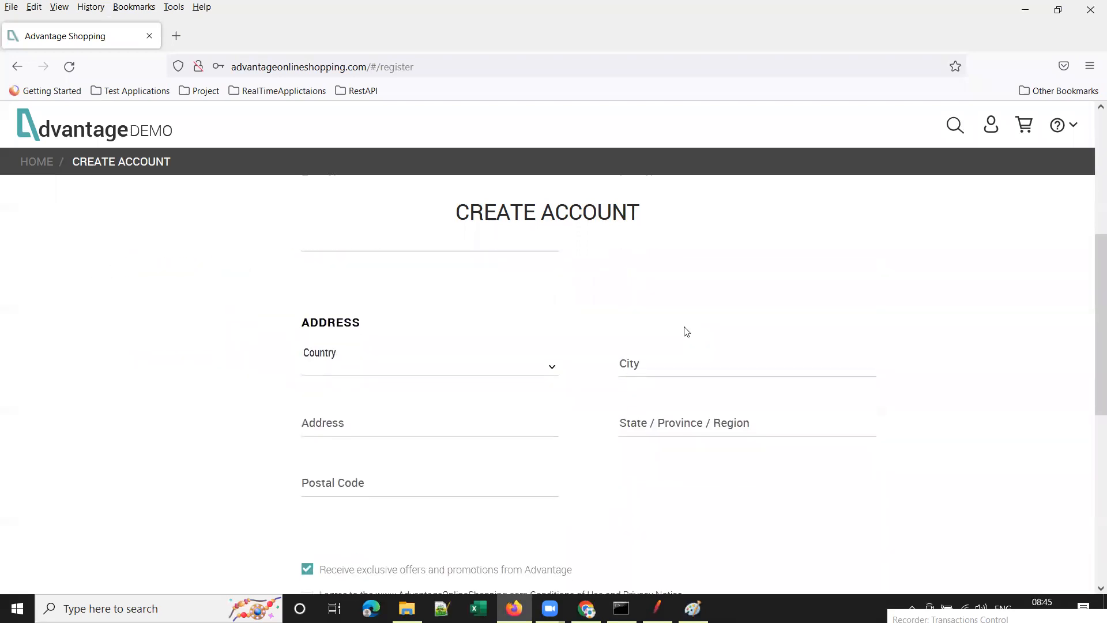
scroll(686, 331, "down", 2)
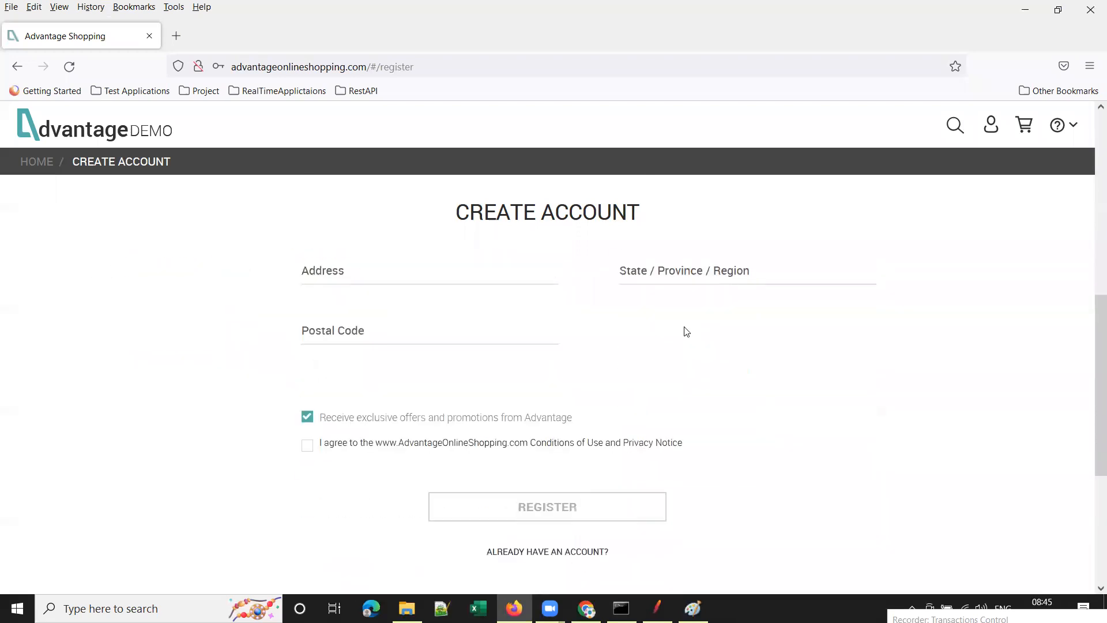
left_click(307, 448)
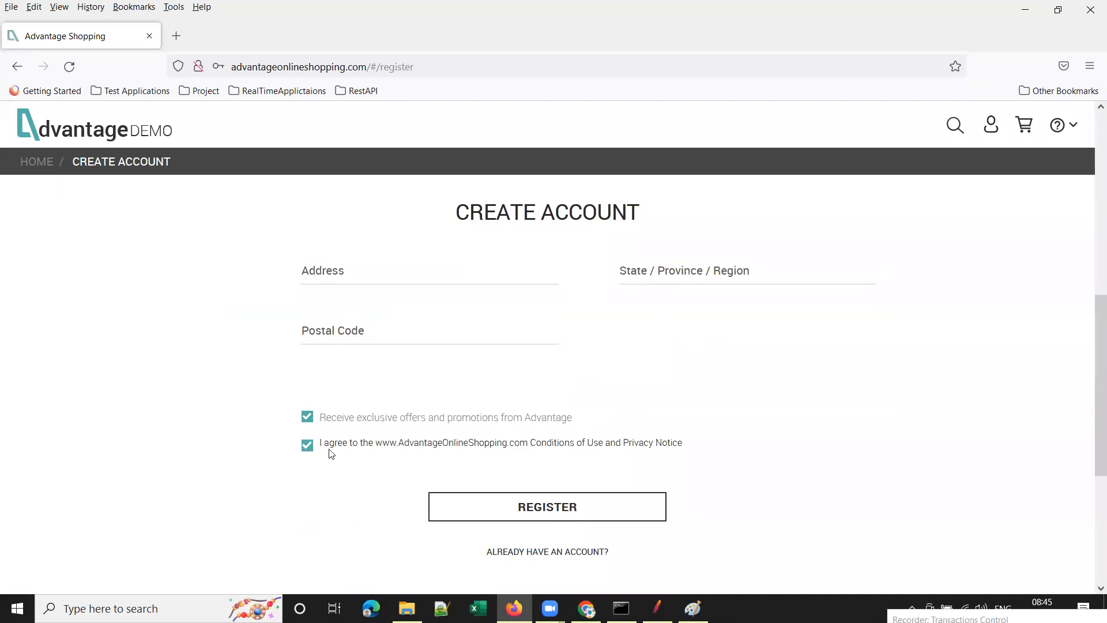
scroll(789, 348, "up", 4)
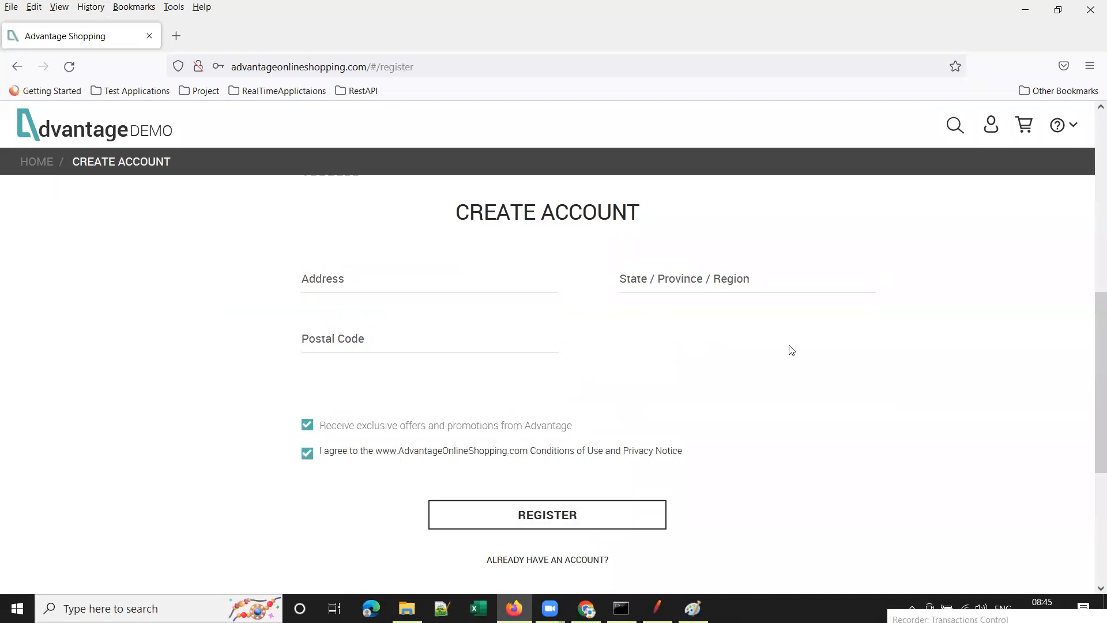
scroll(564, 288, "up", 4)
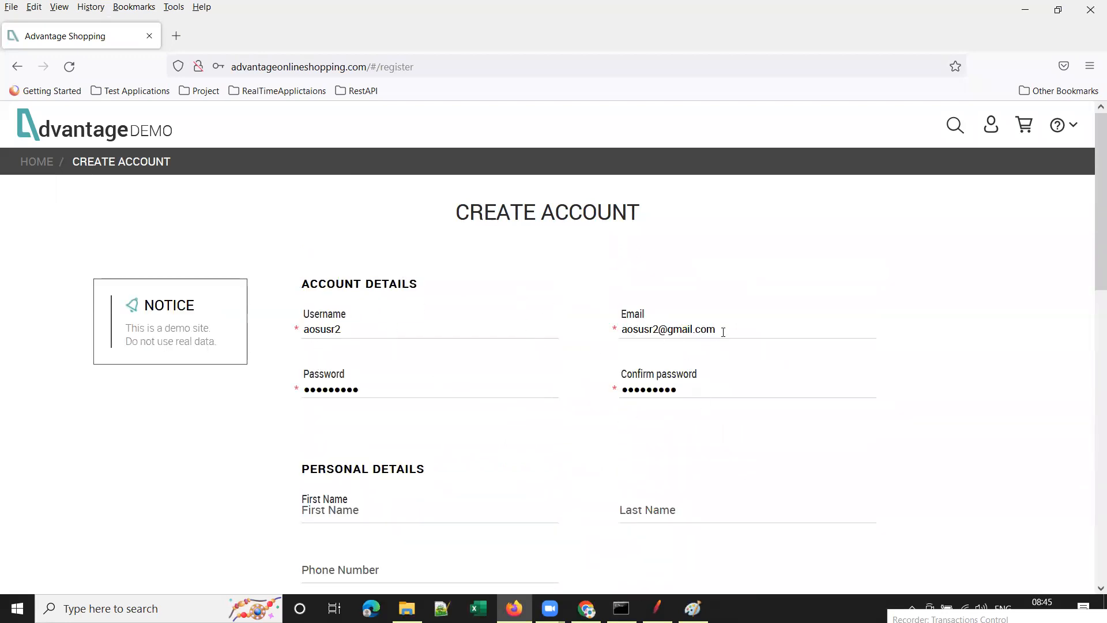
scroll(384, 328, "down", 4)
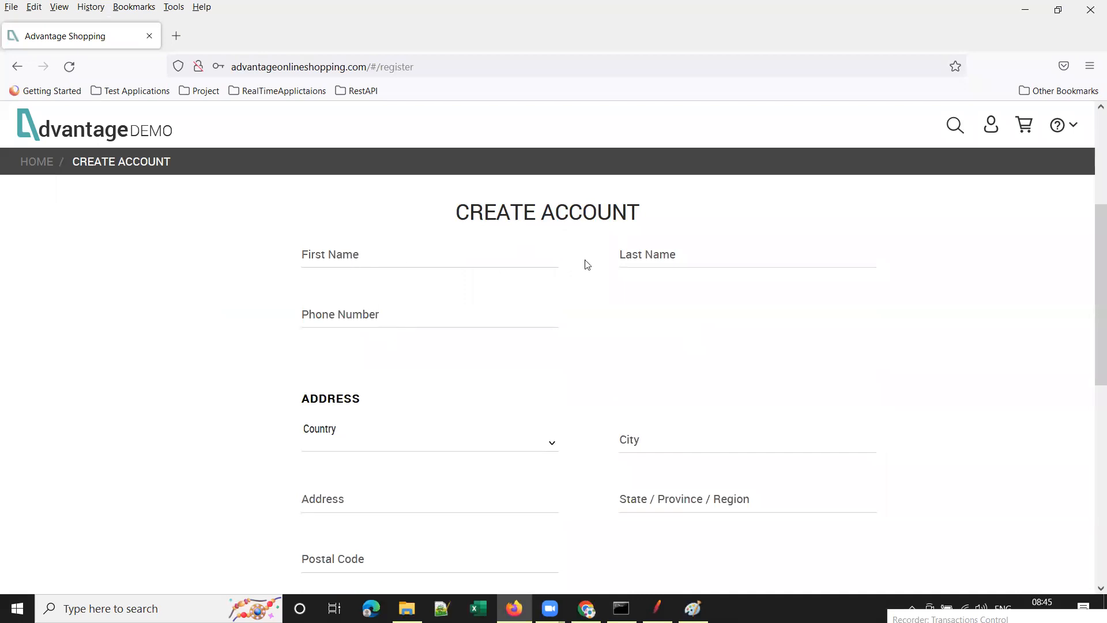
scroll(472, 388, "down", 2)
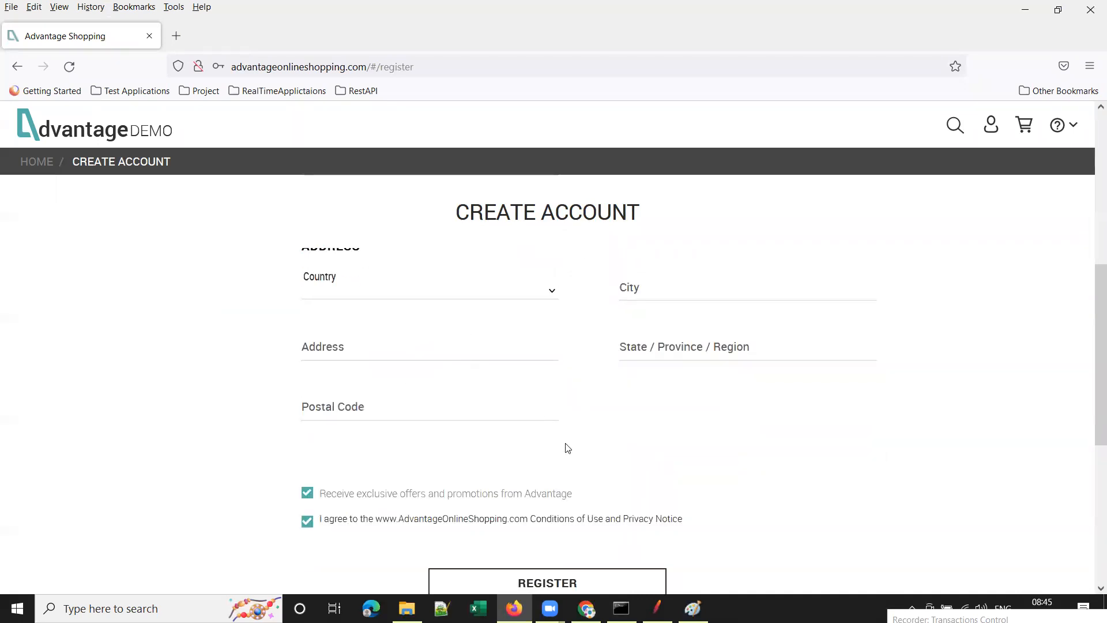
scroll(686, 377, "down", 2)
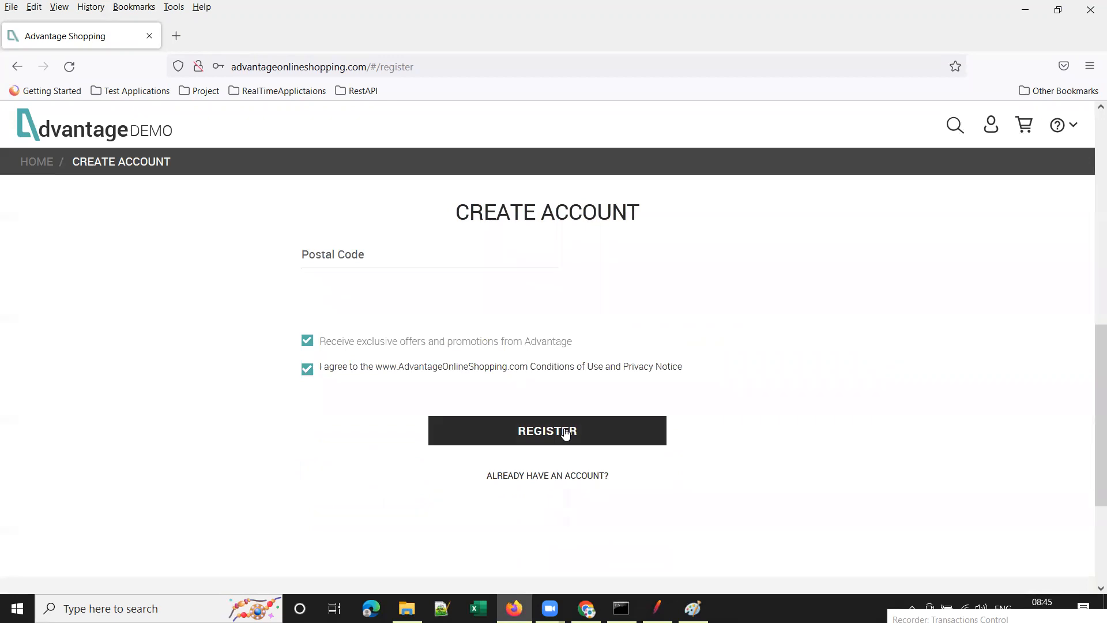
Register the account, decline Firefox's save-login prompt, and switch back to JMeter.
left_click(564, 431)
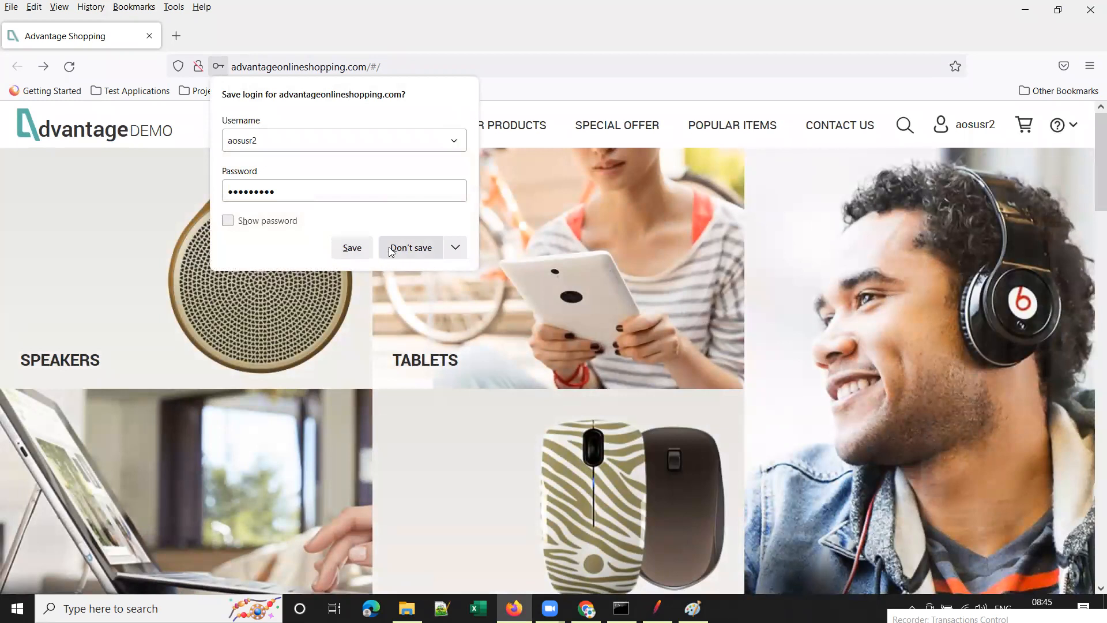
left_click(353, 248)
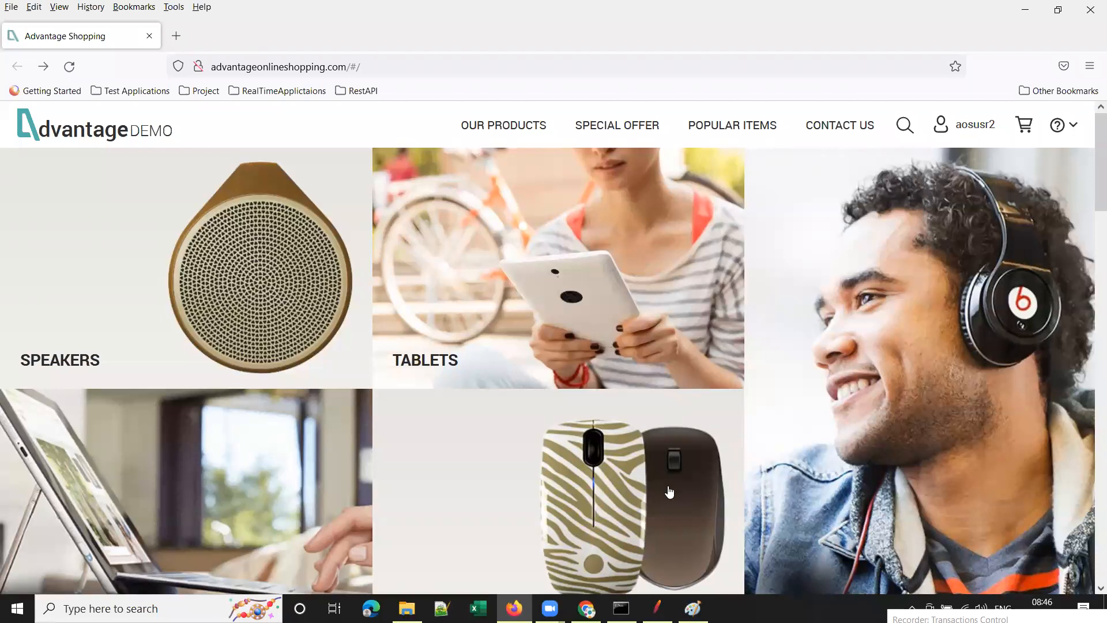
left_click(658, 609)
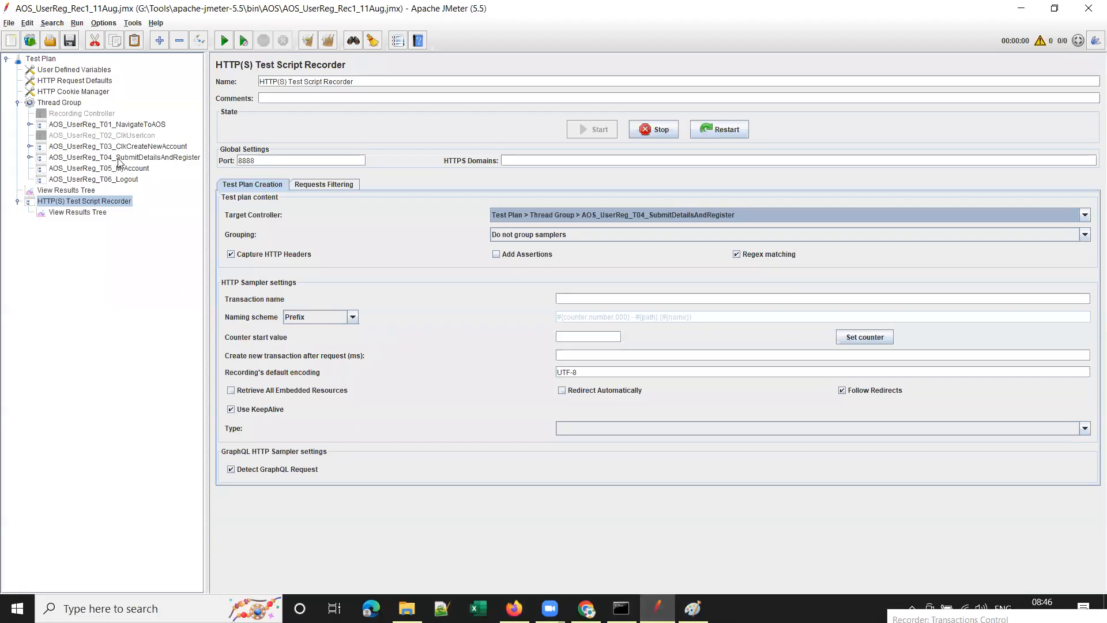
Expand T04, widen the tree, and inspect AccountCreateRequest-392, AccountLoginRequest-393 and the carts request.
left_click(29, 158)
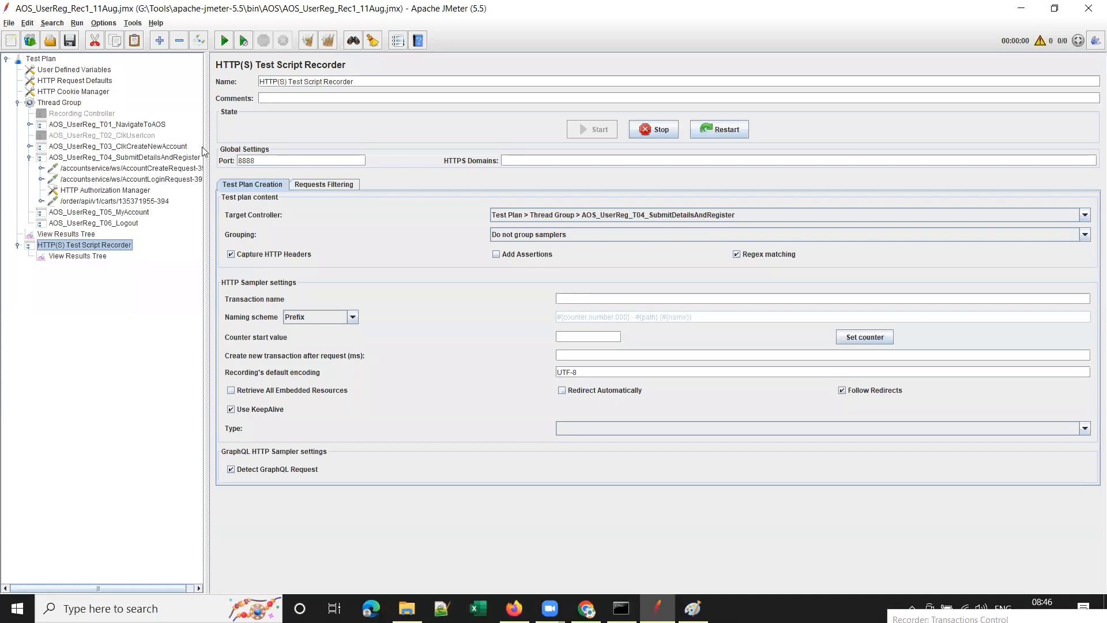
left_click_drag(206, 138, 245, 151)
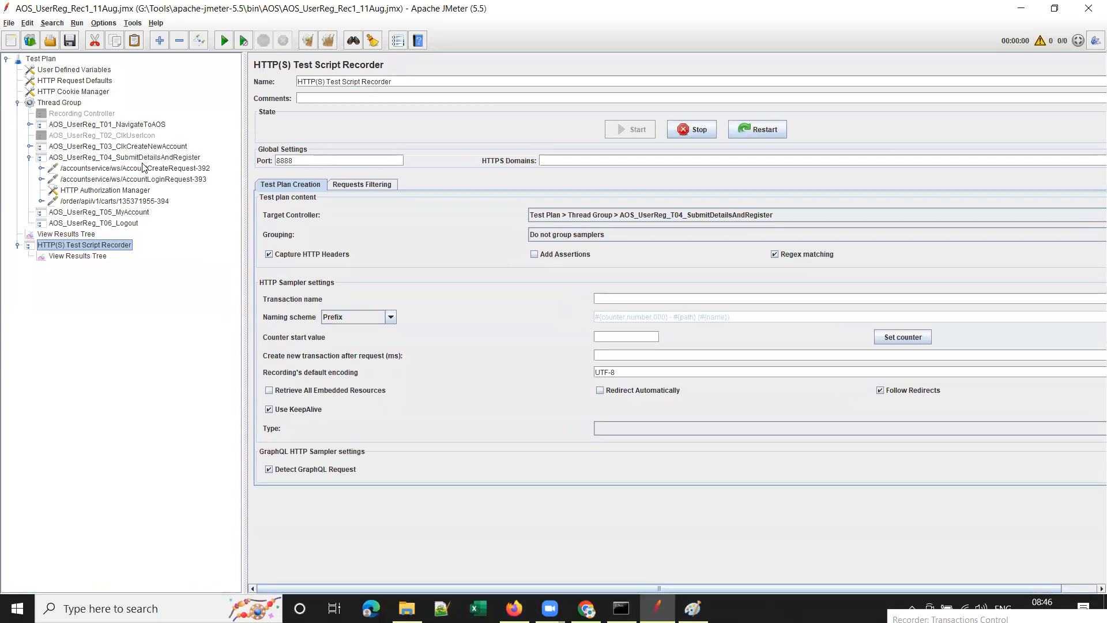
left_click(112, 168)
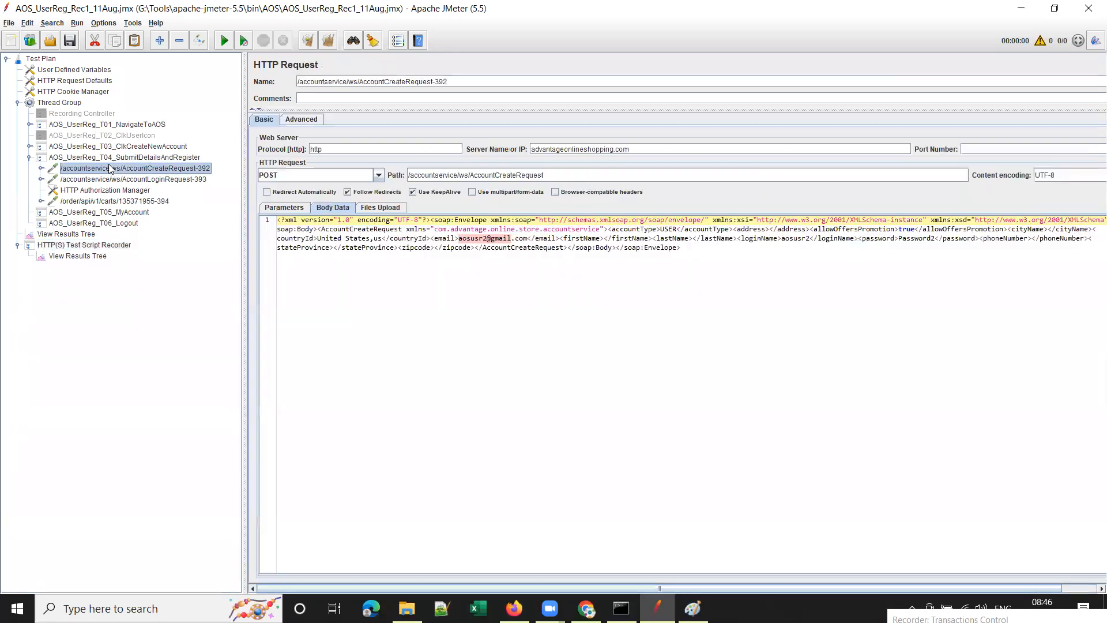
left_click(103, 179)
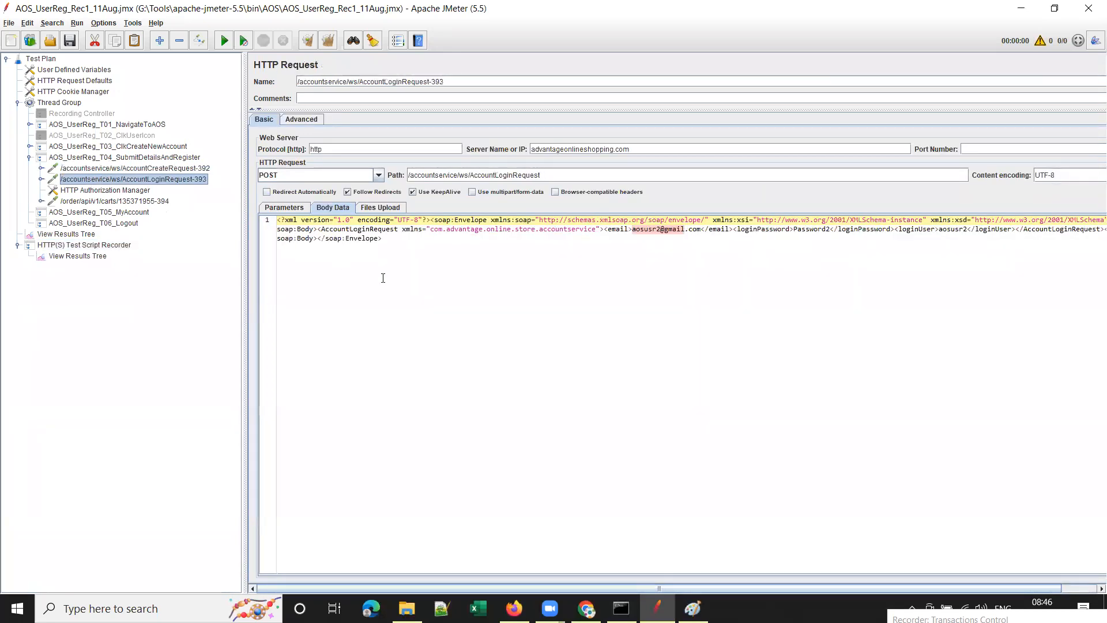
left_click(91, 202)
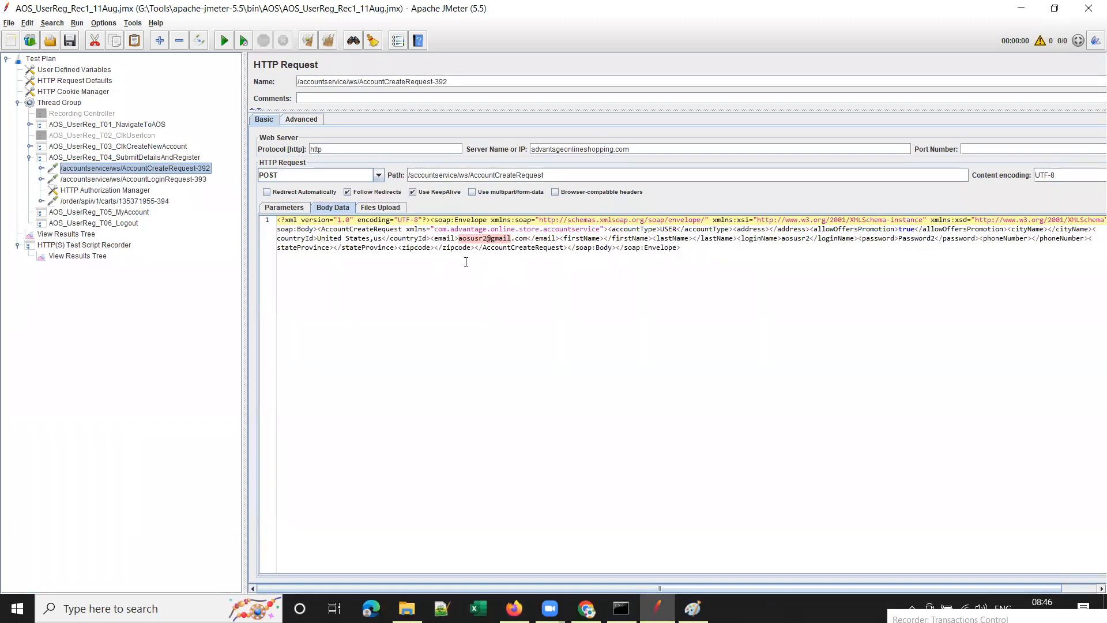
Zoom in the JMeter interface three times to enlarge the text.
left_click(102, 23)
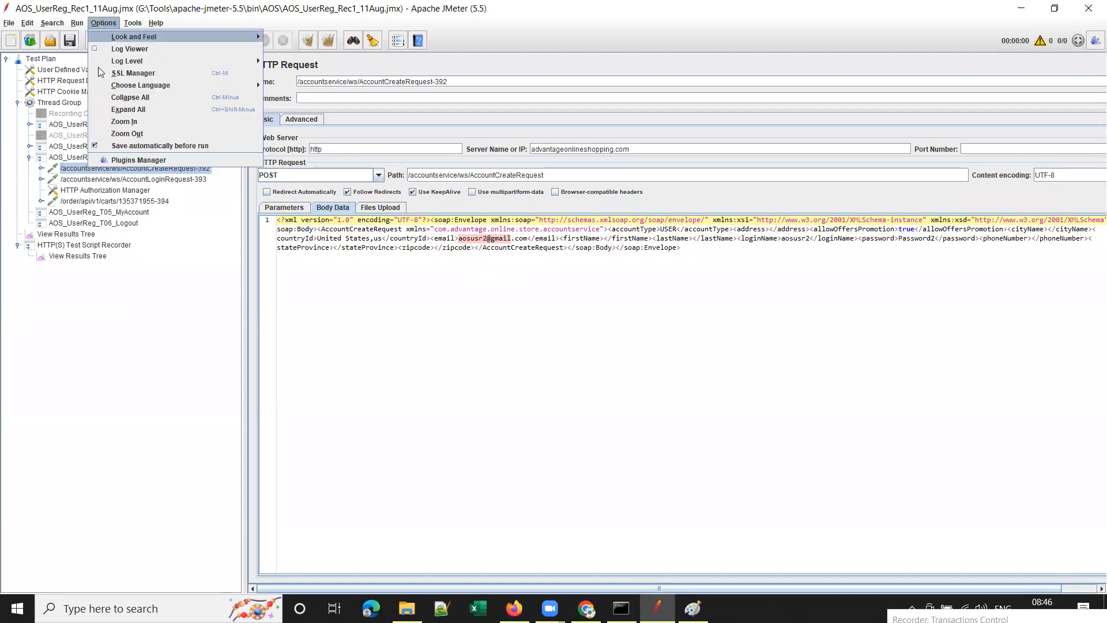
left_click(121, 121)
left_click(114, 24)
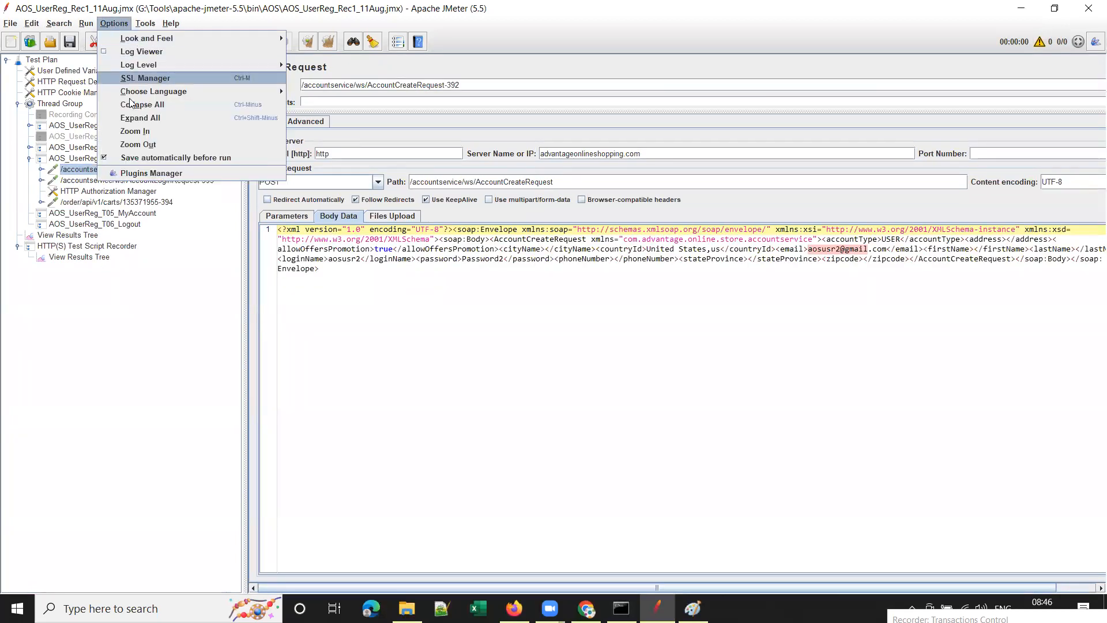
left_click(136, 129)
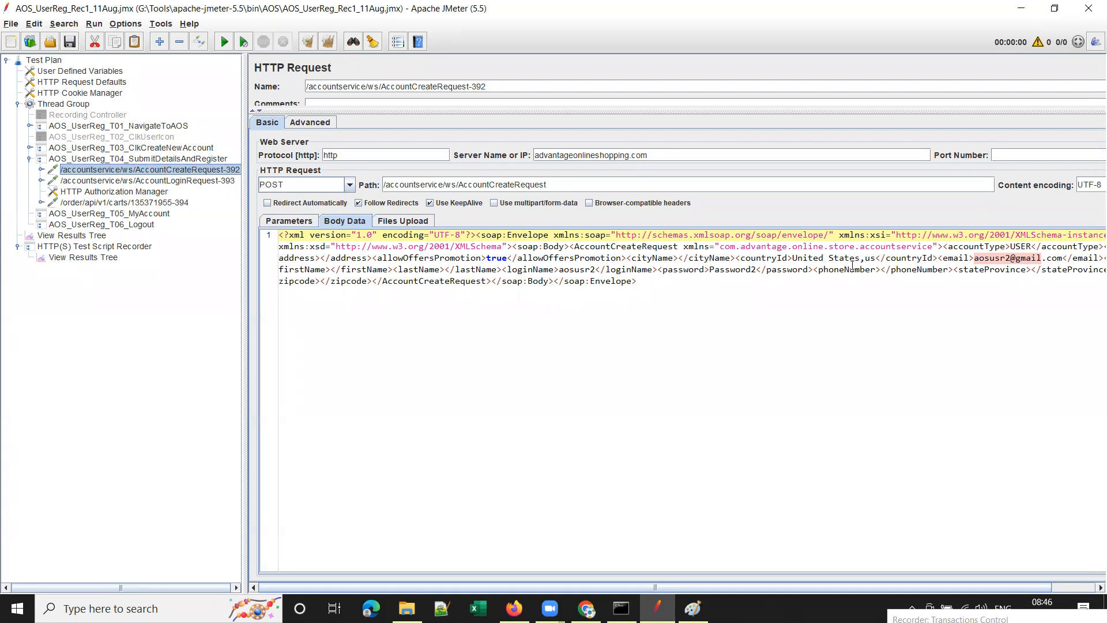
Highlight the recorded e-mail, loginName and password values in Body Data, then collapse T04.
left_click(980, 263)
left_click_drag(974, 263, 1054, 259)
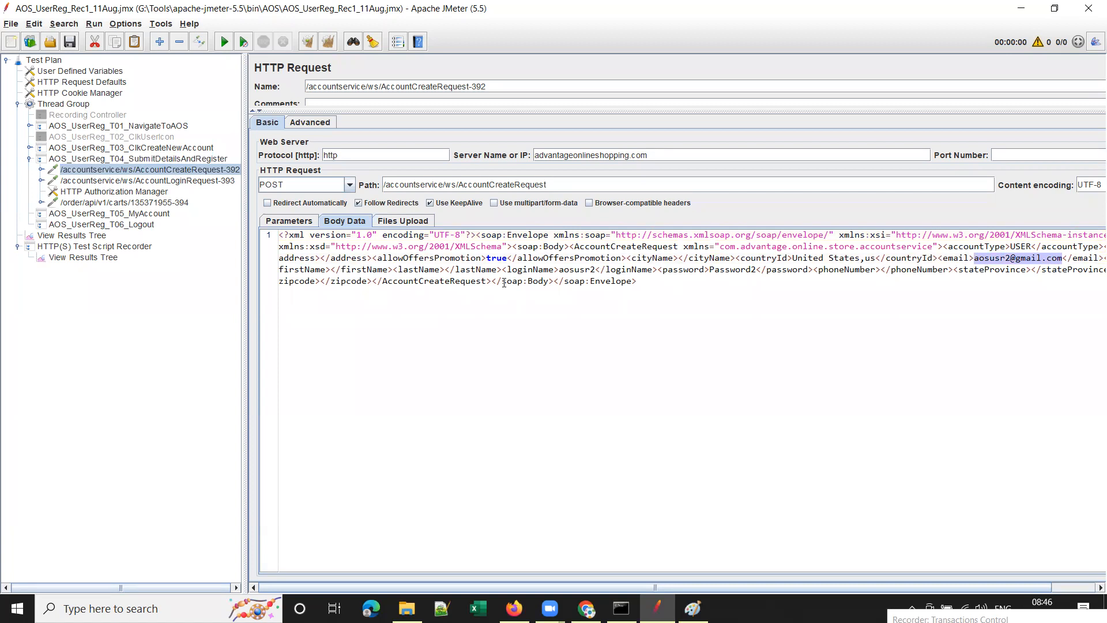
left_click_drag(559, 270, 596, 270)
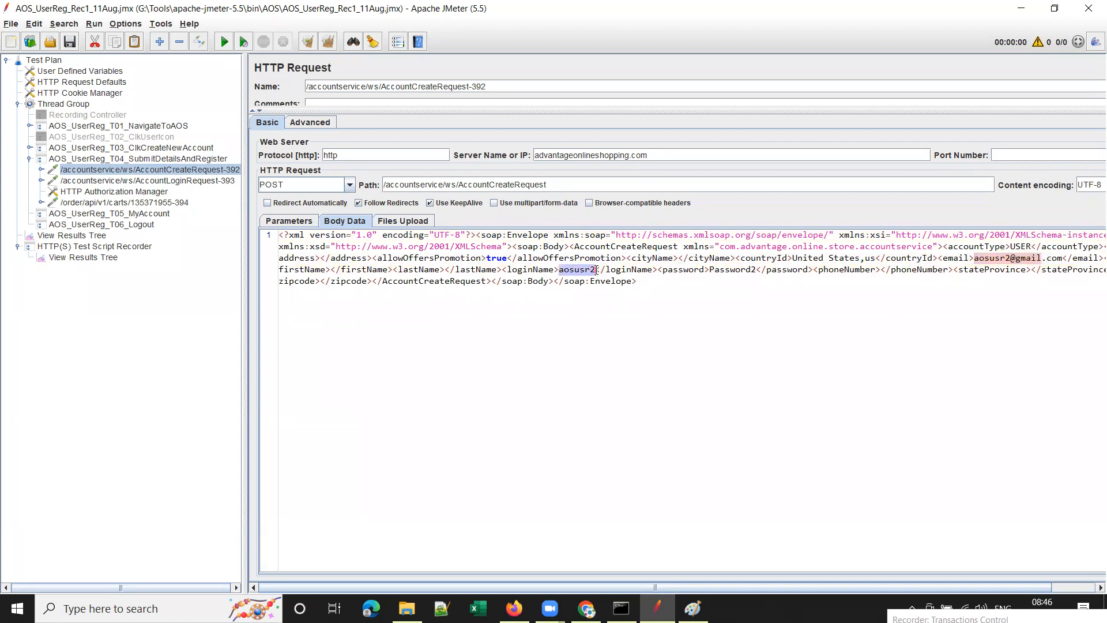
double_click(744, 269)
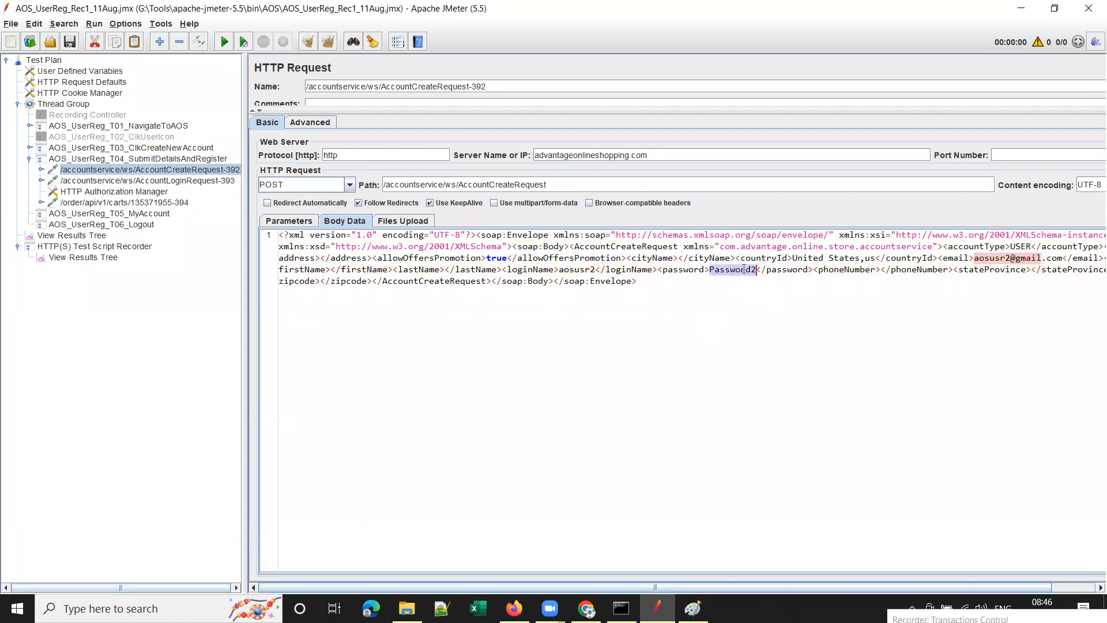
double_click(579, 270)
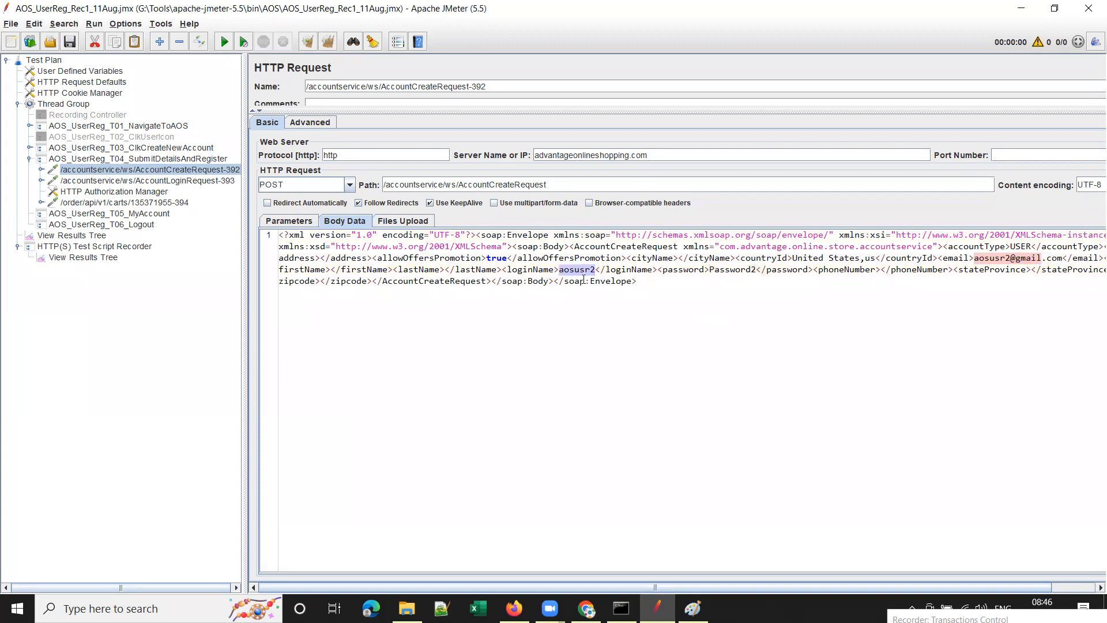
double_click(751, 269)
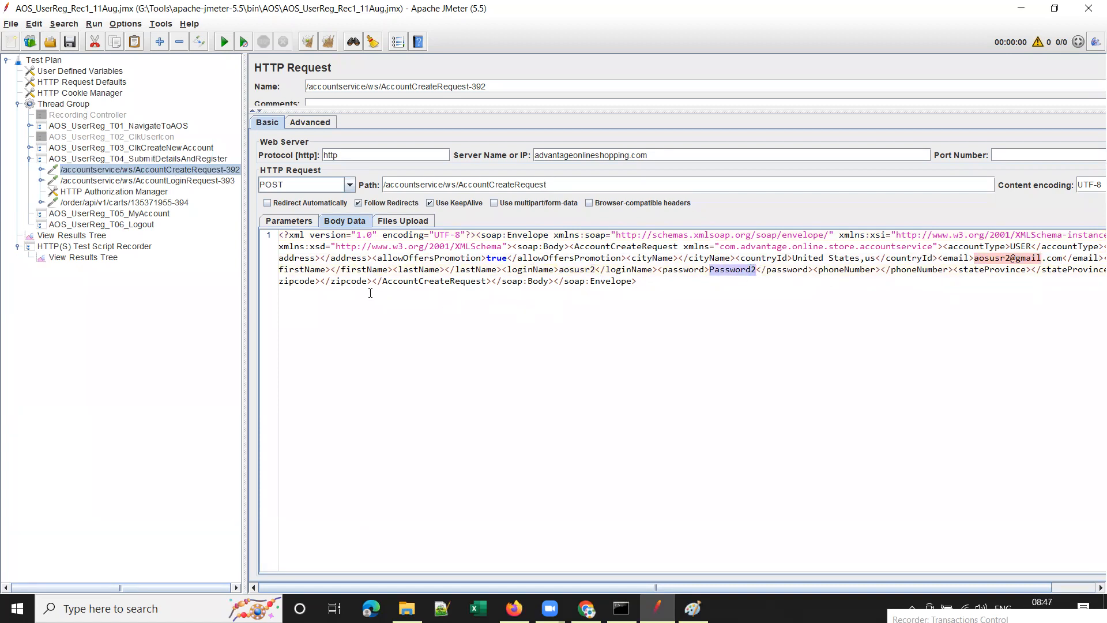
left_click(29, 158)
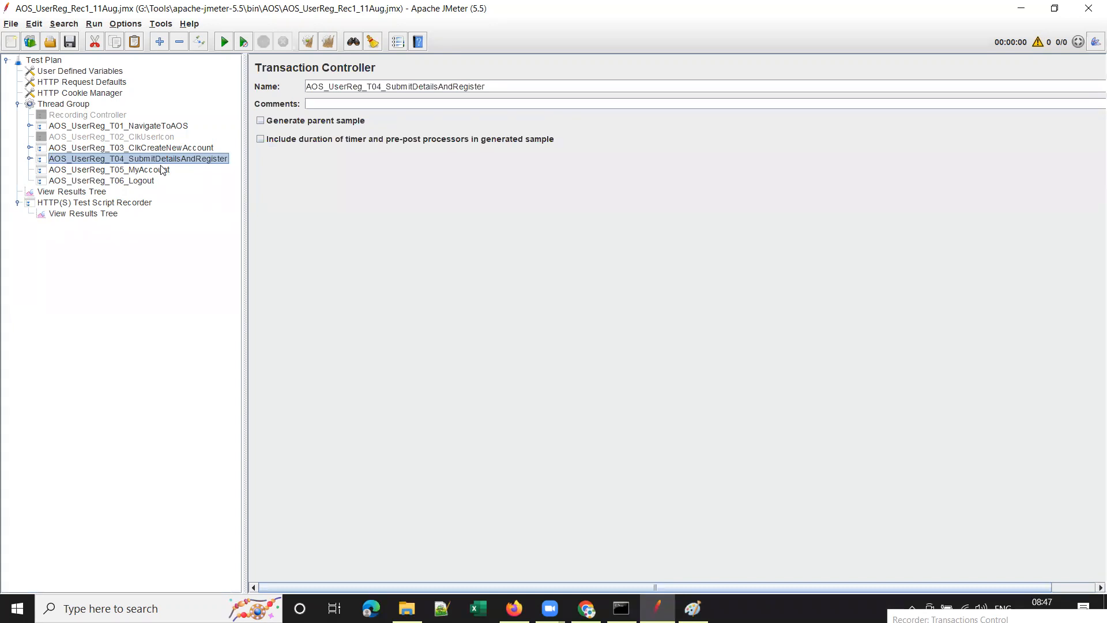
Set the recorder's Target Controller to Thread Group > AOS_UserReg_T05_MyAccount and return to Firefox.
left_click(115, 203)
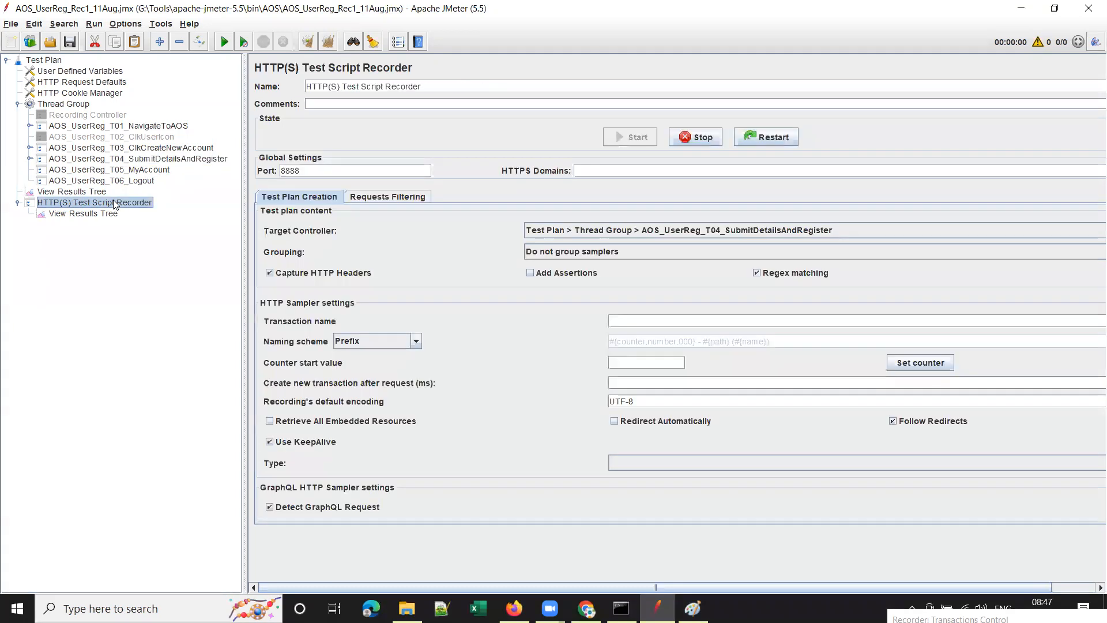
left_click(885, 230)
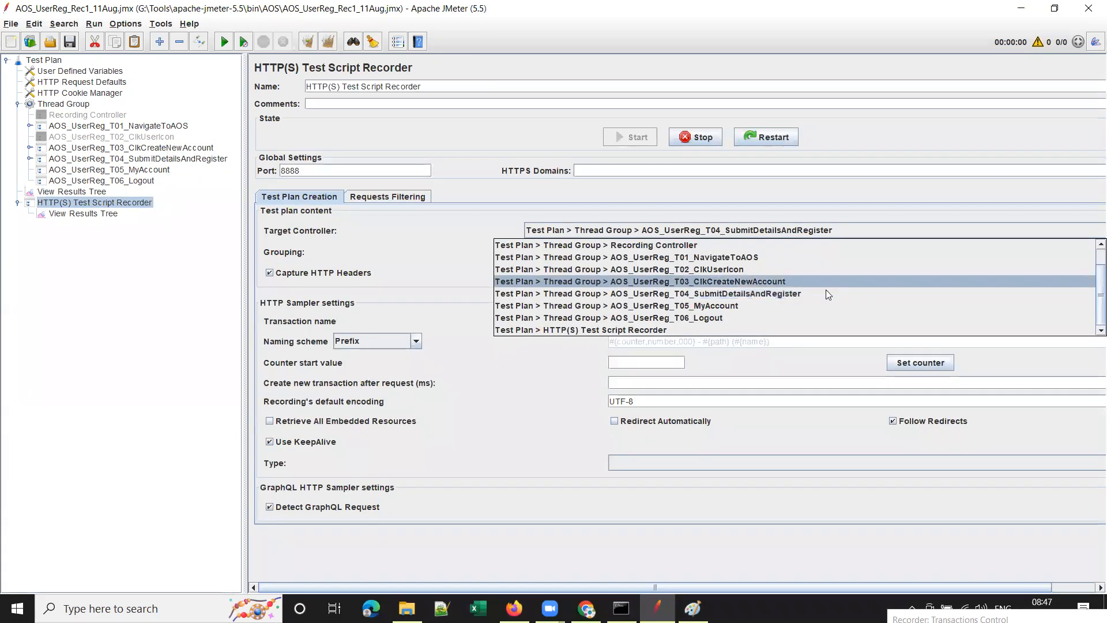
left_click(749, 306)
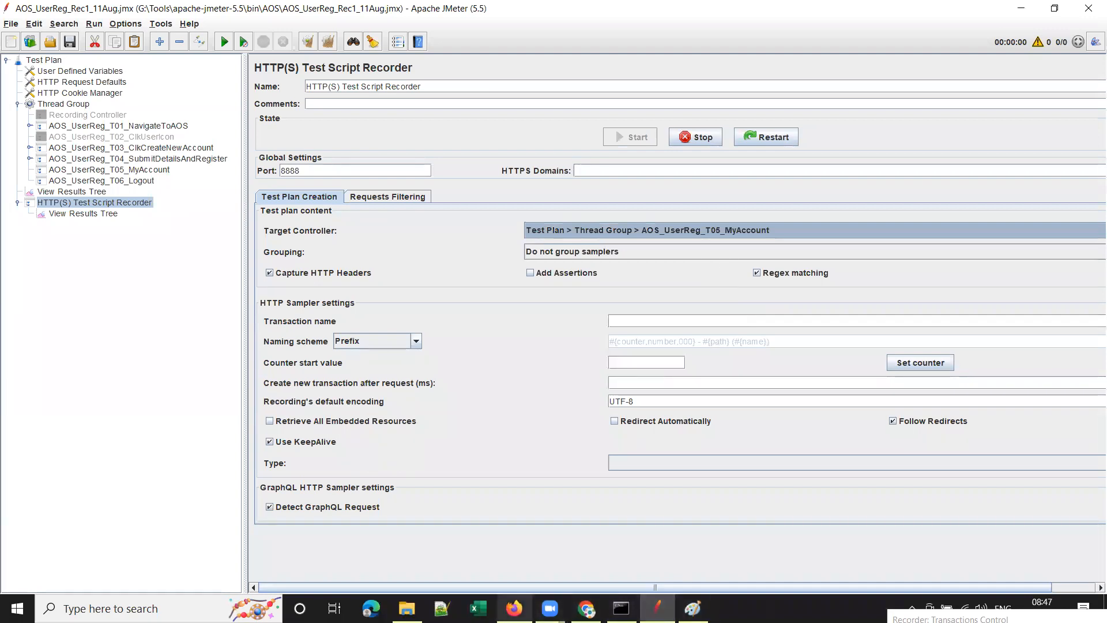
left_click(514, 608)
Open My account from the username menu, scroll through the page, and return to JMeter.
left_click(965, 134)
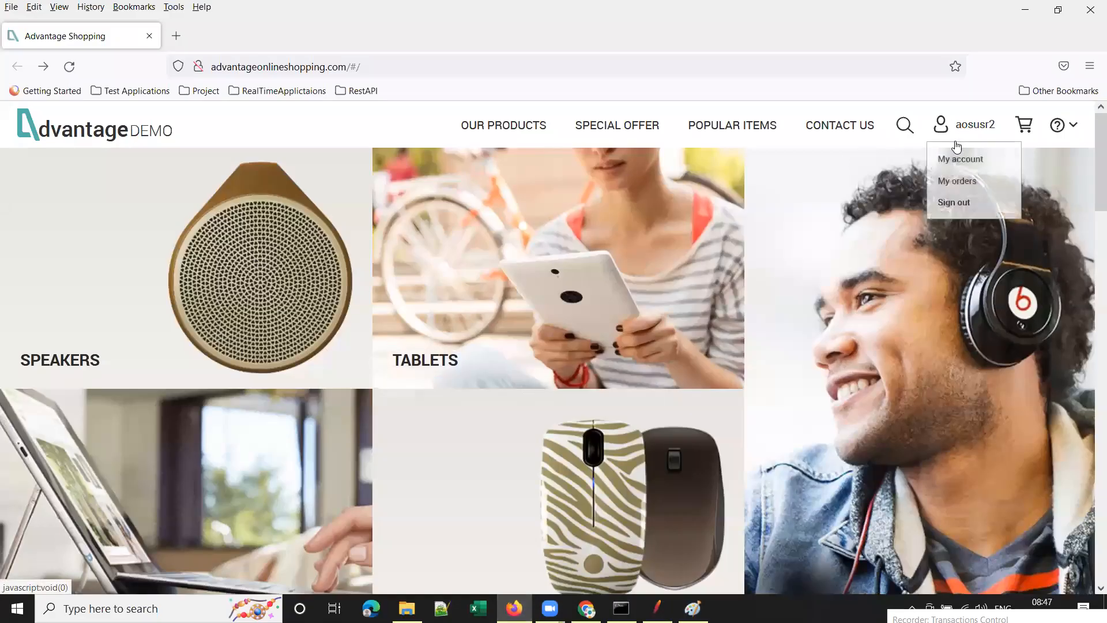
left_click(952, 160)
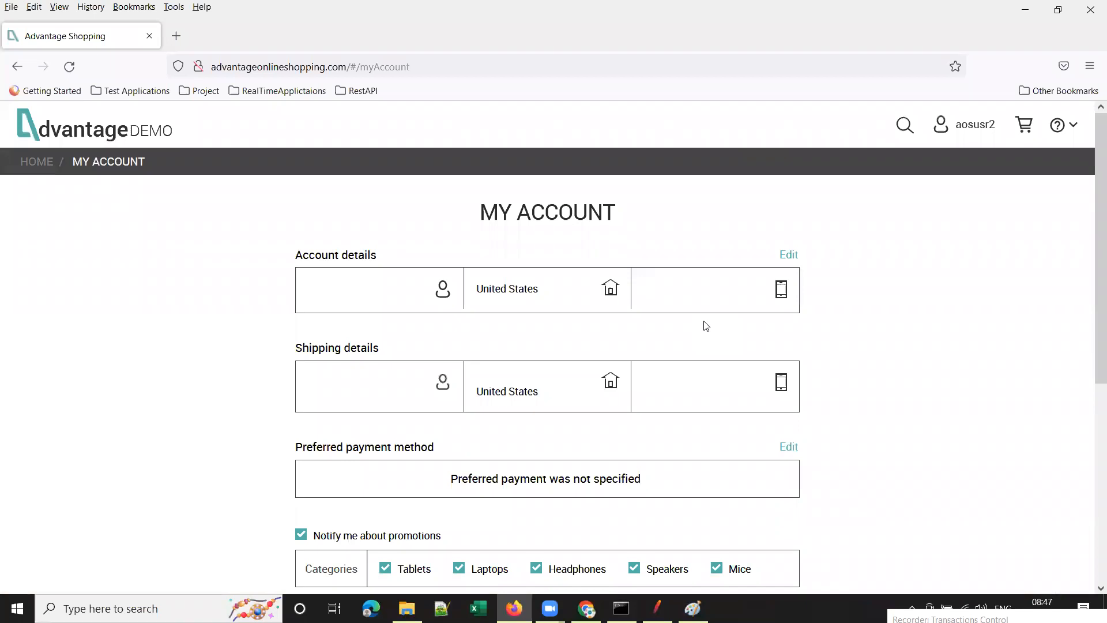
scroll(761, 312, "down", 5)
scroll(507, 302, "down", 2)
scroll(617, 323, "down", 3)
scroll(608, 312, "up", 5)
scroll(731, 371, "down", 1)
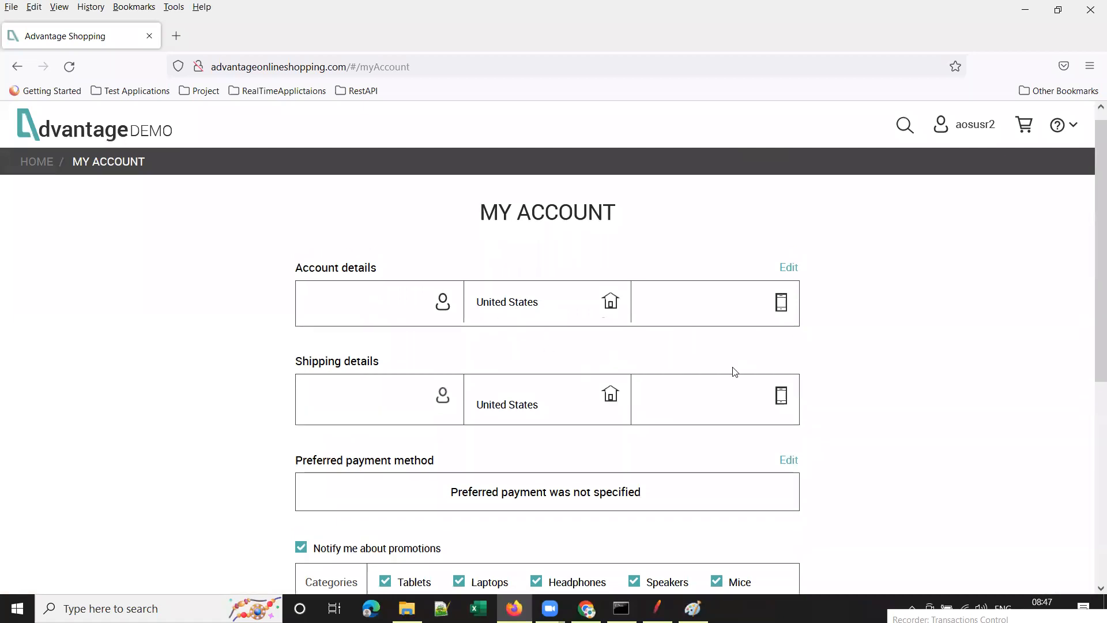
scroll(851, 378, "down", 4)
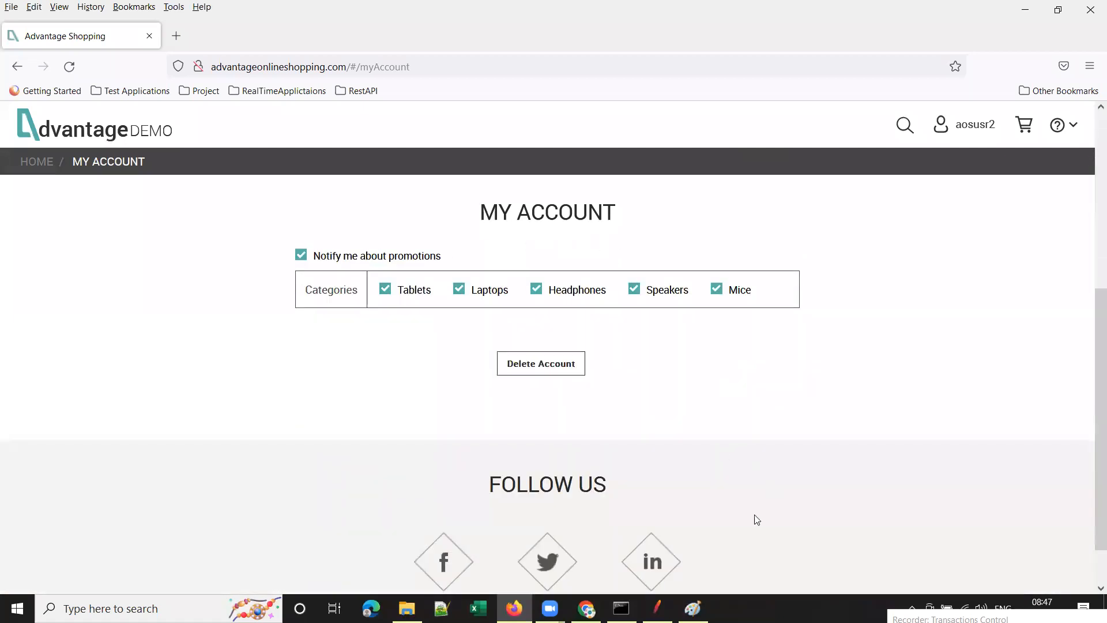
left_click(658, 608)
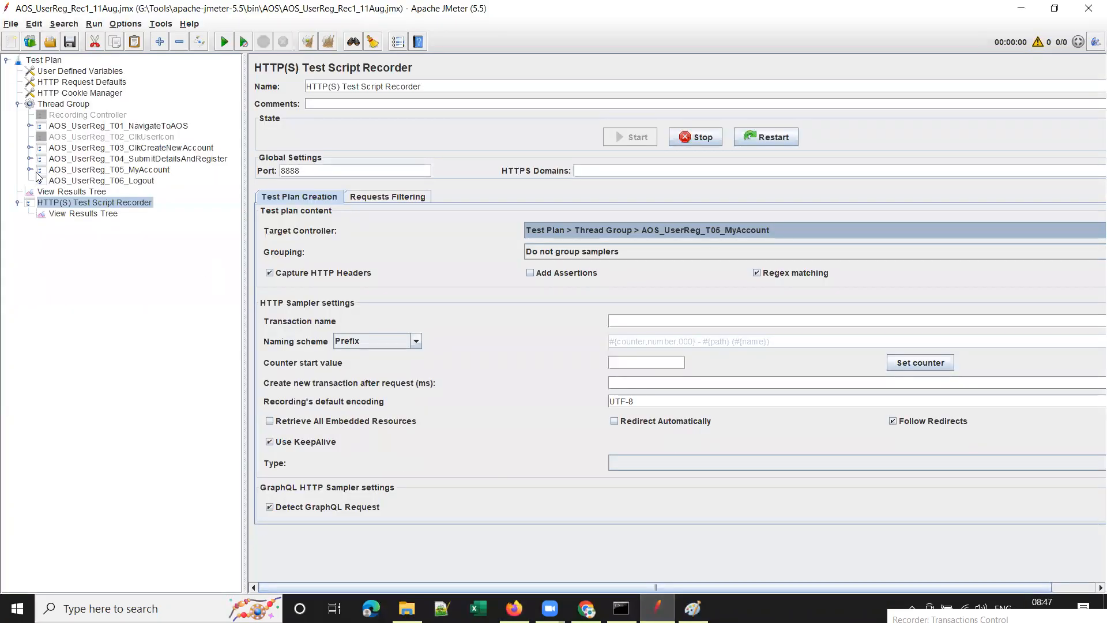
Check the recorded GetAccountByIdNewRequest under AOS_UserReg_T05_MyAccount, then collapse that controller.
left_click(29, 170)
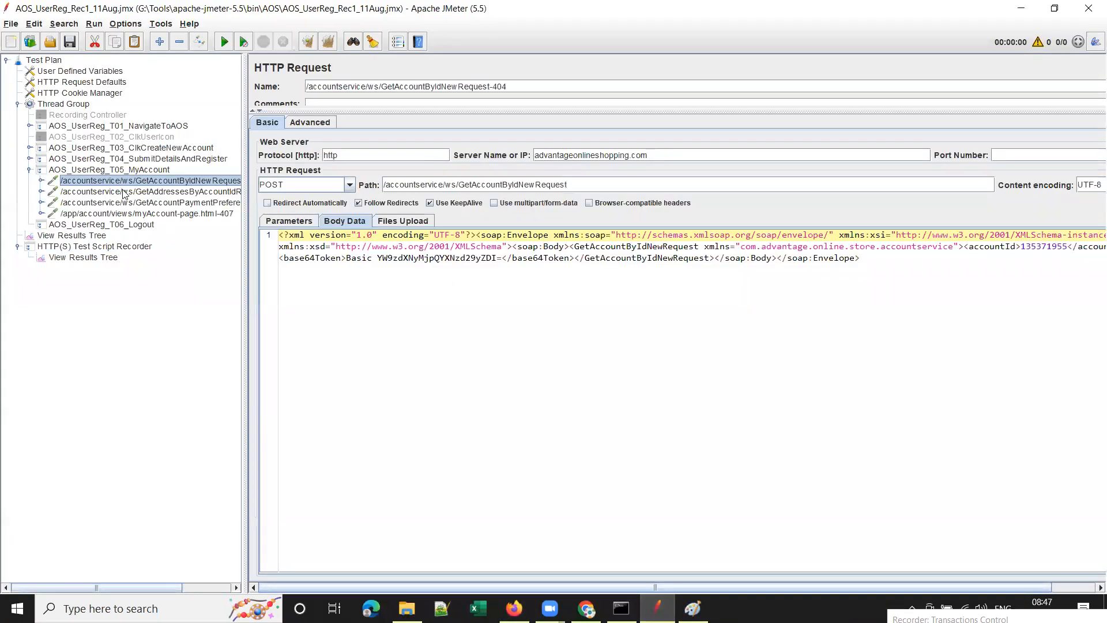
left_click(117, 181)
left_click(29, 169)
Set the recorder's Target Controller to AOS_UserReg_T06_Logout and switch to Firefox.
left_click(105, 182)
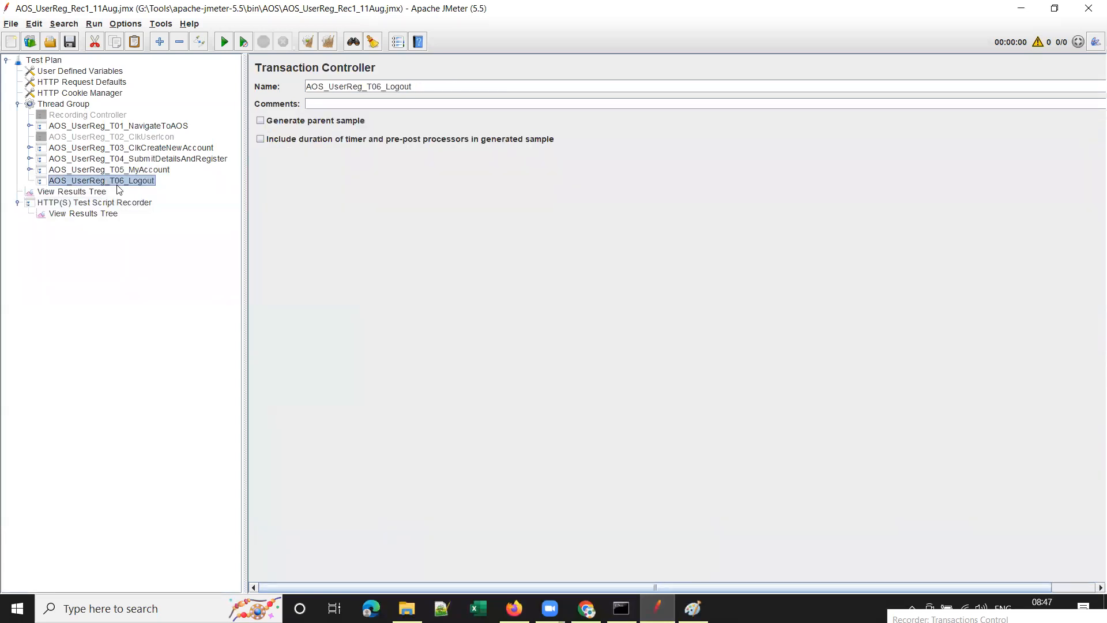
left_click(98, 203)
left_click(756, 230)
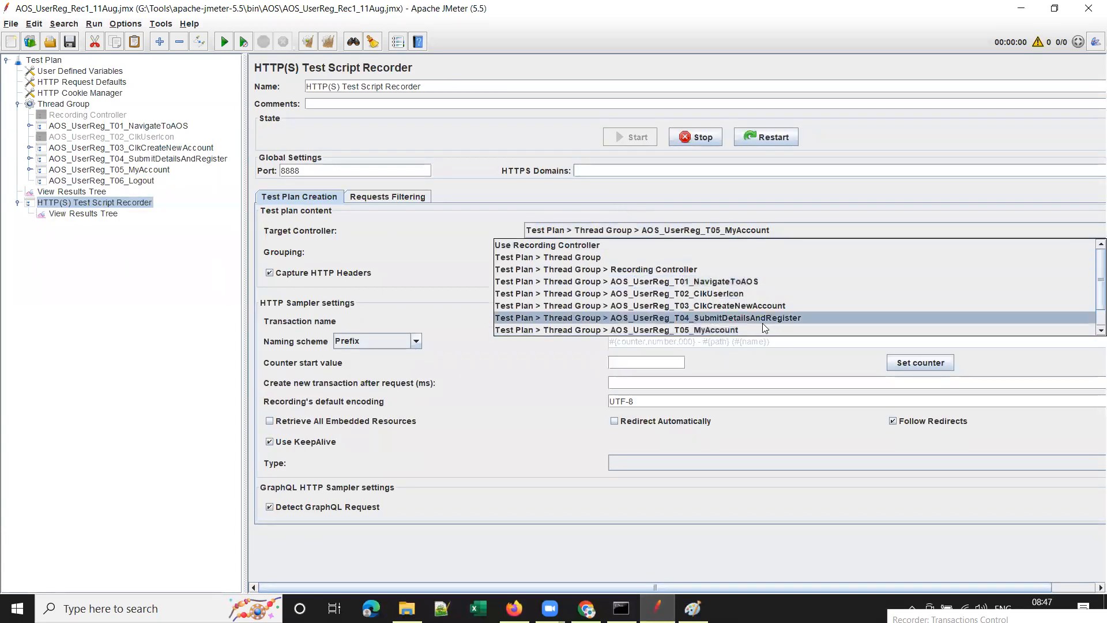
scroll(1090, 333, "down", 2)
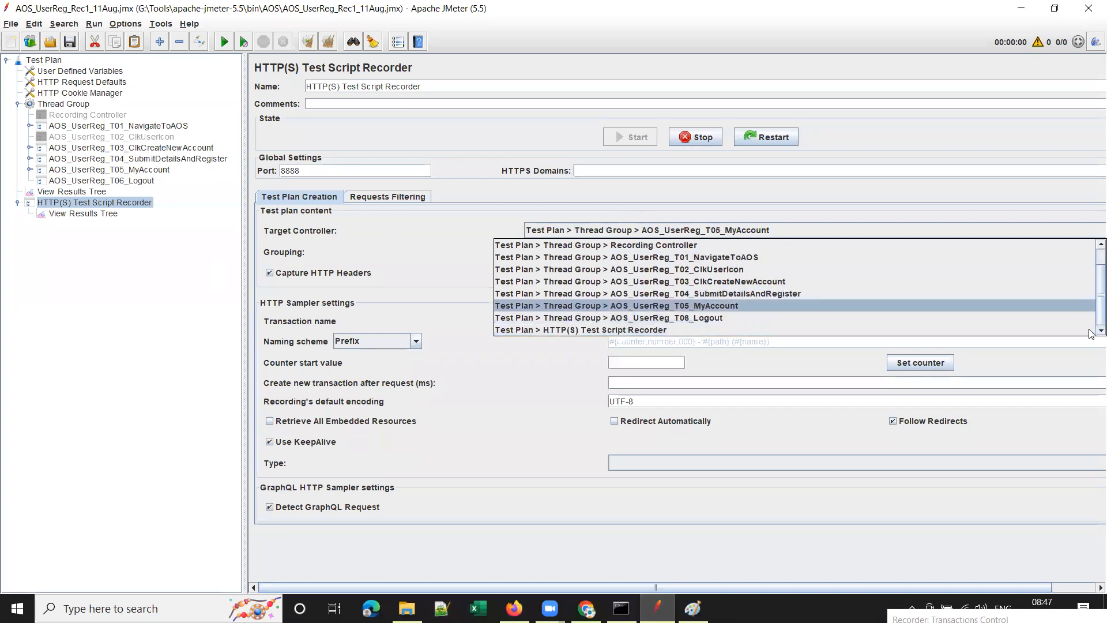
left_click(663, 317)
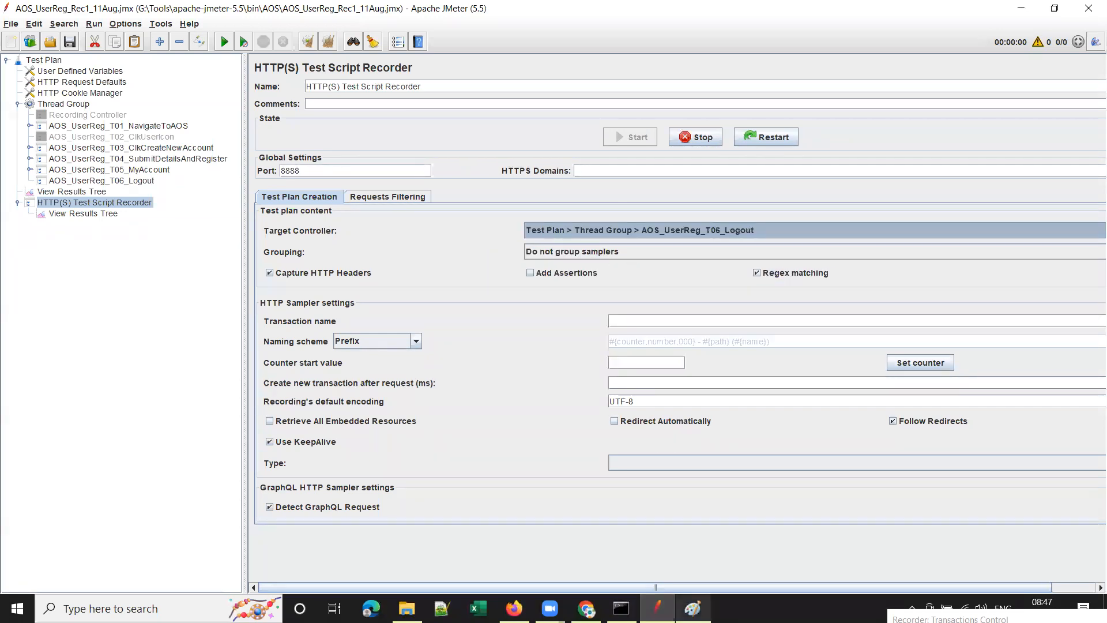
left_click(515, 608)
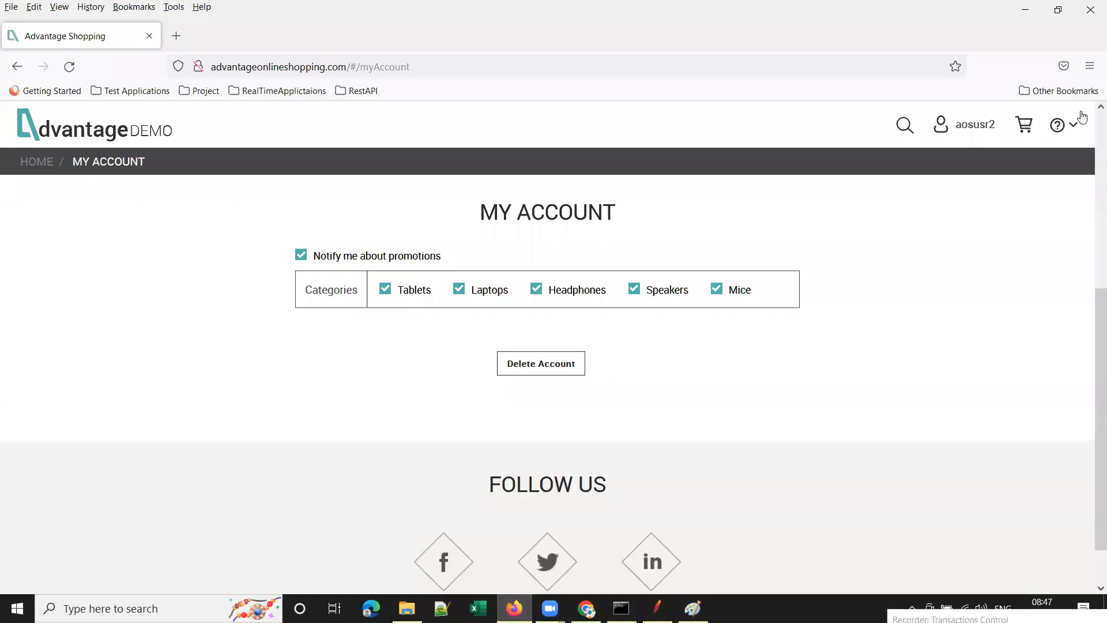
Choose Sign out from the user name menu at the store's top right.
left_click(1072, 124)
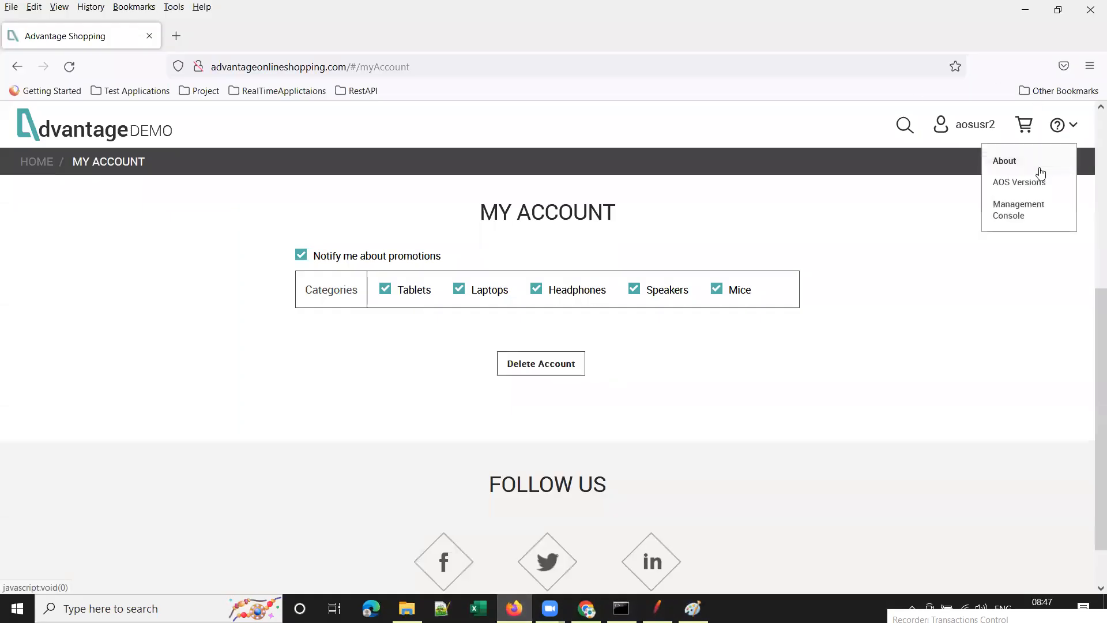
left_click(973, 126)
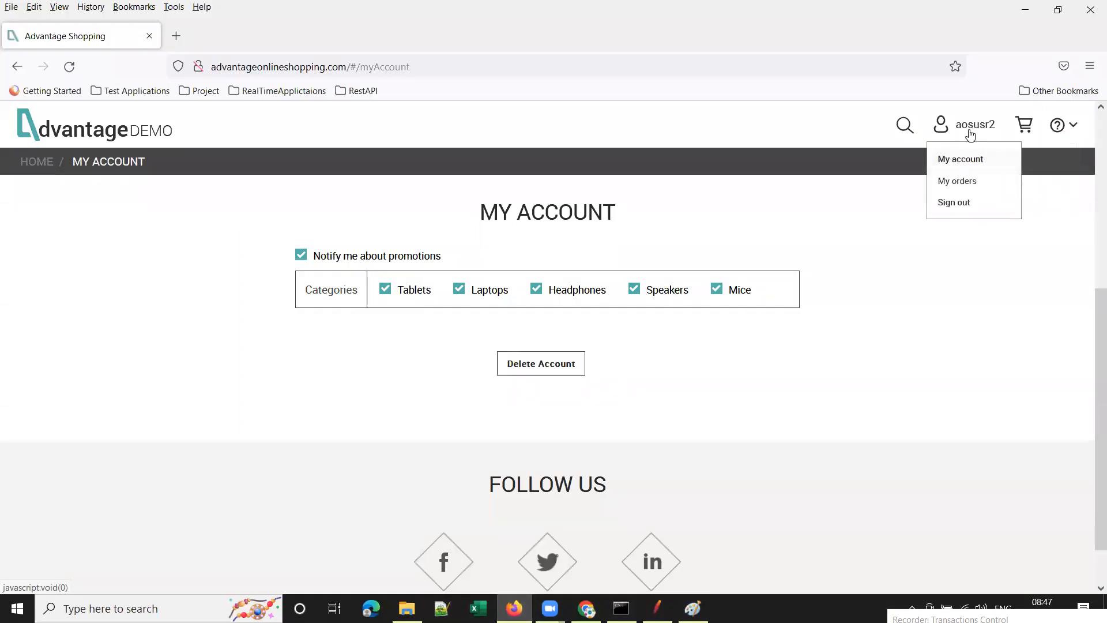
left_click(954, 203)
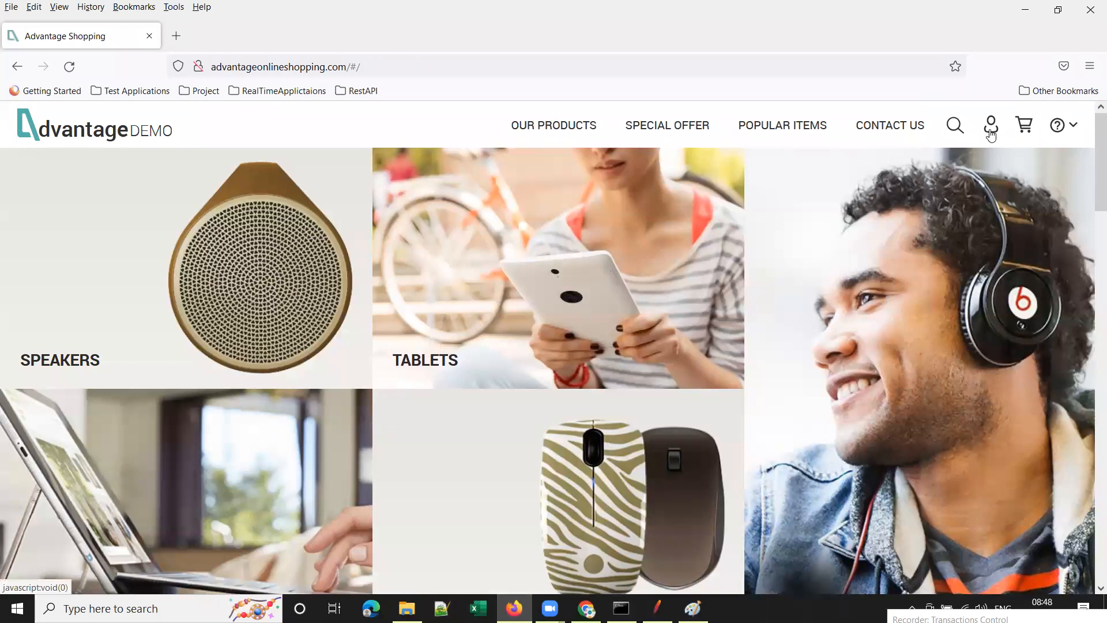
Review the logout request under T06_Logout and /-61 under T01, then select View Results Tree.
left_click(657, 608)
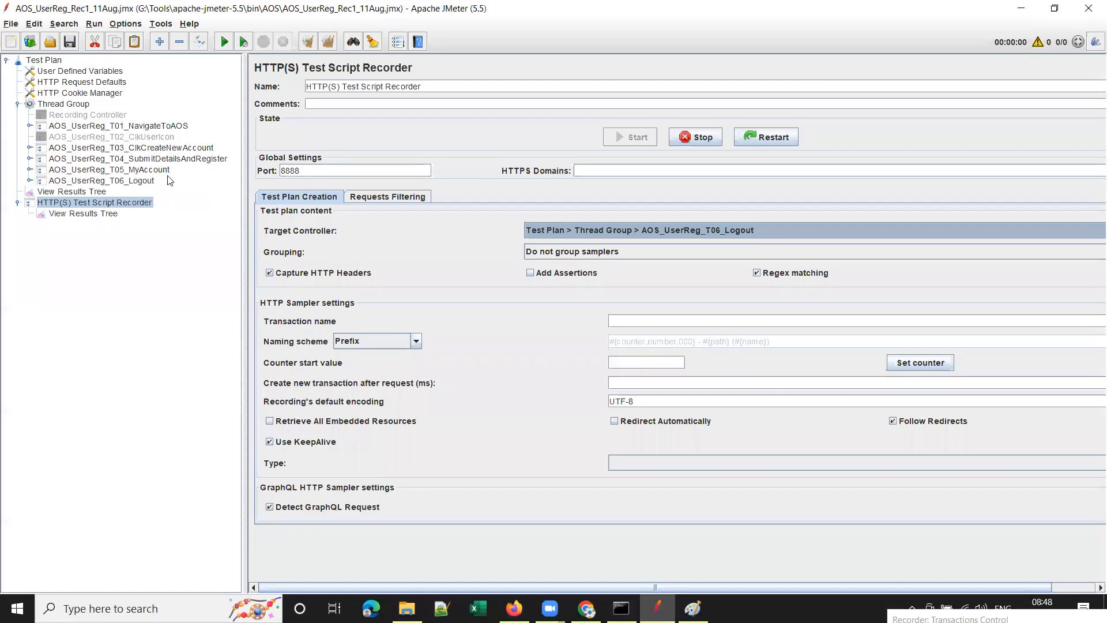
left_click(29, 181)
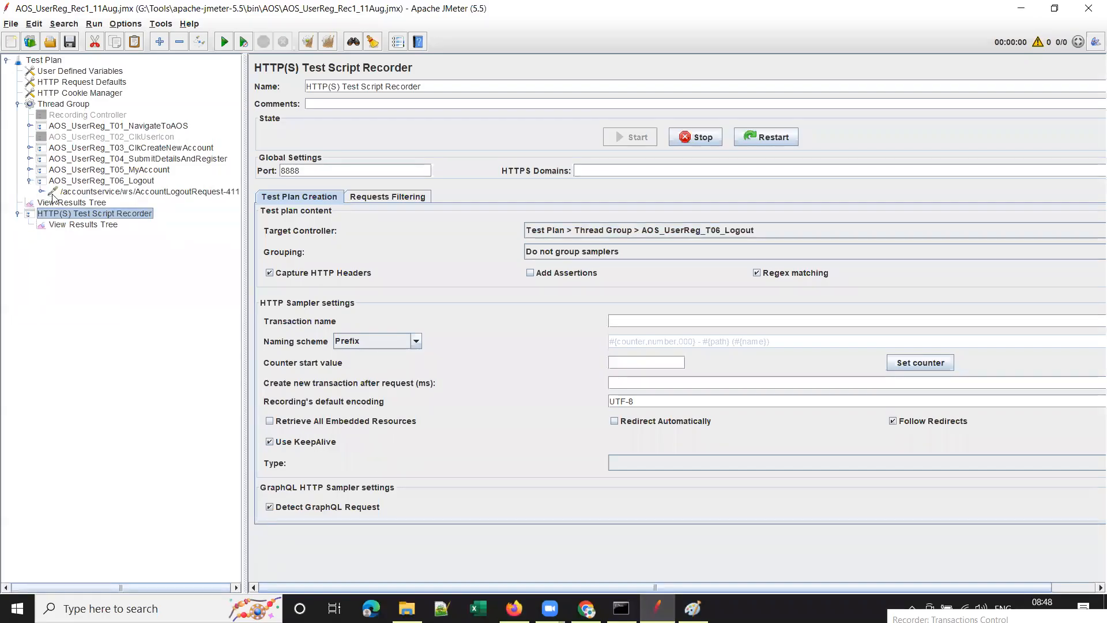
left_click(99, 193)
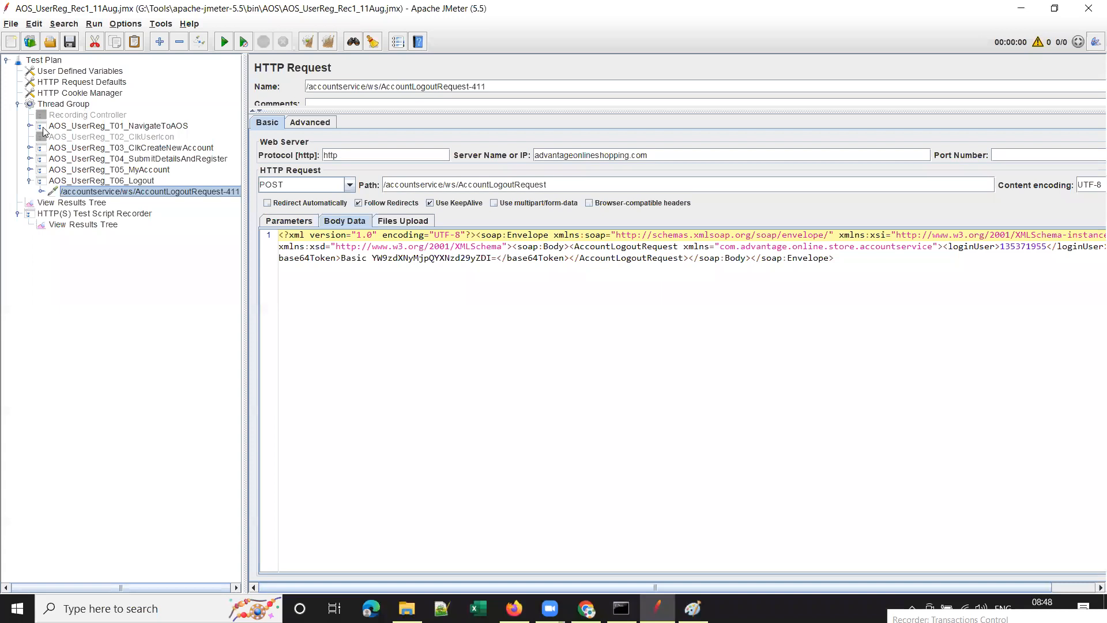
left_click(29, 126)
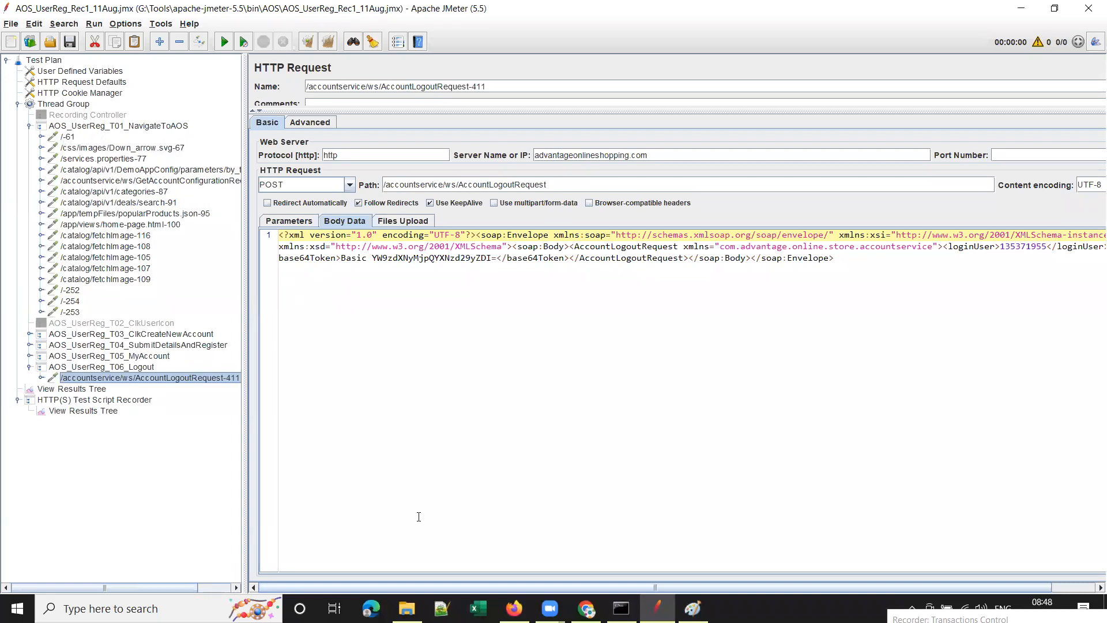
left_click(72, 137)
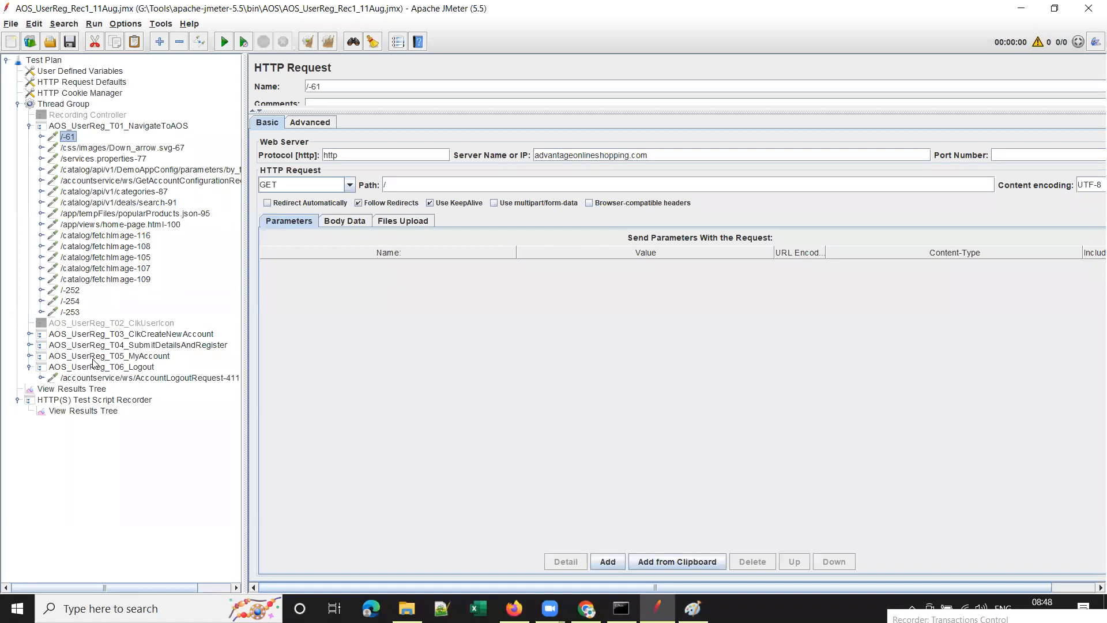
left_click(84, 390)
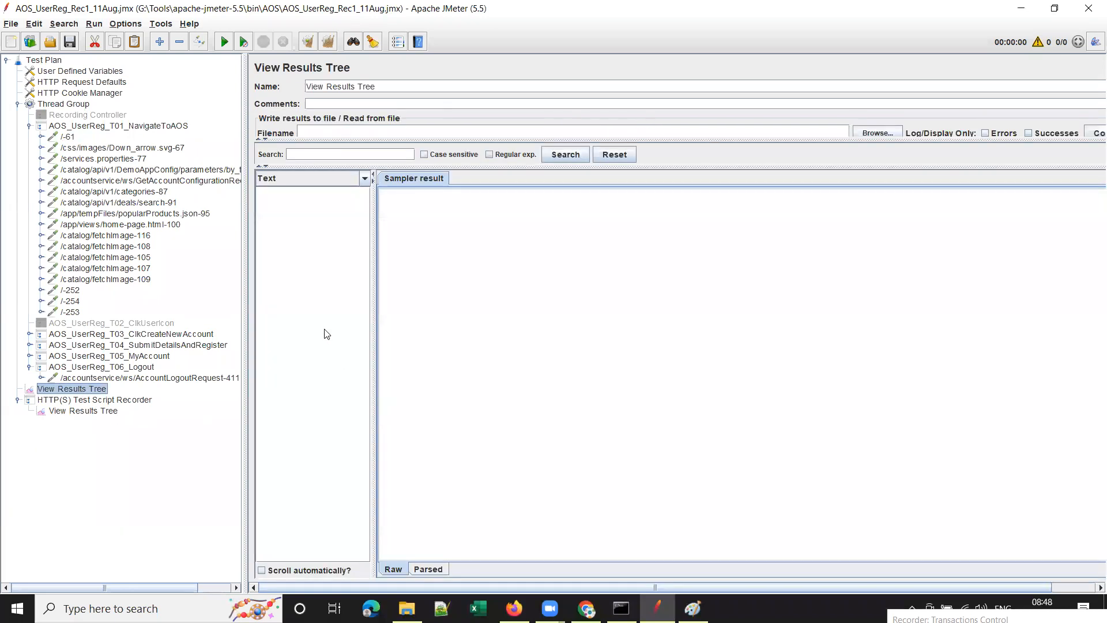
Drag the results list divider wider, collapse T01_NavigateToAOS, and switch to Chrome.
left_click_drag(374, 271, 412, 271)
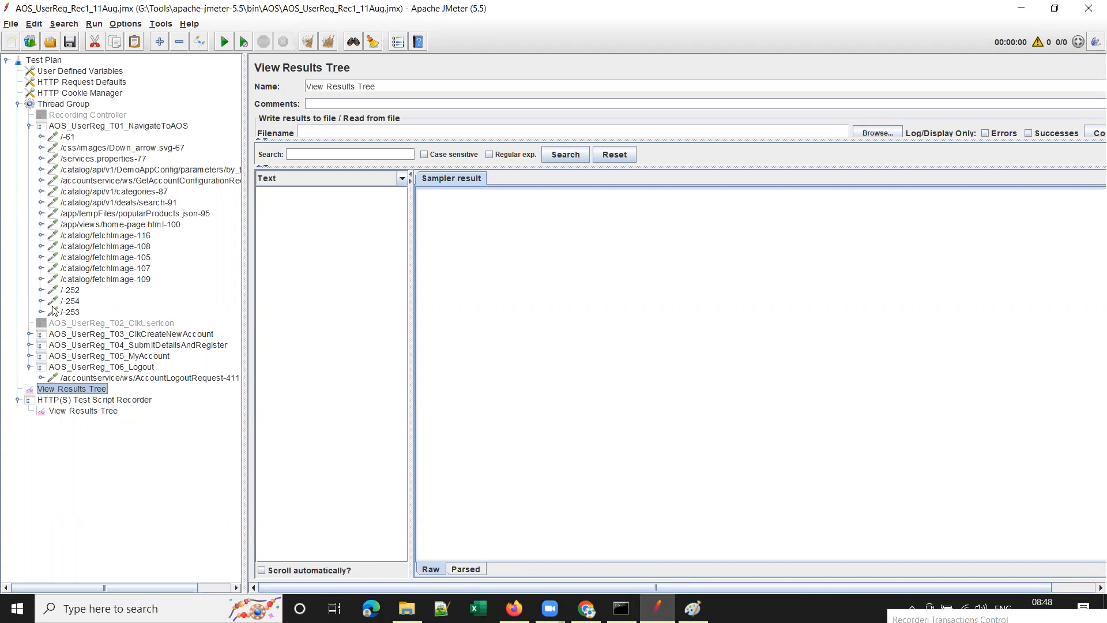
left_click(29, 126)
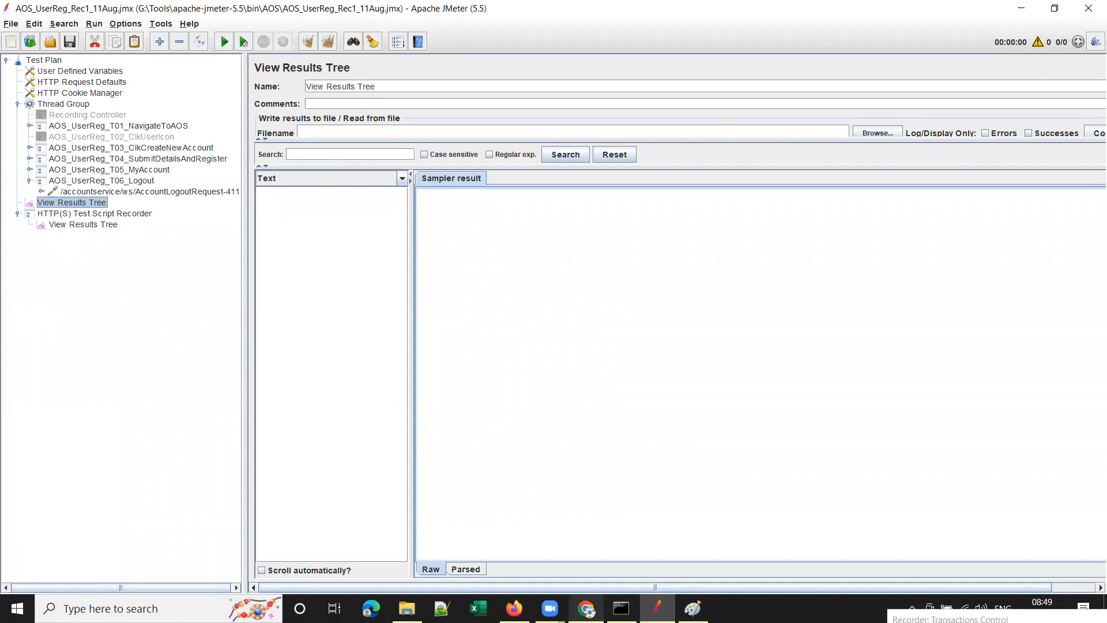
left_click(575, 560)
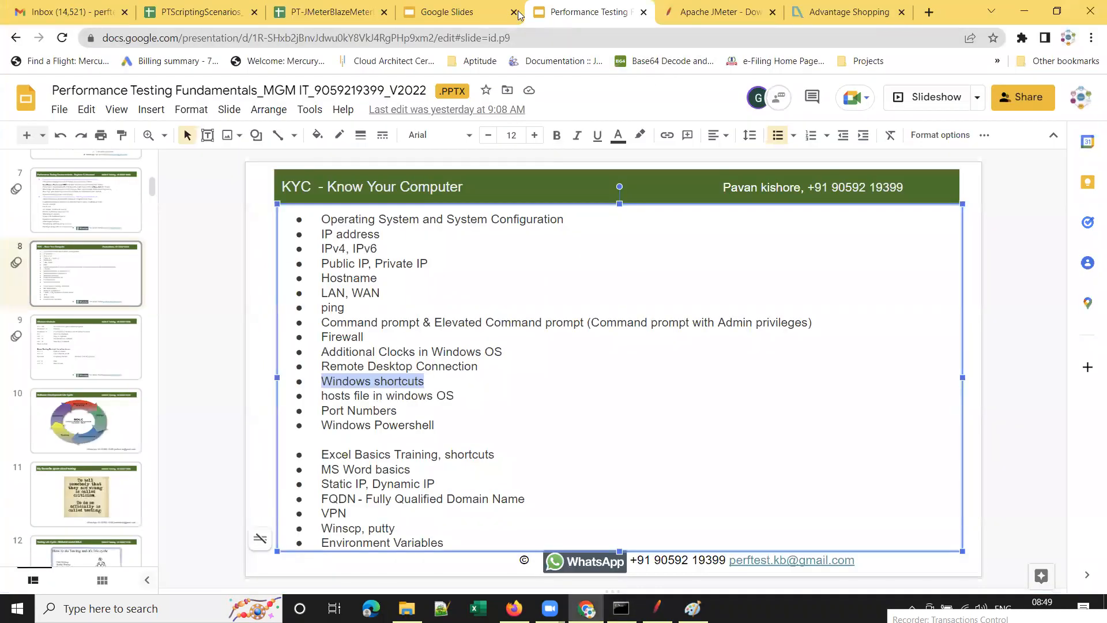
Follow the slide 2 link to the Performance Testing & Engineering tools slide.
scroll(111, 276, "up", 8)
left_click(112, 276)
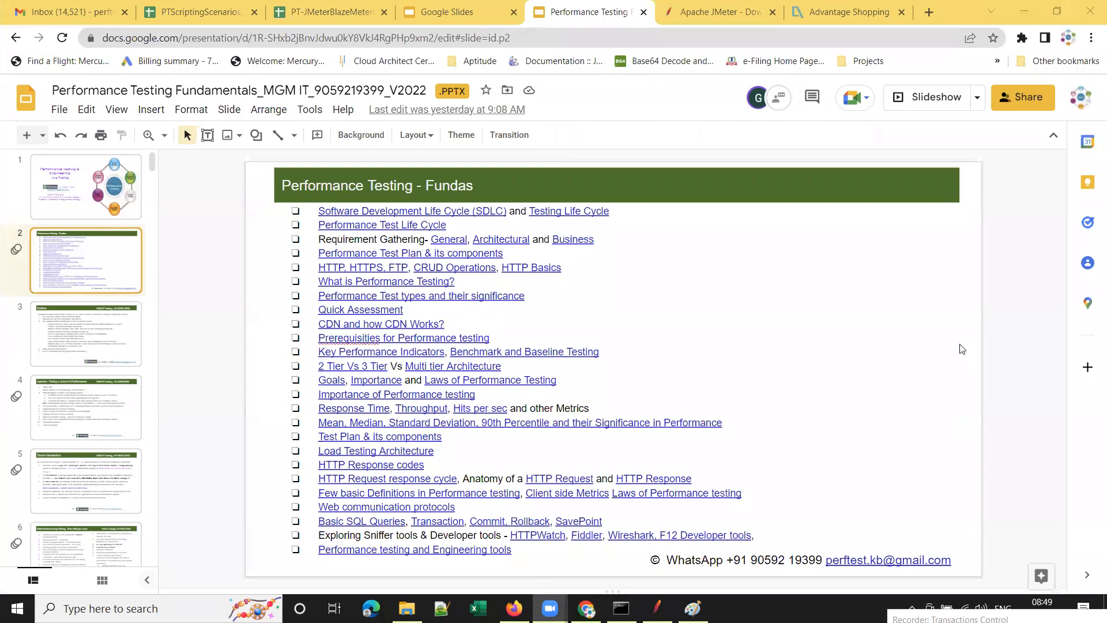
left_click(438, 551)
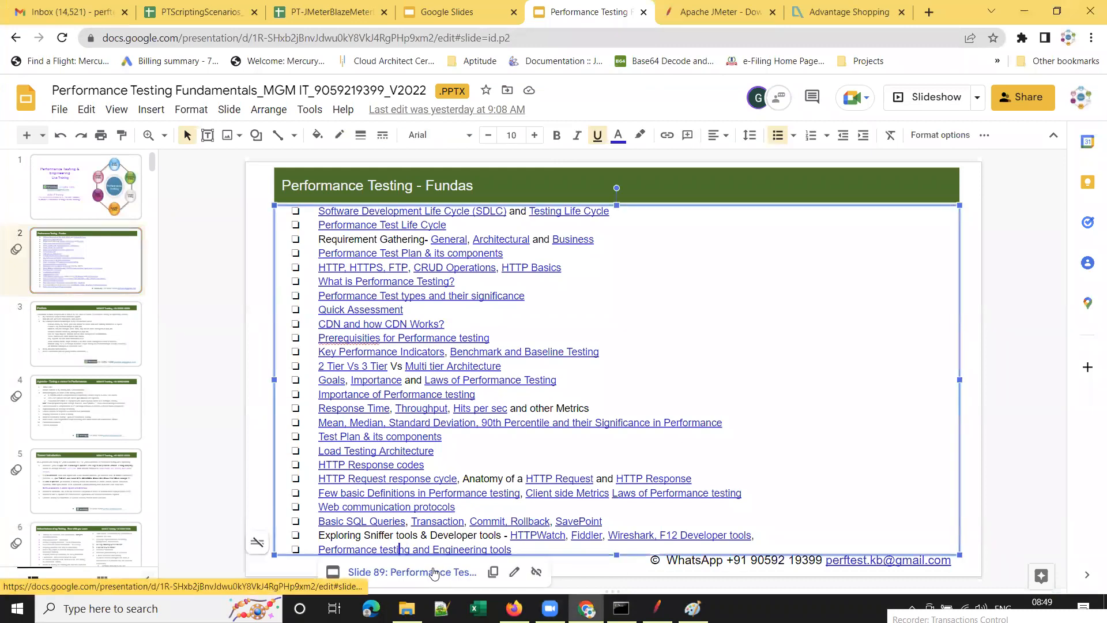
left_click(431, 572)
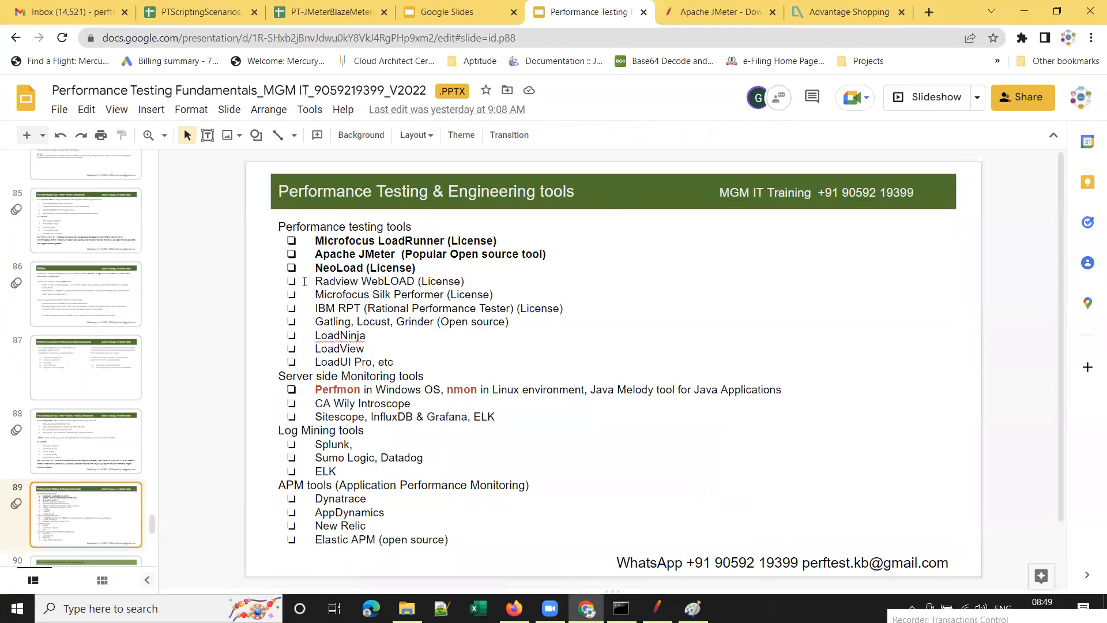
Highlight the listed tools (LoadRunner, JMeter, NeoLoad, WebLOAD, Silk Performer, IBM RPT, Gatling, Grinder) while explaining them.
left_click_drag(315, 241, 397, 362)
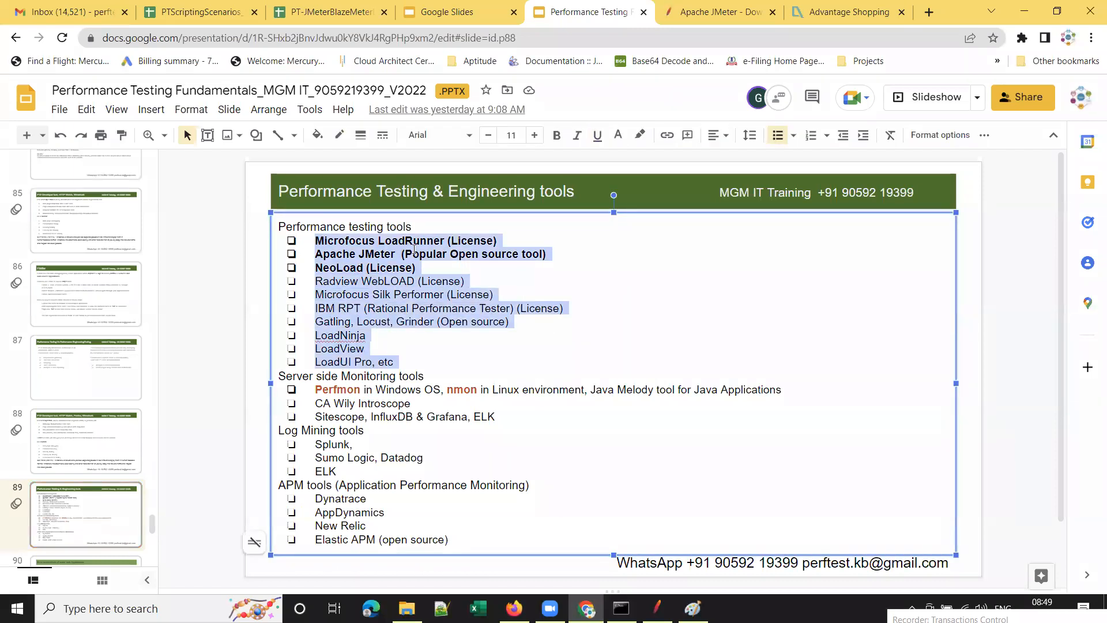
double_click(337, 255)
double_click(349, 262)
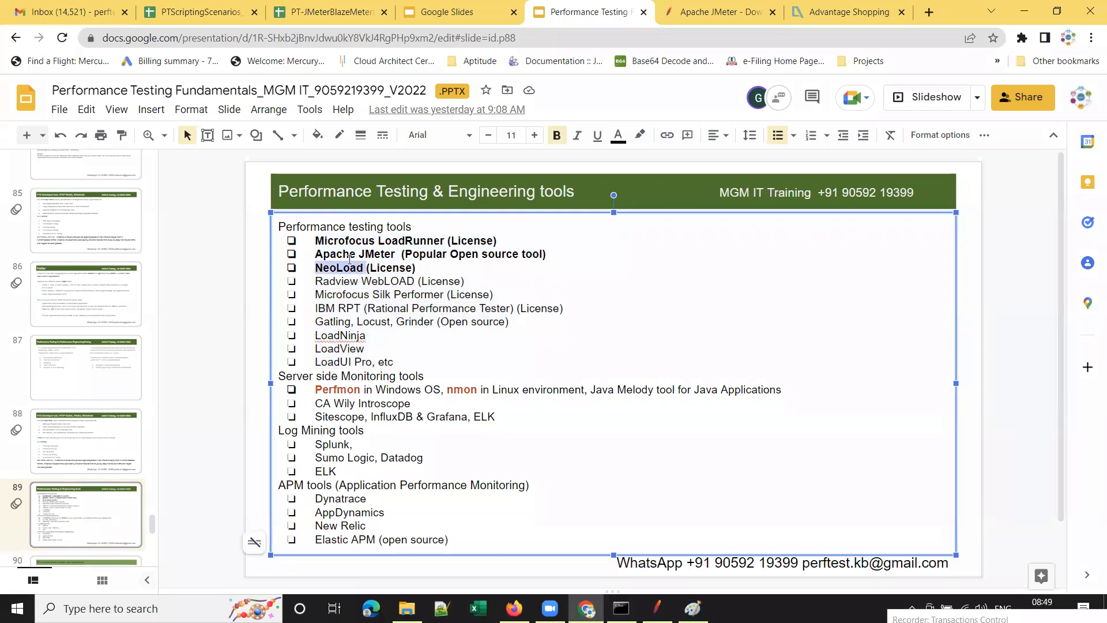
left_click_drag(315, 241, 419, 271)
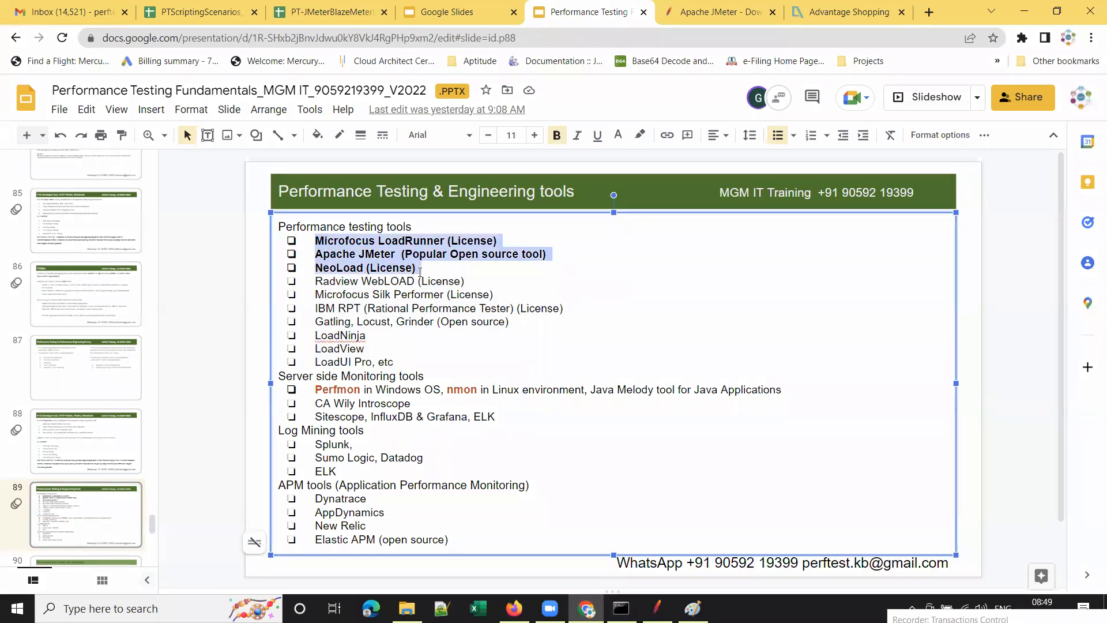
left_click_drag(317, 281, 463, 282)
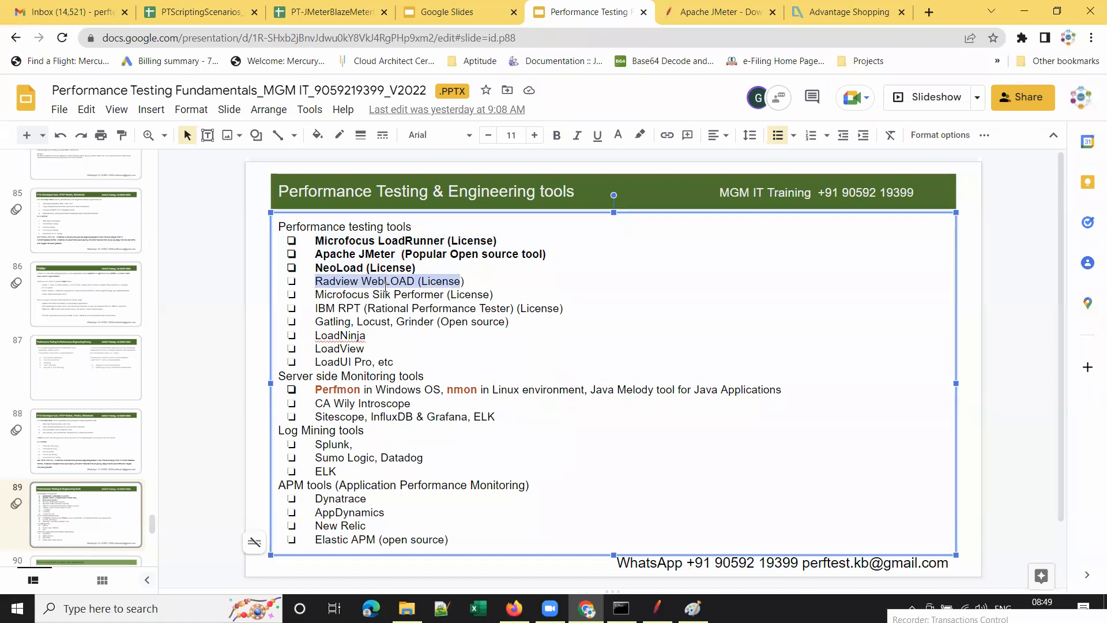
left_click_drag(373, 295, 443, 294)
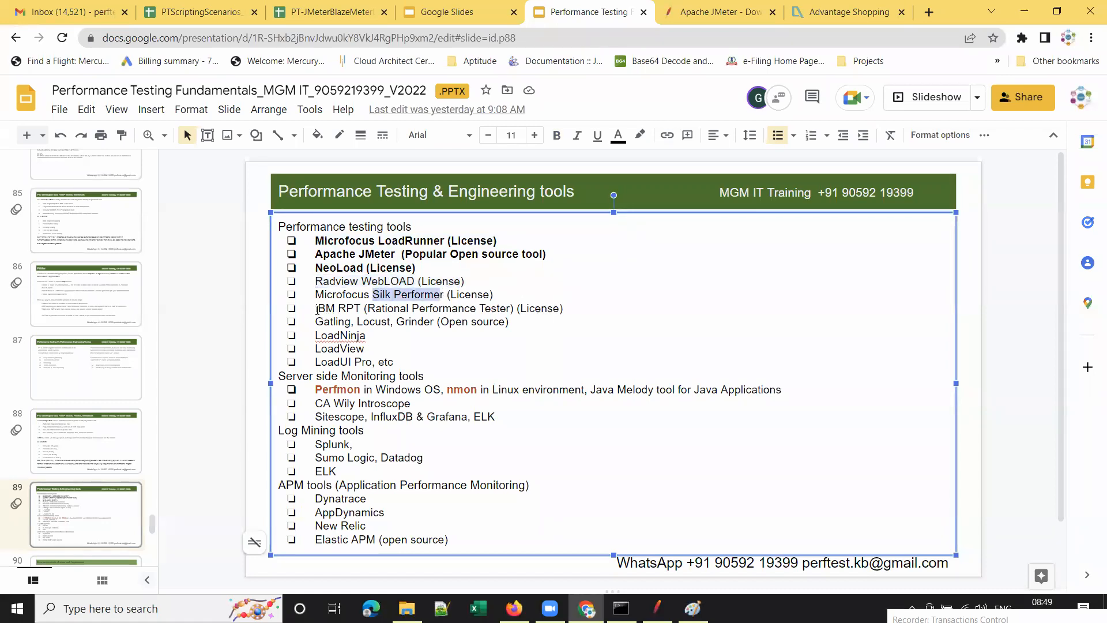
left_click_drag(317, 310, 370, 306)
left_click(325, 321)
left_click(406, 320)
left_click_drag(399, 362, 317, 241)
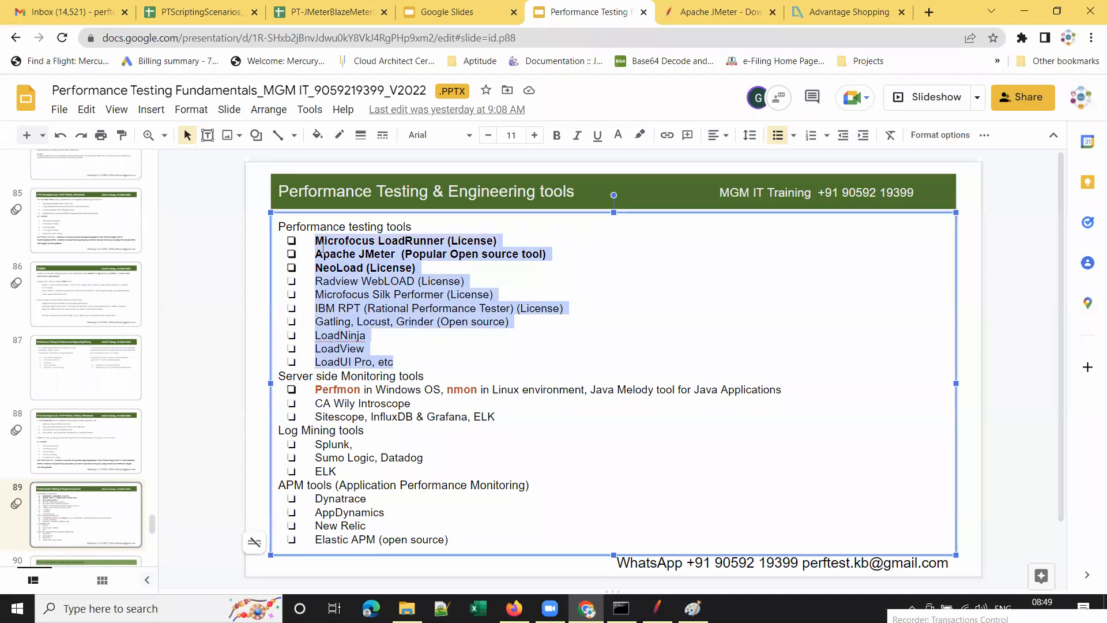
left_click(462, 281)
left_click_drag(420, 268, 315, 241)
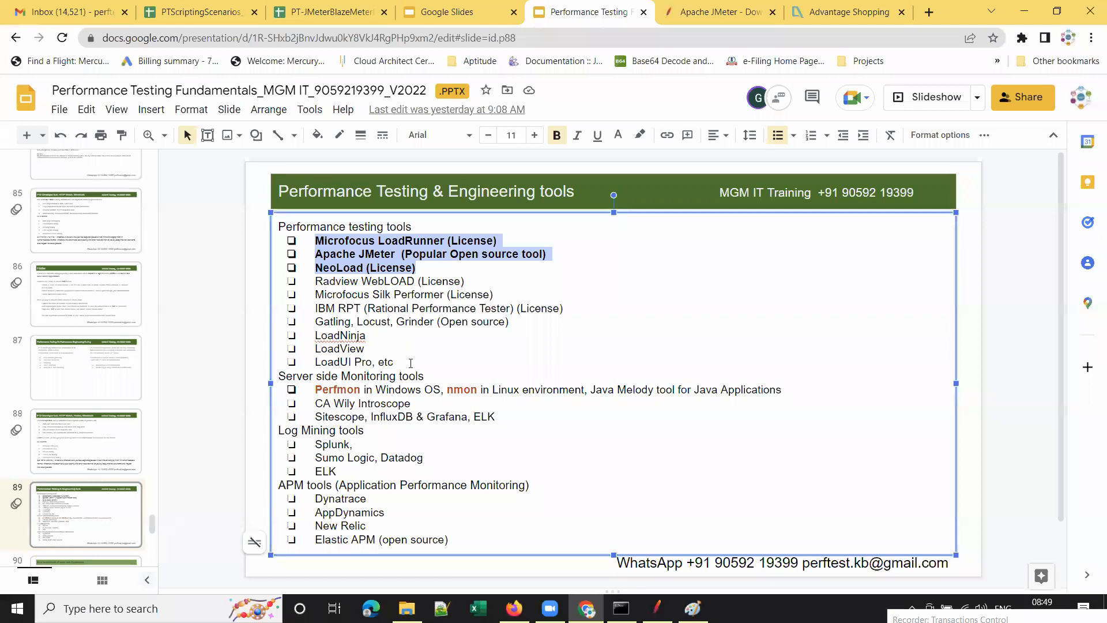
left_click(408, 362)
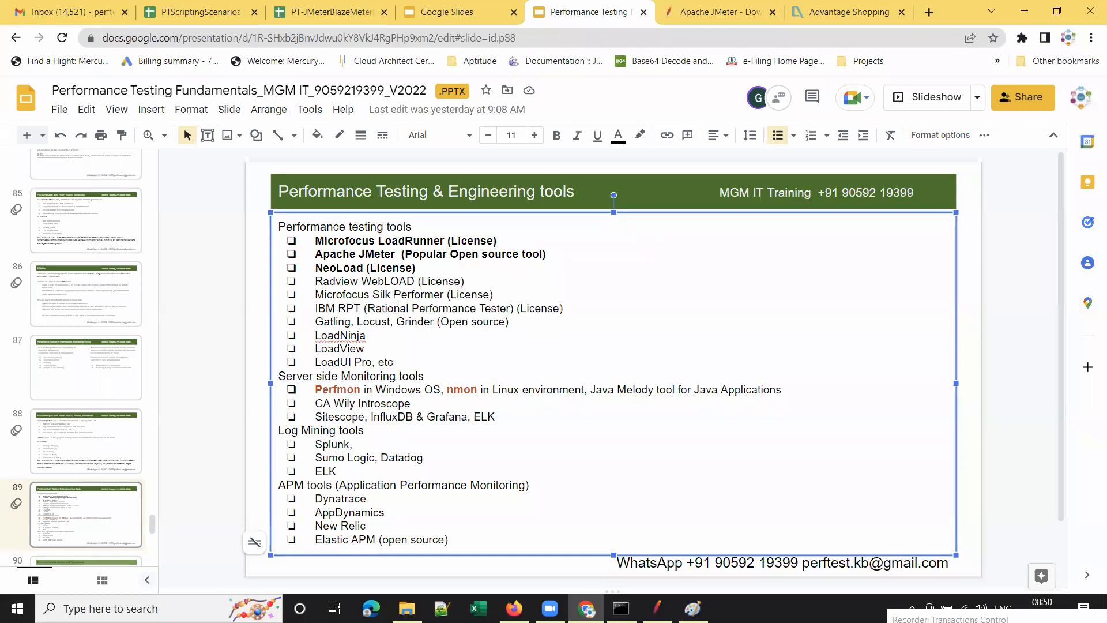
left_click_drag(315, 240, 442, 357)
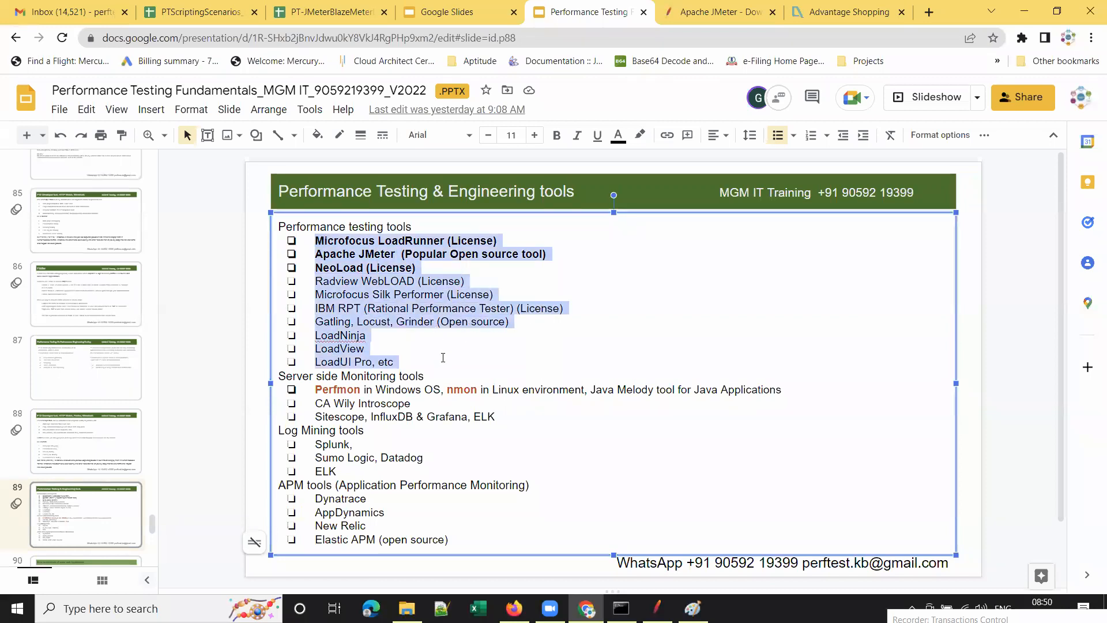
left_click(657, 608)
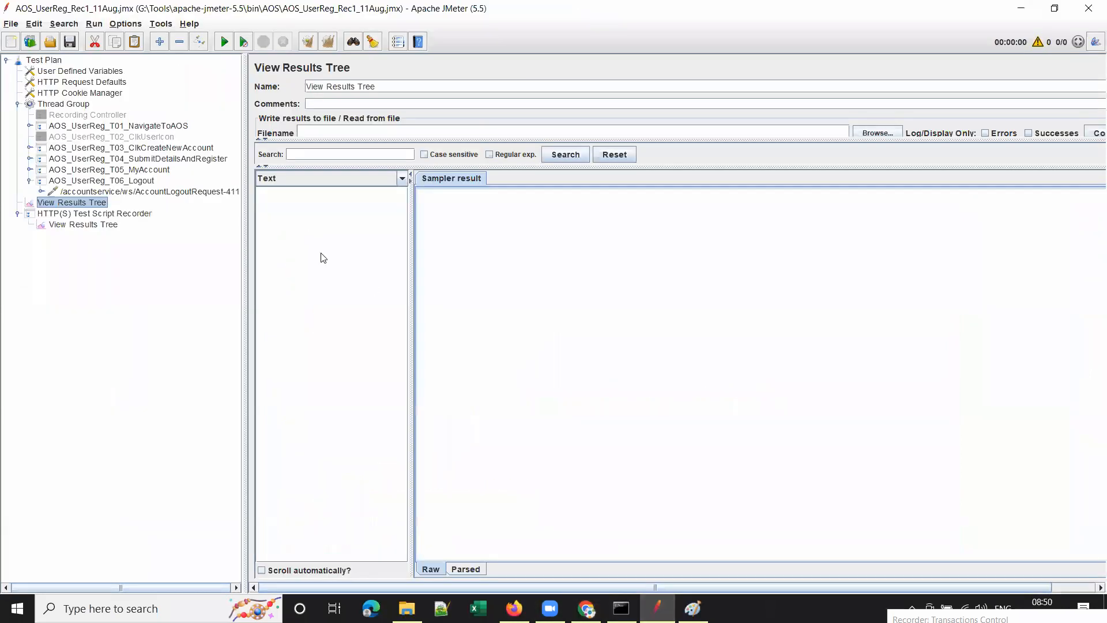
Review the /-61 request under T01_NavigateToAOS, collapse the nodes, and save the test plan.
left_click(29, 181)
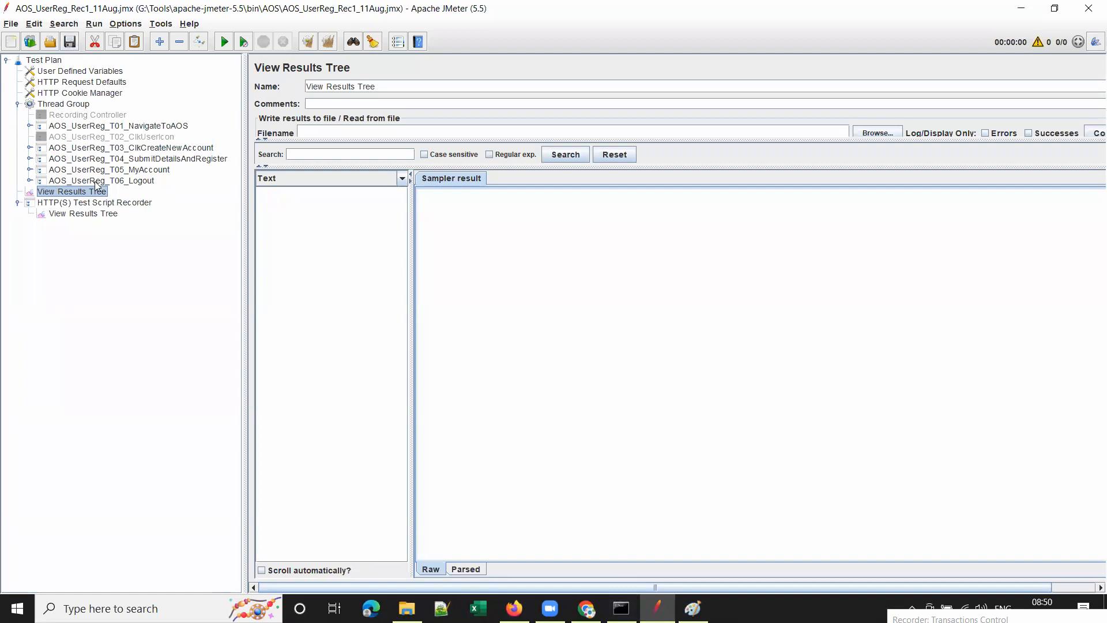
left_click(29, 126)
left_click(68, 137)
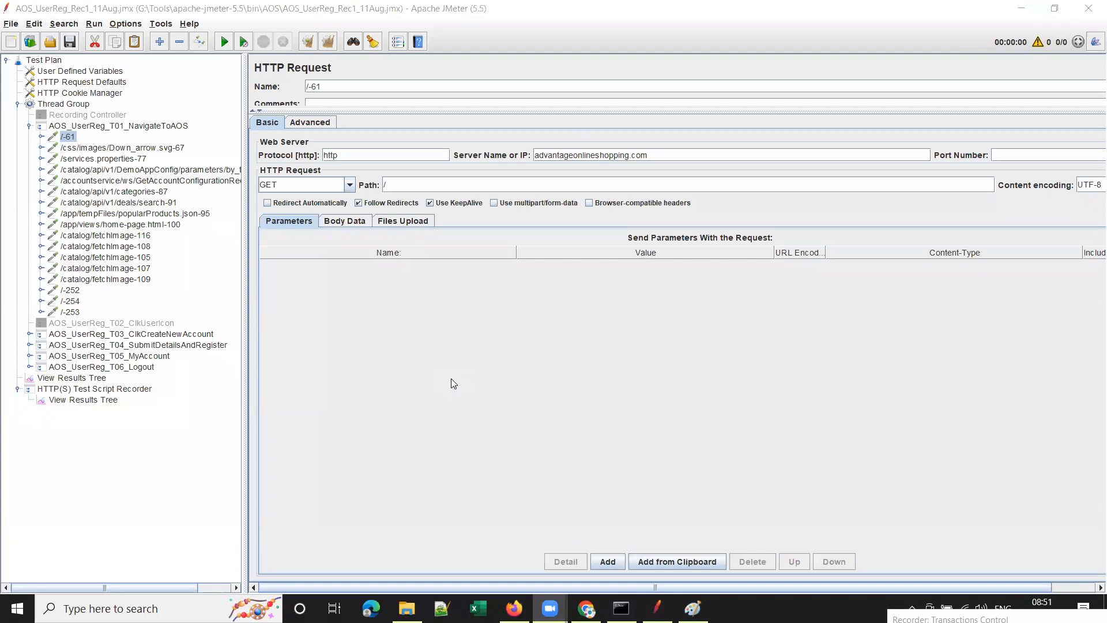
left_click(29, 126)
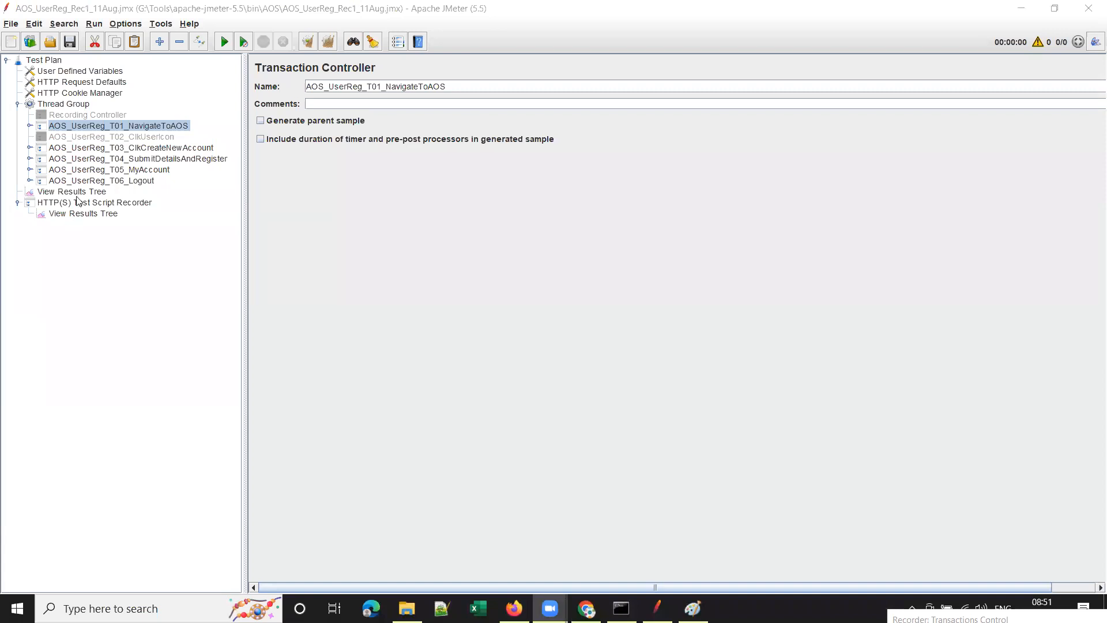
left_click(70, 44)
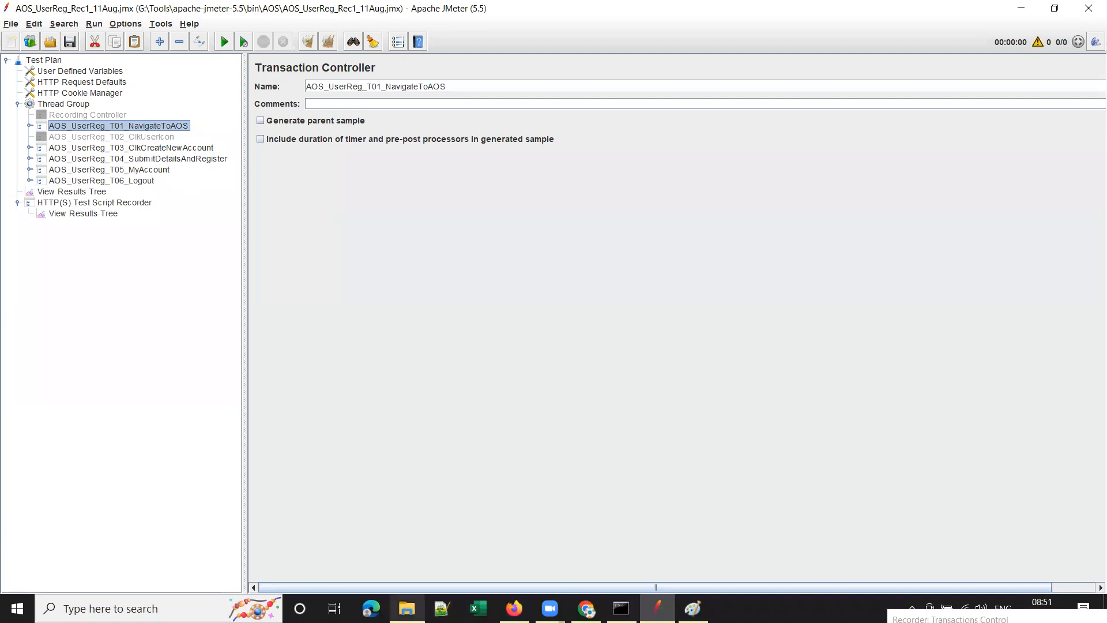
Open AOS_UserReg_Rec1_11Aug.jmx in the AOS folder using Edit with Notepad++.
left_click(407, 608)
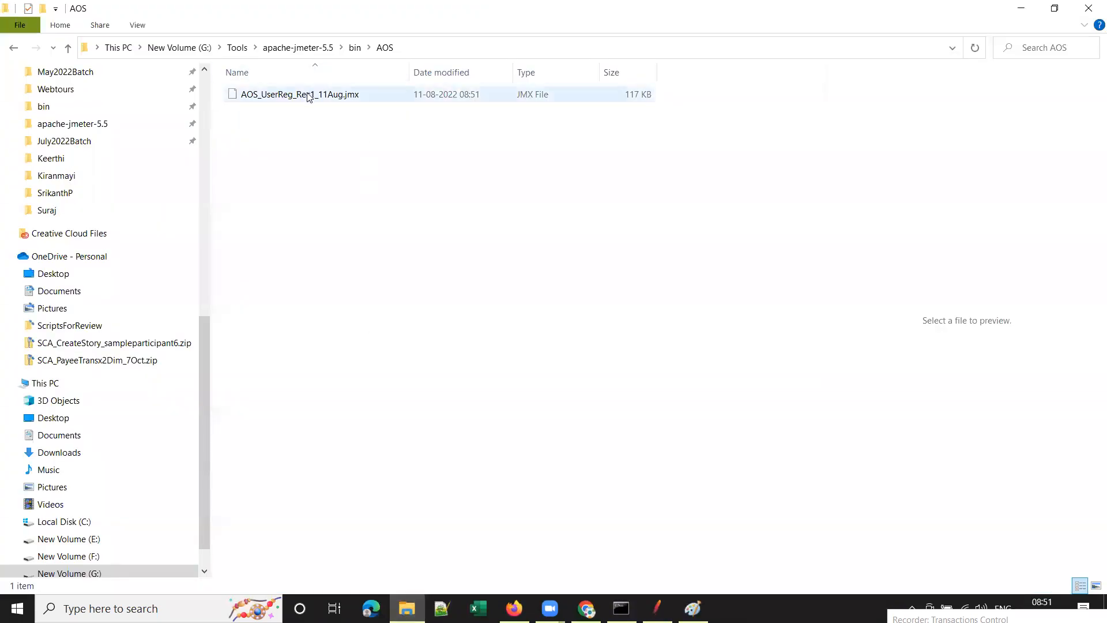
right_click(321, 97)
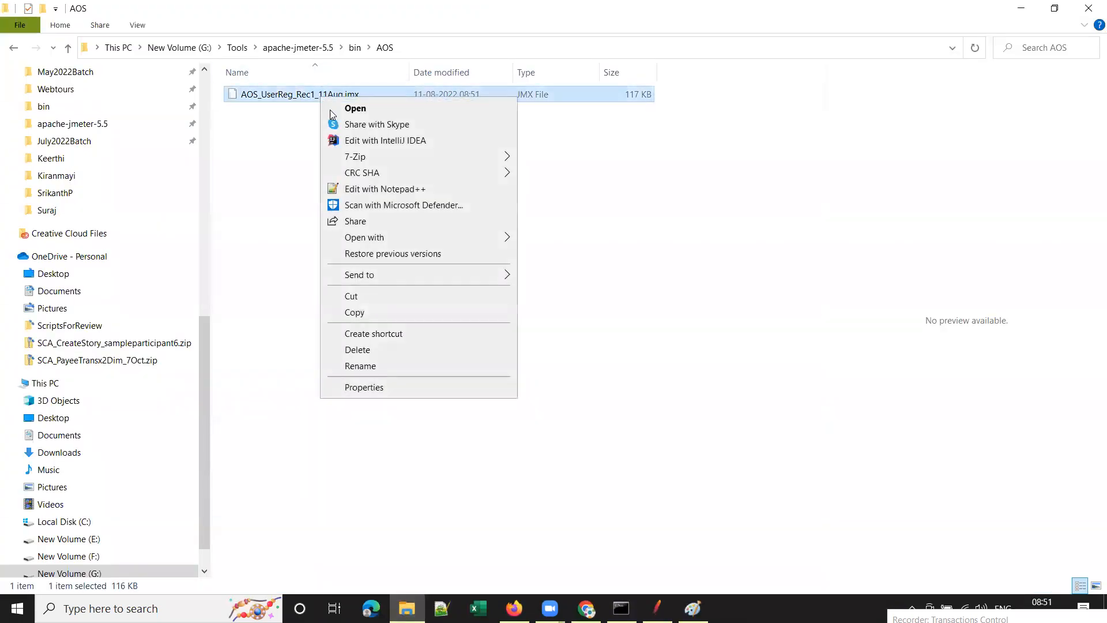
left_click(387, 192)
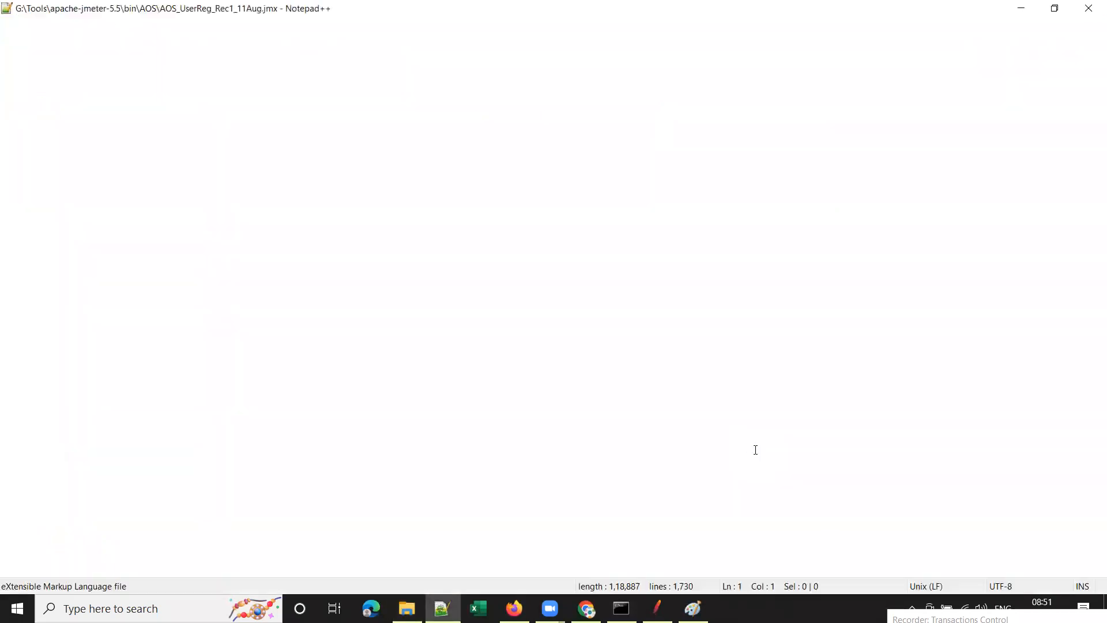
Search the XML in Normal mode for the recorded username, finding it in line 1085's AccountCreateRequest body.
scroll(612, 361, "down", 7)
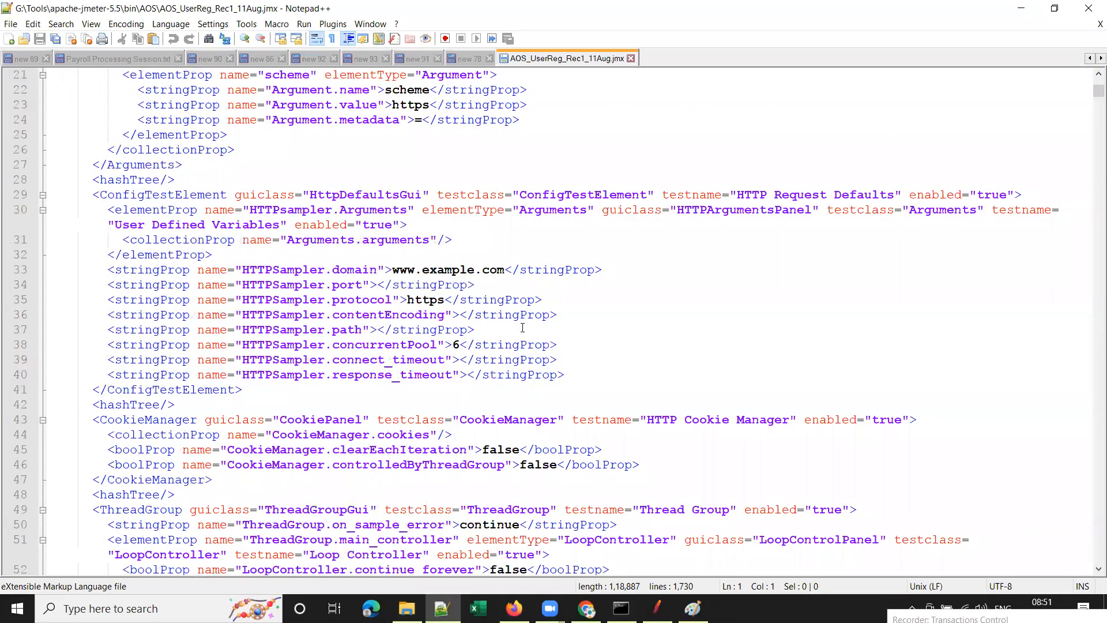
scroll(522, 328, "down", 20)
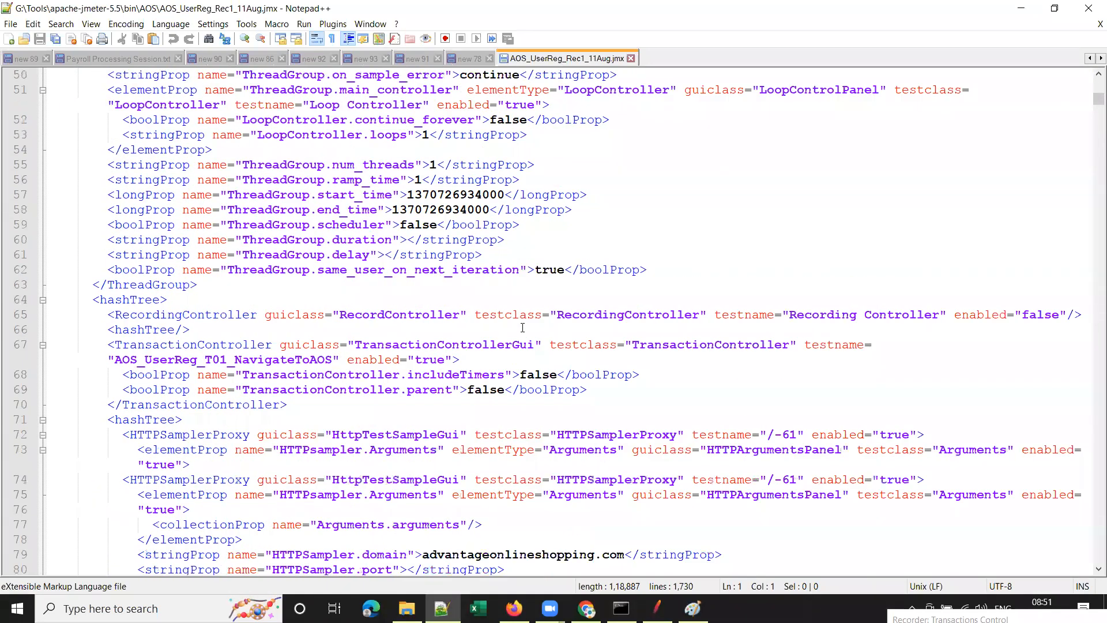
scroll(523, 328, "down", 8)
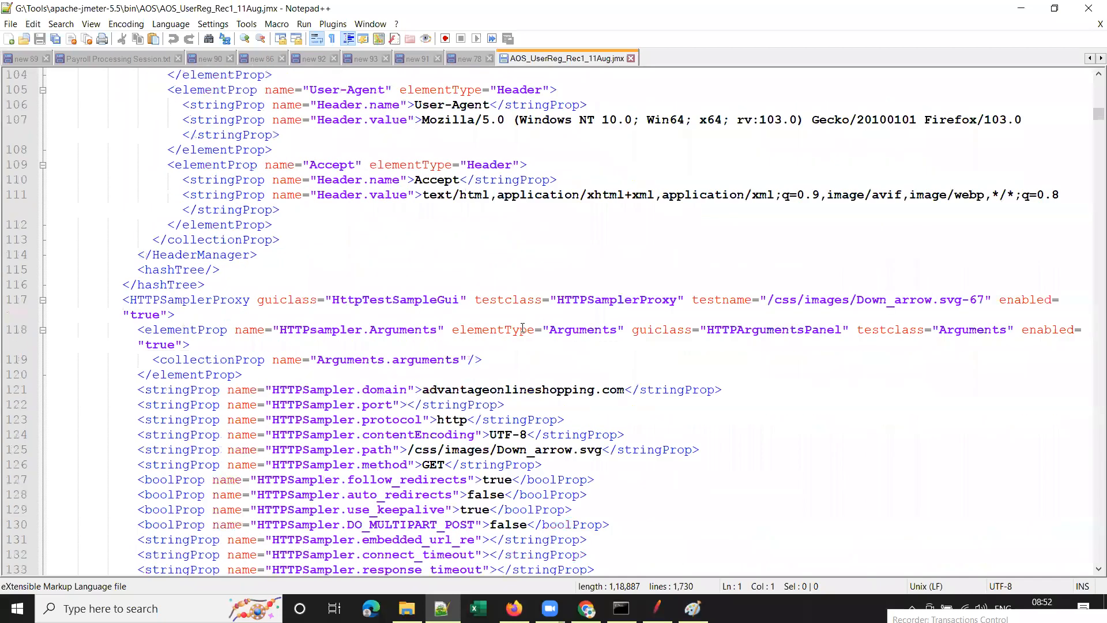
scroll(522, 328, "up", 5)
scroll(809, 339, "down", 15)
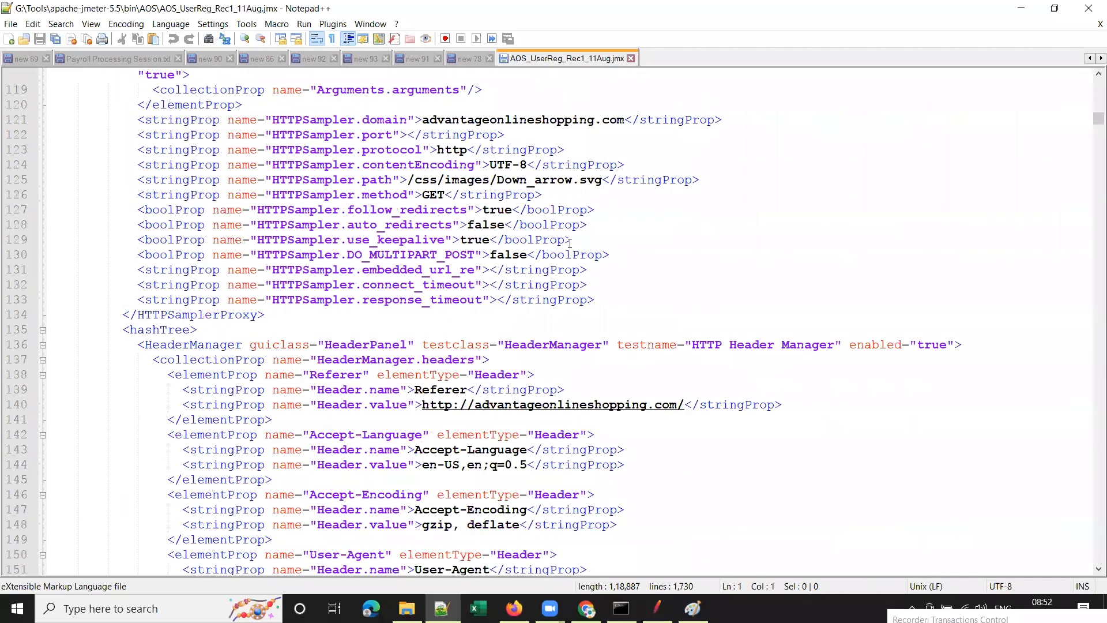
scroll(642, 331, "down", 10)
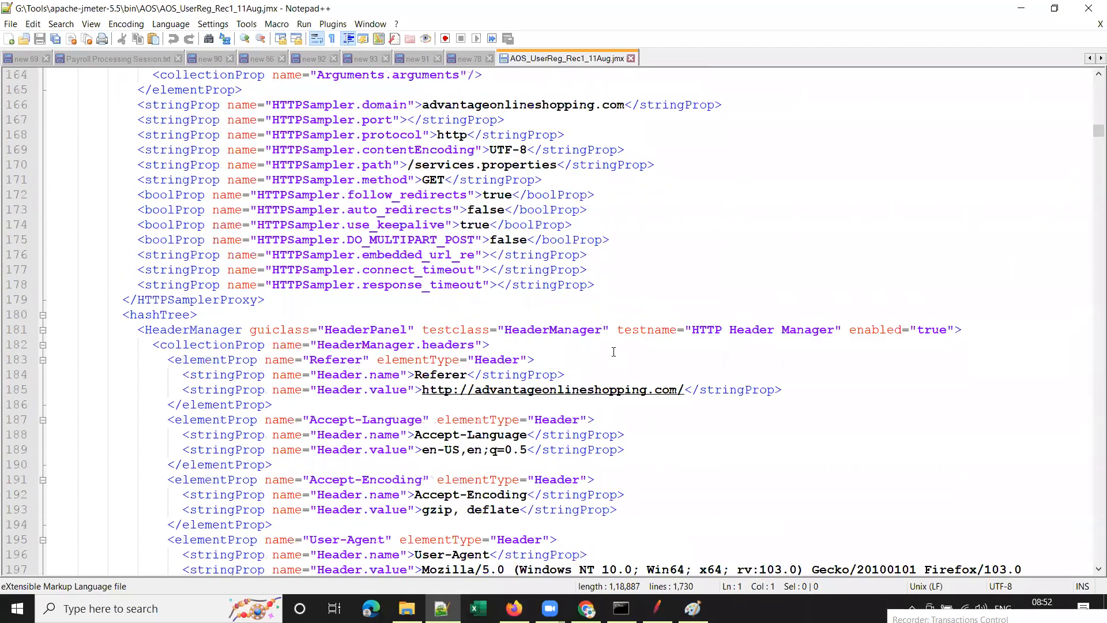
scroll(692, 321, "down", 16)
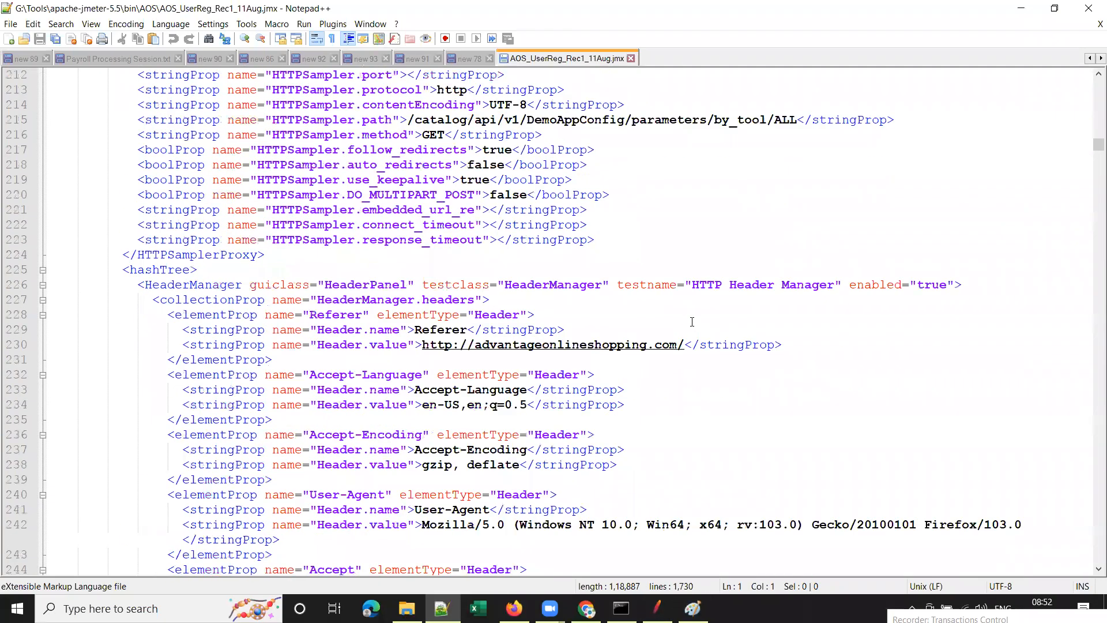
scroll(692, 321, "down", 11)
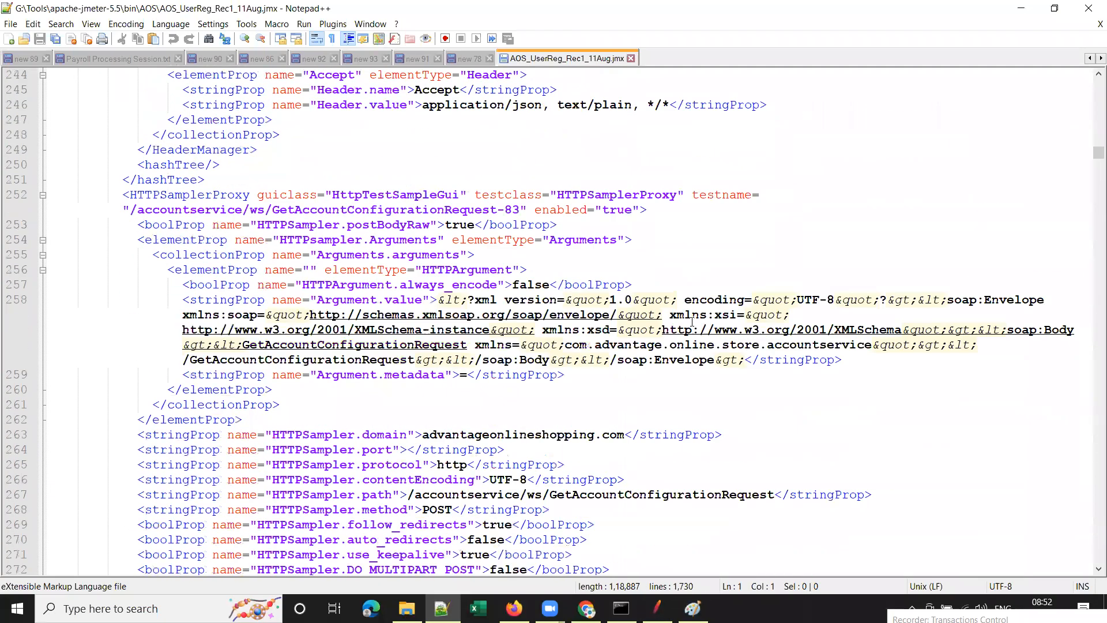
scroll(692, 322, "down", 6)
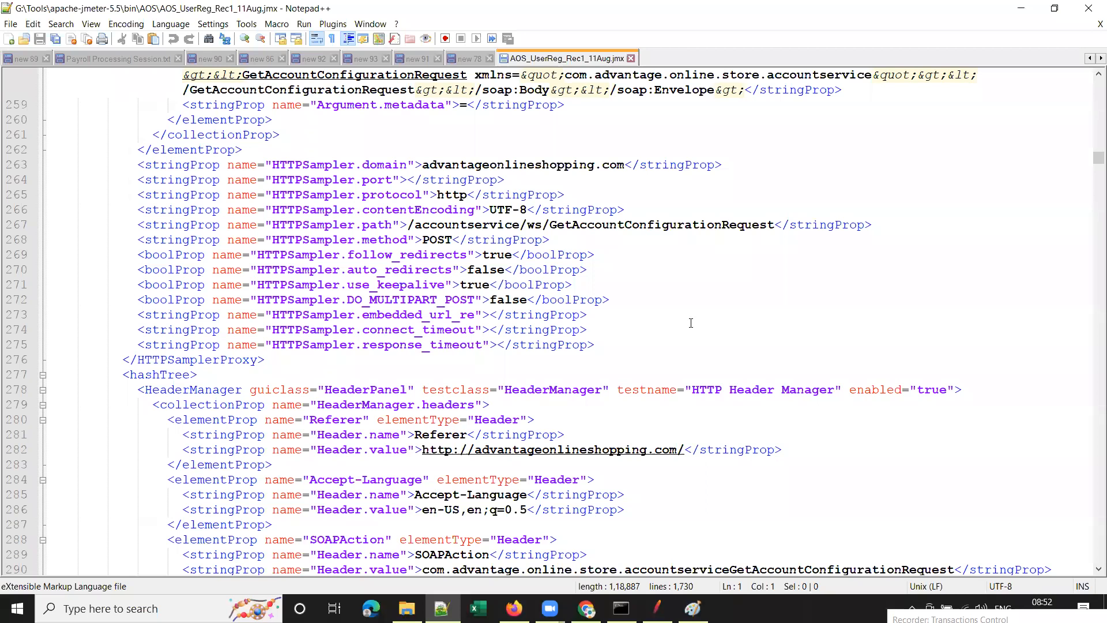
key("ctrl+f")
type("aosus")
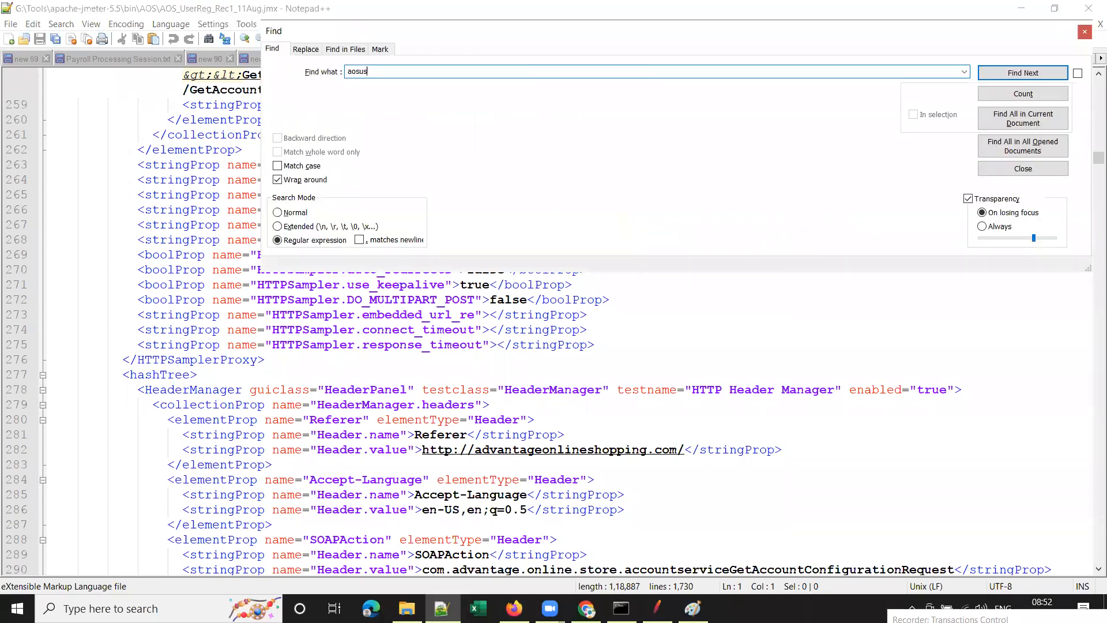
type("r2")
left_click(278, 213)
left_click(1063, 73)
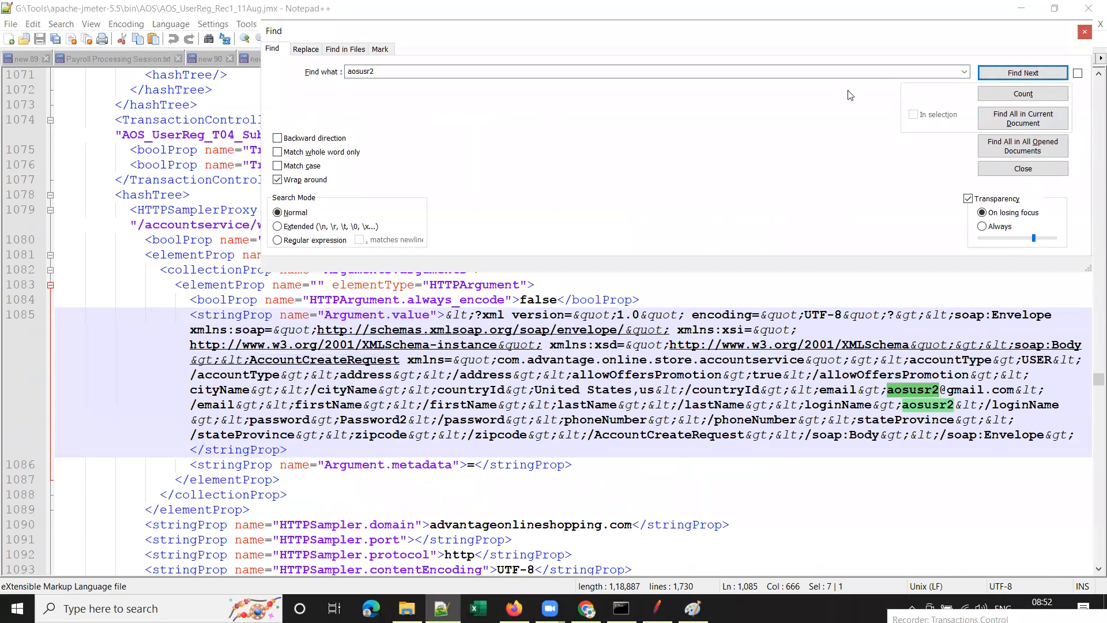
left_click(1085, 32)
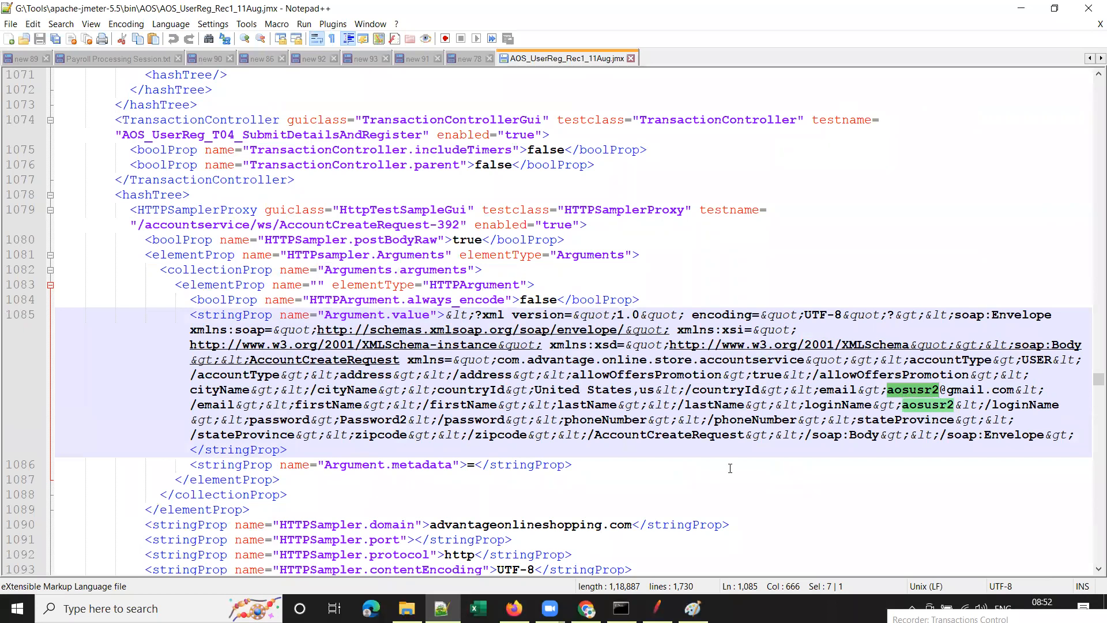
Close the .jmx tab and minimize Notepad++ to return to JMeter.
left_click(657, 608)
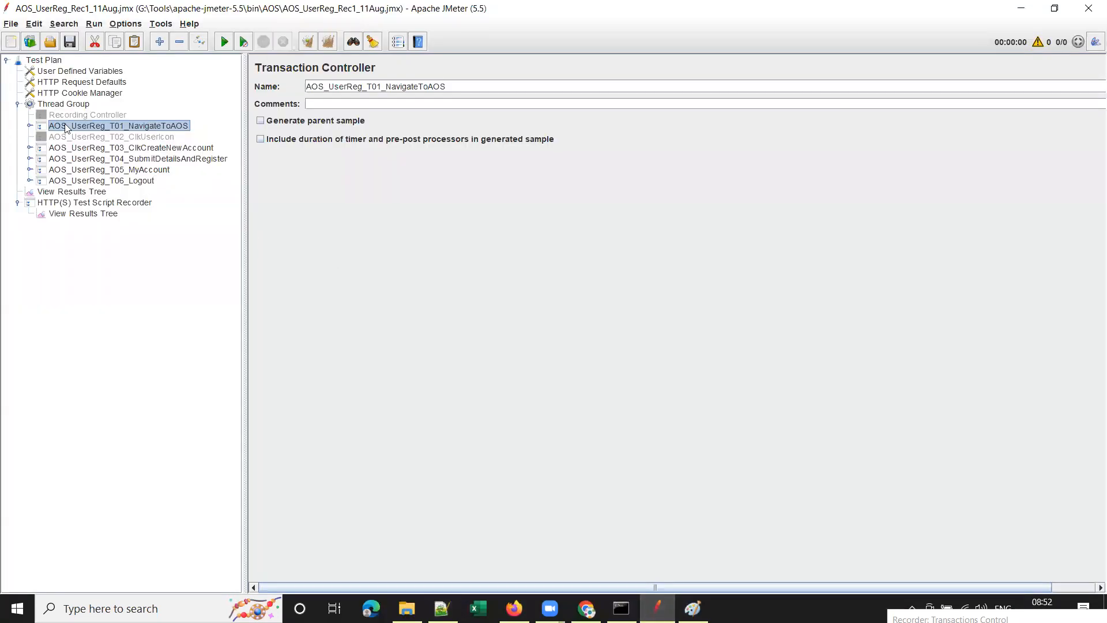
left_click(442, 609)
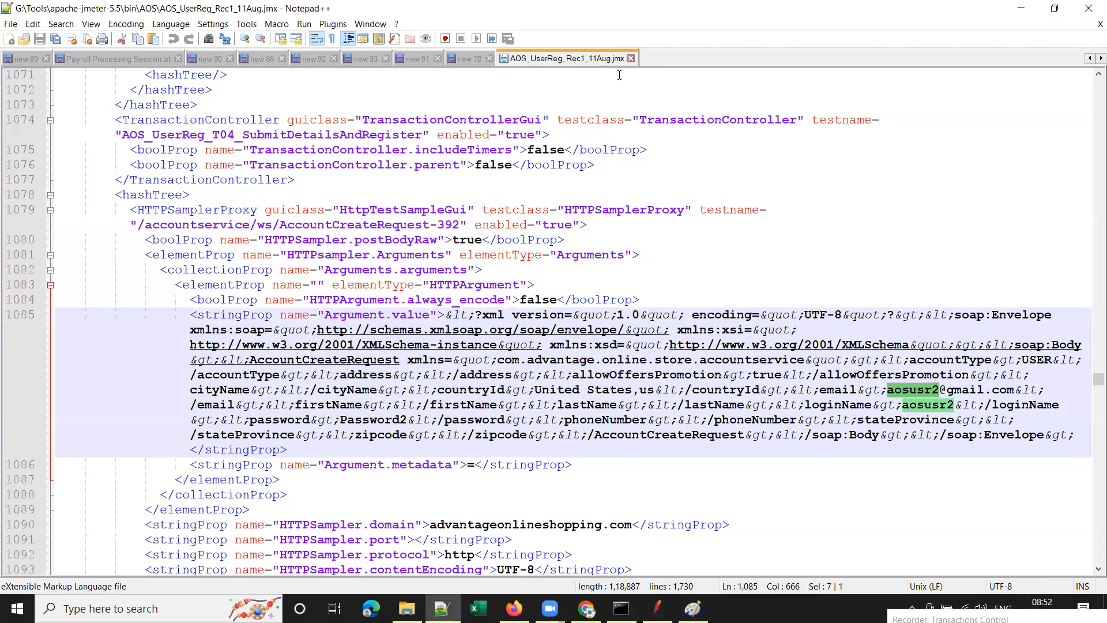
left_click(634, 59)
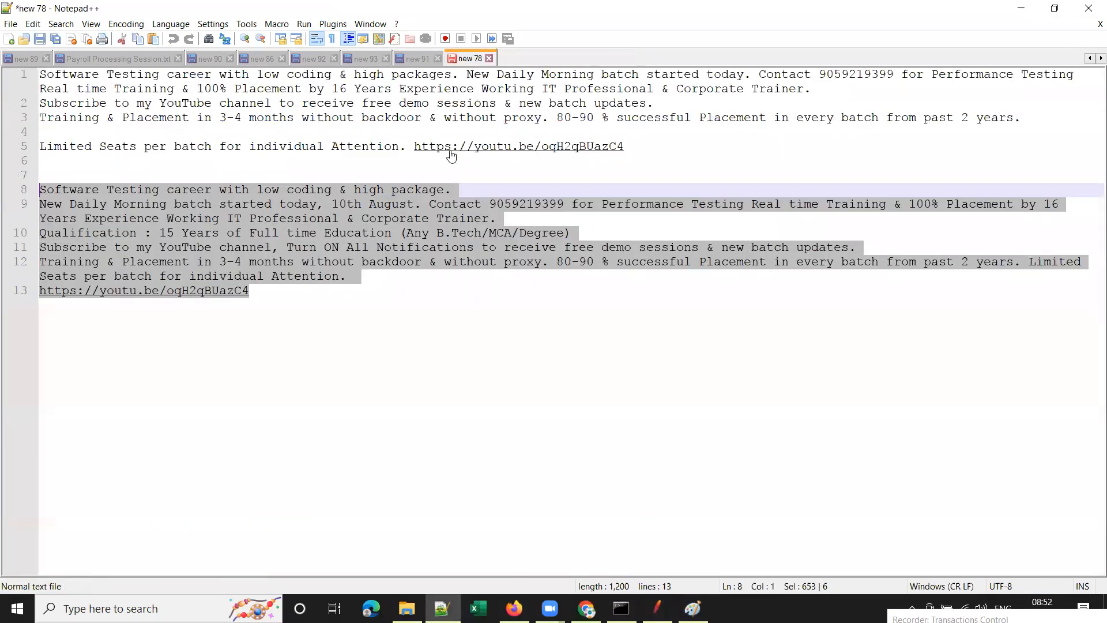
left_click(1022, 8)
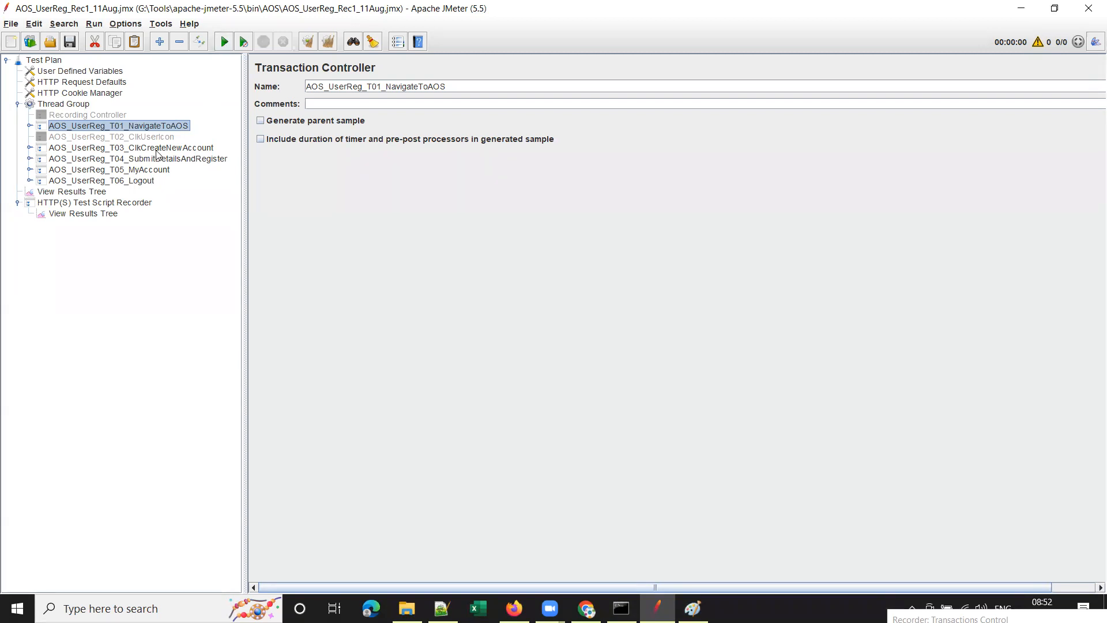
Expand T03 and T04 and select the loginName username in AccountCreateRequest-392's body.
left_click(29, 148)
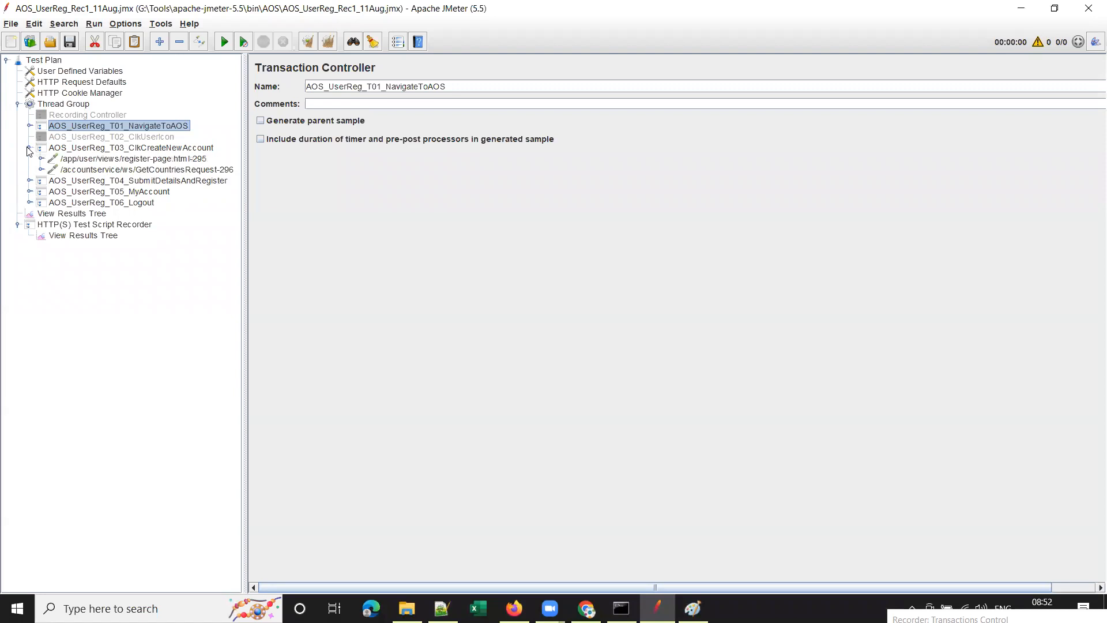
left_click(134, 160)
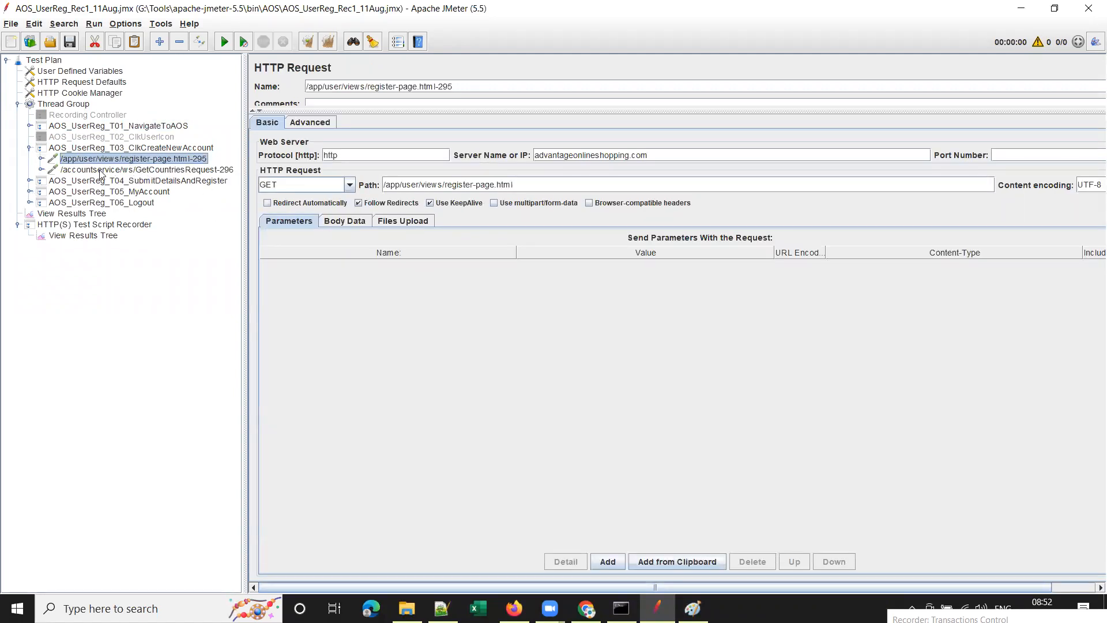
left_click(30, 181)
left_click(140, 192)
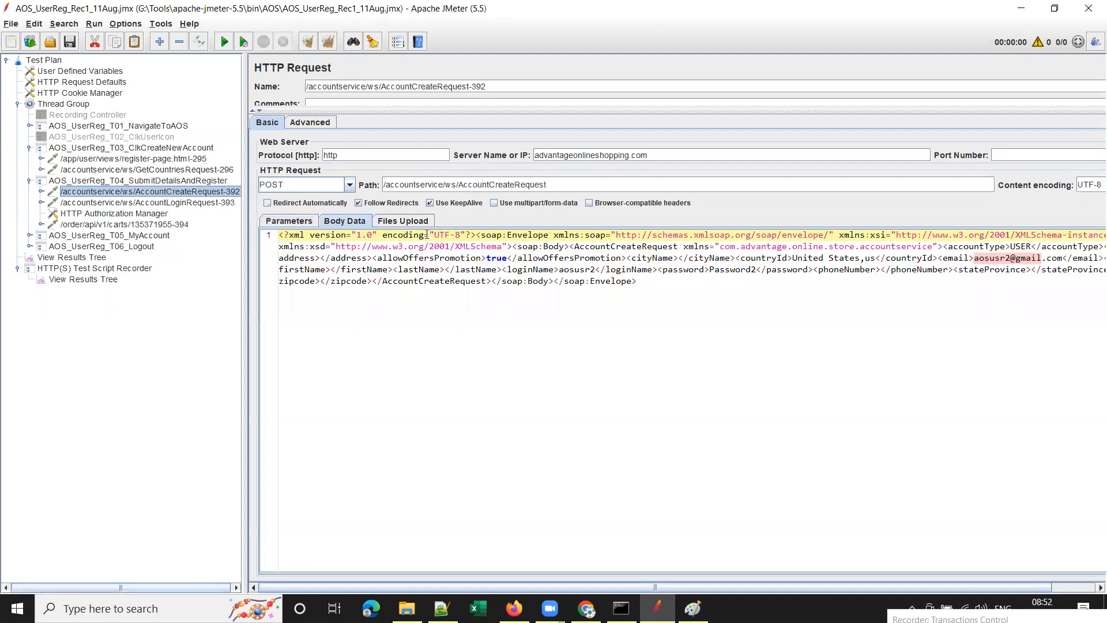
left_click(1002, 259)
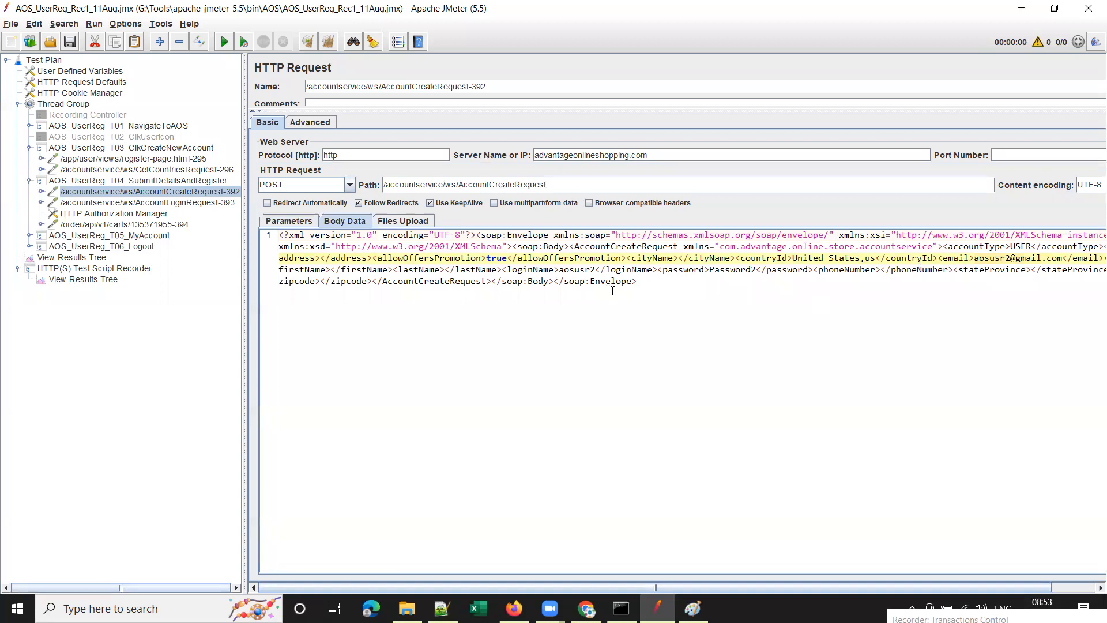
double_click(584, 269)
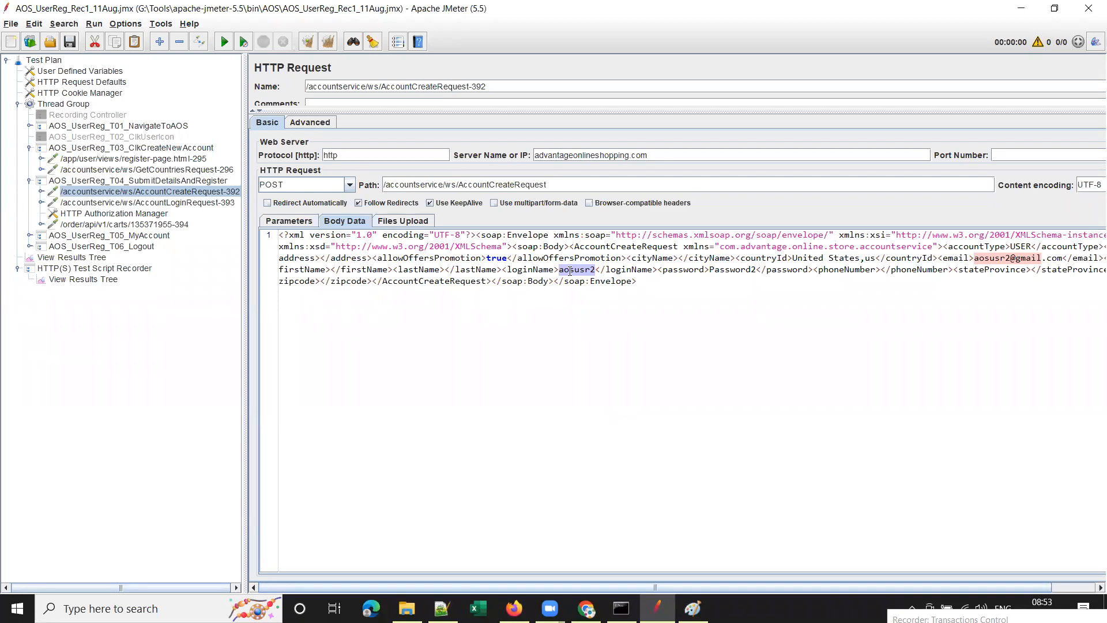
Open tree-wide Search with the recorded username pasted as the search term.
key("ctrl+h")
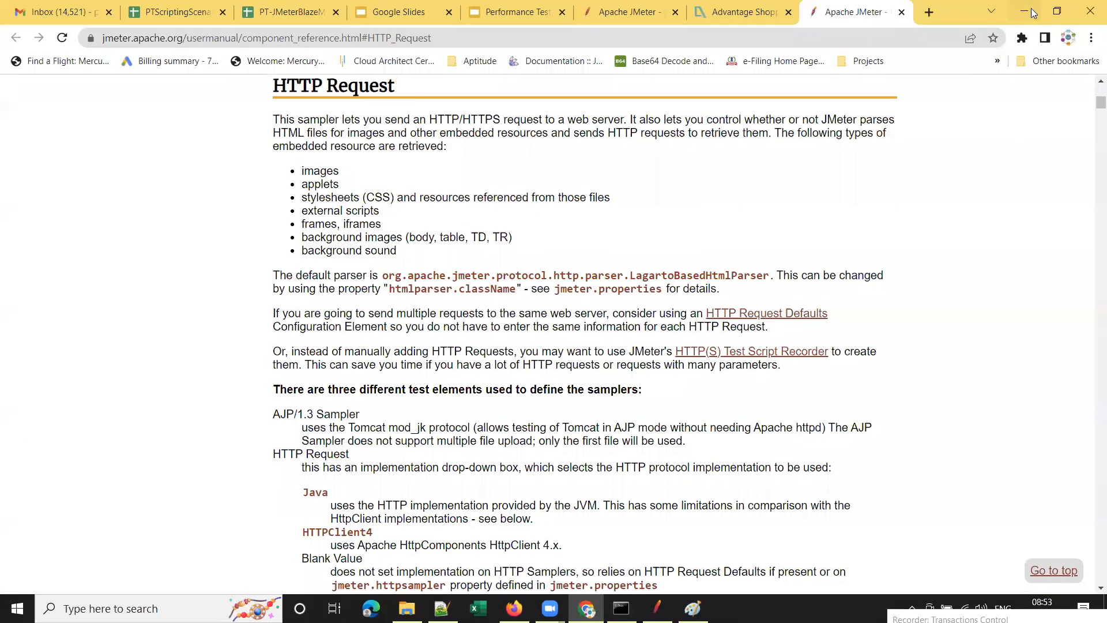
left_click(1024, 10)
double_click(571, 269)
key("ctrl+c")
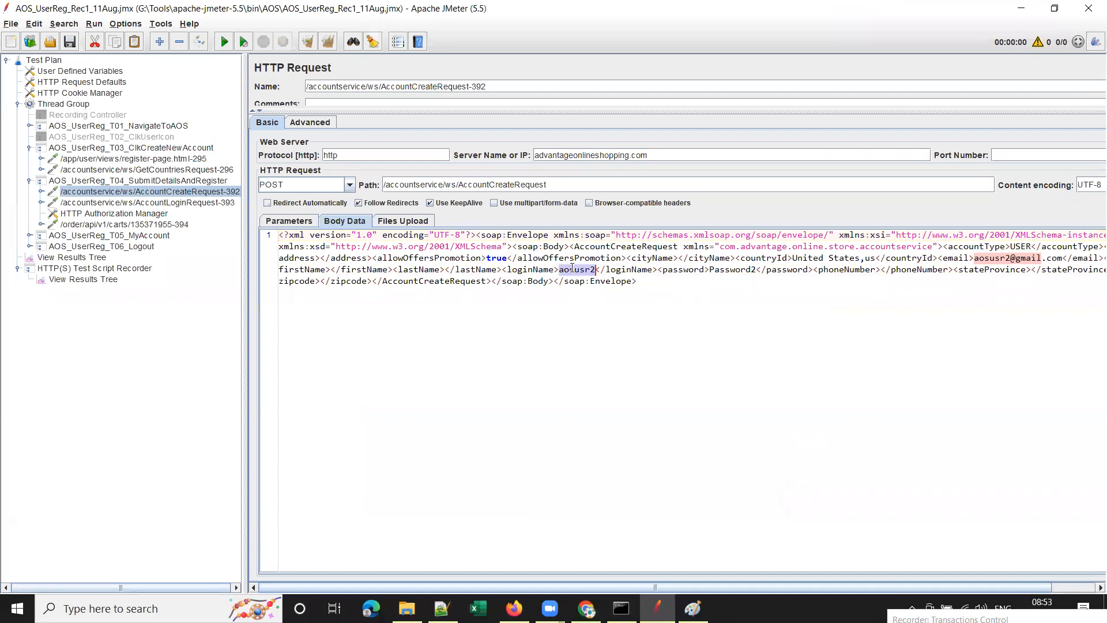
key("ctrl+f")
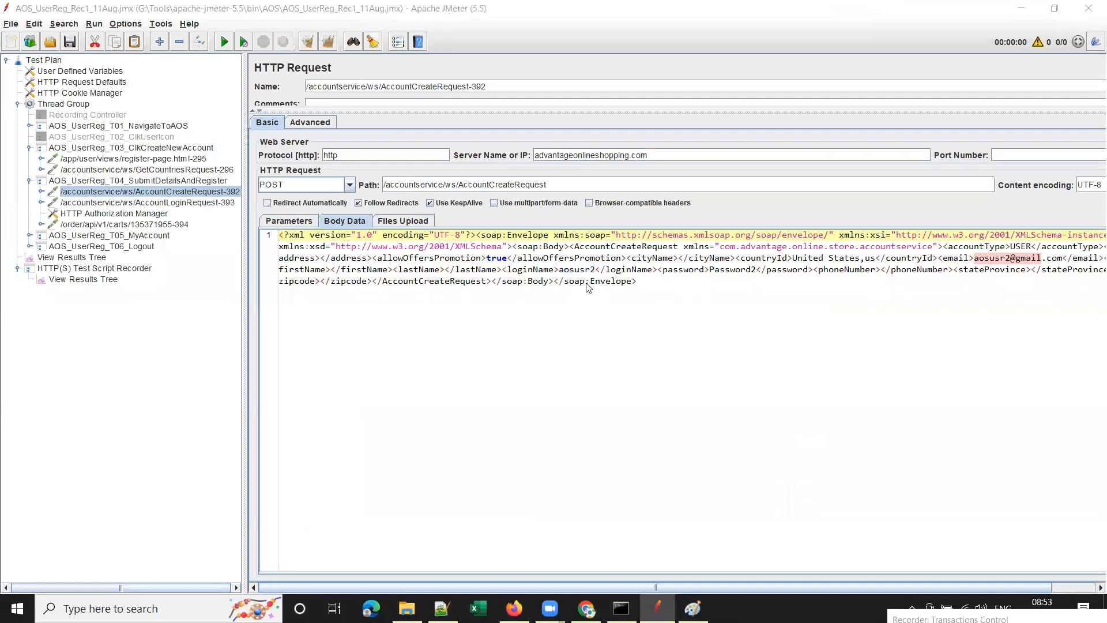
key("ctrl+v")
key("ctrl+v")
key("BackSpace")
Make the replacement username end in 3 and replace the old username across the test plan.
type("3")
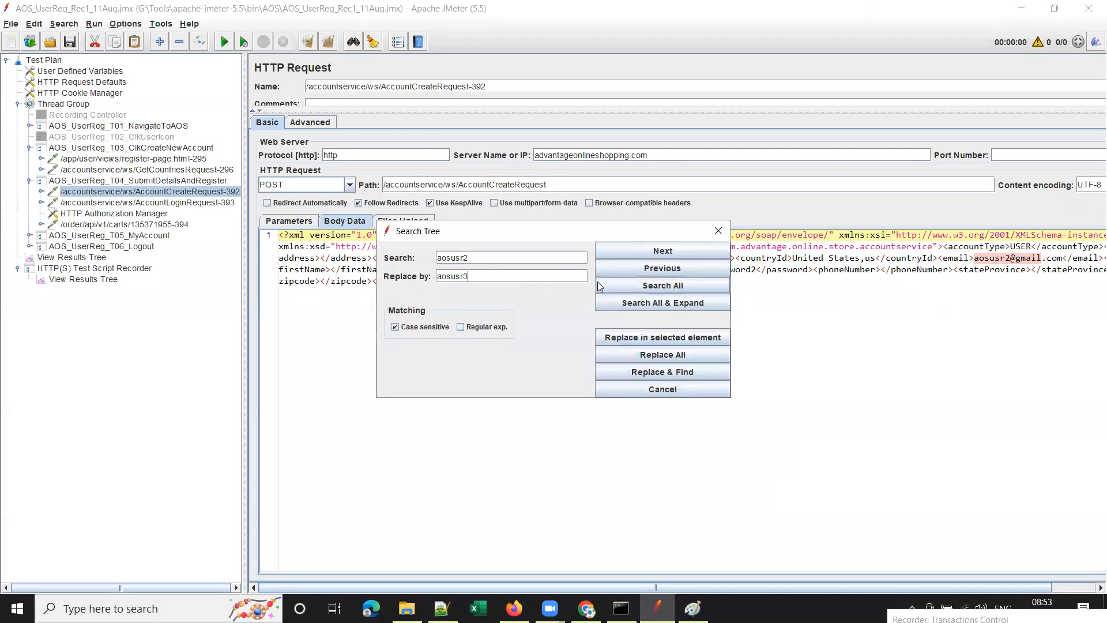
double_click(464, 274)
left_click(670, 374)
left_click(718, 231)
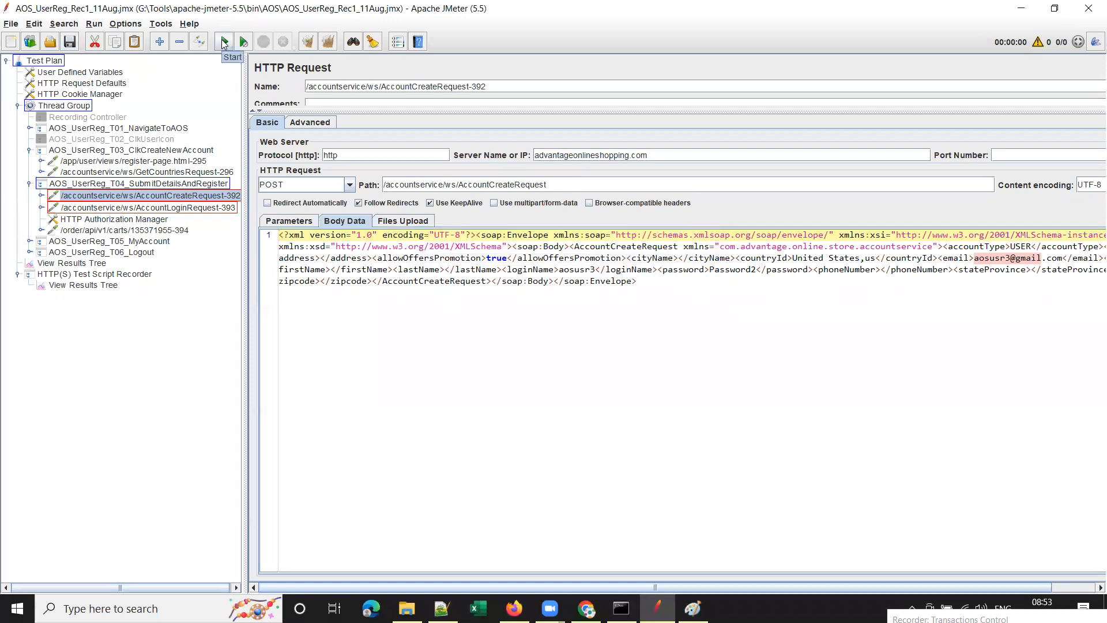
Verify the login request's new username and enter it in the HTTP Authorization Manager.
left_click(86, 208)
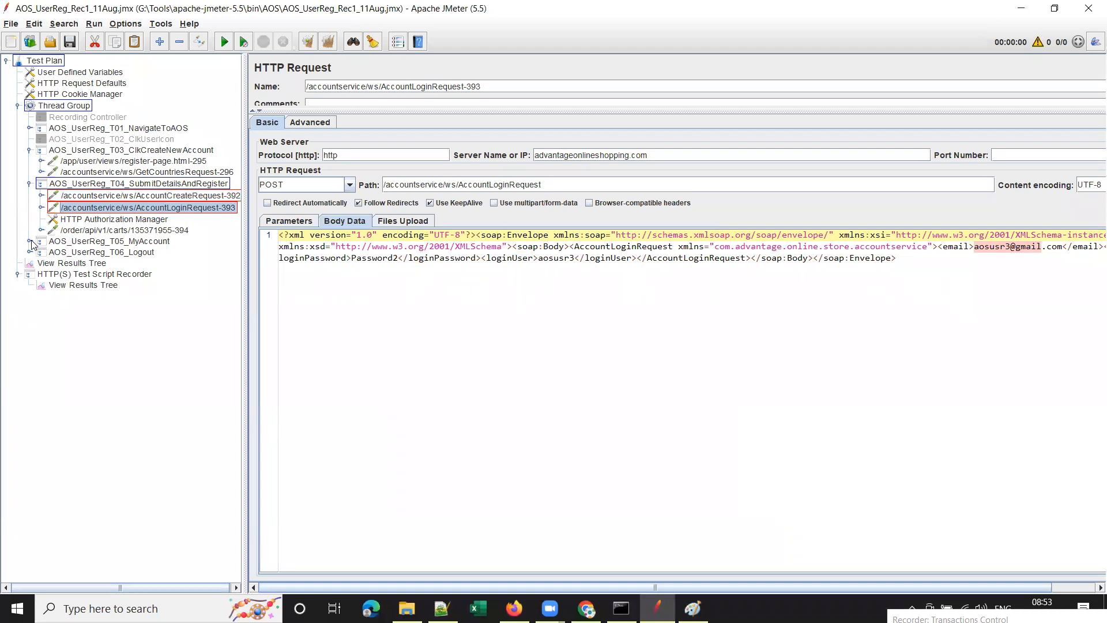
left_click(93, 220)
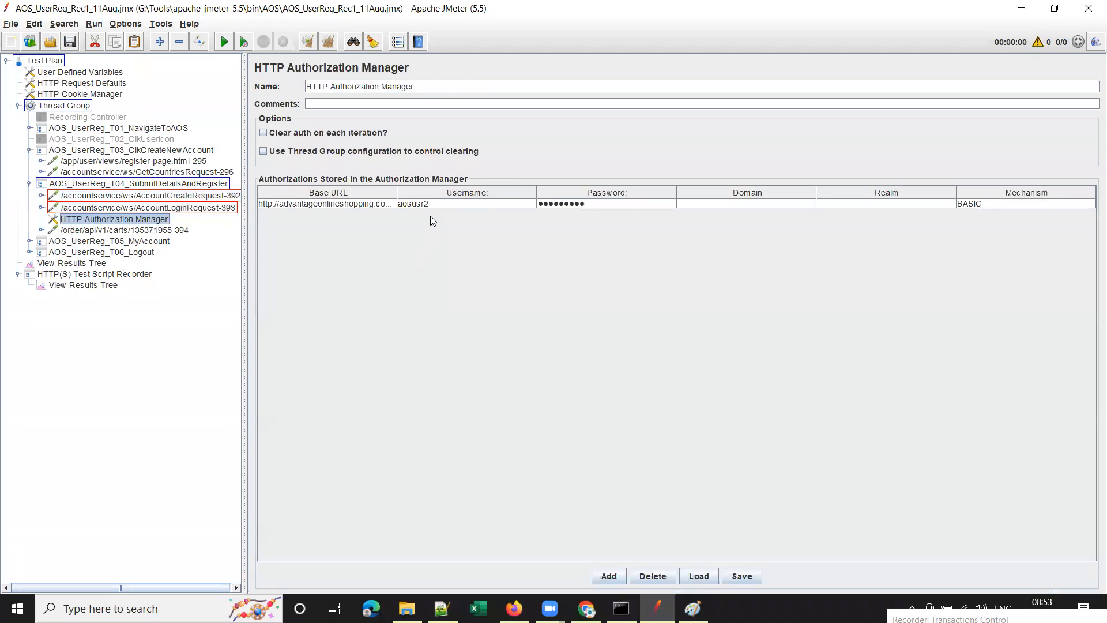
double_click(443, 204)
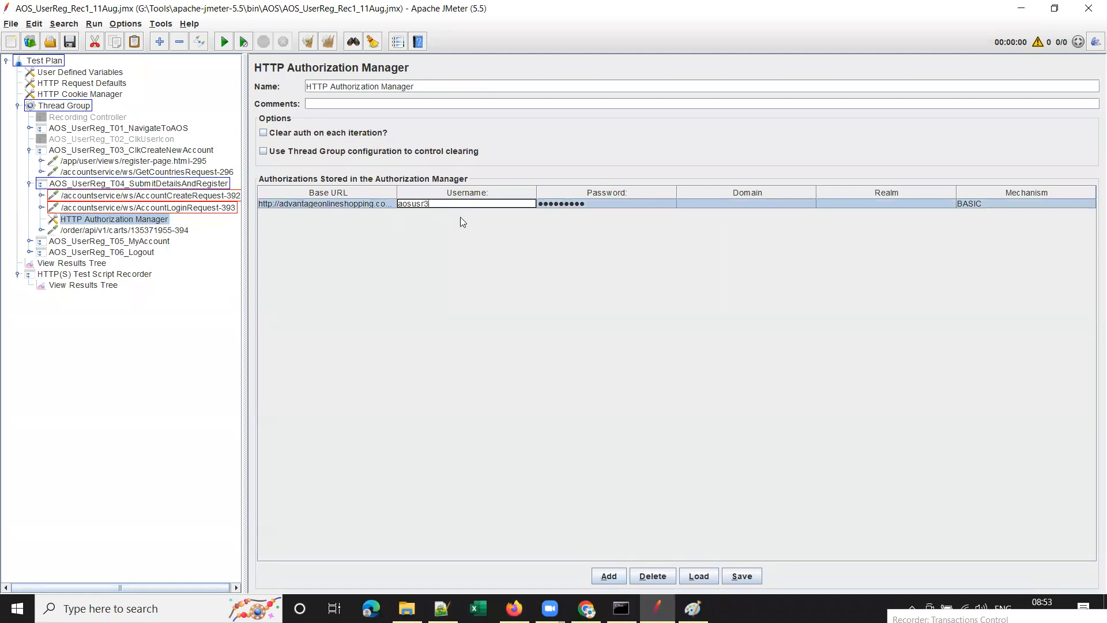
double_click(595, 203)
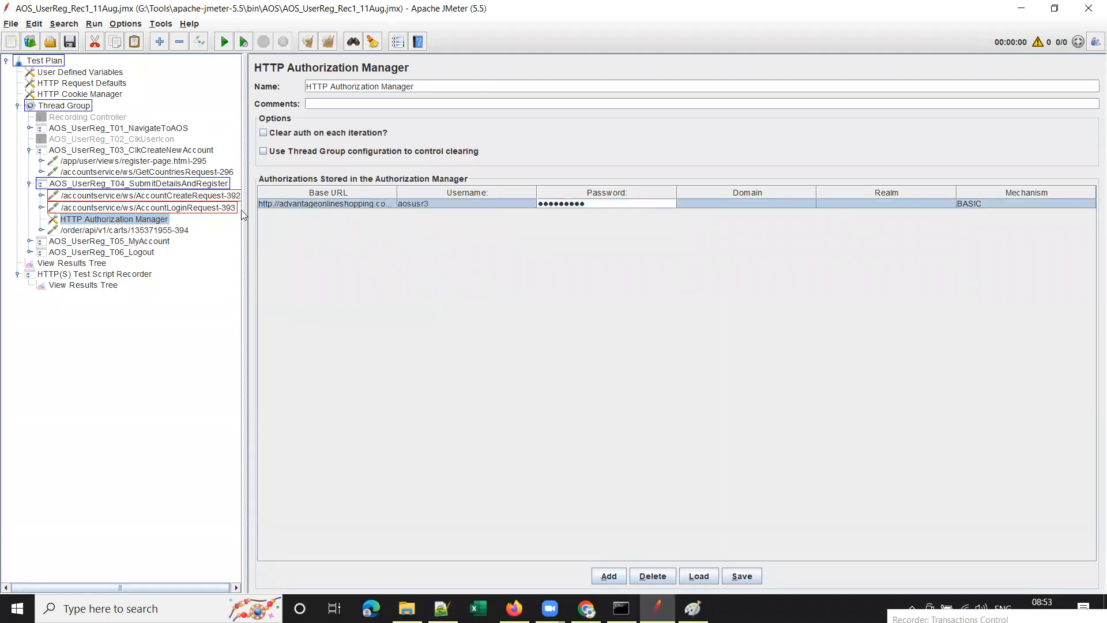
left_click(75, 241)
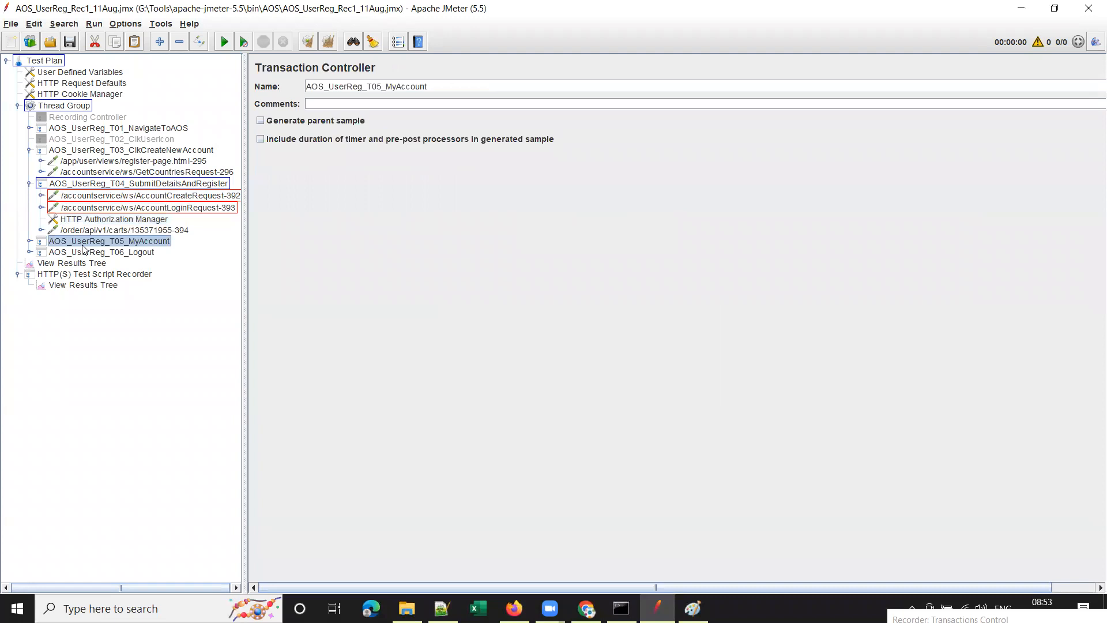
Expand T05_MyAccount to show GetAccountByIdNewRequest-404, and reset the tree's search highlights.
left_click(30, 241)
left_click(120, 252)
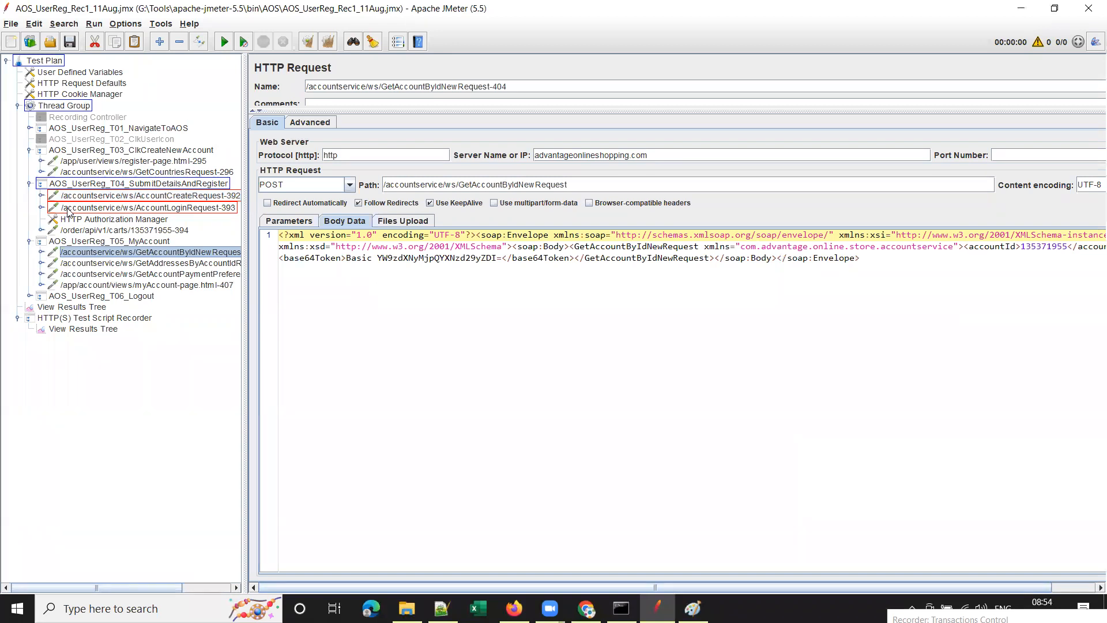
left_click(64, 24)
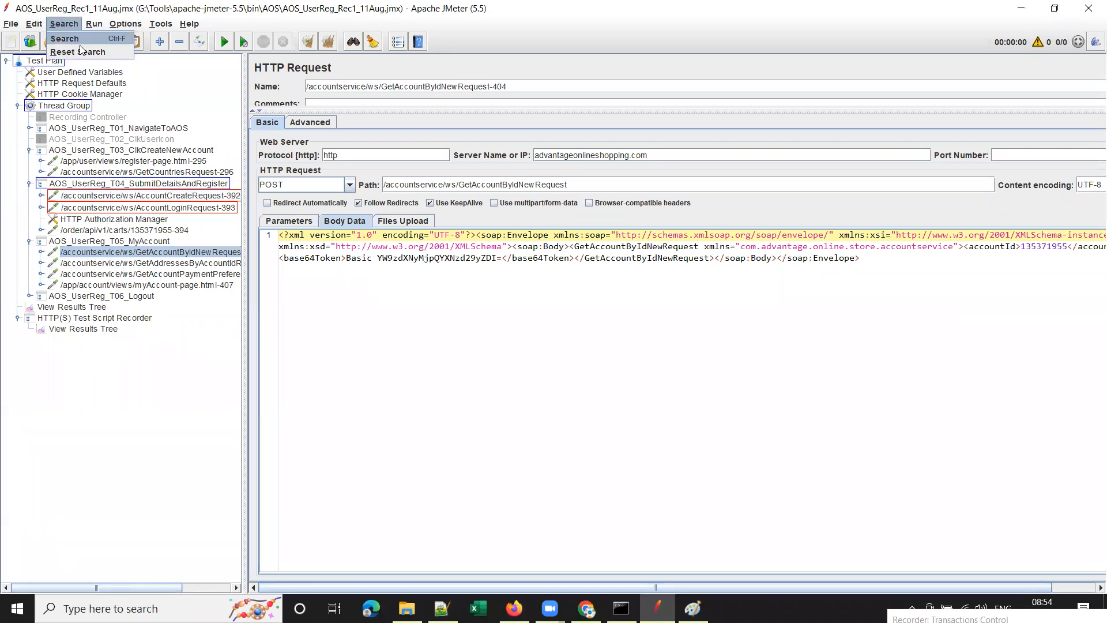
left_click(72, 51)
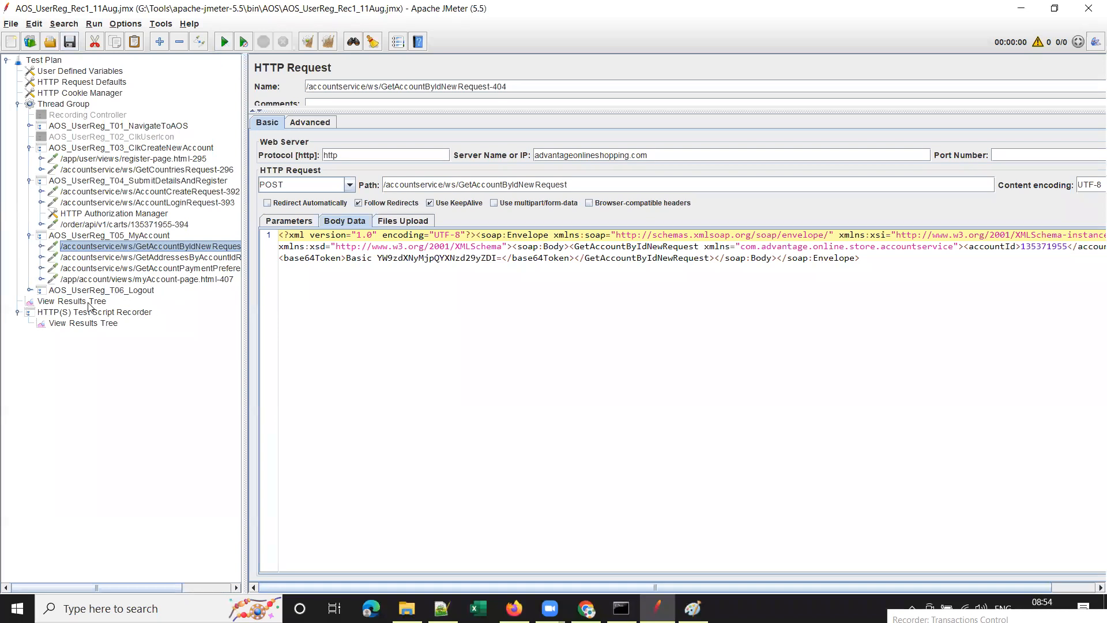
Cancel the prompted run and disable the HTTP(S) Test Script Recorder.
left_click(223, 42)
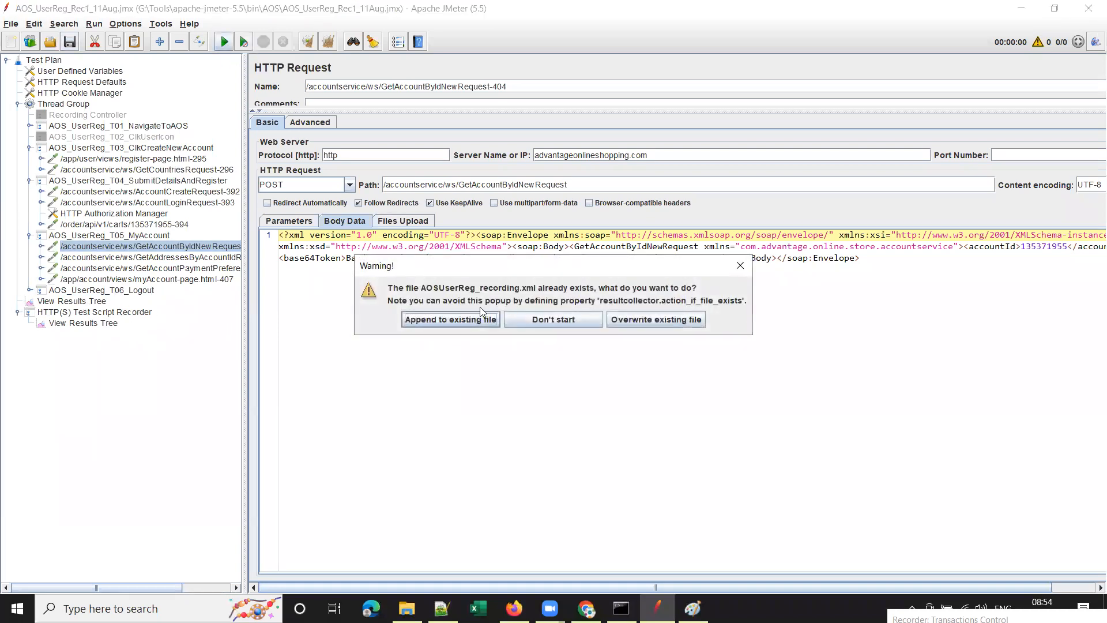
left_click(580, 323)
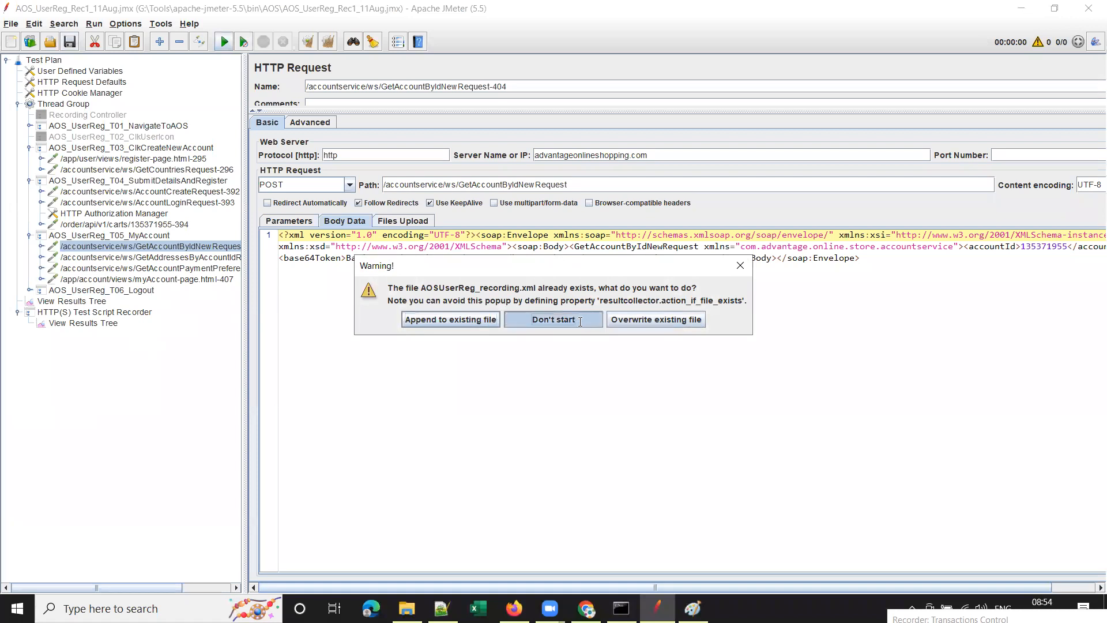
left_click(103, 314)
key("ctrl+t")
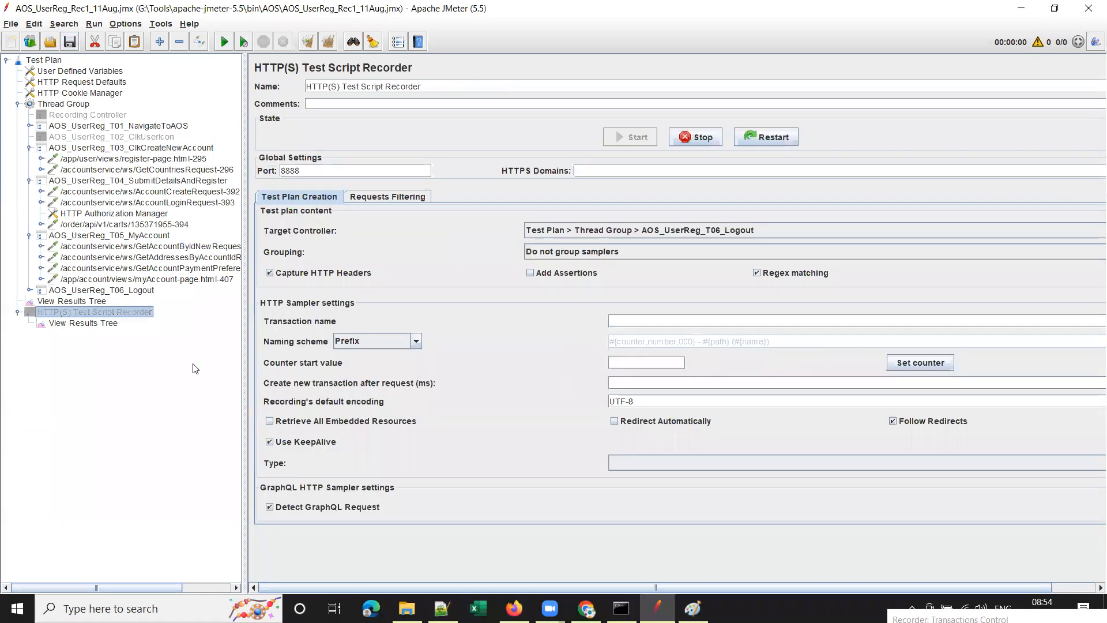
left_click(86, 301)
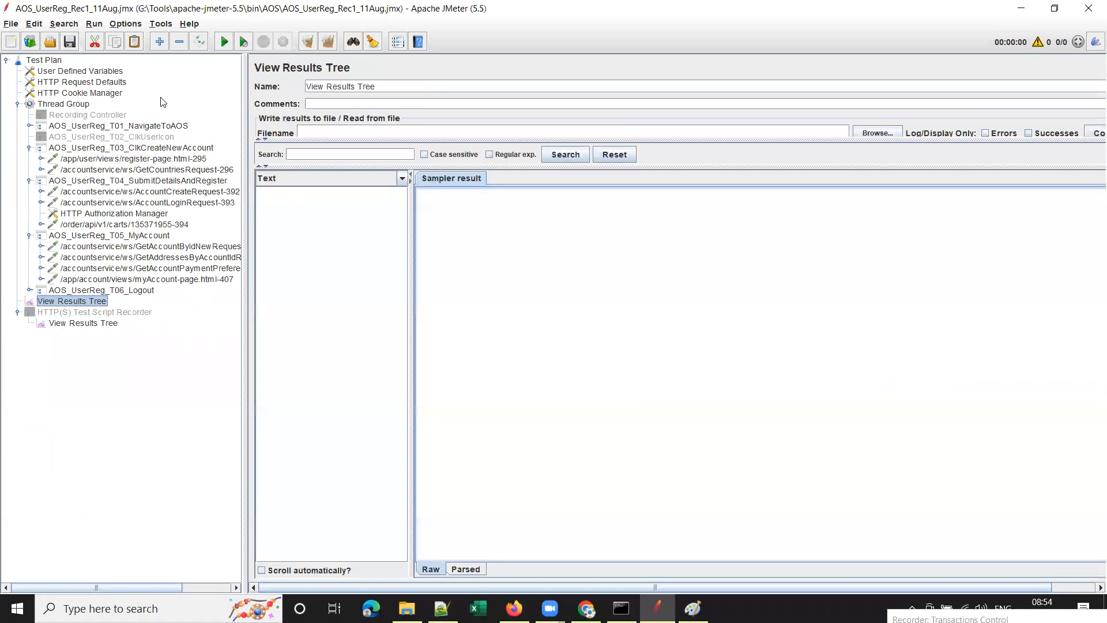
left_click(111, 313)
left_click(106, 300)
Replay the test plan and bring up the Advantage Shopping site in Chrome.
left_click(224, 42)
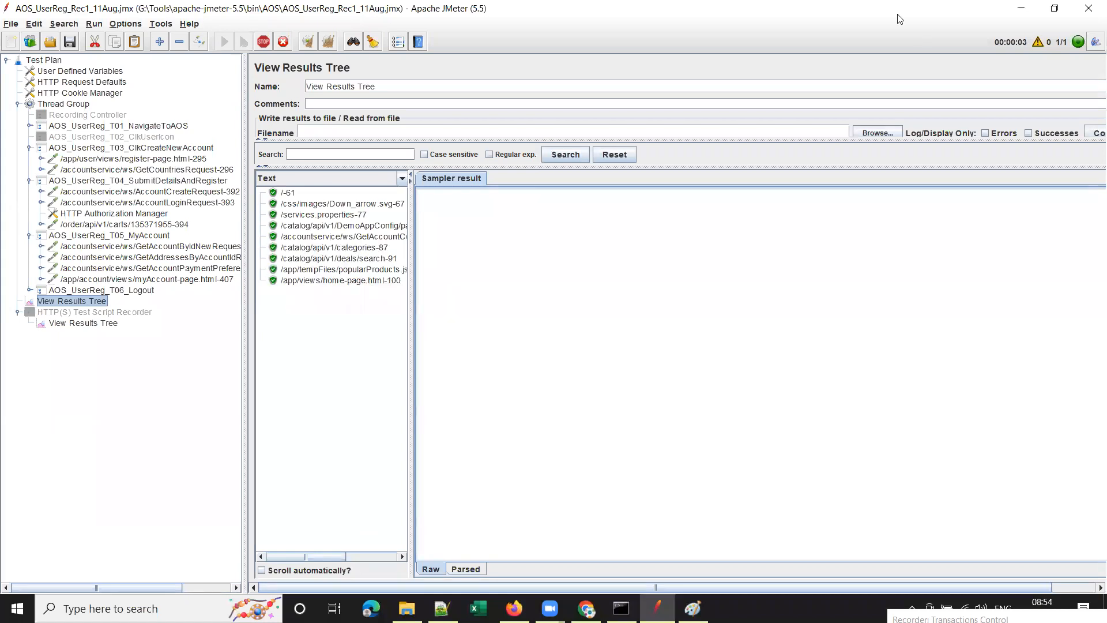
key("alt+Tab")
left_click(1070, 113)
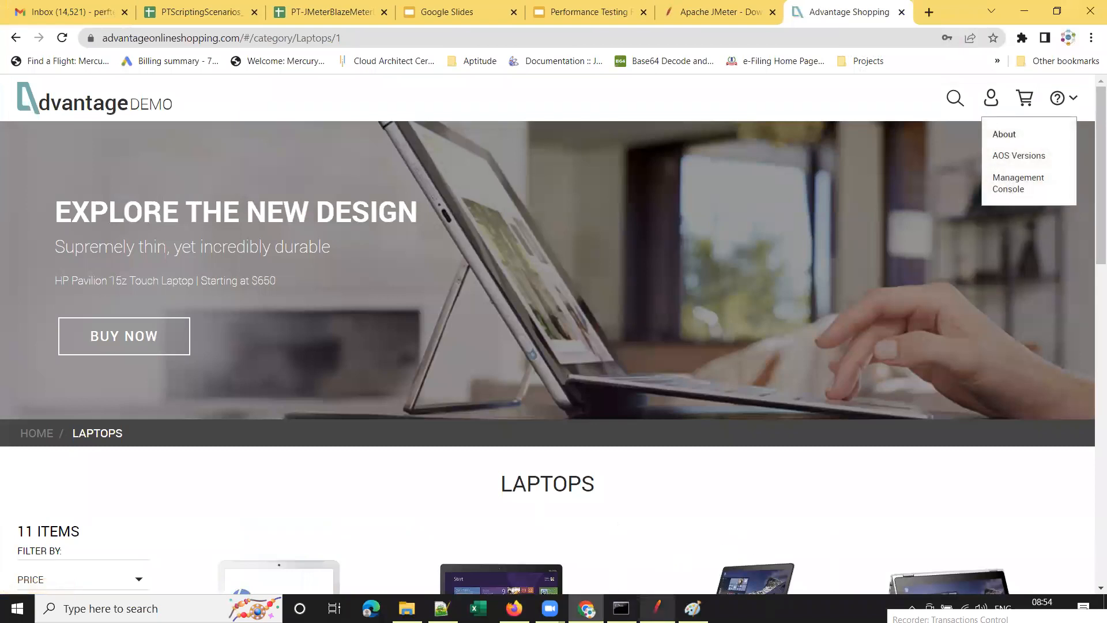
Back in JMeter, locate the failed carts request under T04 in View Results Tree.
left_click(657, 609)
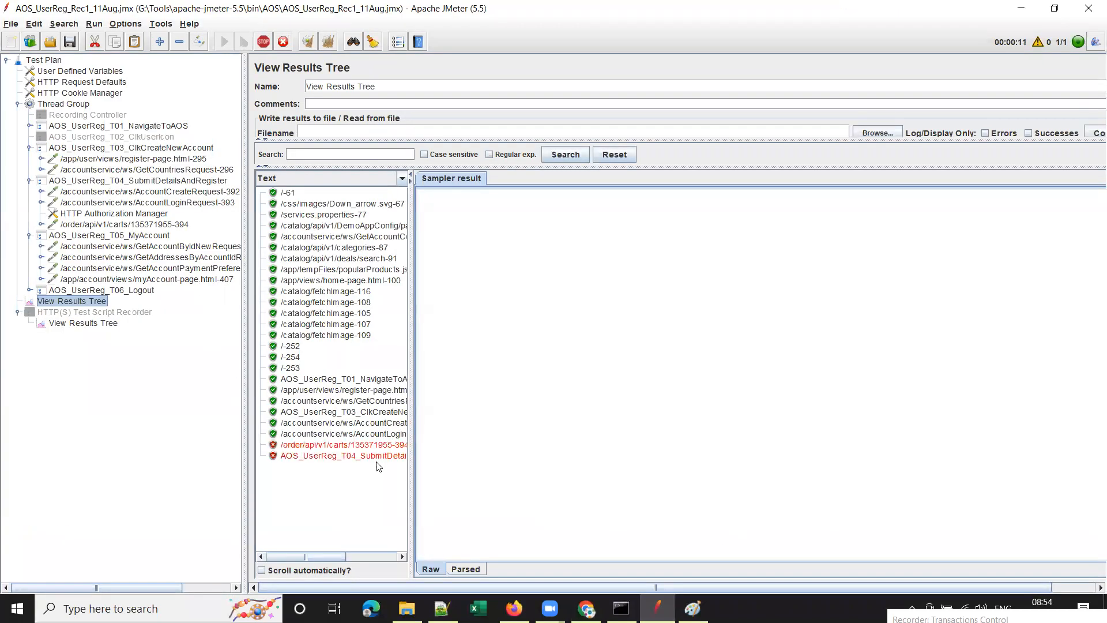
left_click_drag(372, 272, 402, 272)
left_click(331, 457)
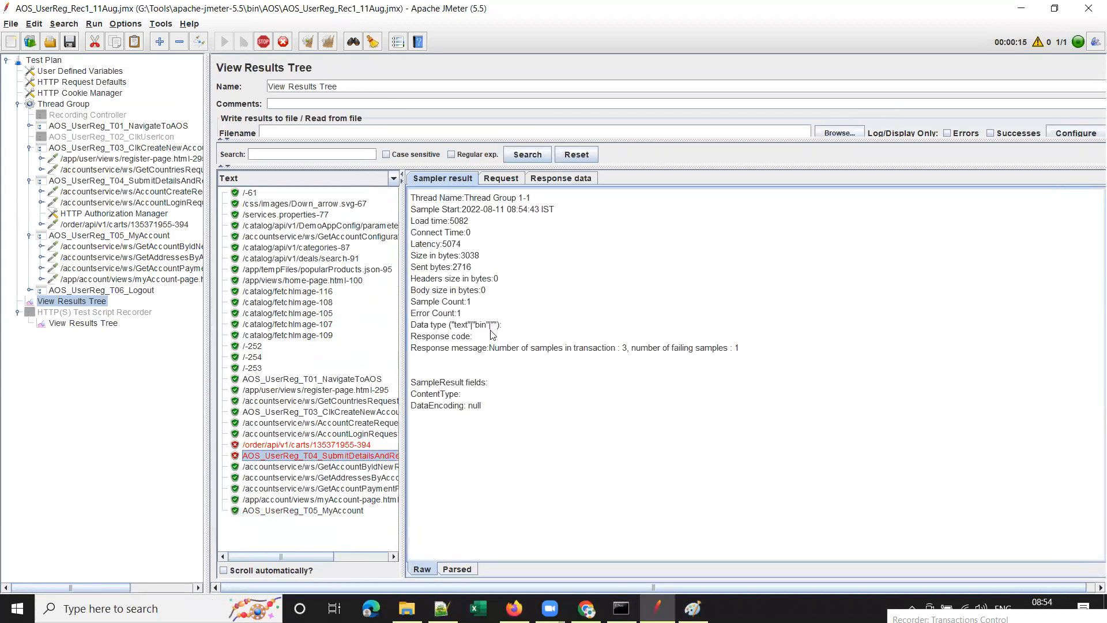
left_click(323, 445)
Review the carts request, Authorization Manager and account requests, then confirm the carts 403 response.
left_click(170, 225)
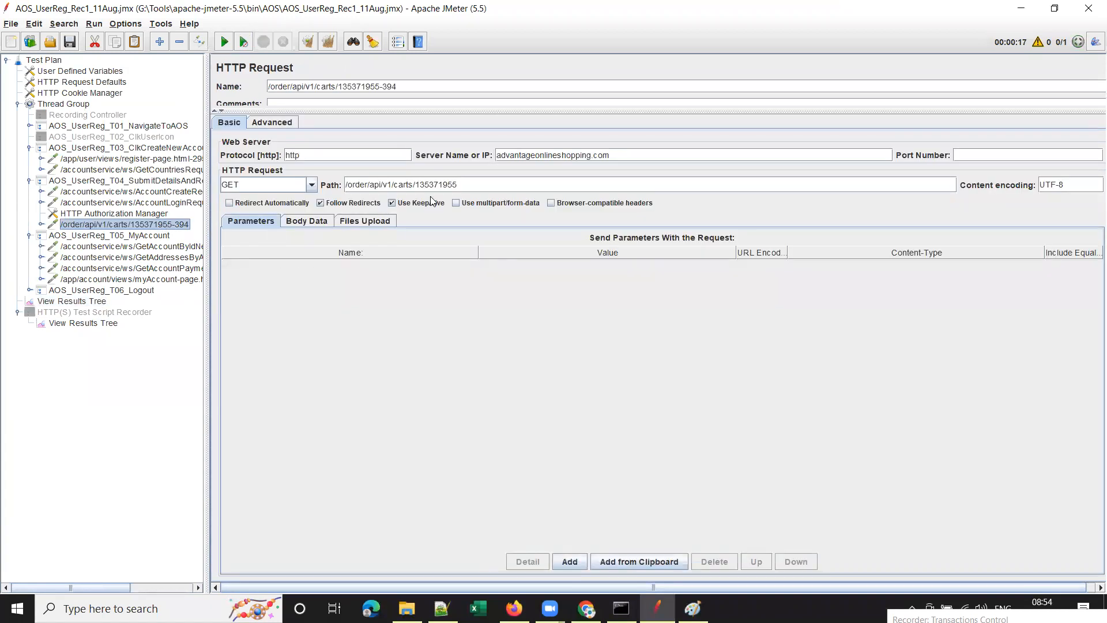
left_click(97, 216)
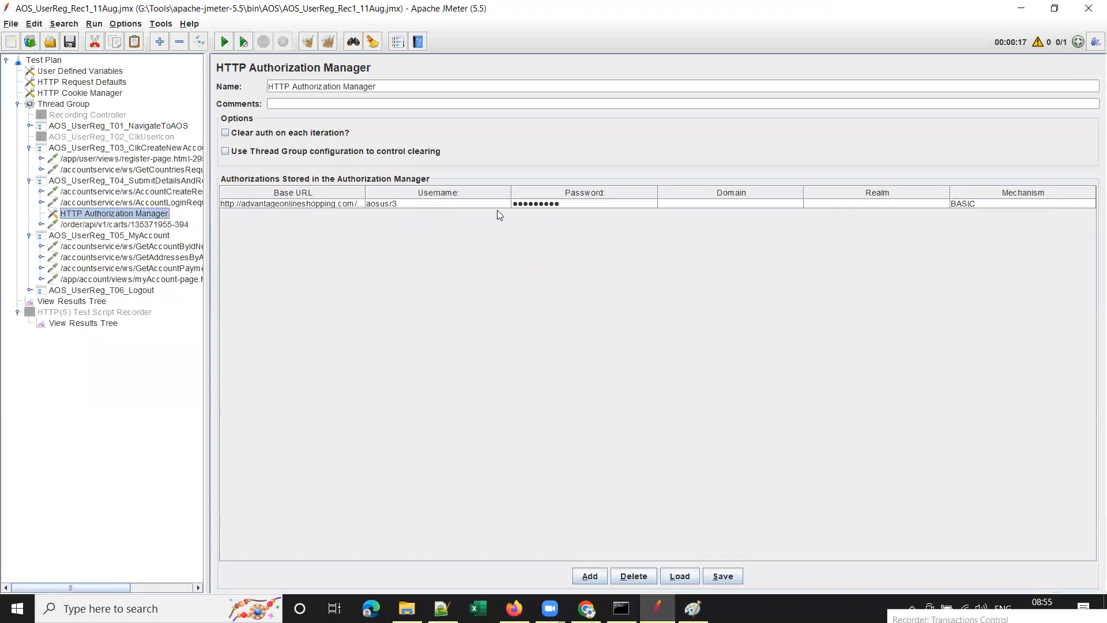
left_click(98, 204)
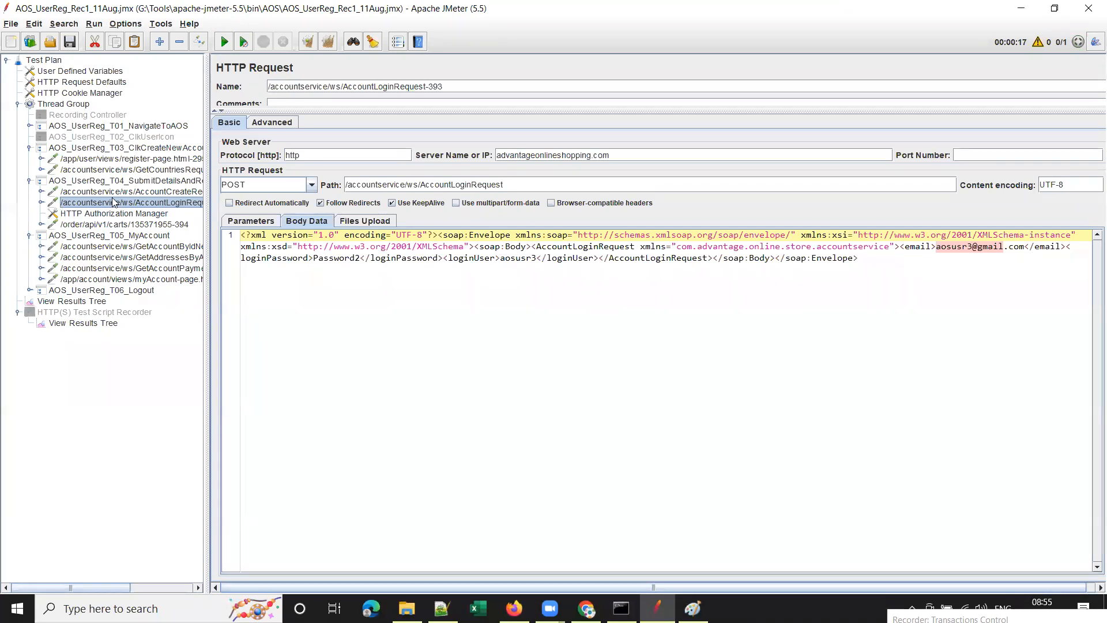
left_click(116, 192)
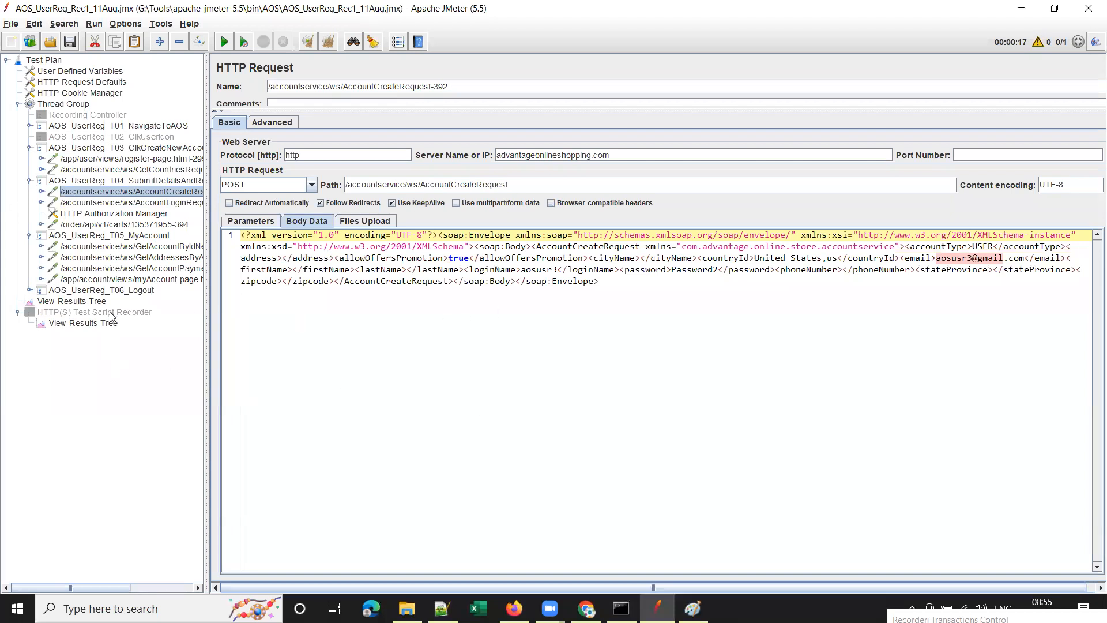
left_click(91, 302)
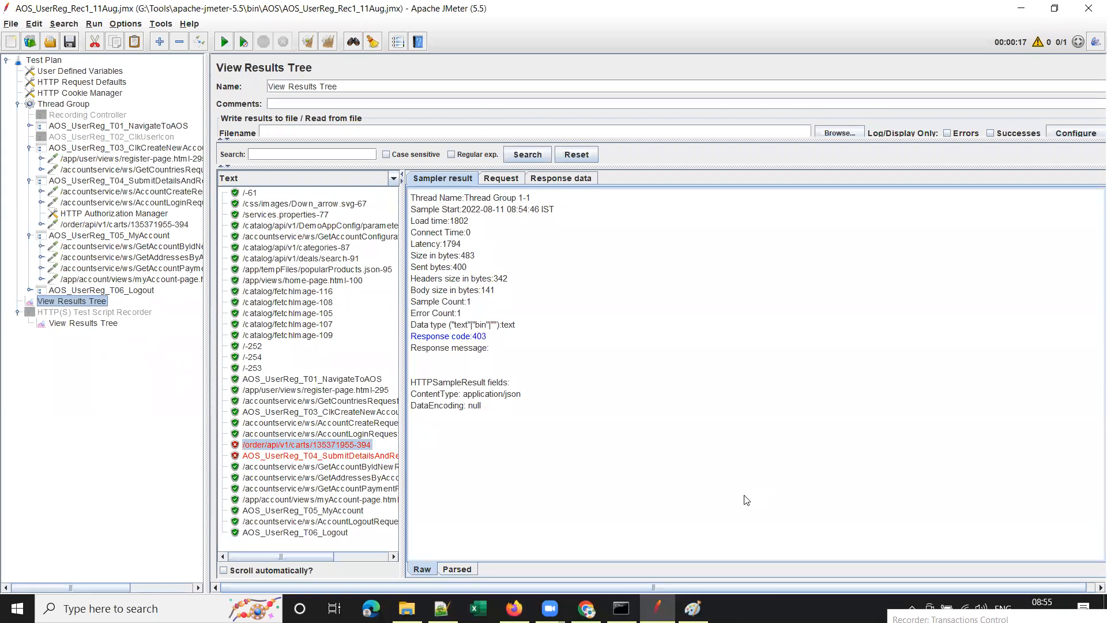
left_click(303, 337)
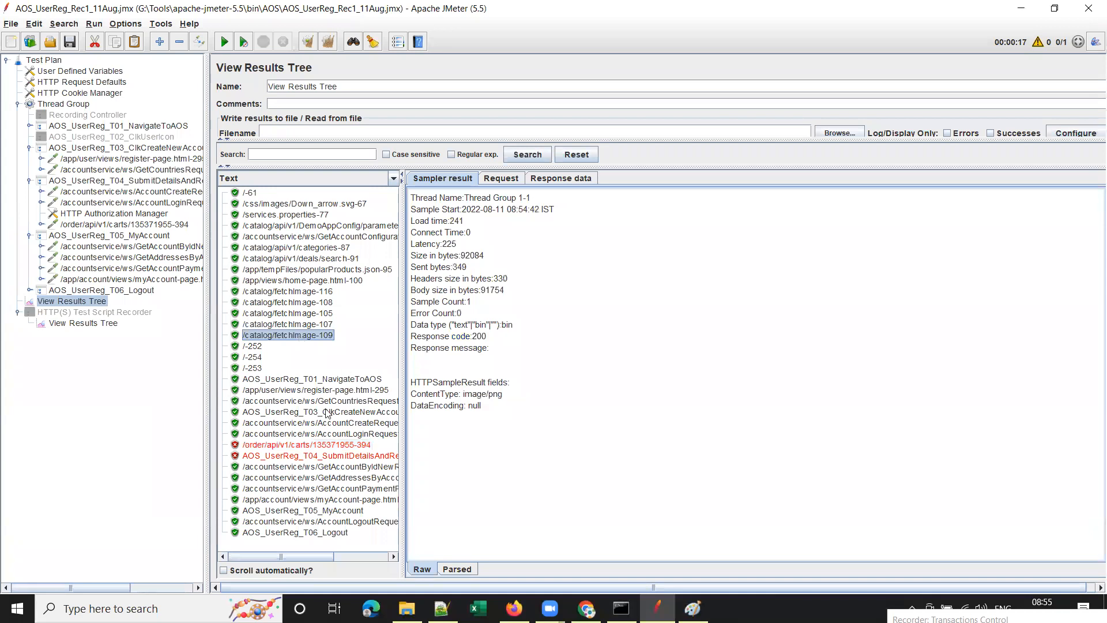
left_click(338, 445)
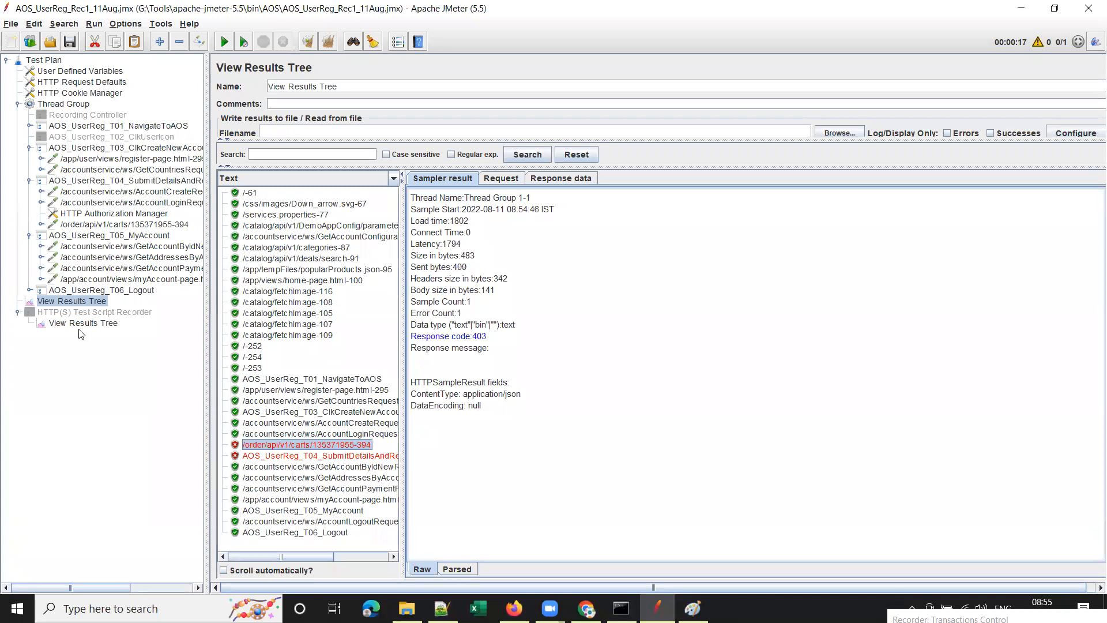
Compare recorder-captured and replay results, then show AOS_UserReg_Rec1_11Aug.jmx's folder in File Explorer.
left_click(103, 151)
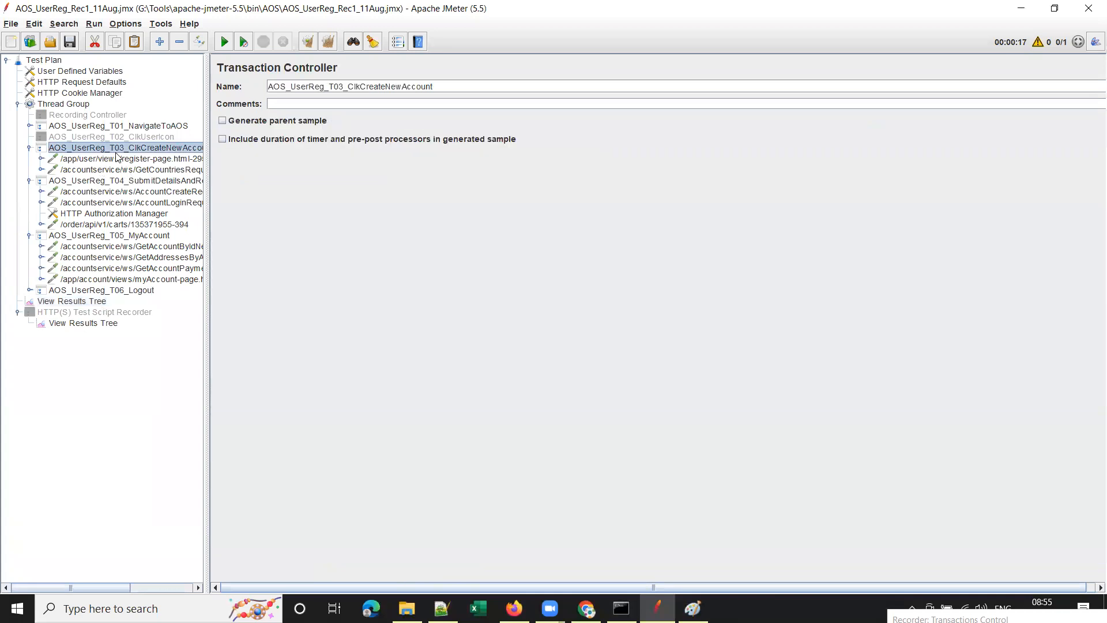
left_click(116, 158)
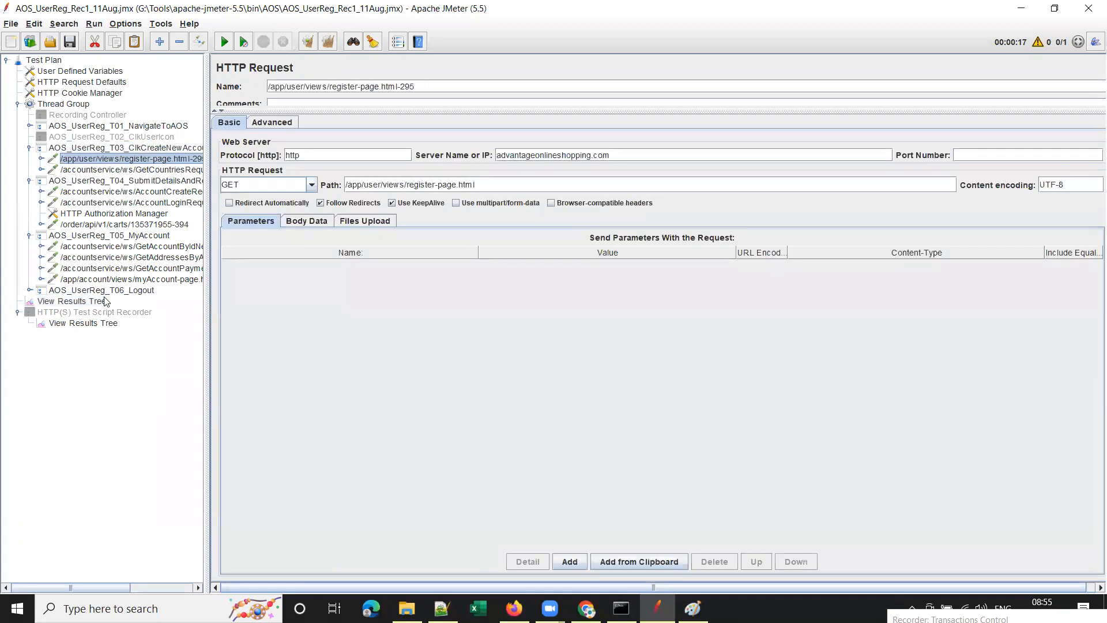
left_click(83, 303)
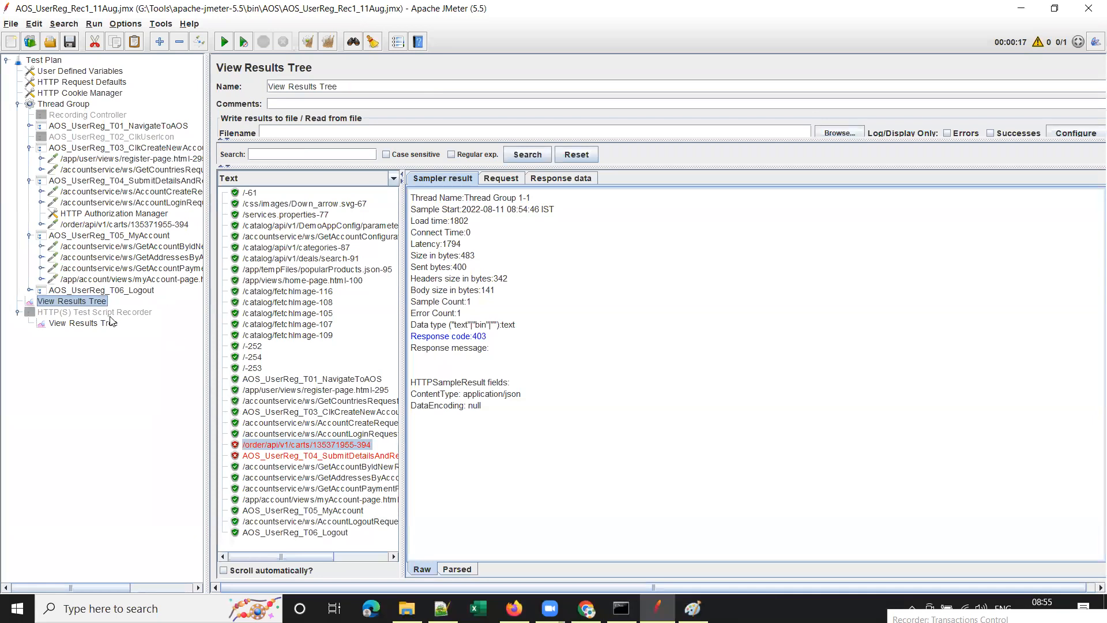
left_click(86, 323)
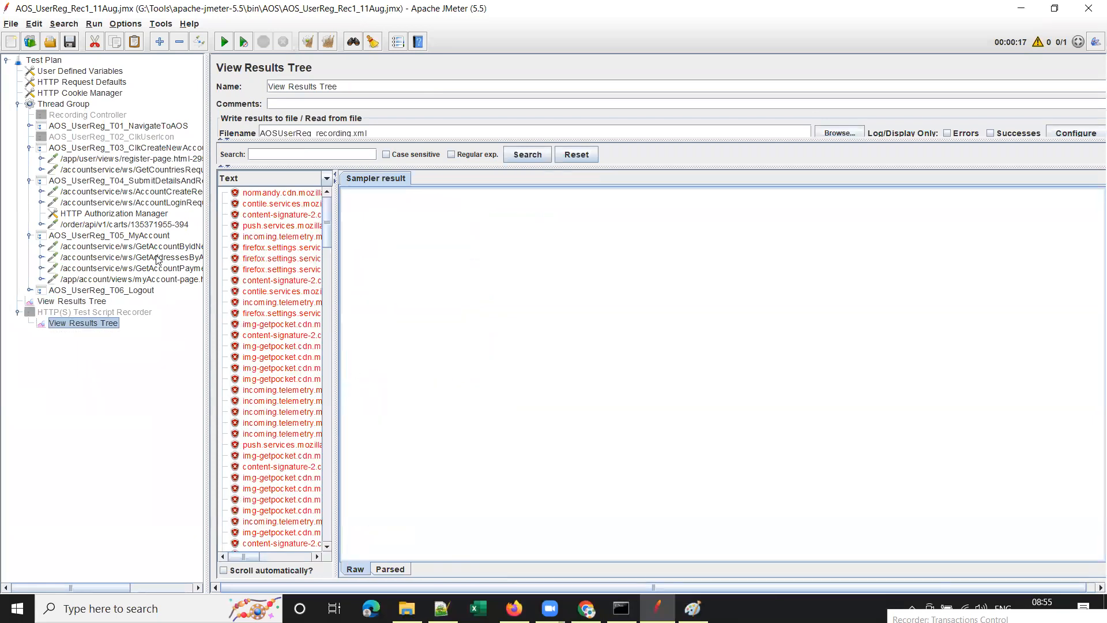
left_click(90, 300)
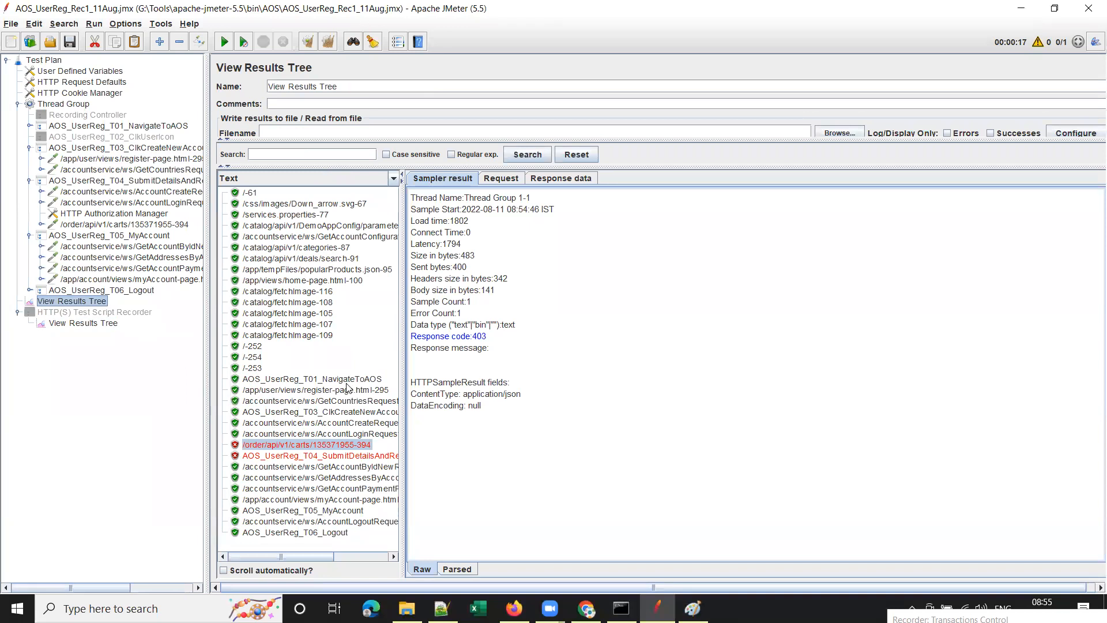
left_click(542, 602)
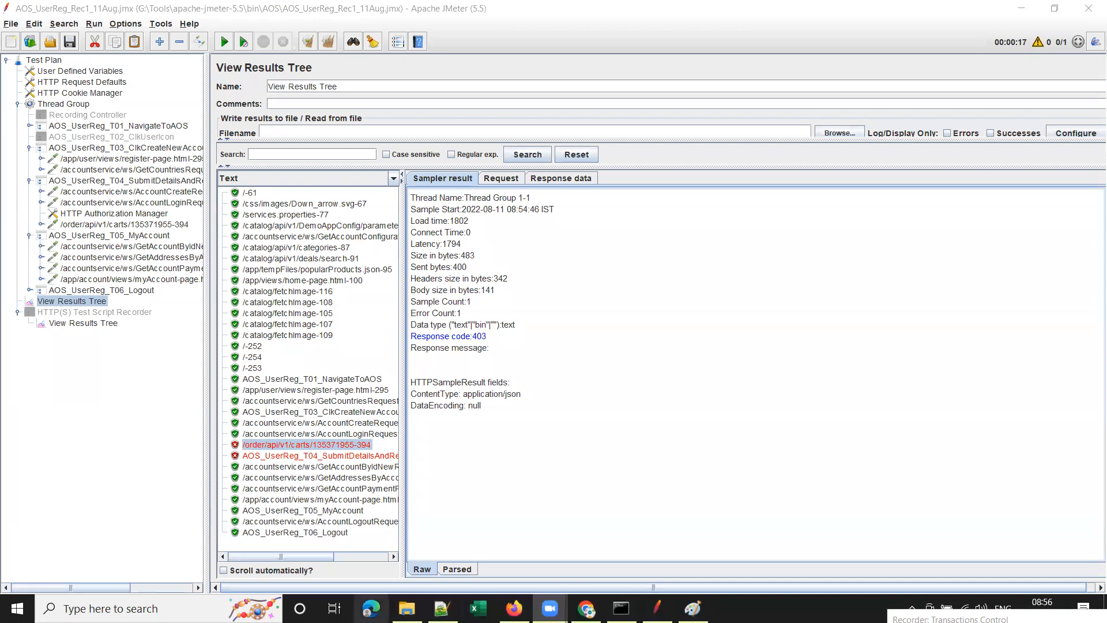
left_click(412, 603)
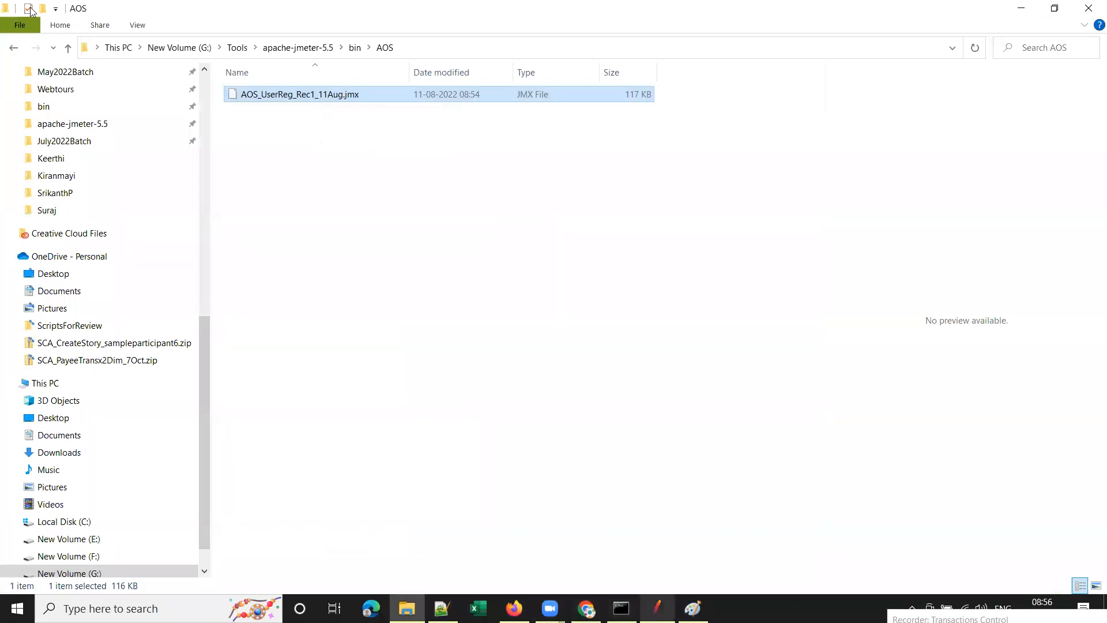
Switch from File Explorer back to the JMeter window.
key("alt+Tab")
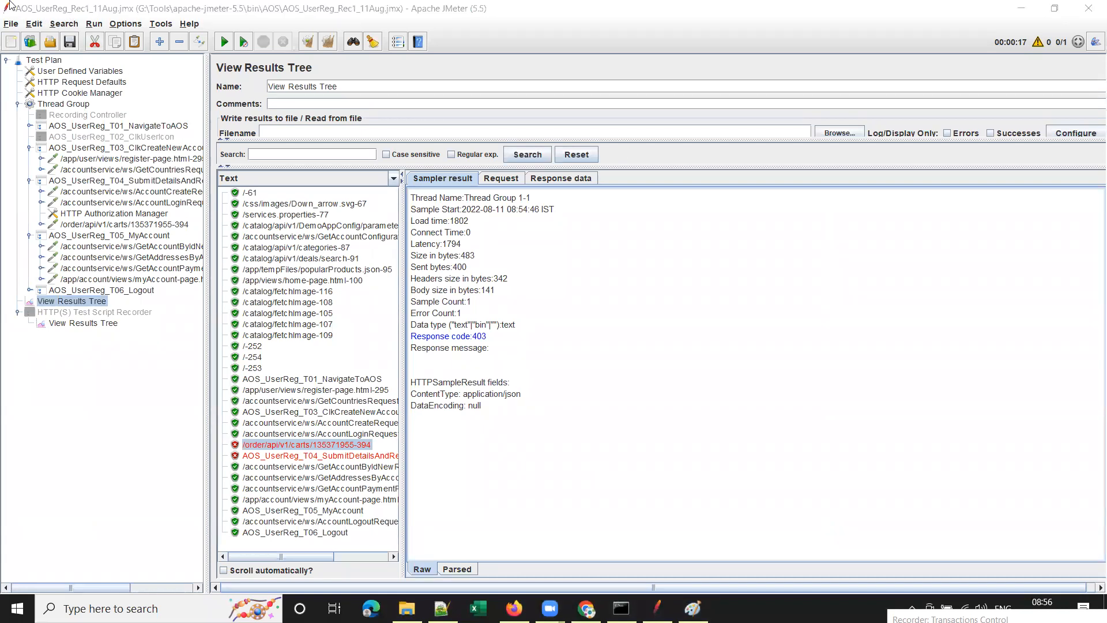
Collapse the T03, T04 and T05 transaction nodes in the test plan tree.
left_click_drag(141, 20, 2, 3)
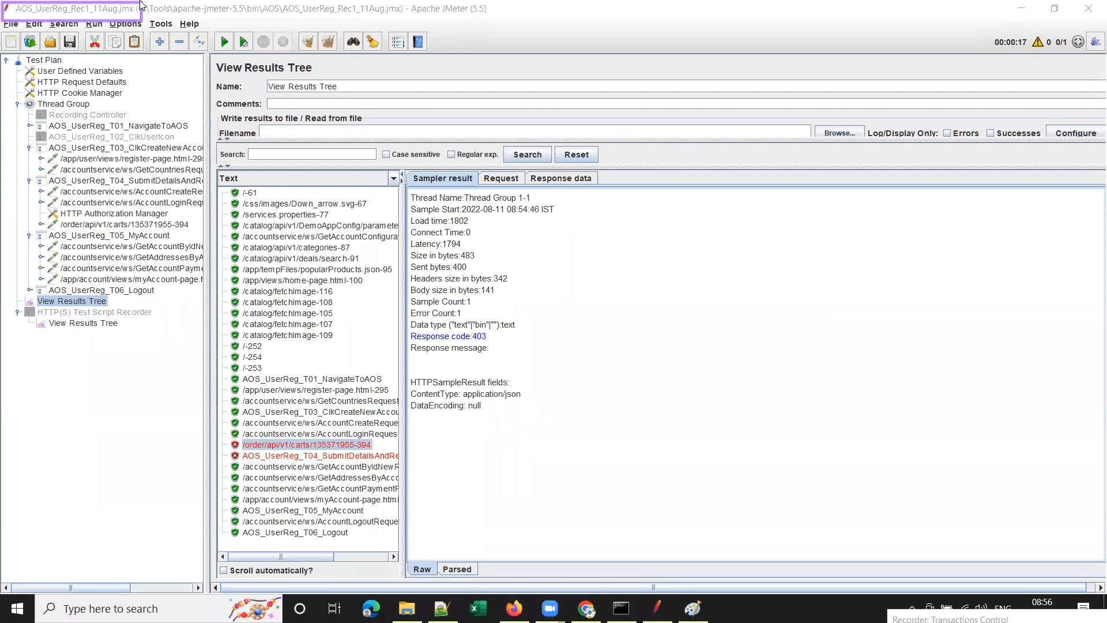
left_click_drag(144, 7, 494, 20)
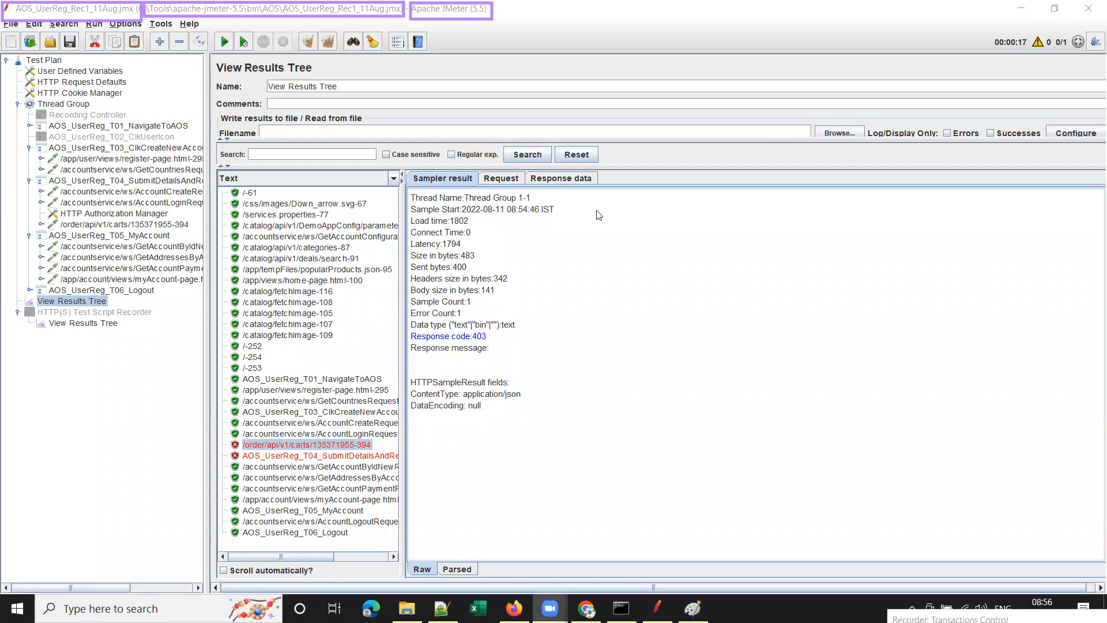
left_click(712, 563)
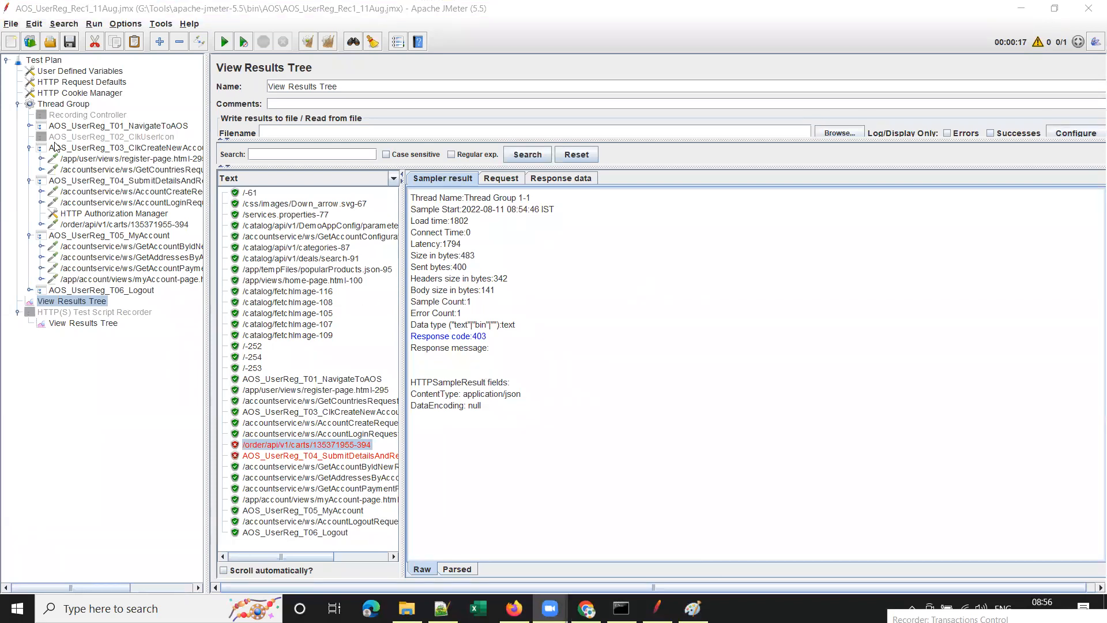
left_click(30, 148)
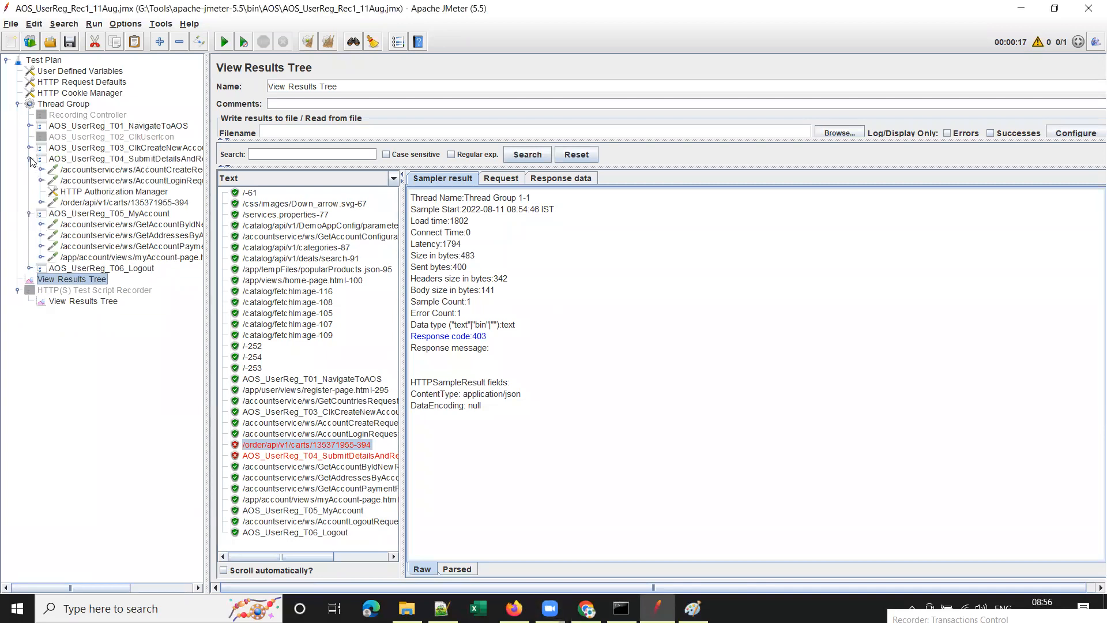
left_click(30, 158)
left_click(30, 170)
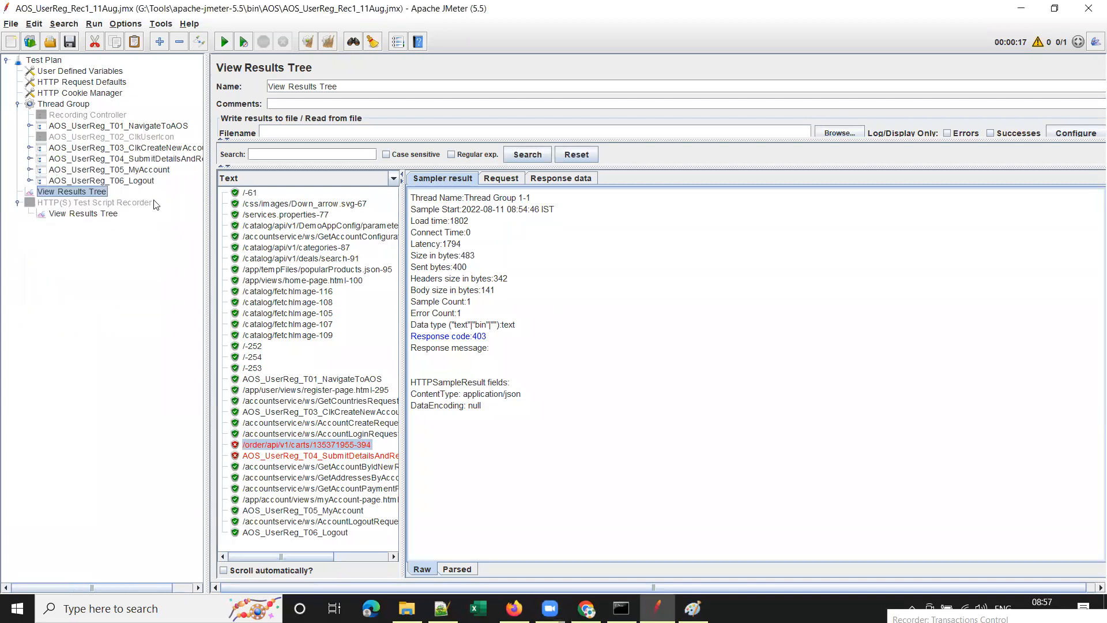